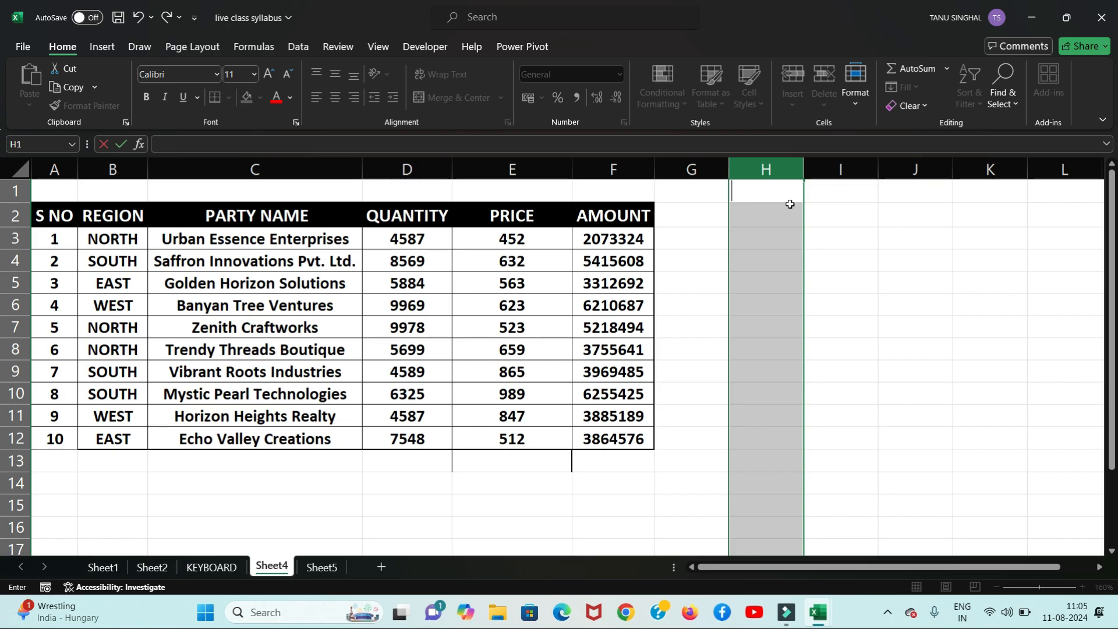
# Step: With I3 selected, browse the Insert, Delete and Format options in the Cells group
pyautogui.click(831, 237)
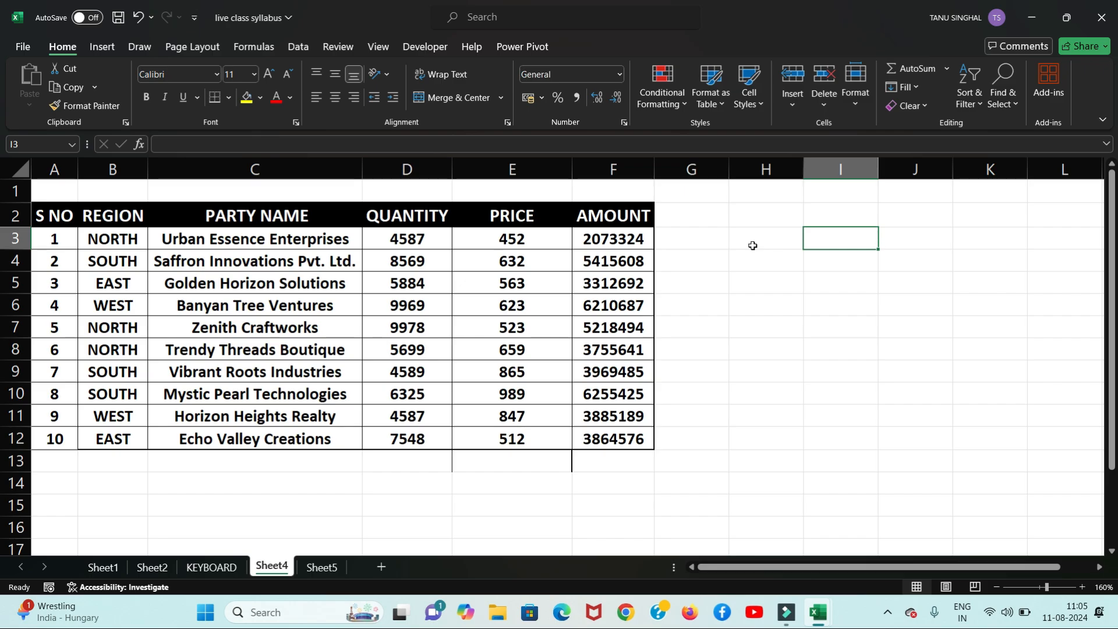
pyautogui.click(794, 106)
pyautogui.click(829, 104)
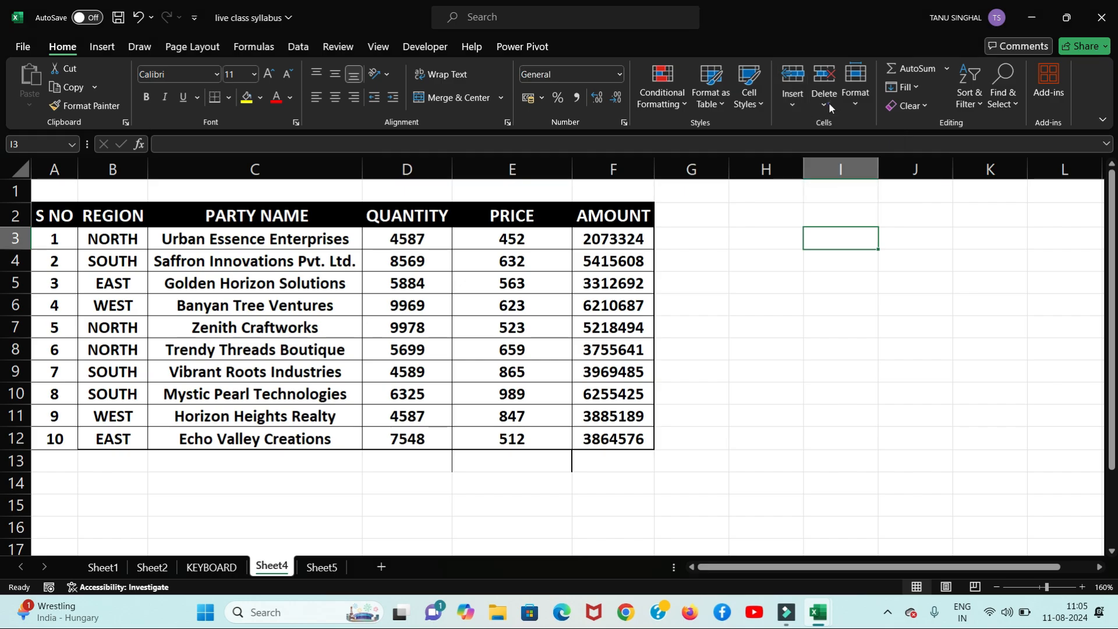
pyautogui.click(858, 100)
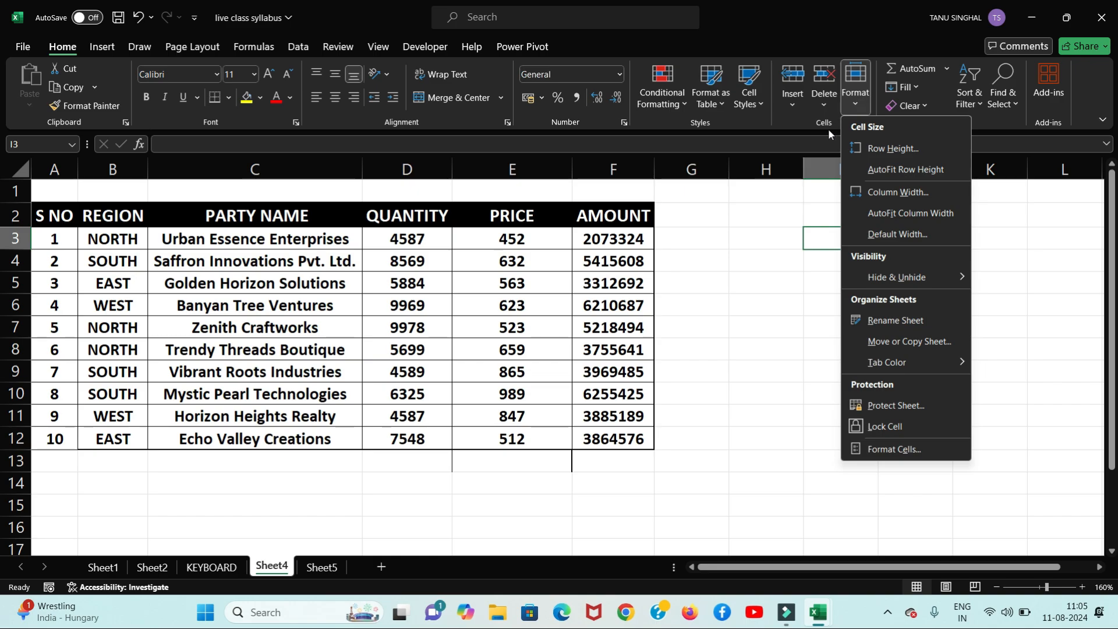
# Step: Dismiss the Format menu, reselect I3 and switch to the Draw tab
pyautogui.click(797, 286)
pyautogui.click(839, 237)
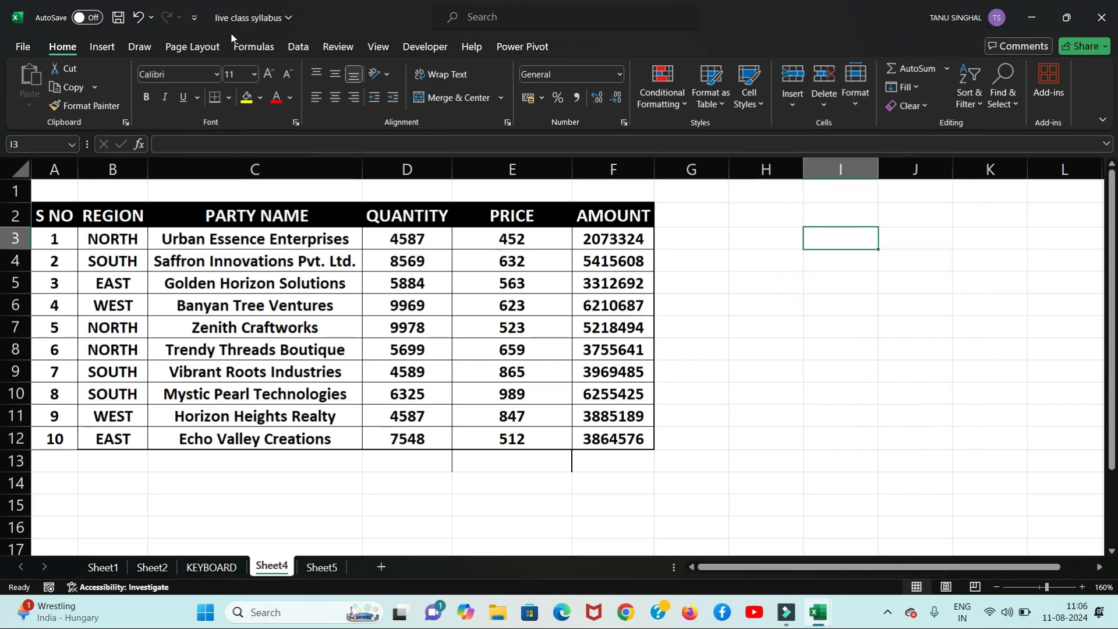
pyautogui.click(137, 47)
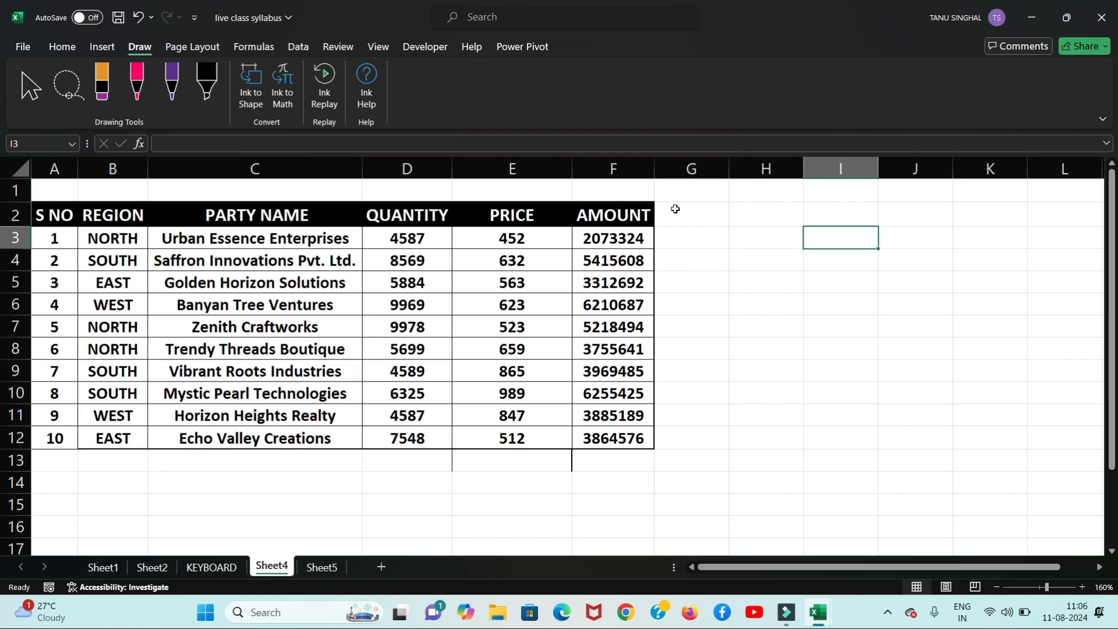
pyautogui.click(138, 80)
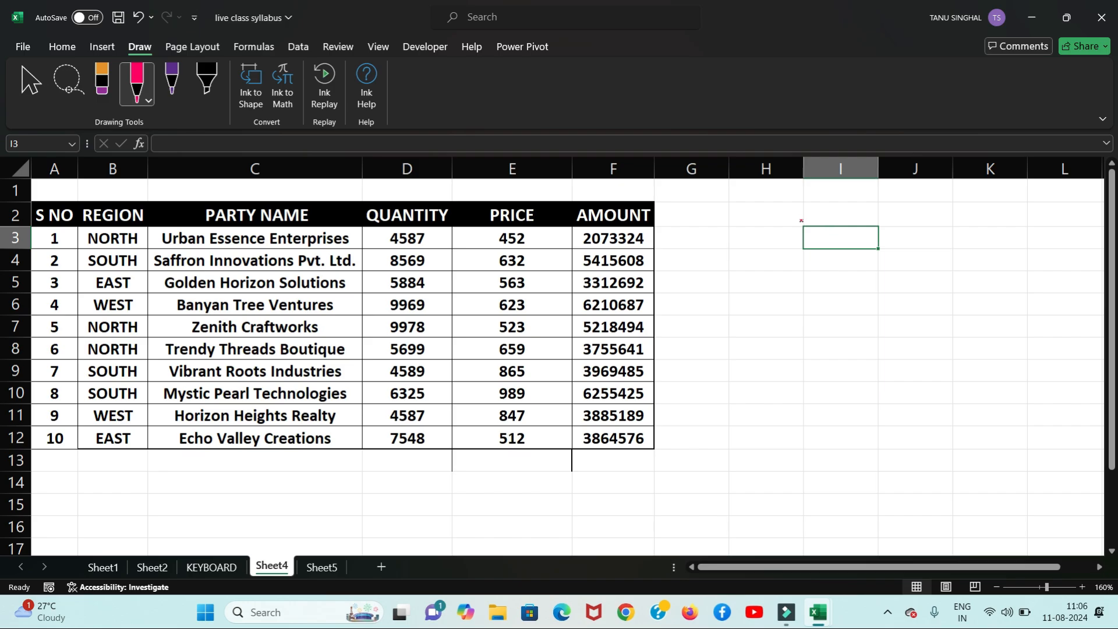
pyautogui.moveTo(801, 220)
pyautogui.mouseDown()
pyautogui.moveTo(808, 309)
pyautogui.moveTo(897, 281)
pyautogui.mouseUp()
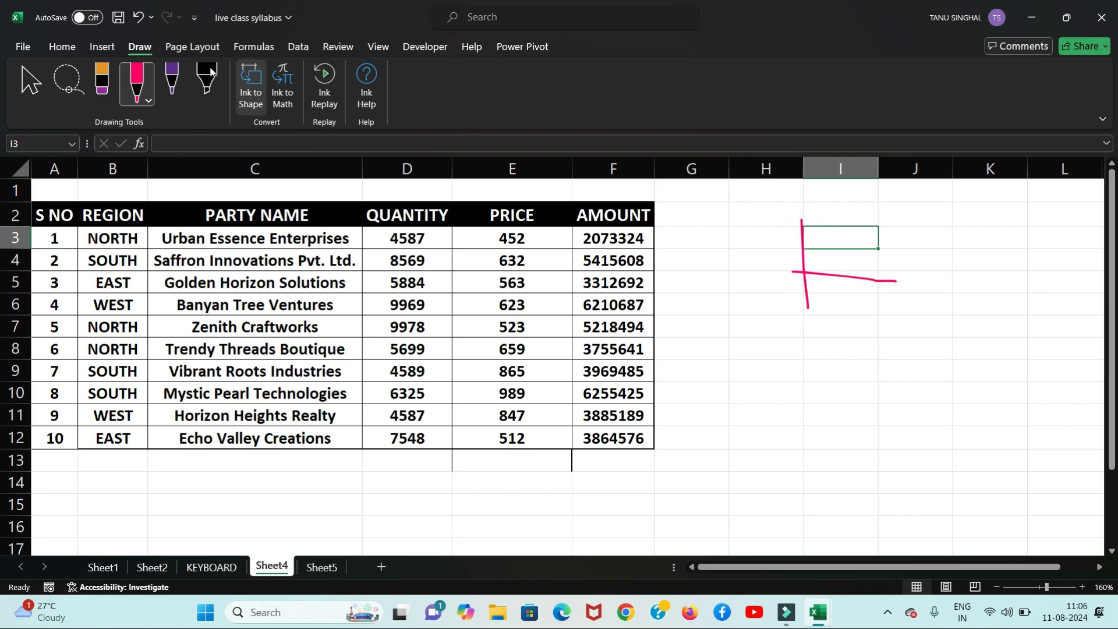
pyautogui.click(102, 82)
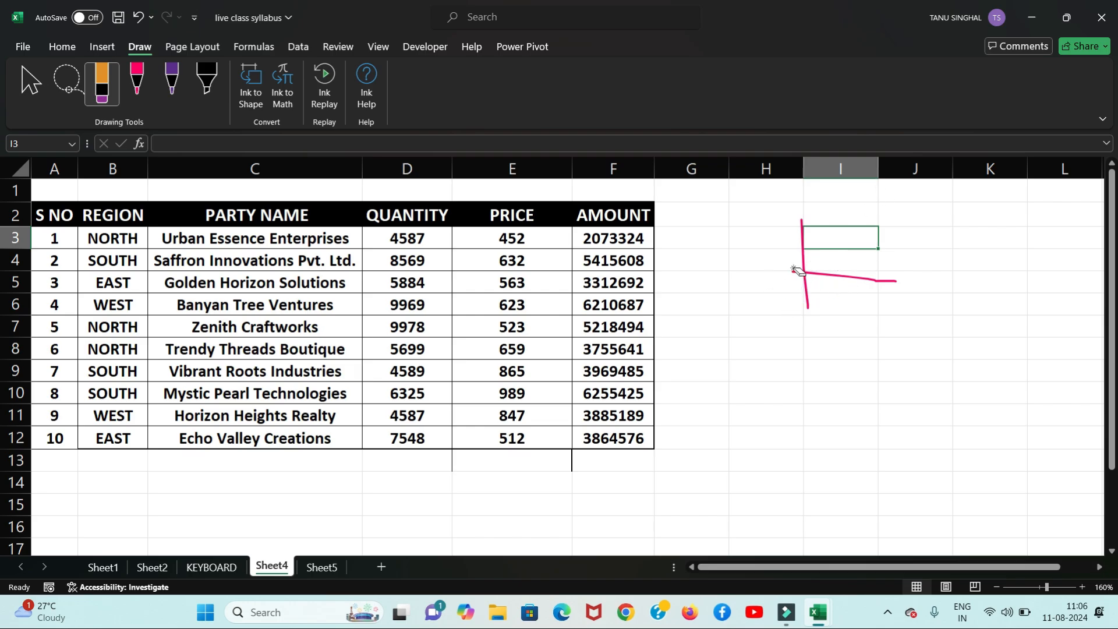
pyautogui.click(807, 250)
pyautogui.click(804, 242)
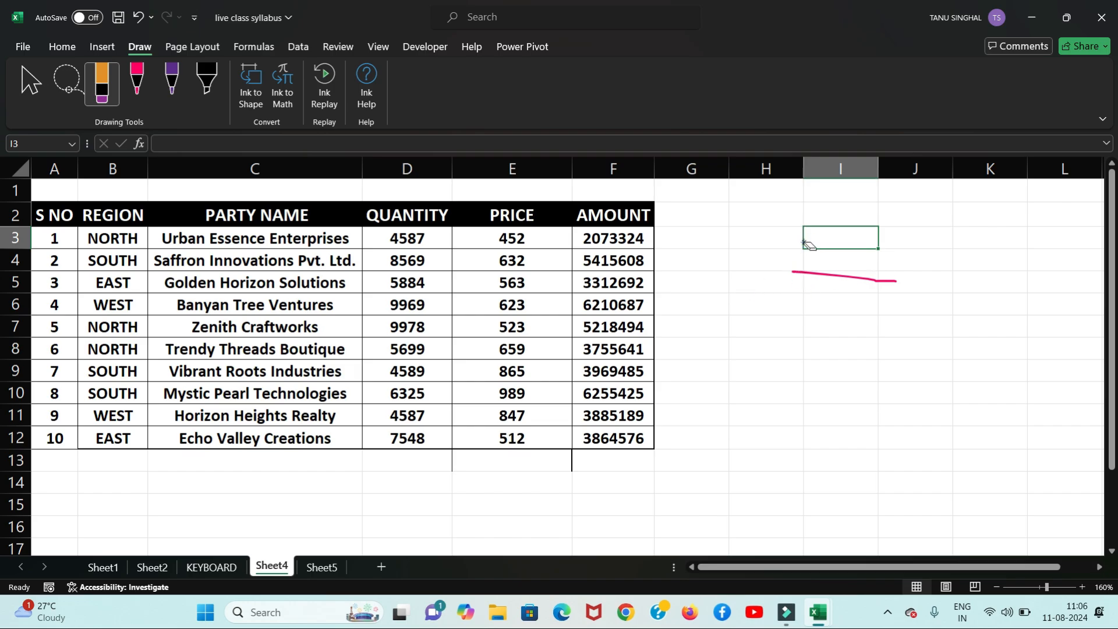
pyautogui.click(814, 273)
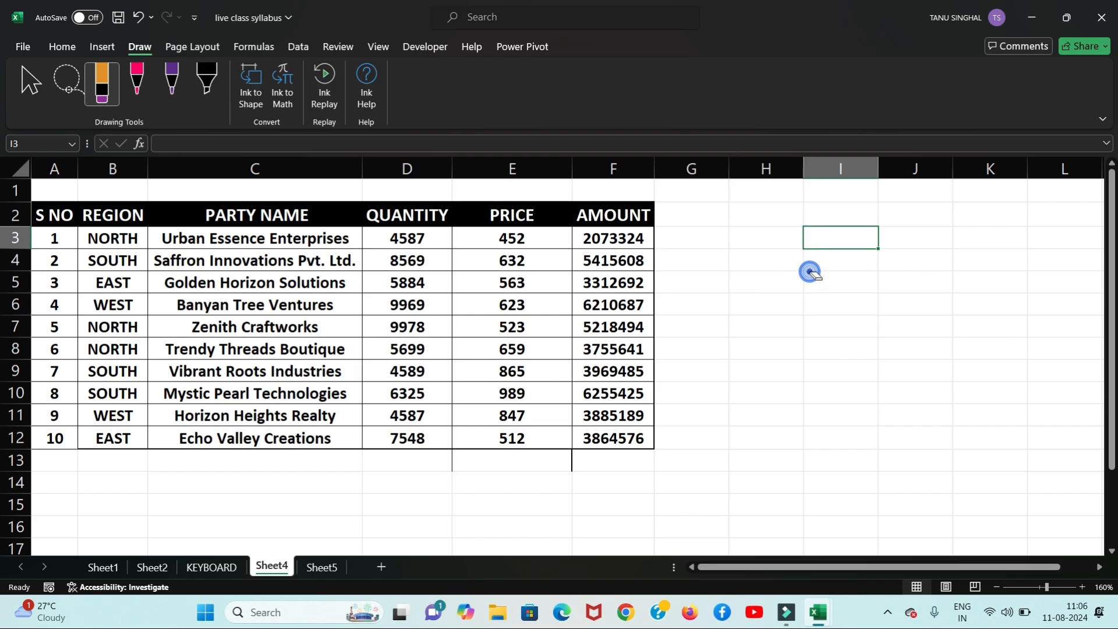
pyautogui.click(62, 46)
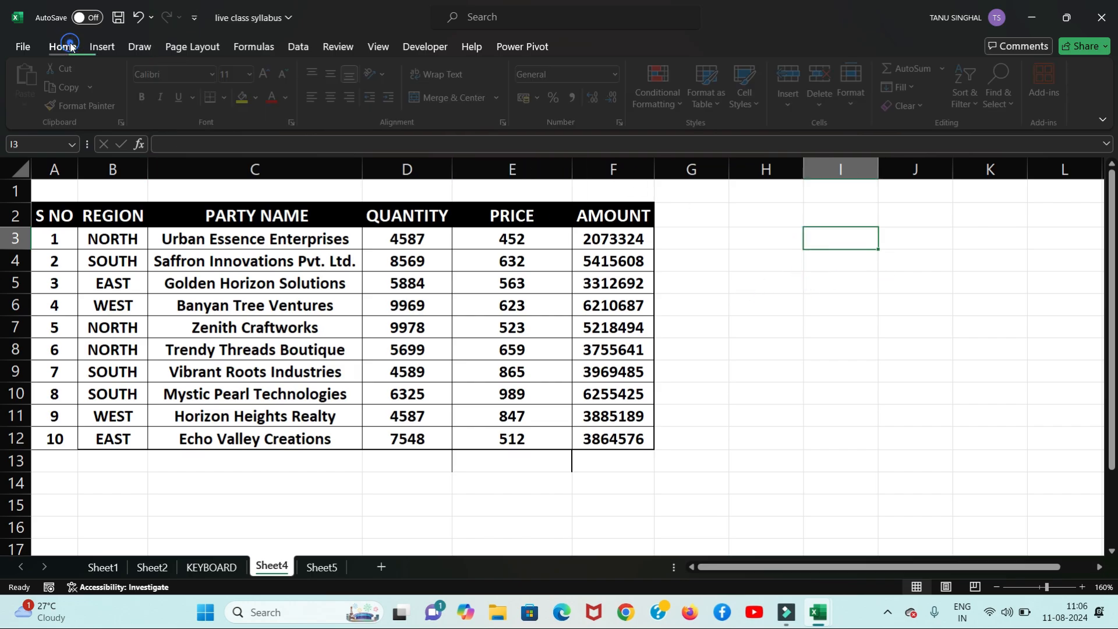
pyautogui.click(138, 47)
pyautogui.click(34, 80)
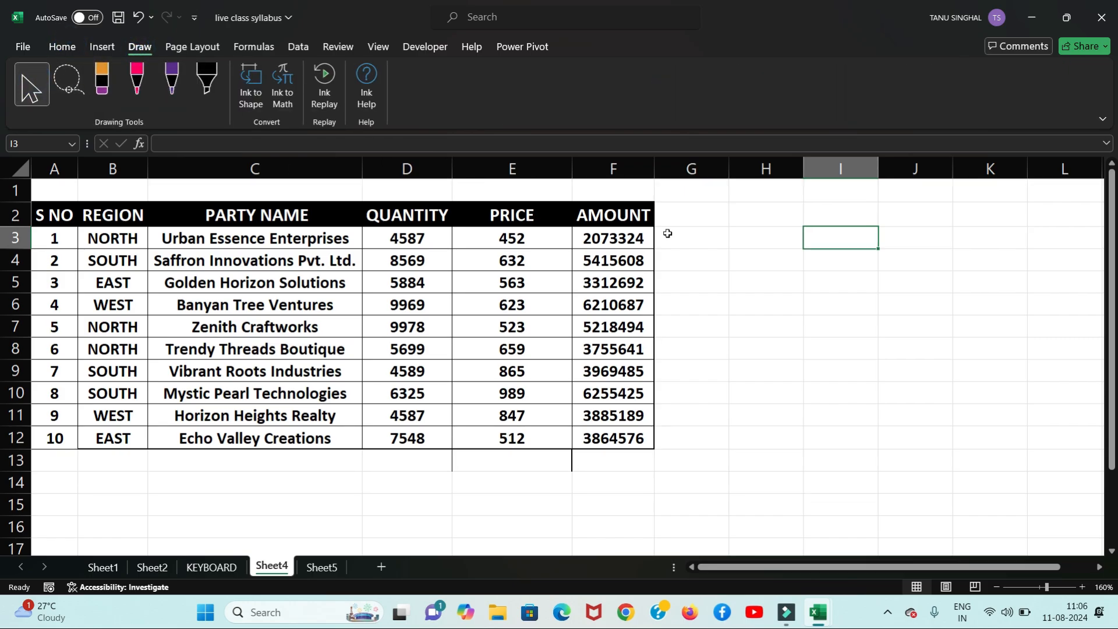
# Step: Enter the person's full name in cell I3 and return to the Home commands
pyautogui.click(842, 242)
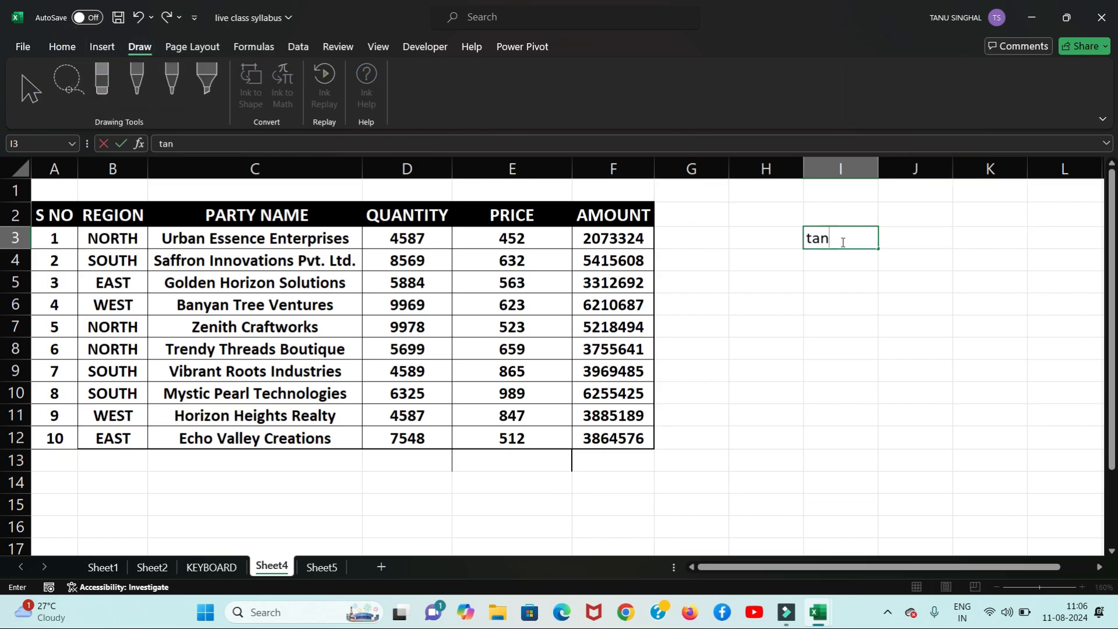
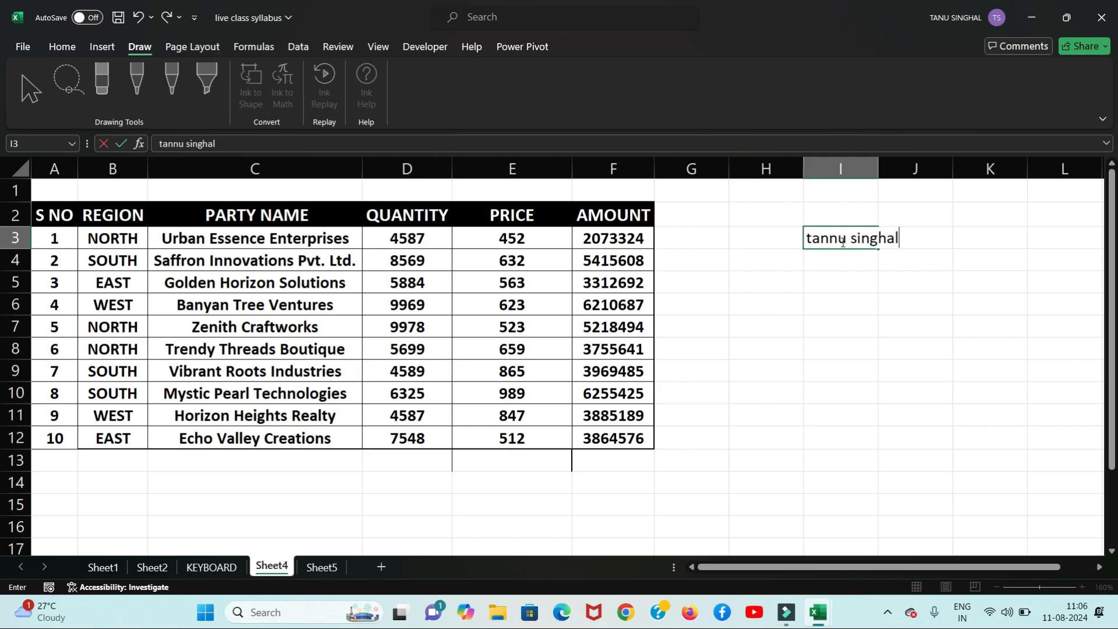
pyautogui.click(842, 264)
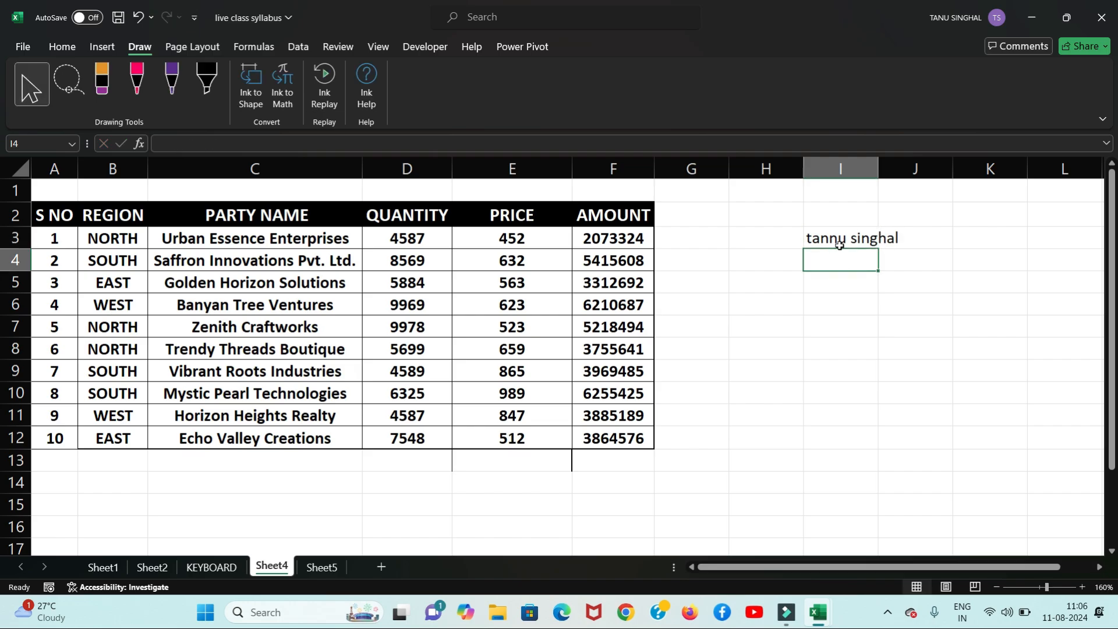
pyautogui.click(840, 242)
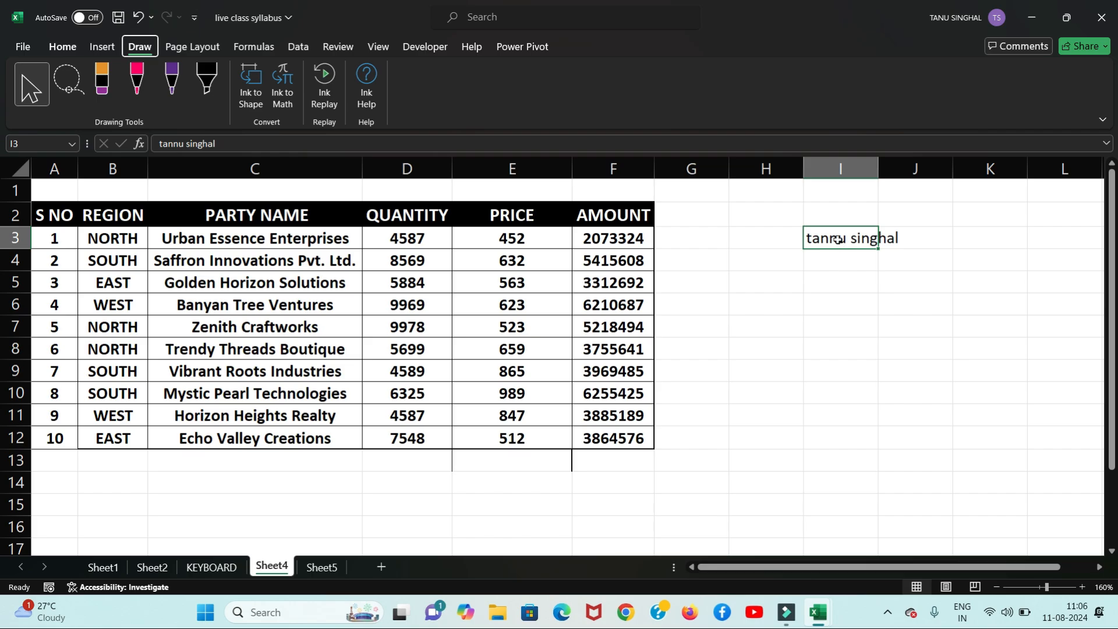
pyautogui.click(861, 308)
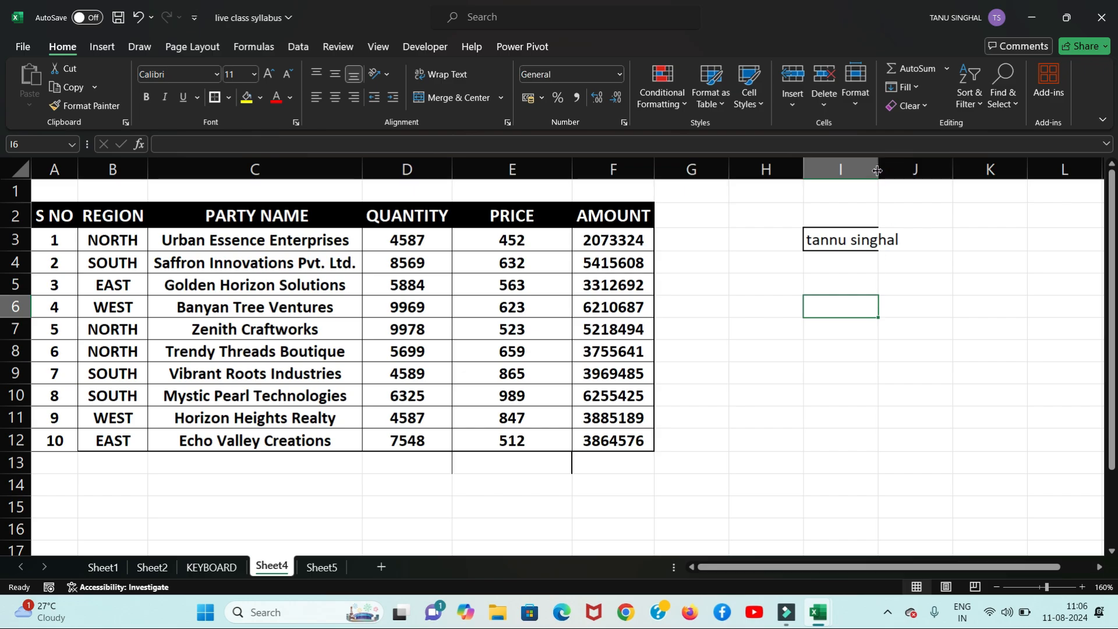
# Step: Widen column I to fit the name, undoing an accidental row 4 resize
pyautogui.moveTo(878, 171); pyautogui.dragTo(904, 169)
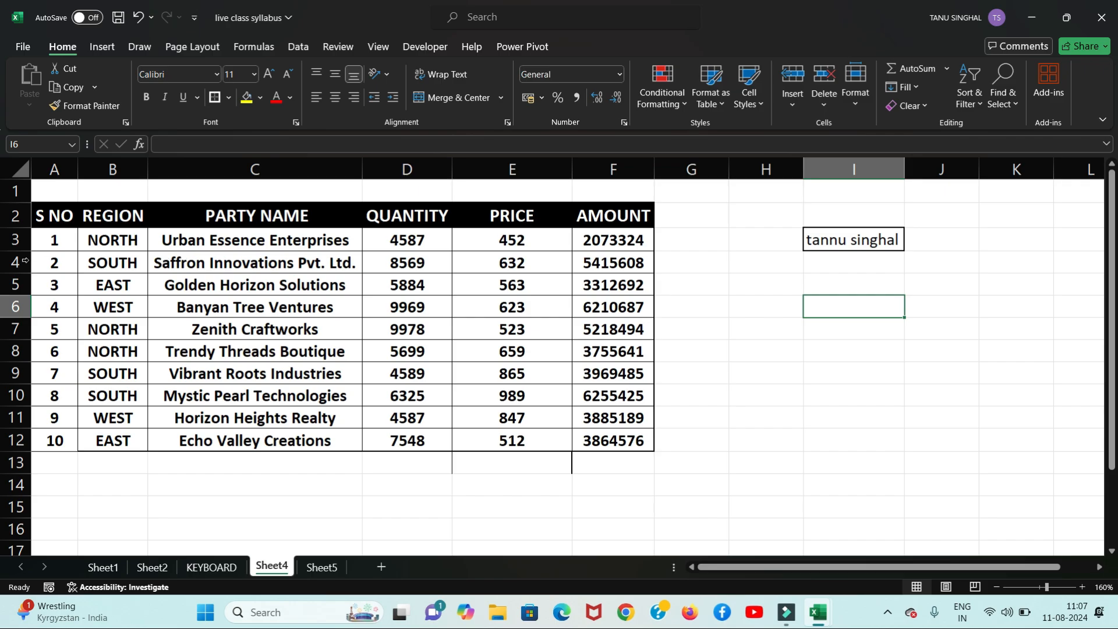
pyautogui.moveTo(21, 274); pyautogui.dragTo(22, 314)
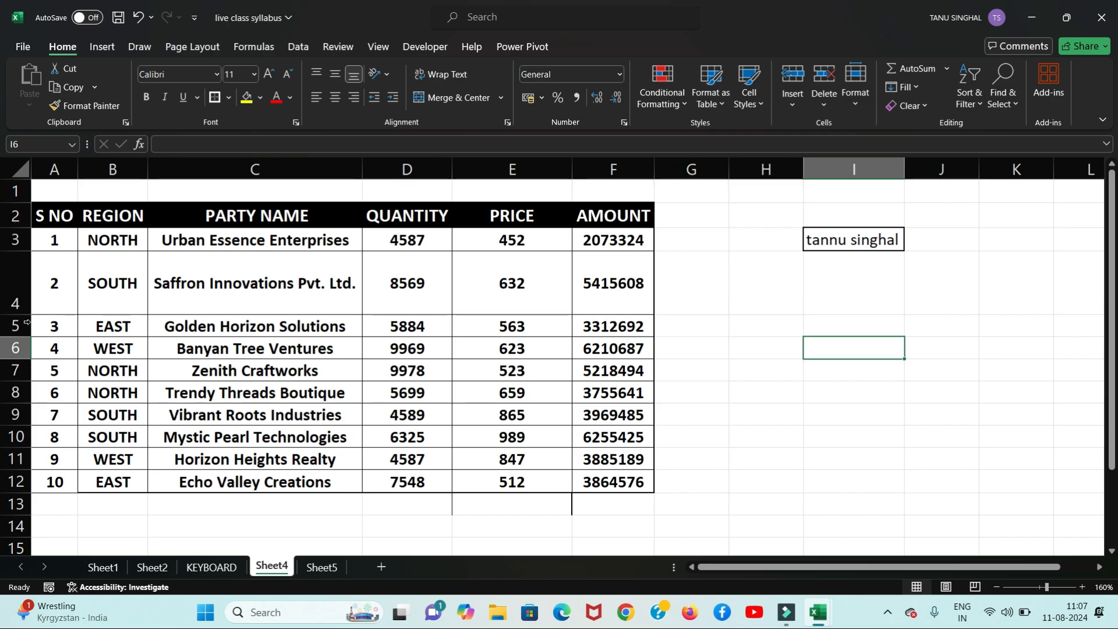
pyautogui.hotkey('ctrl', 'z')
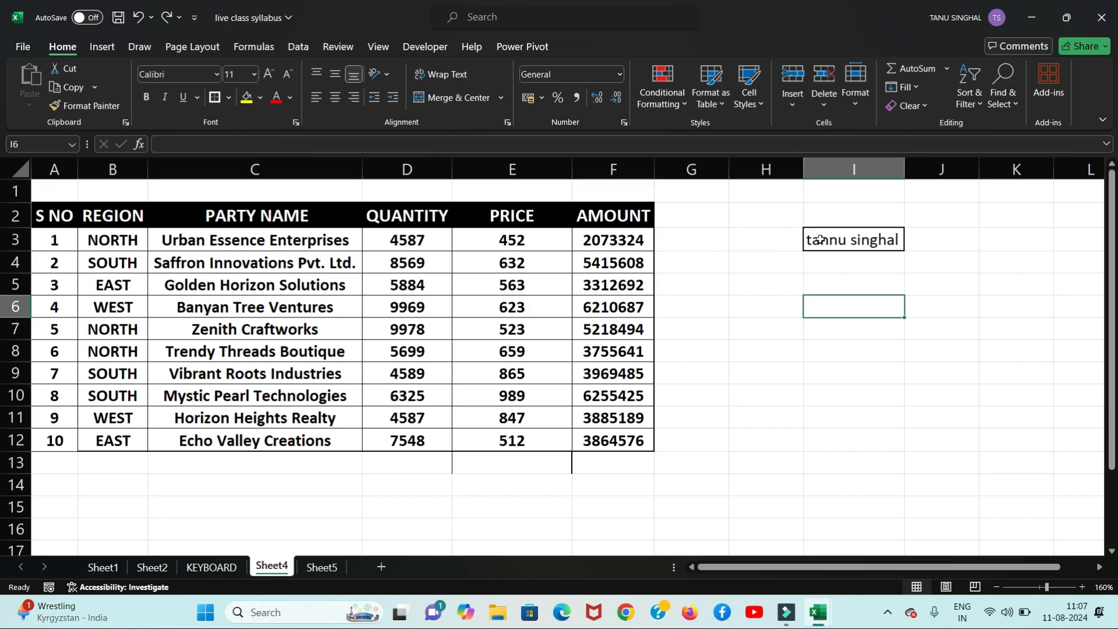
# Step: Try auto-fitting column I by double-clicking its border and with Alt+H, O, I, undoing it
pyautogui.click(773, 281)
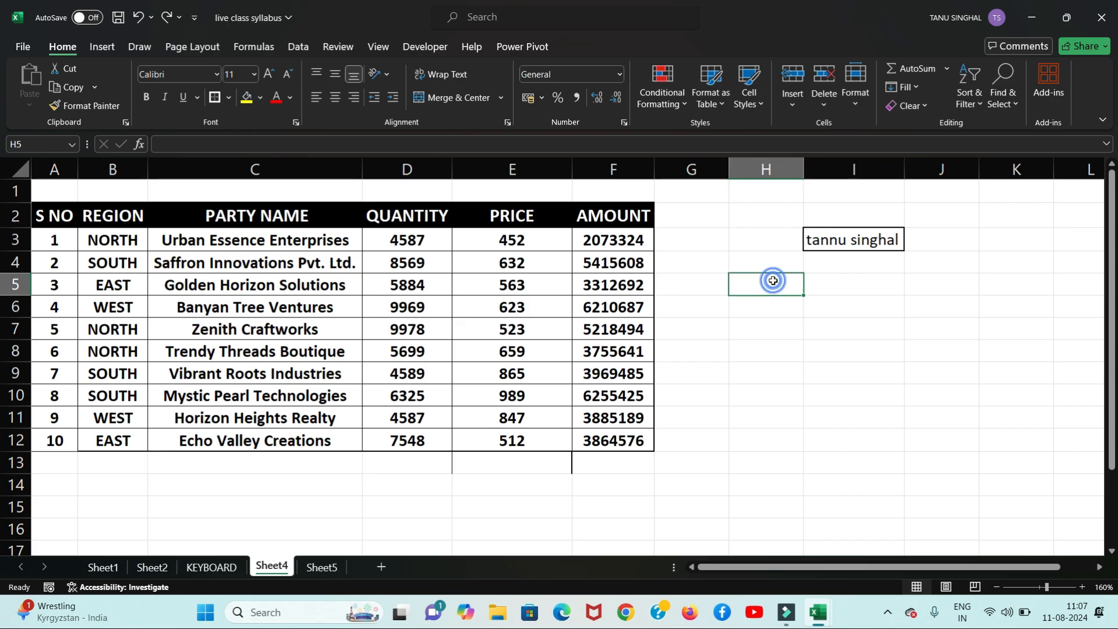
pyautogui.doubleClick(904, 166)
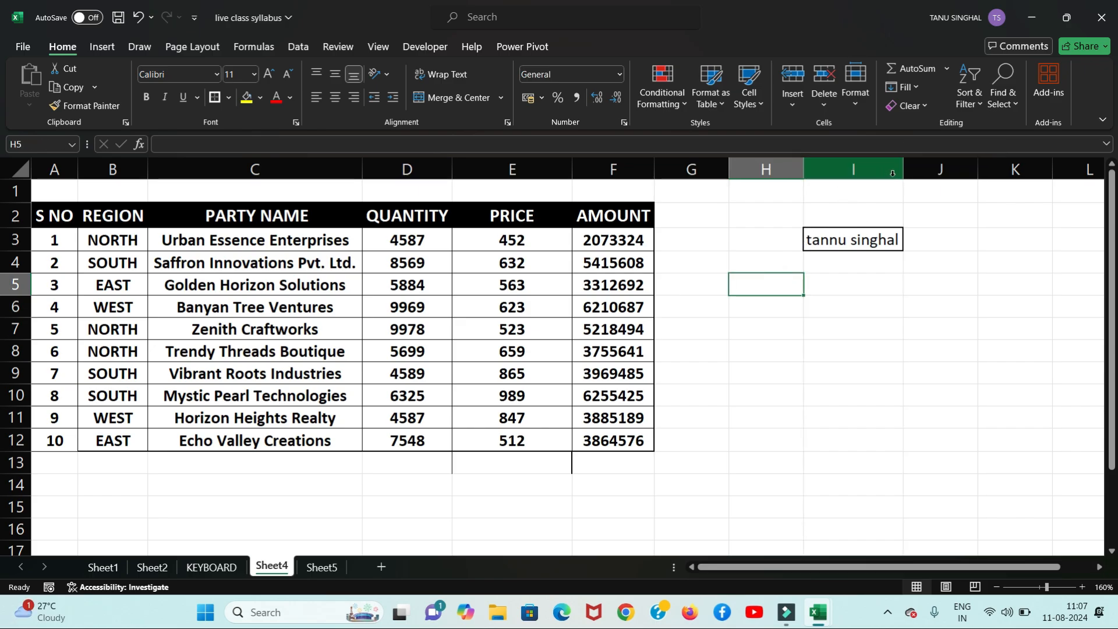
pyautogui.moveTo(902, 175); pyautogui.dragTo(841, 185)
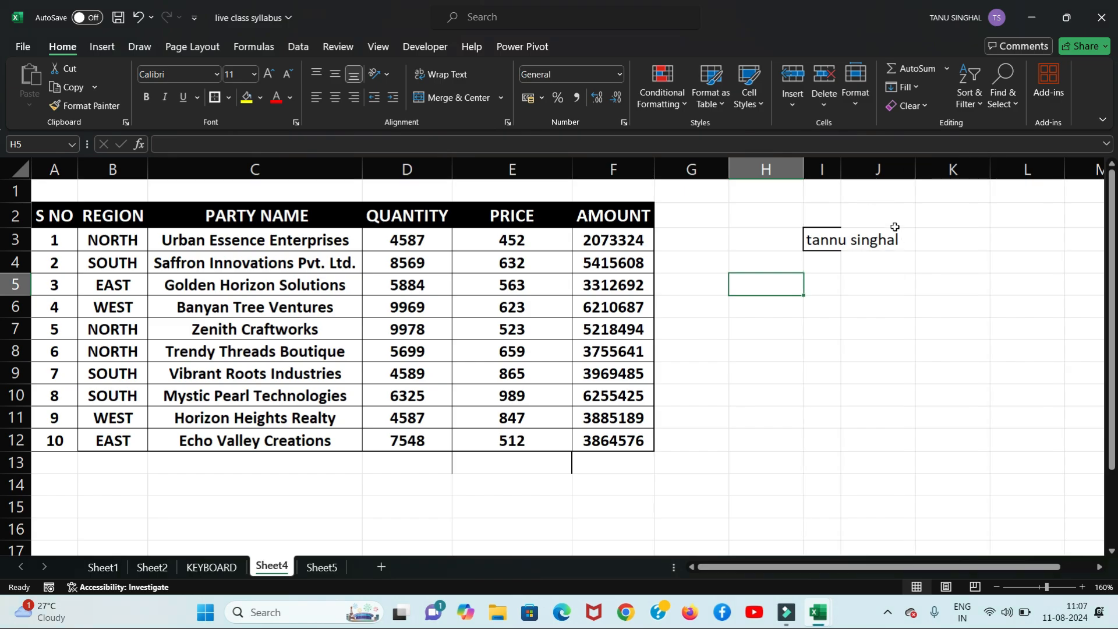
pyautogui.moveTo(844, 281); pyautogui.dragTo(823, 239)
pyautogui.click(819, 240)
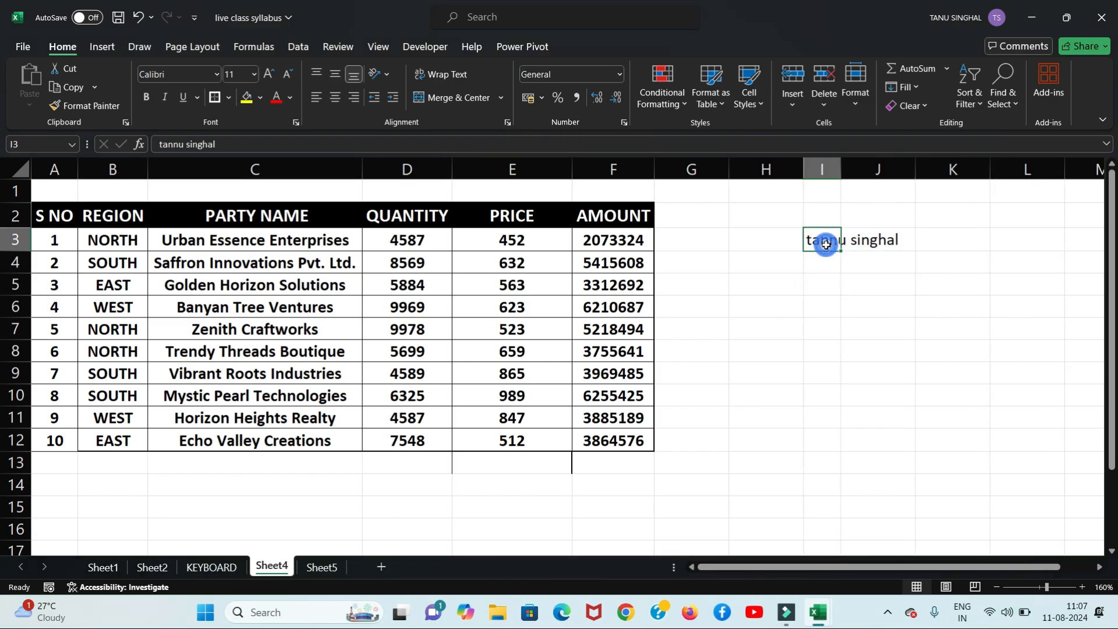
pyautogui.hotkey('alt', 'h')
pyautogui.press('o')
pyautogui.press('i')
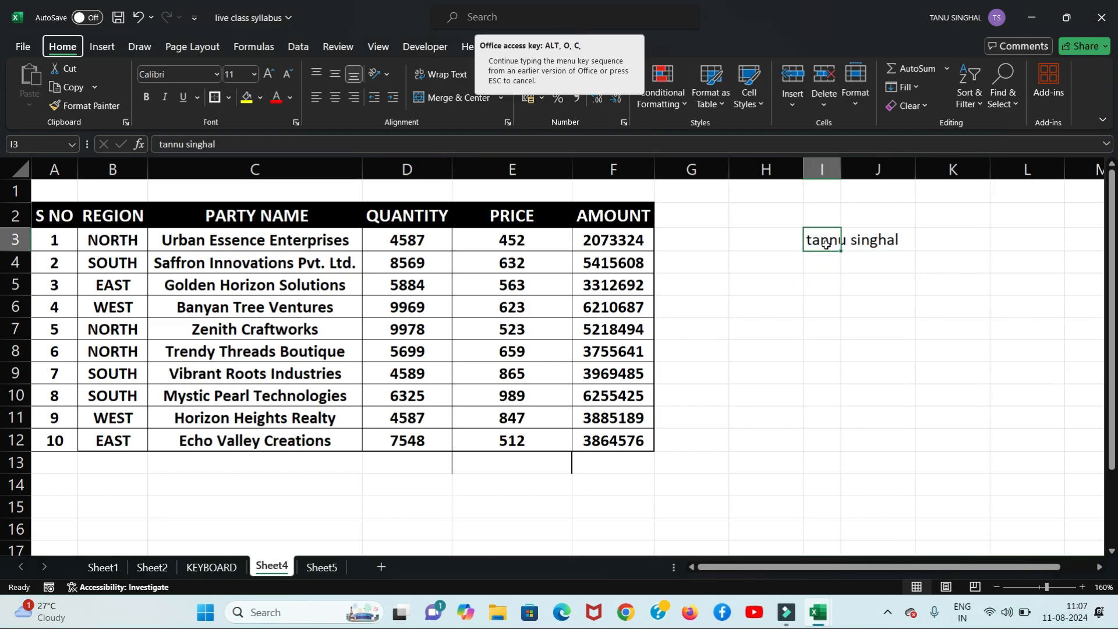
pyautogui.hotkey('ctrl', 'z')
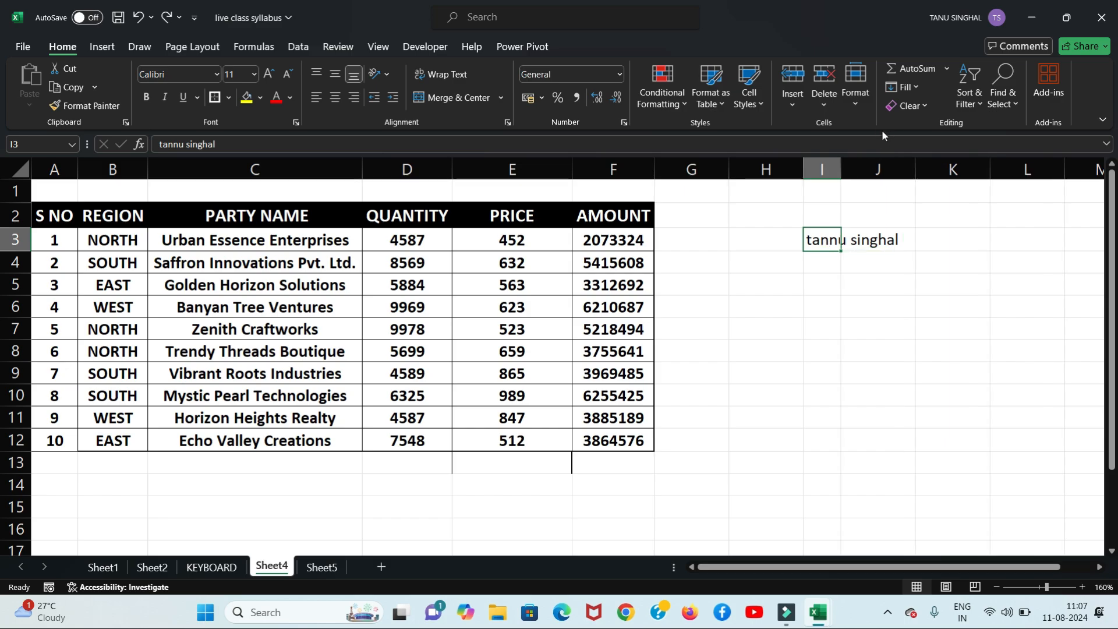
# Step: AutoFit column I's width from the Format menu, then undo it
pyautogui.click(862, 103)
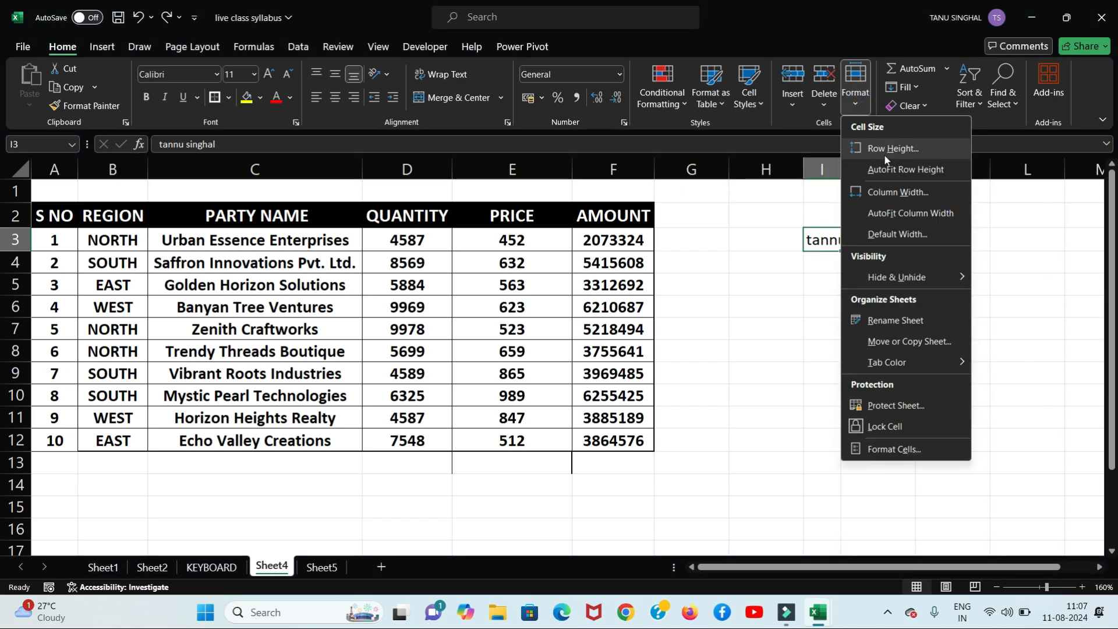
pyautogui.click(904, 209)
pyautogui.hotkey('ctrl', 'z')
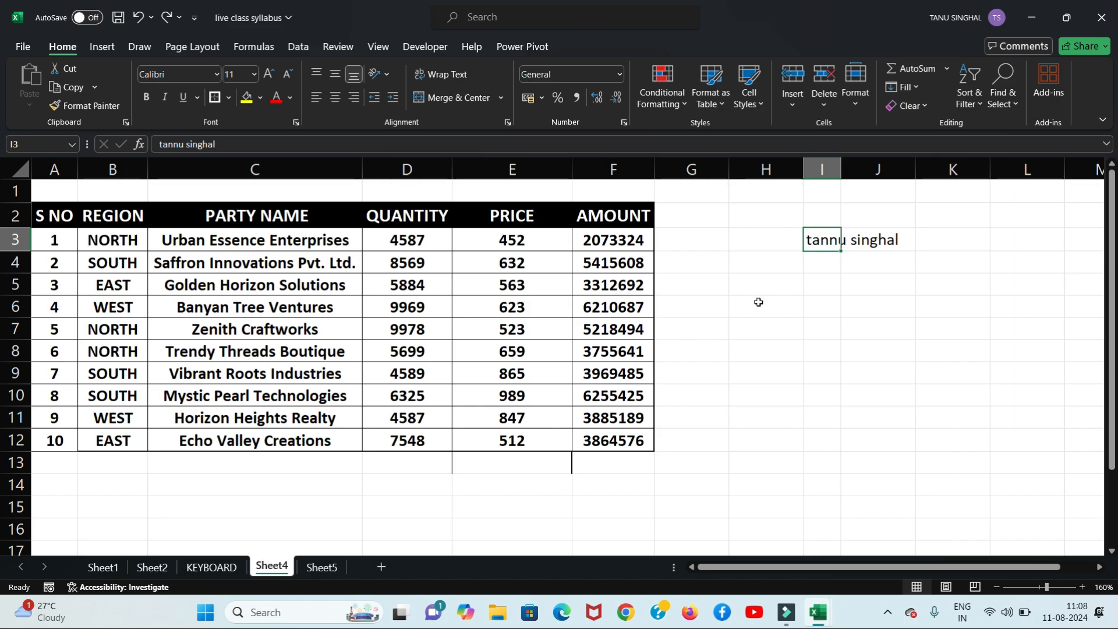
# Step: Fit column I's width to the name using the Alt, H, O, I key sequence
pyautogui.press('alt')
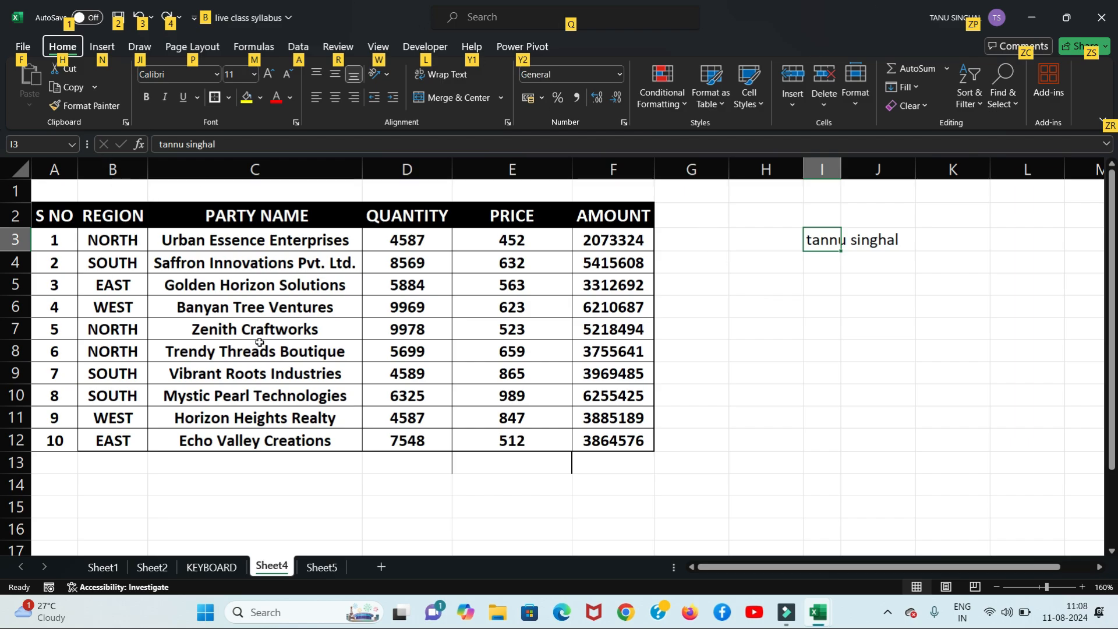
pyautogui.press('h')
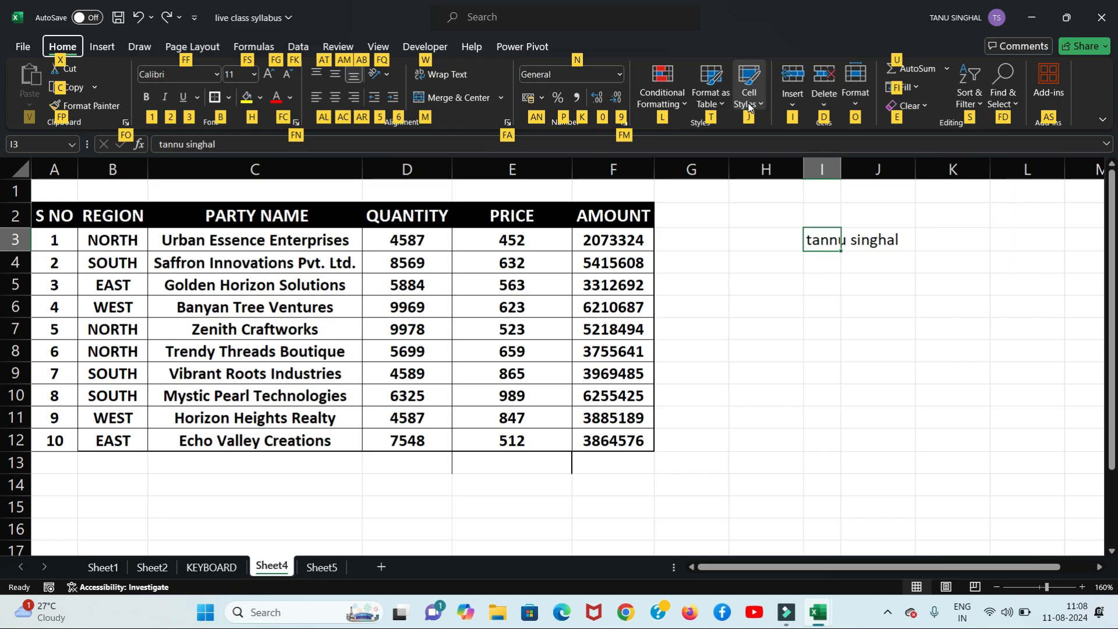
pyautogui.press('o')
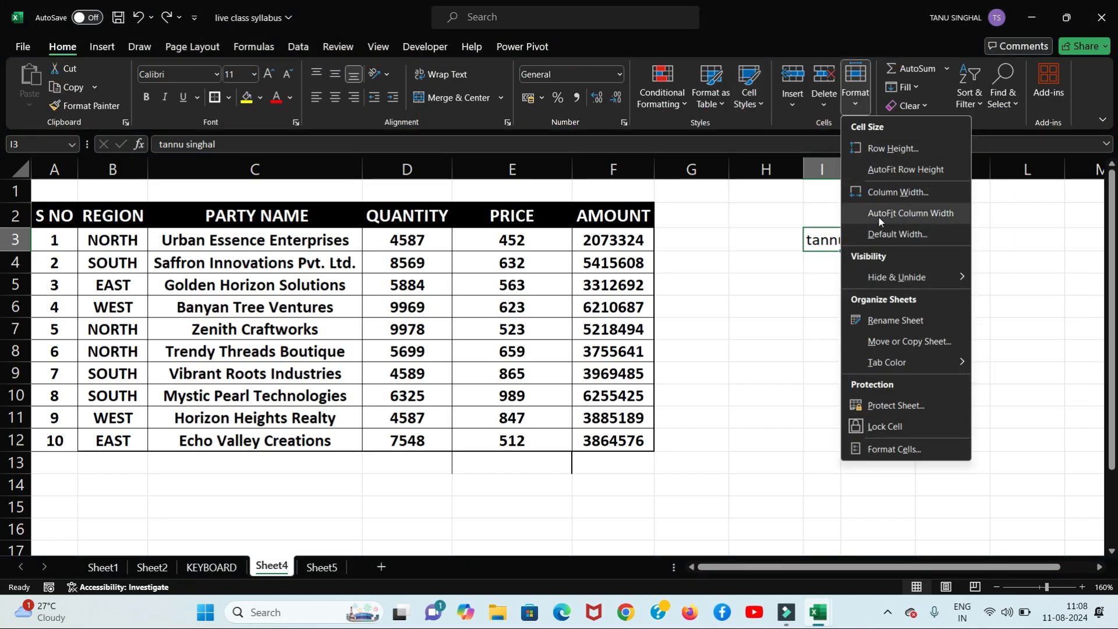
pyautogui.press('Escape')
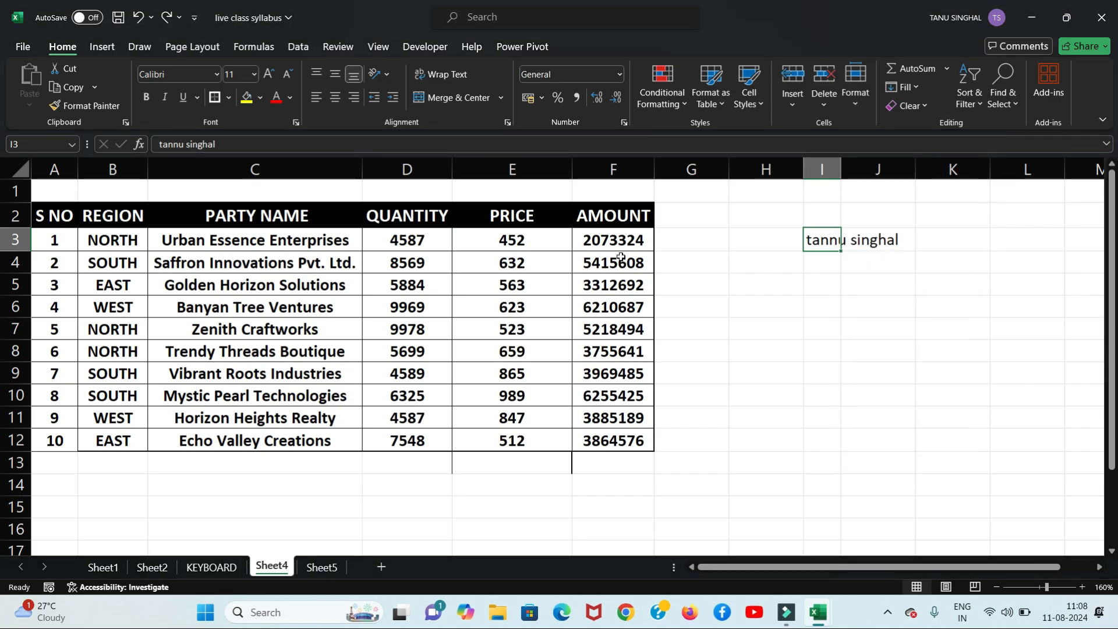
pyautogui.press('alt')
pyautogui.press('h')
pyautogui.press('o')
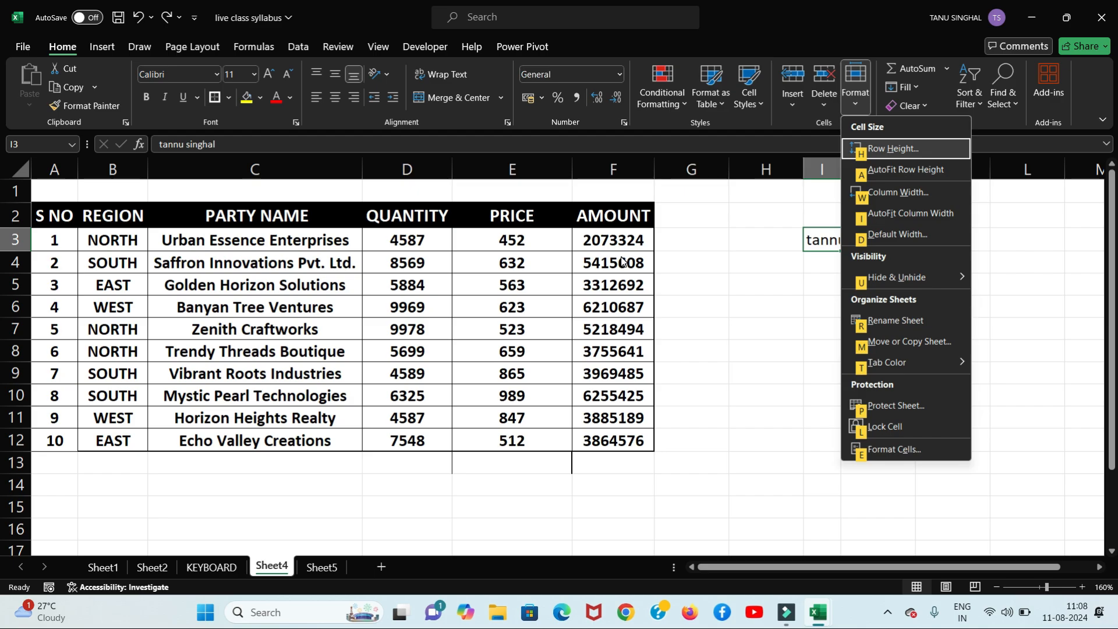
pyautogui.press('i')
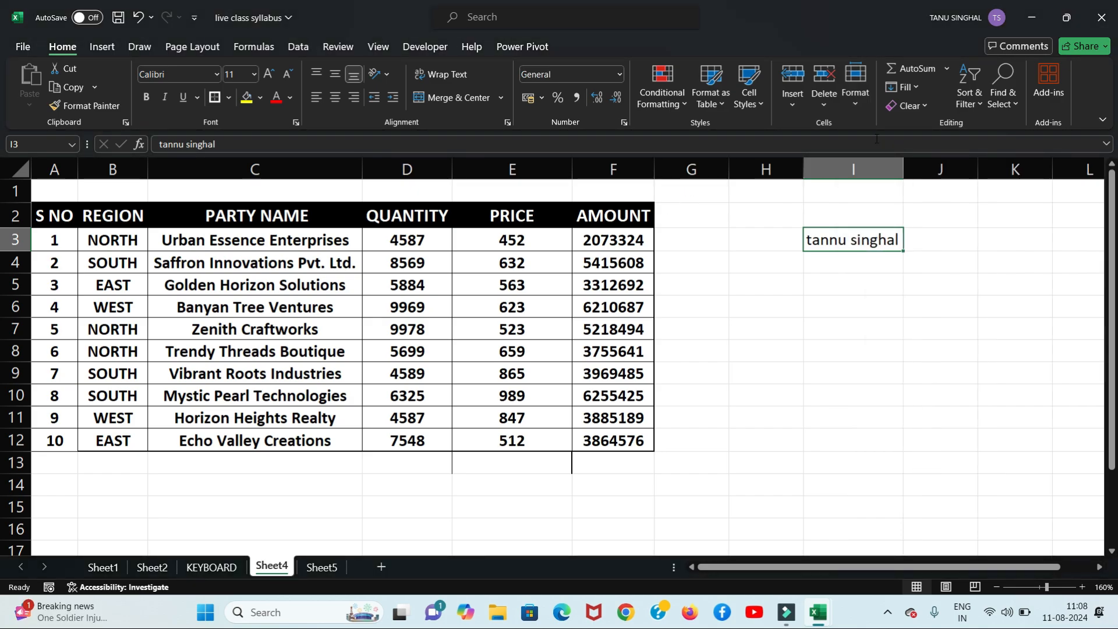
# Step: Type shortcut notes 'alt h o i' in I2 and 'alt o ca' in I4
pyautogui.click(880, 208)
pyautogui.write('alt h o i')
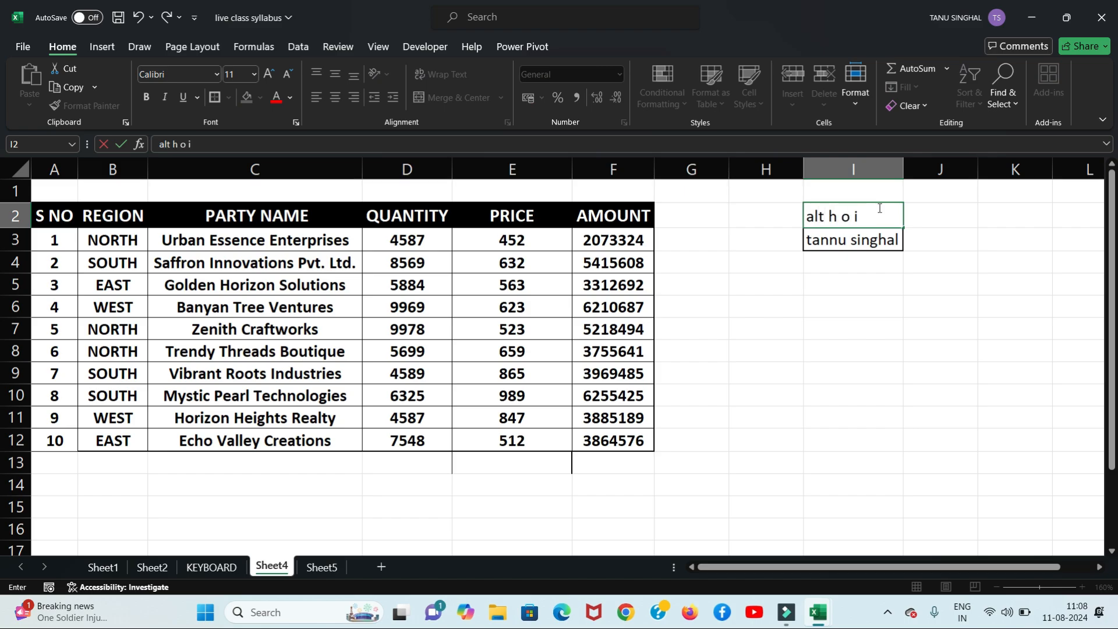
pyautogui.click(825, 302)
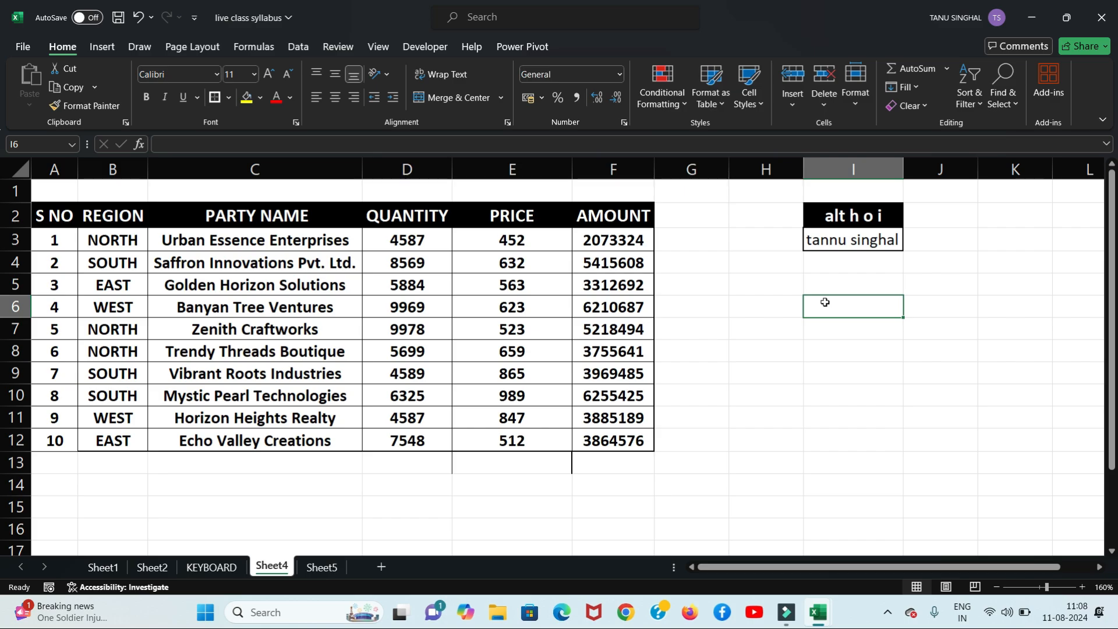
pyautogui.click(829, 270)
pyautogui.write('al')
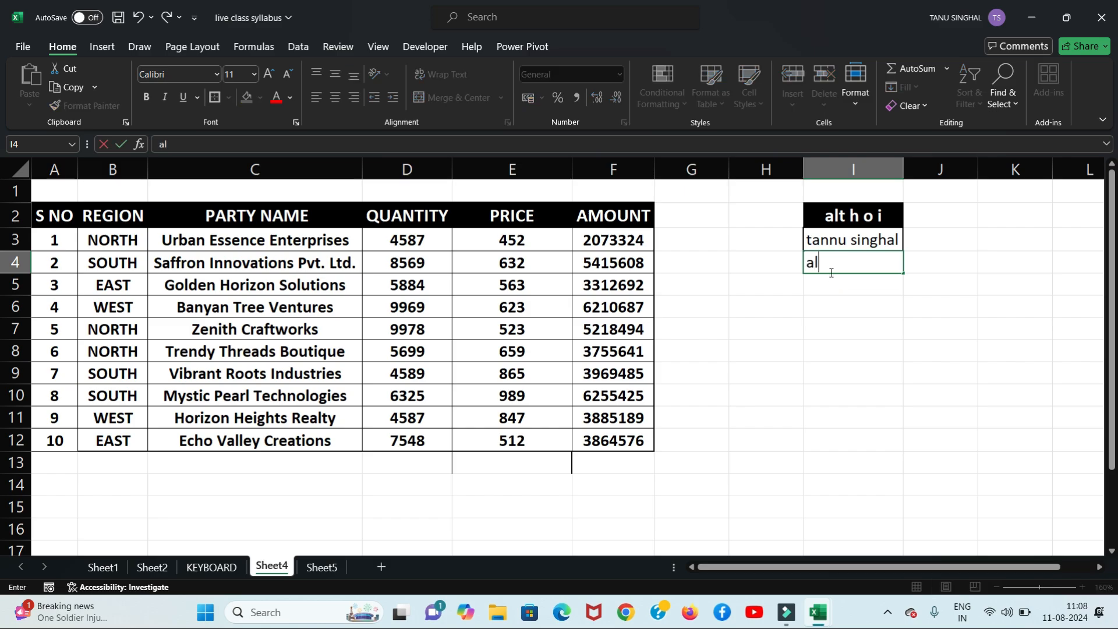
pyautogui.write('t o ca')
pyautogui.press('BackSpace')
pyautogui.write('a')
pyautogui.click(833, 289)
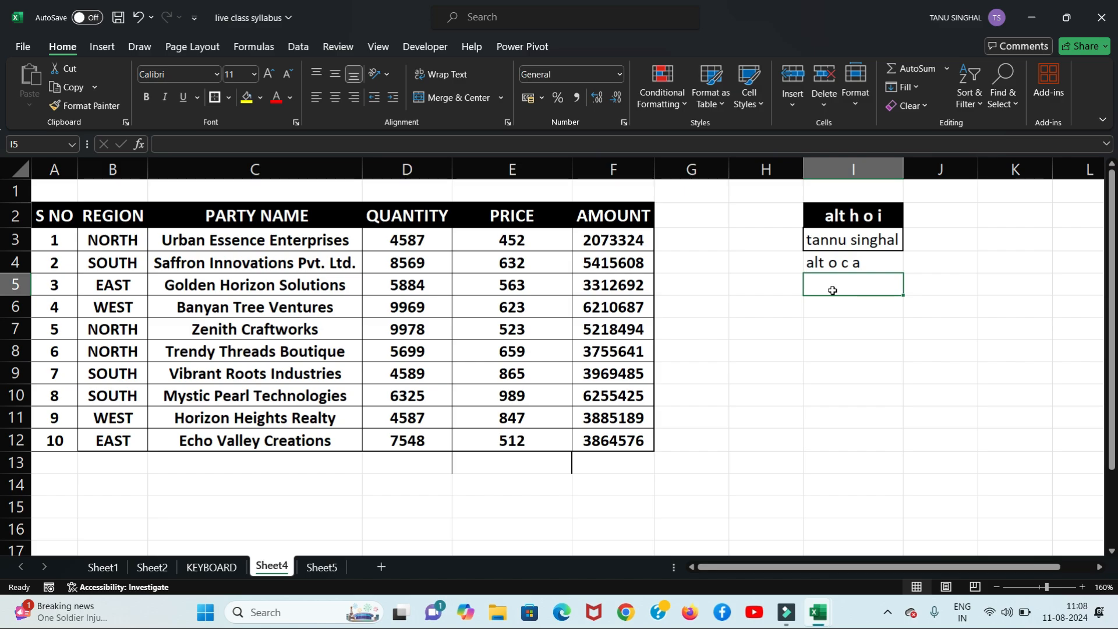
# Step: Delete column I along with its notes using Ctrl+minus
pyautogui.click(844, 167)
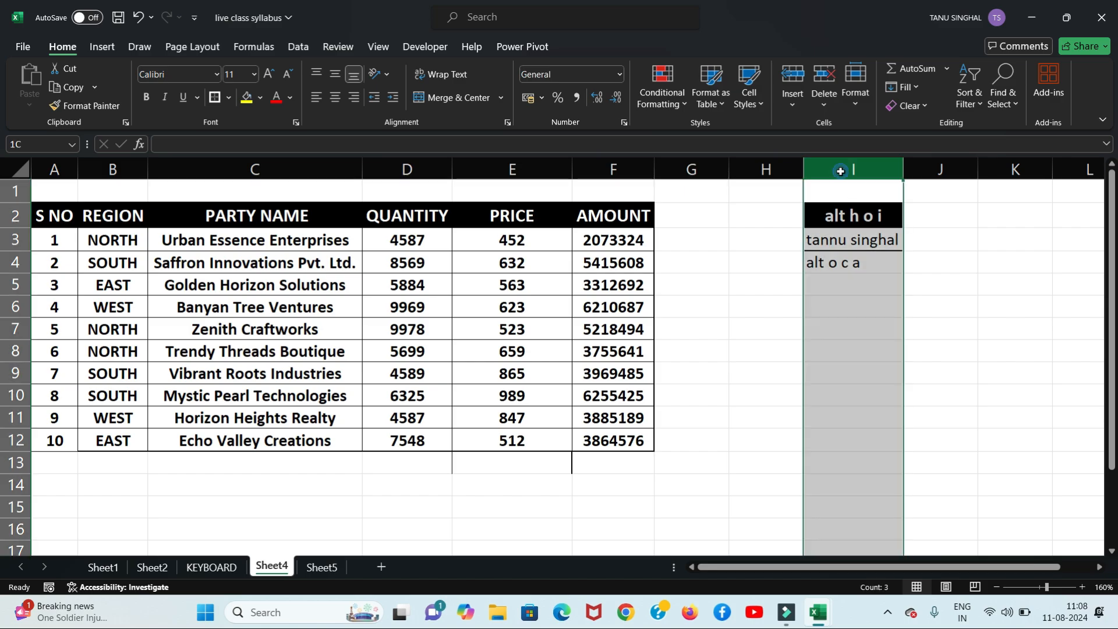
pyautogui.hotkey('ctrl', '-')
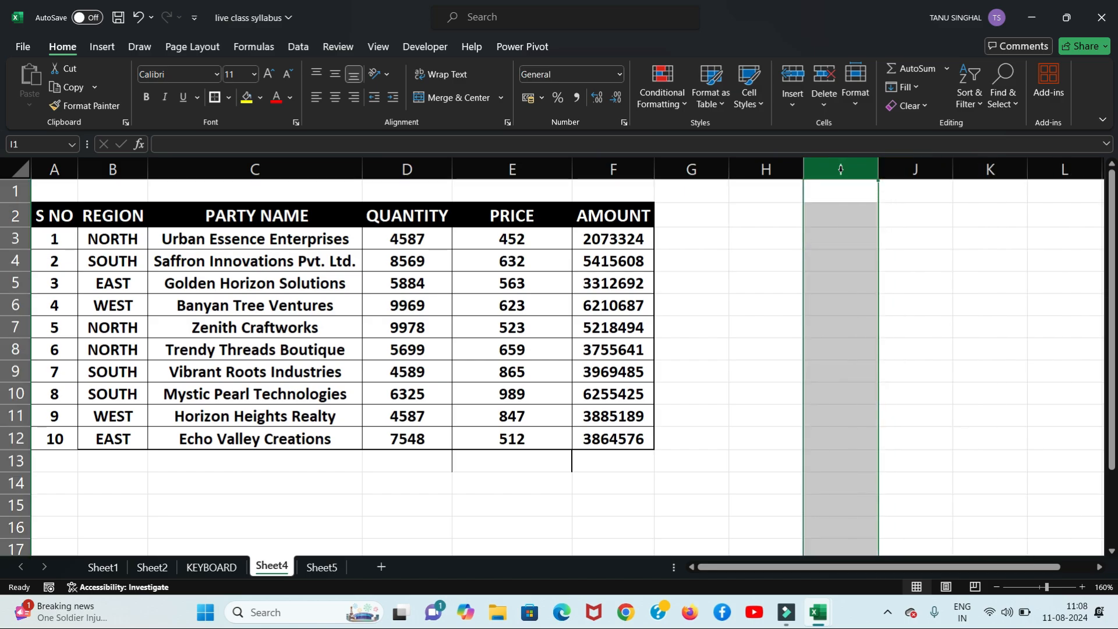
pyautogui.click(752, 271)
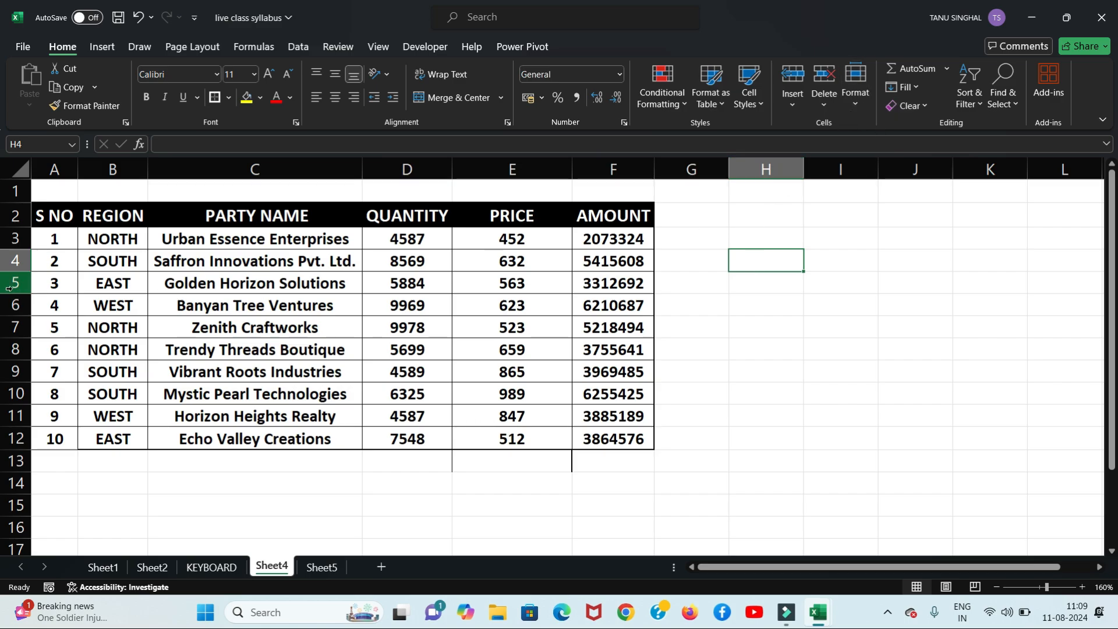
# Step: Make rows 4, 8 and 11 much taller by dragging their bottom borders down
pyautogui.moveTo(28, 272); pyautogui.dragTo(27, 345)
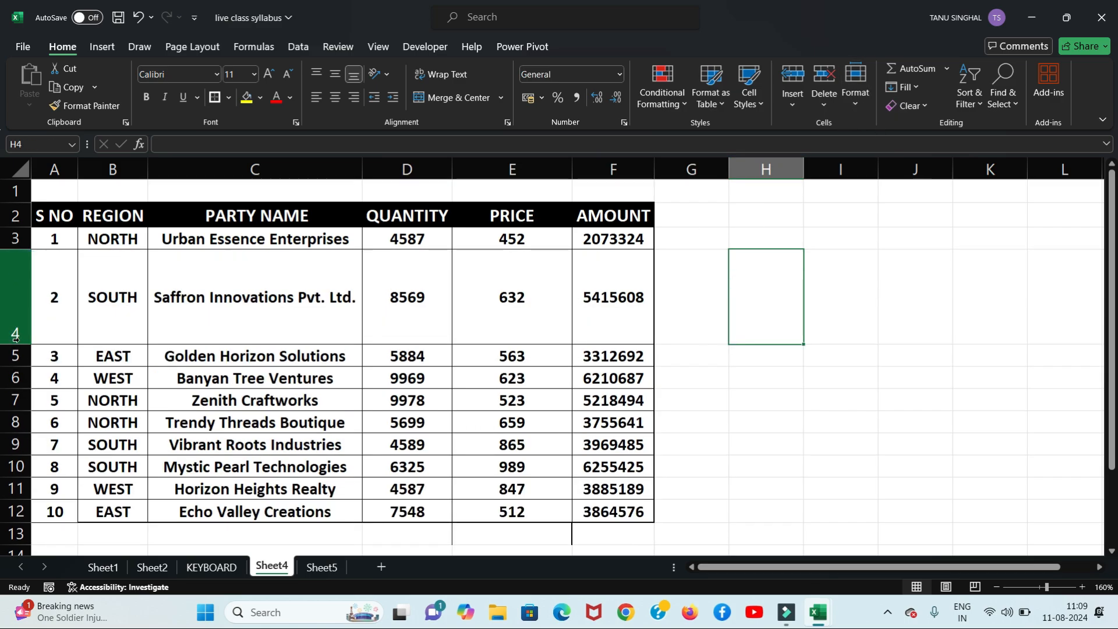
pyautogui.moveTo(27, 433); pyautogui.dragTo(28, 493)
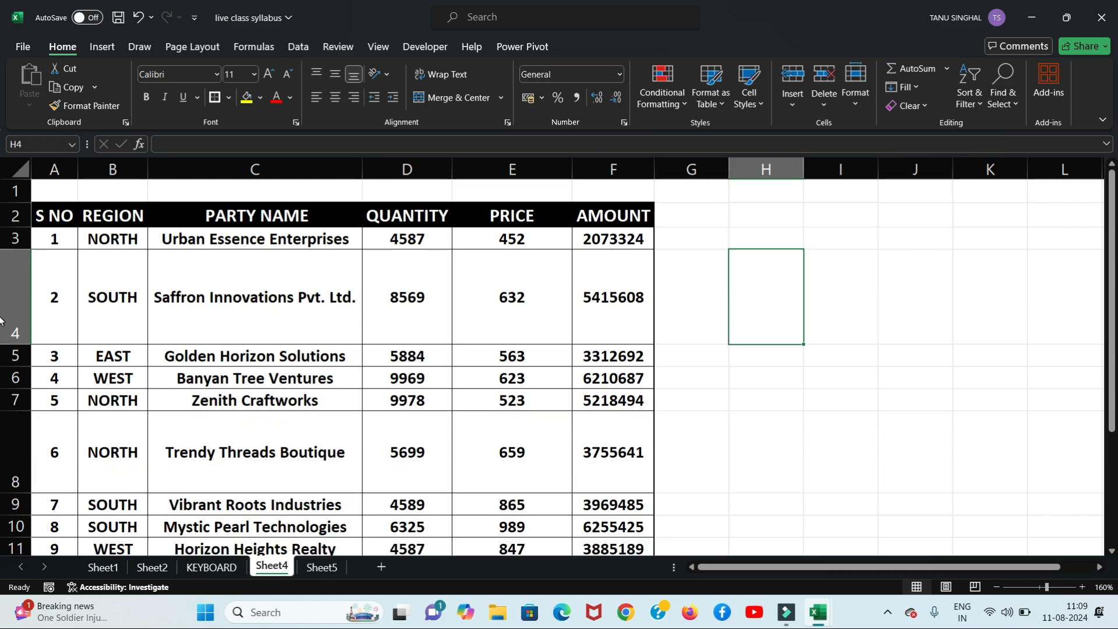
pyautogui.moveTo(1114, 318); pyautogui.dragTo(1114, 391)
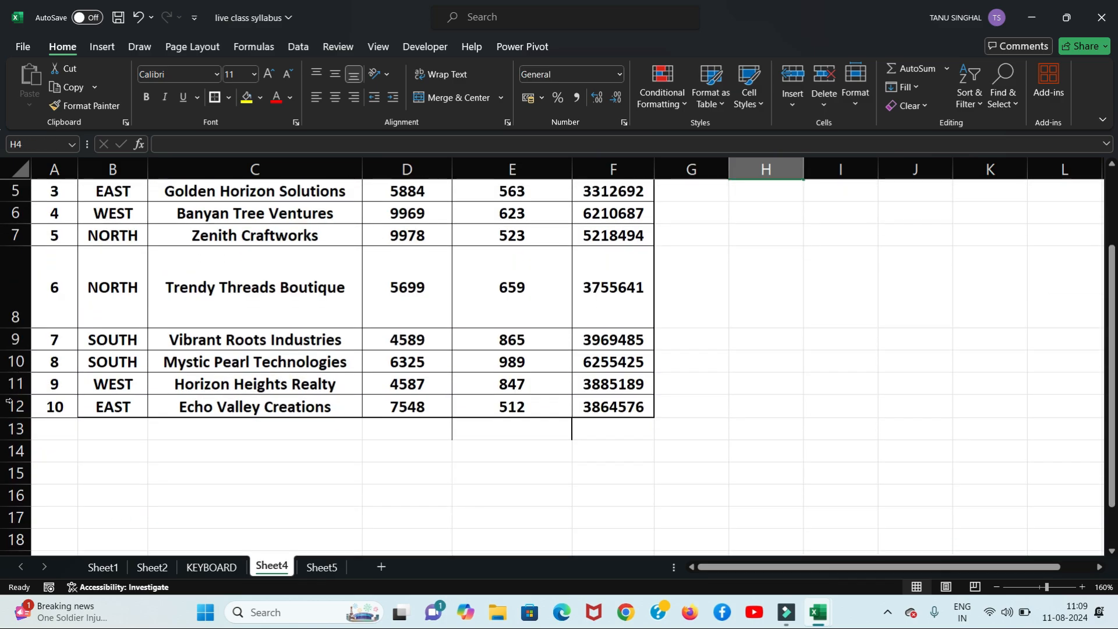
pyautogui.moveTo(25, 395); pyautogui.dragTo(25, 466)
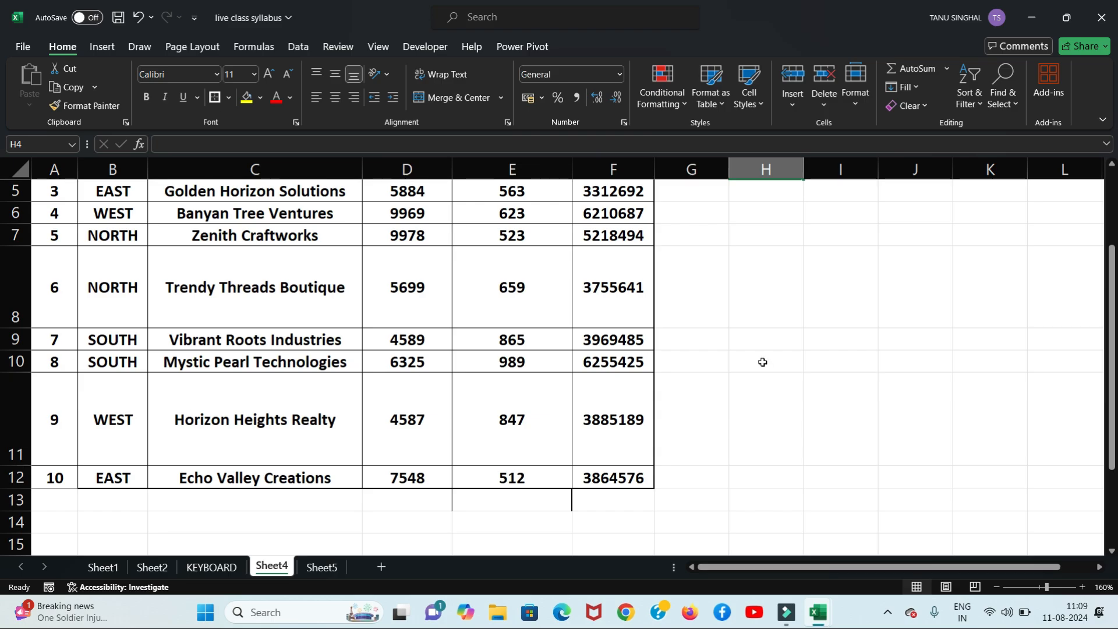
pyautogui.moveTo(1114, 389); pyautogui.dragTo(1113, 312)
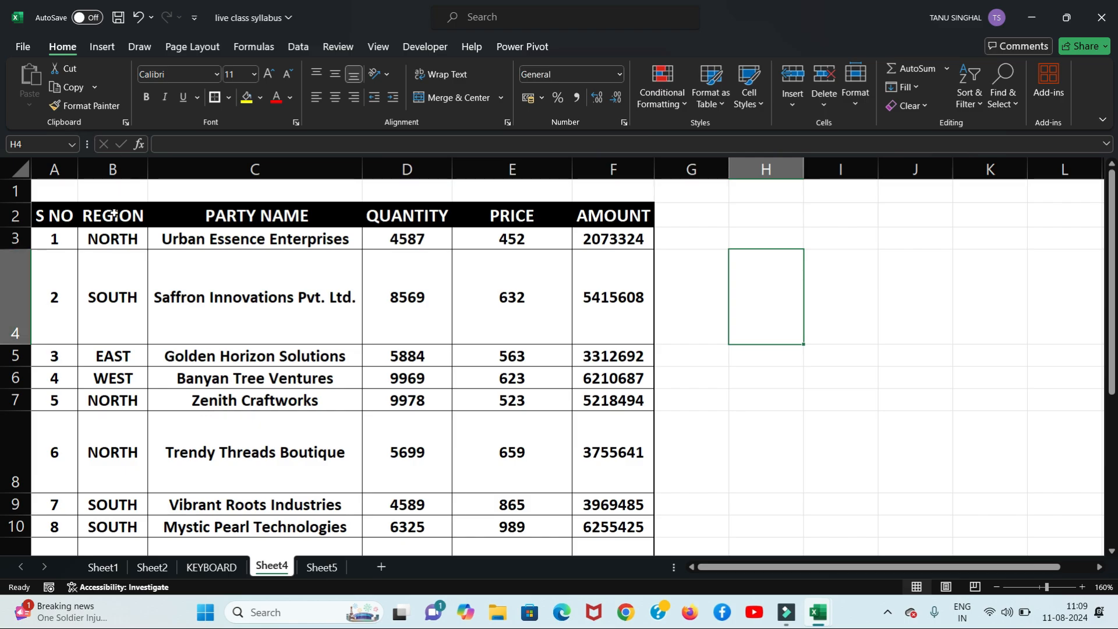
# Step: Select the table A2:F12 and AutoFit Row Height from the Format menu, then undo it
pyautogui.click(89, 294)
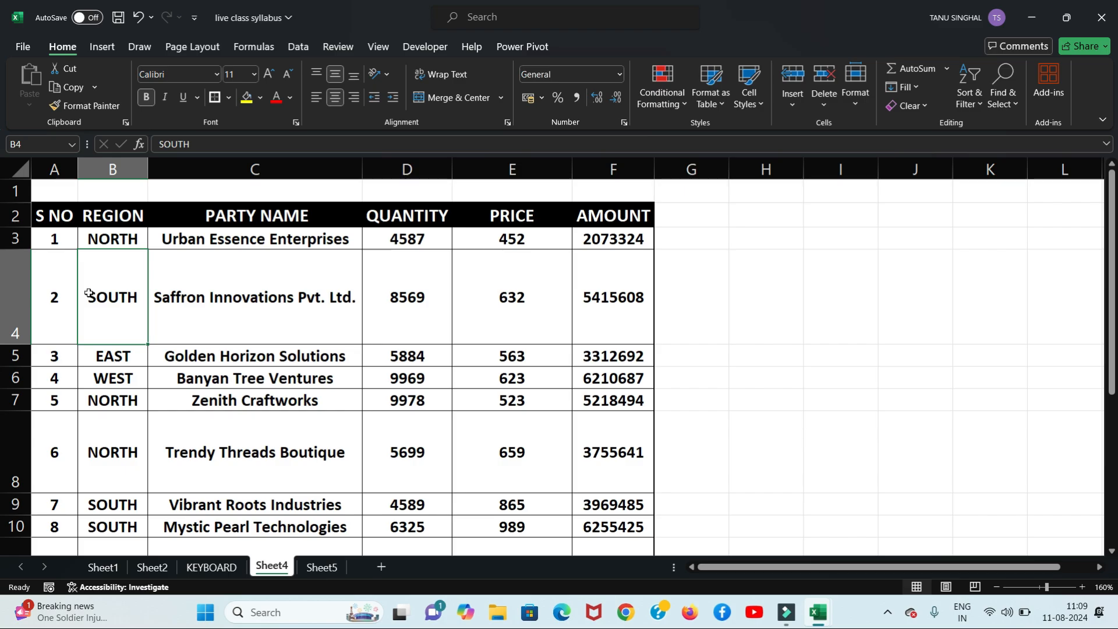
pyautogui.hotkey('ctrl', 'a')
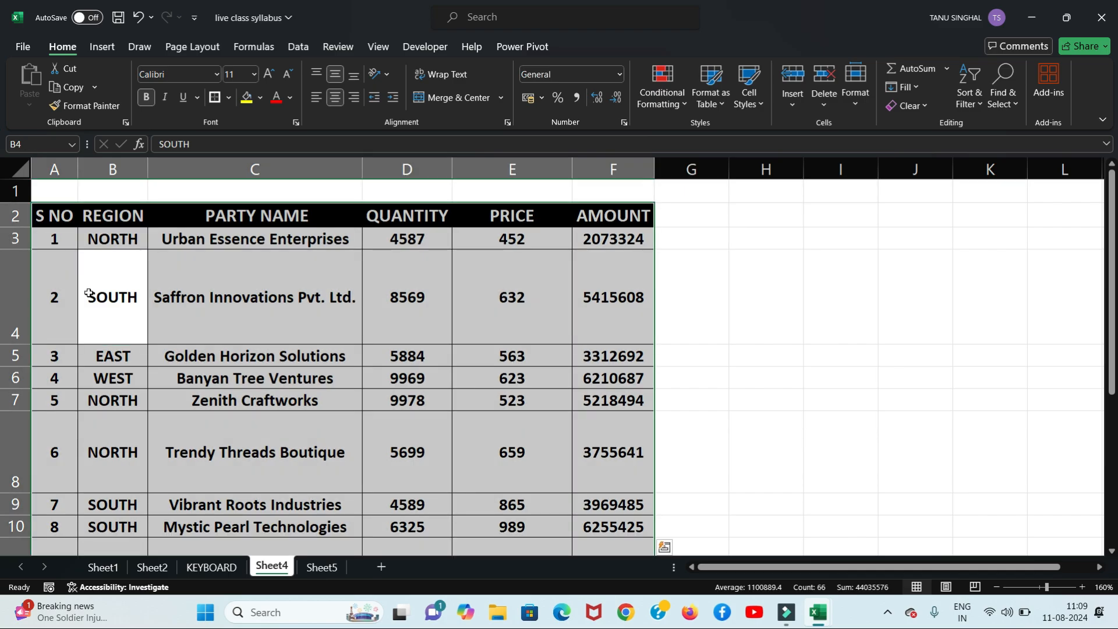
pyautogui.click(855, 100)
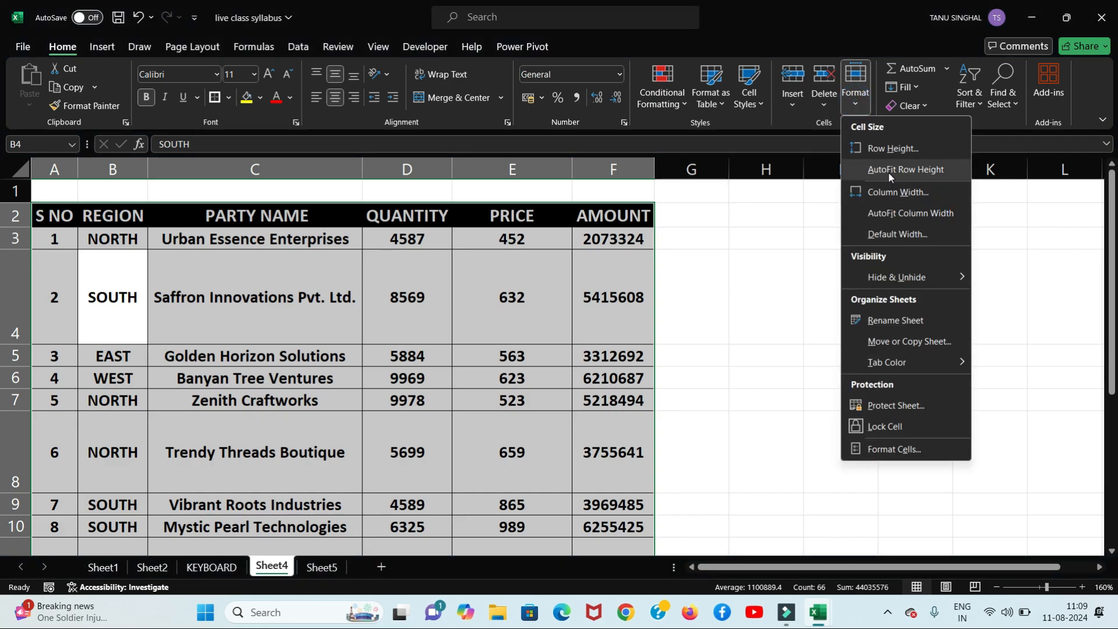
pyautogui.click(889, 171)
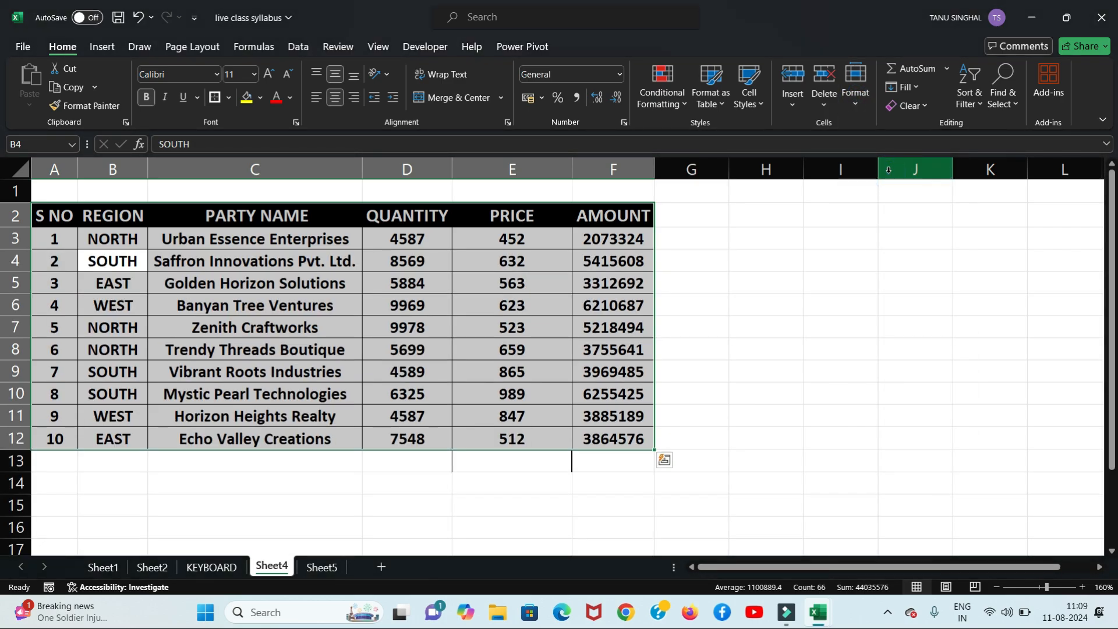
pyautogui.hotkey('ctrl', 'z')
# Step: Try the Alt+O, C, A shortcut to auto-fit column widths, then undo it
pyautogui.press('super')
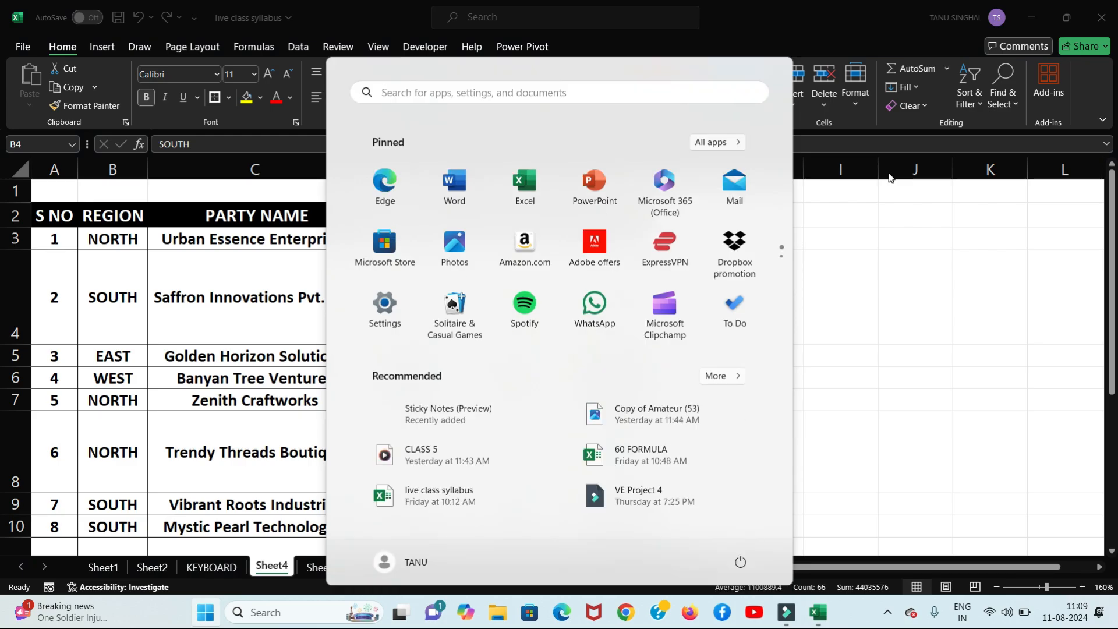
pyautogui.press('super')
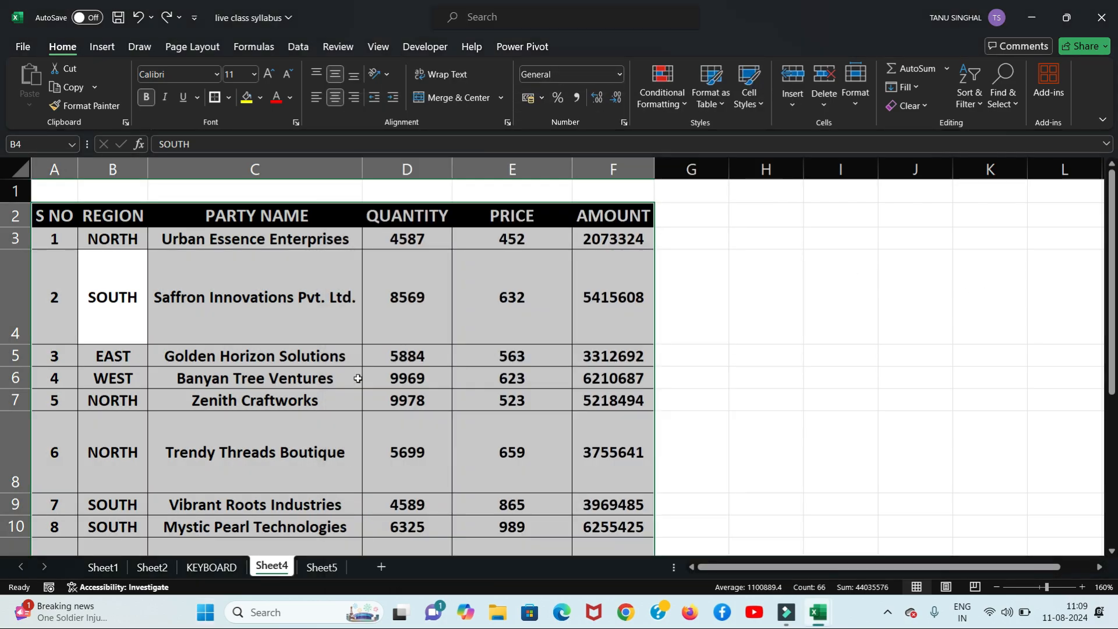
pyautogui.hotkey('alt', 'o')
pyautogui.press('c')
pyautogui.press('a')
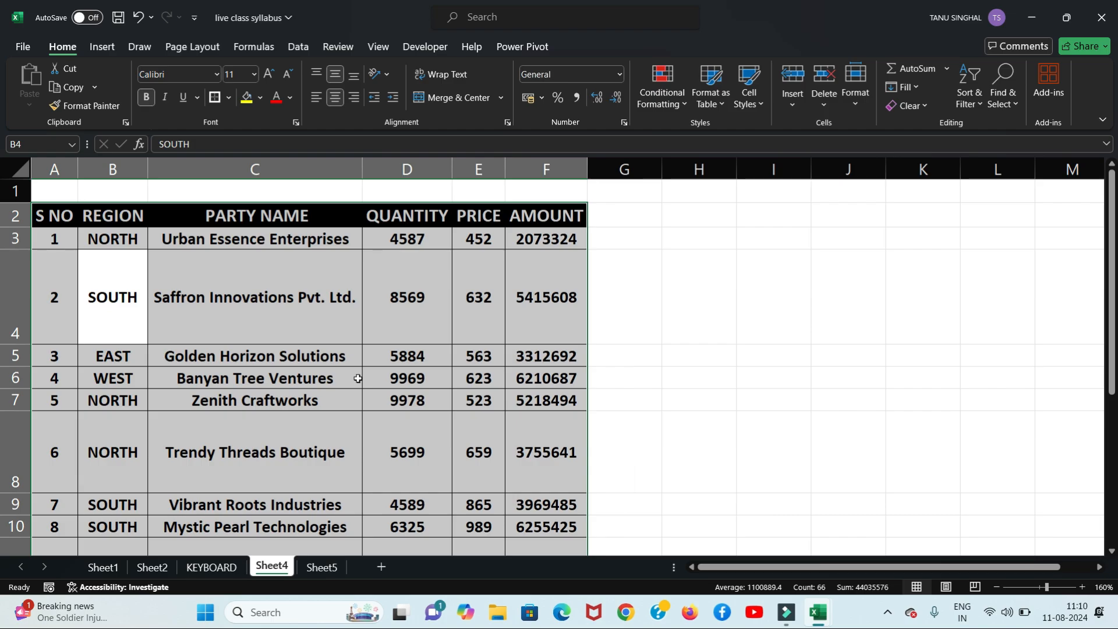
pyautogui.hotkey('ctrl', 'z')
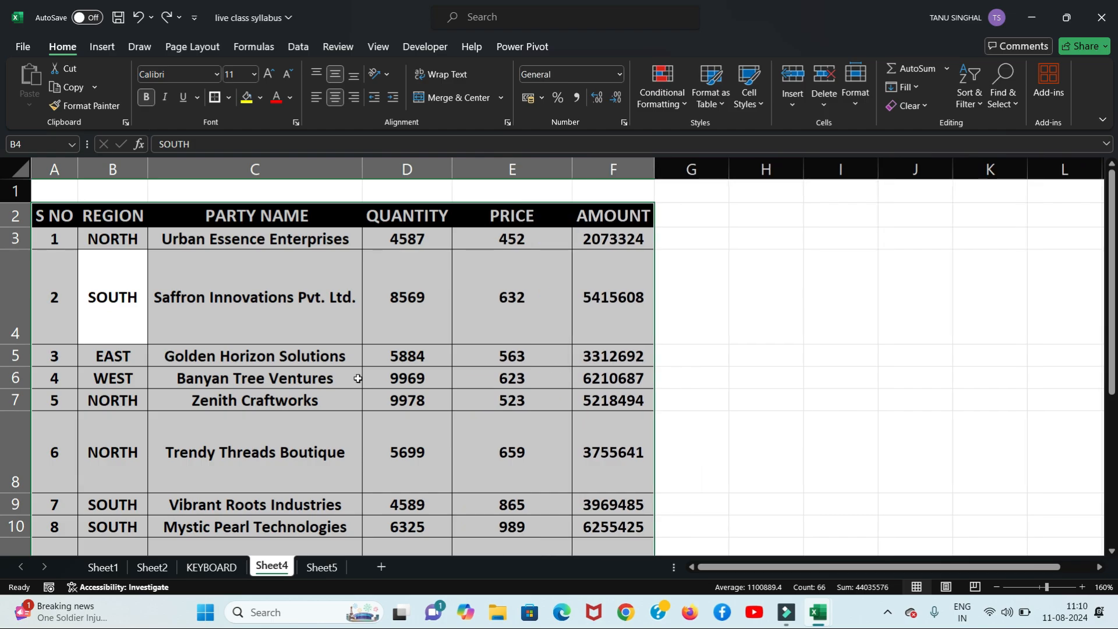
# Step: AutoFit the selected table's row heights with Alt, H, O, A
pyautogui.press('alt')
pyautogui.press('Escape')
pyautogui.hotkey('alt', 'h')
pyautogui.press('o')
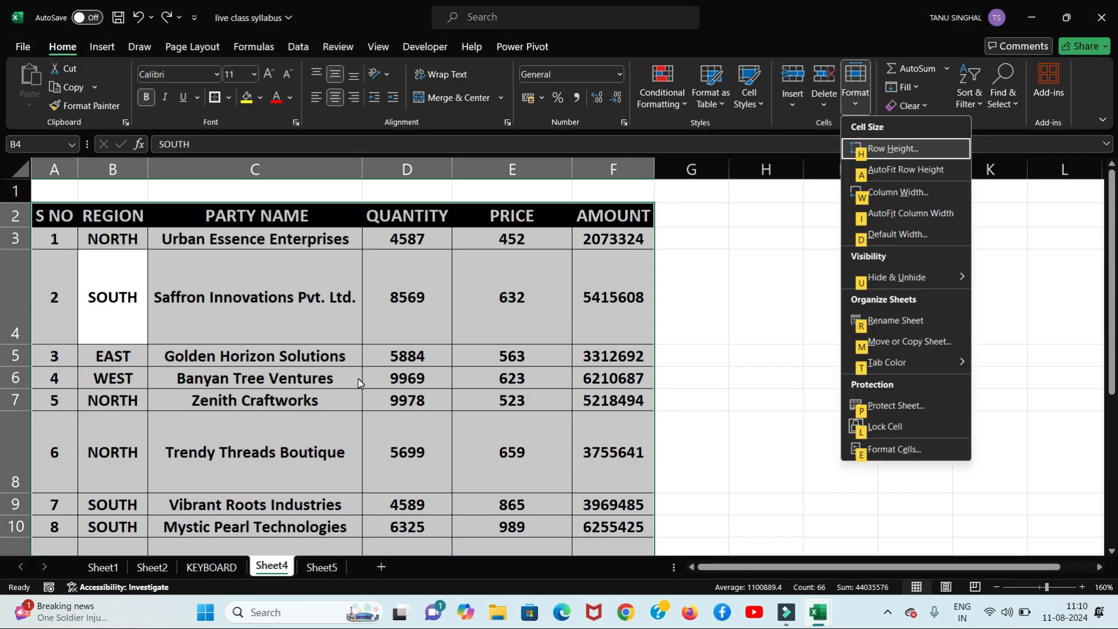
pyautogui.press('a')
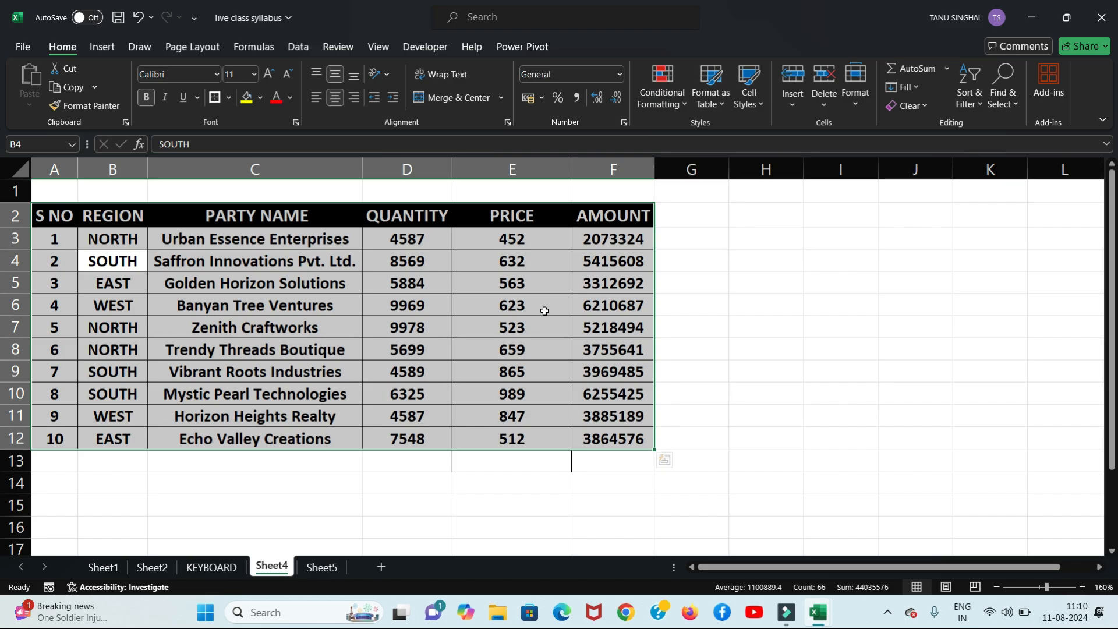
# Step: Type the note 'alt h o a' in H2, then delete it to leave H2 blank
pyautogui.click(786, 225)
pyautogui.write('al')
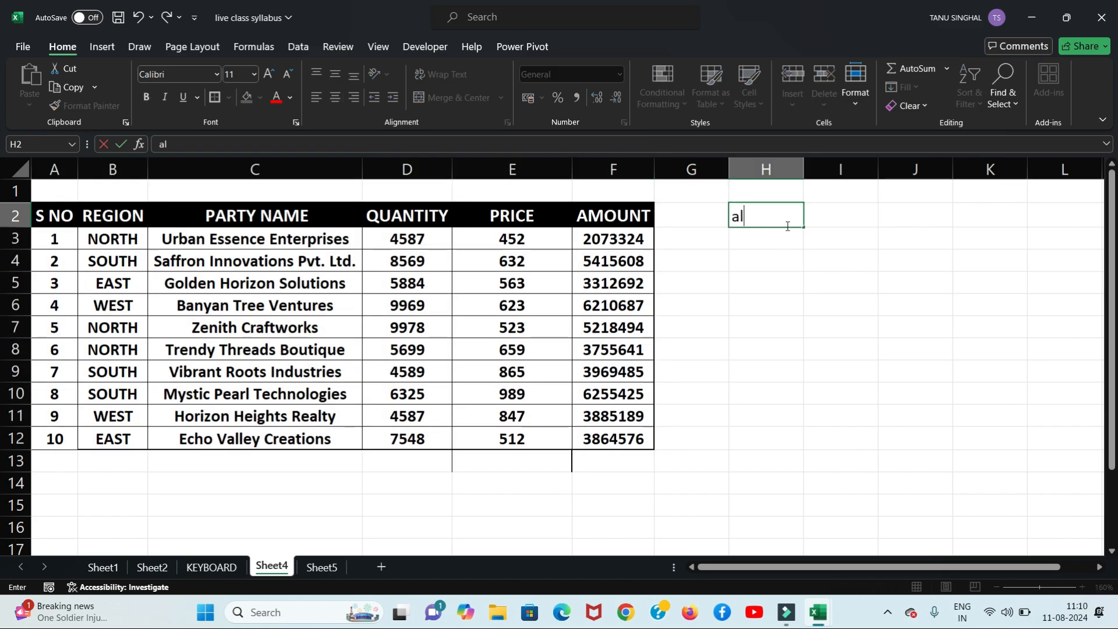
pyautogui.write('t h o a')
pyautogui.click(780, 249)
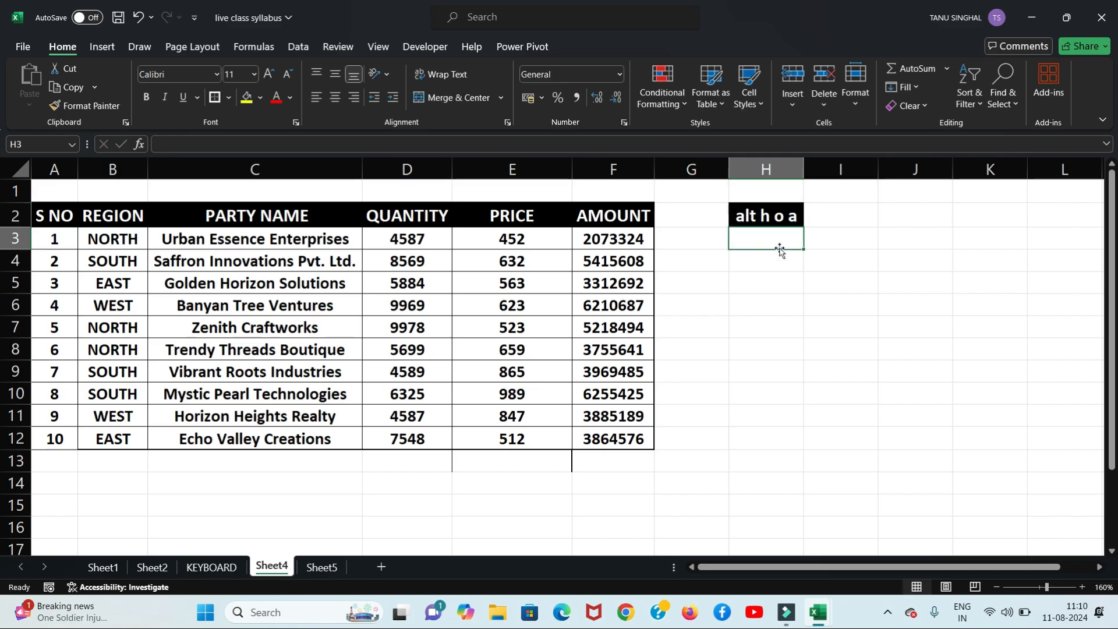
pyautogui.click(753, 221)
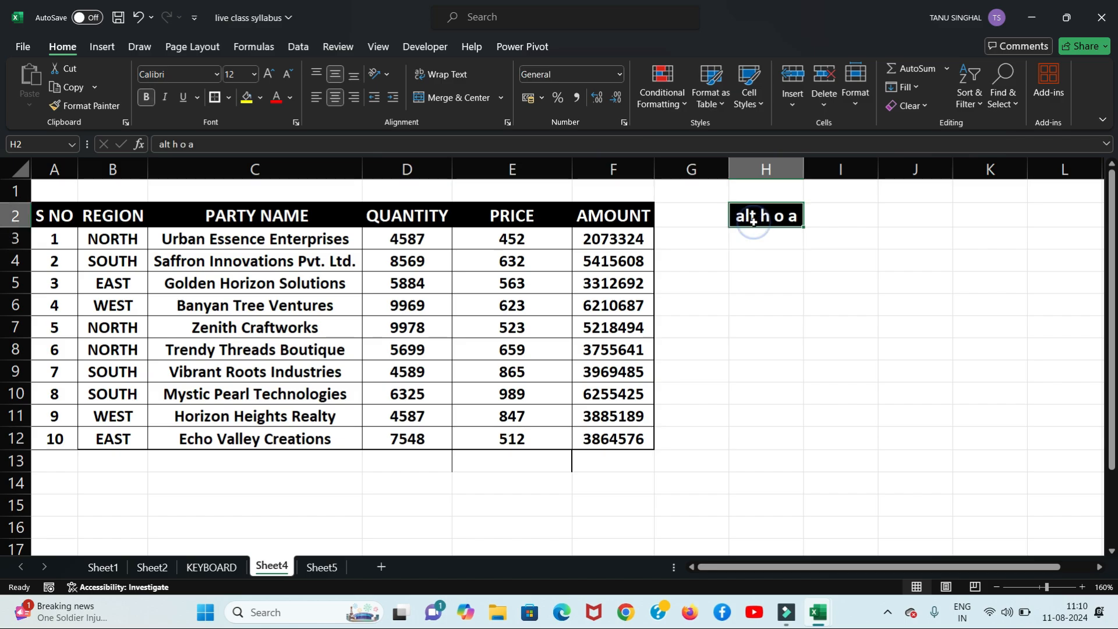
pyautogui.press('Delete')
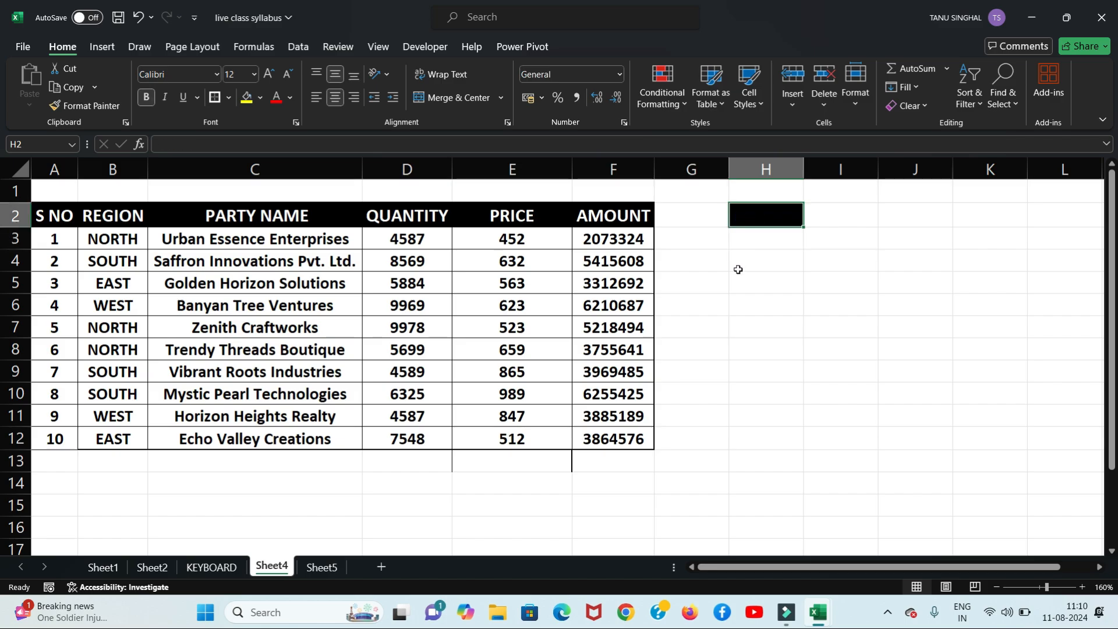
pyautogui.click(761, 168)
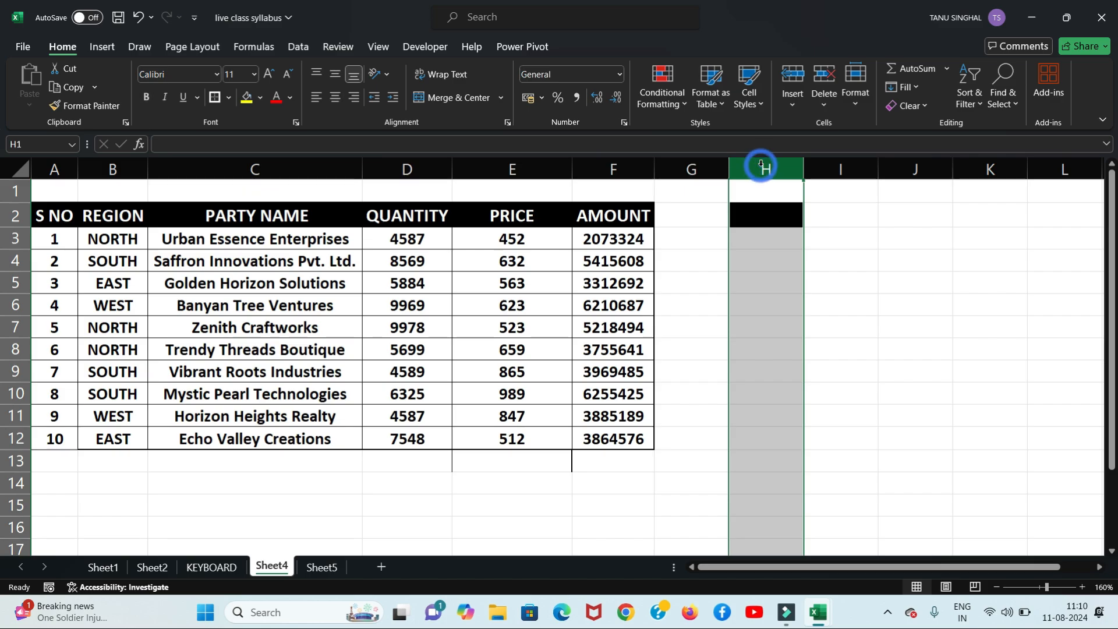
# Step: Clear all formatting from column H with Alt, H, E, F
pyautogui.hotkey('alt', 'h')
pyautogui.press('e')
pyautogui.press('f')
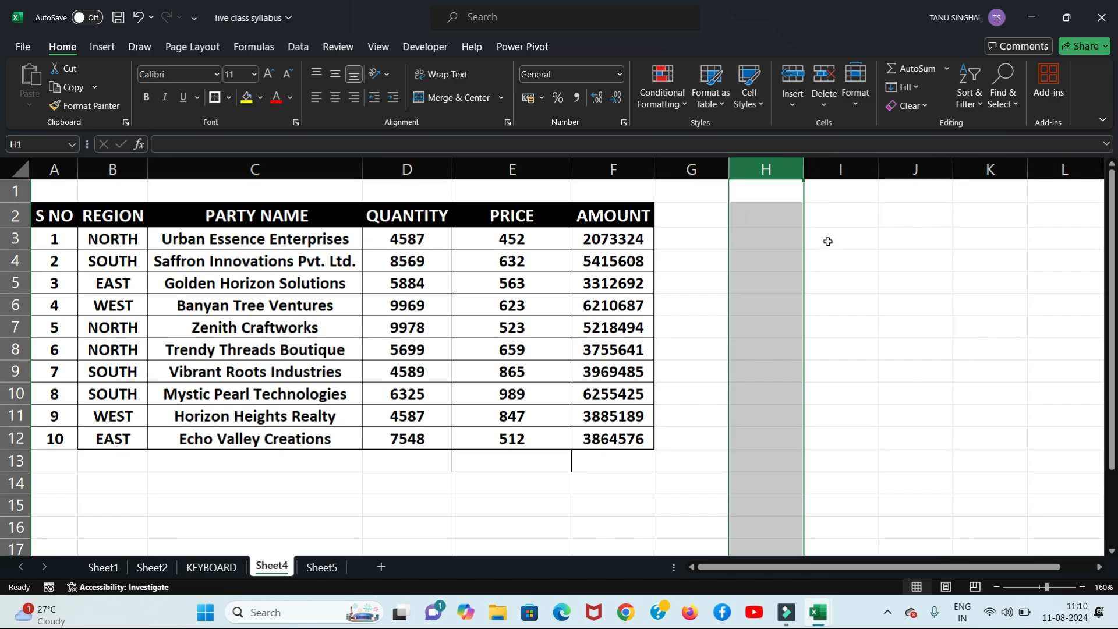
# Step: Look over the Format options, dismiss them, and select all of row 5
pyautogui.click(855, 101)
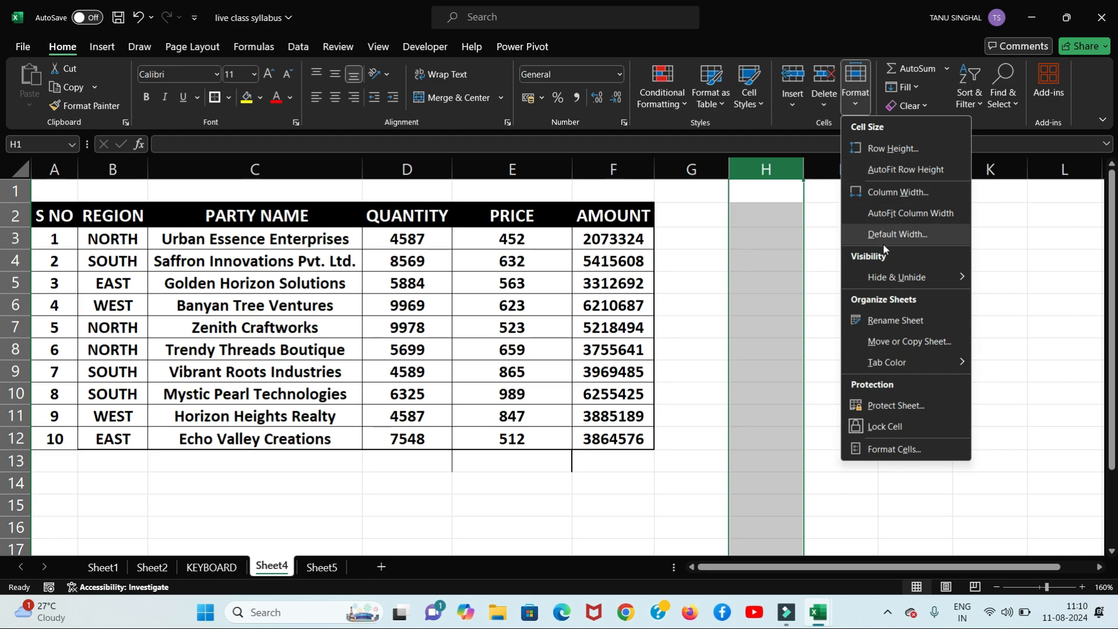
pyautogui.moveTo(926, 285)
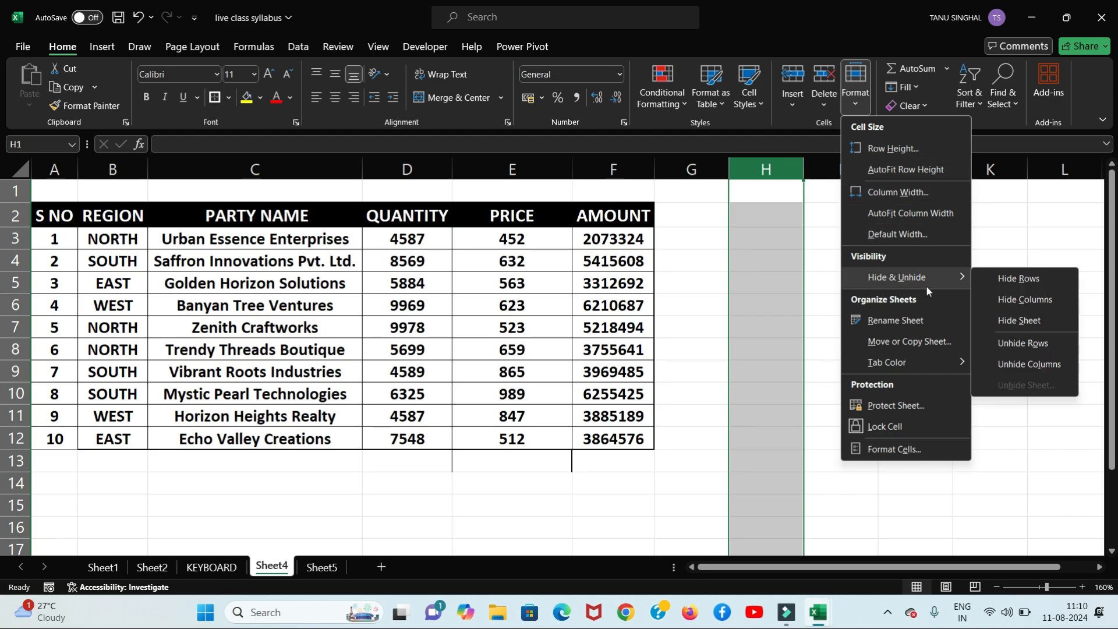
pyautogui.click(127, 528)
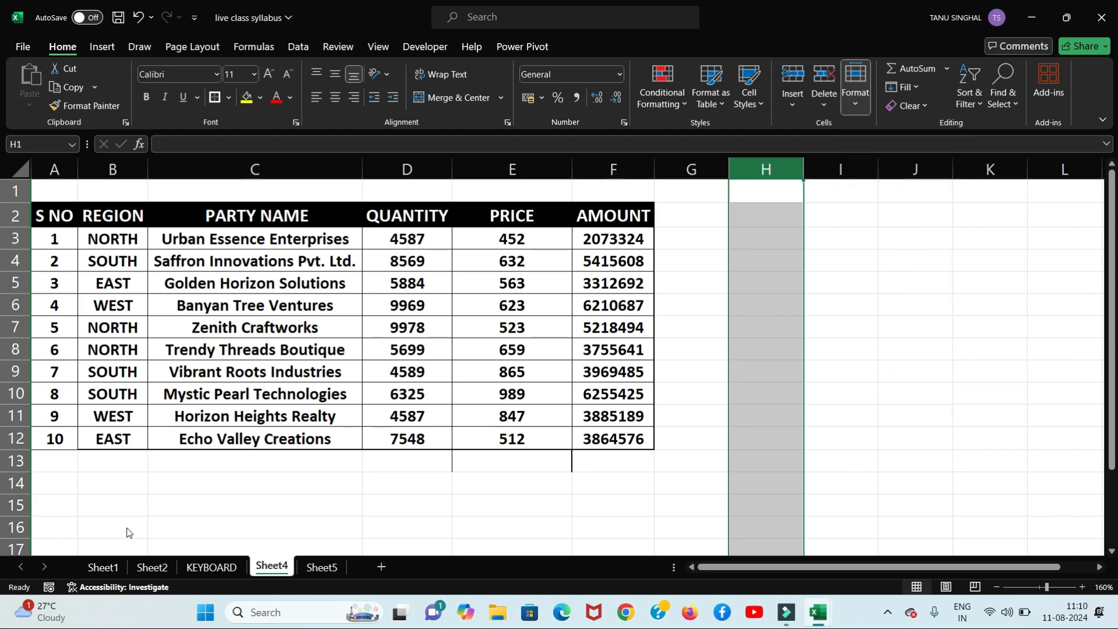
pyautogui.click(12, 284)
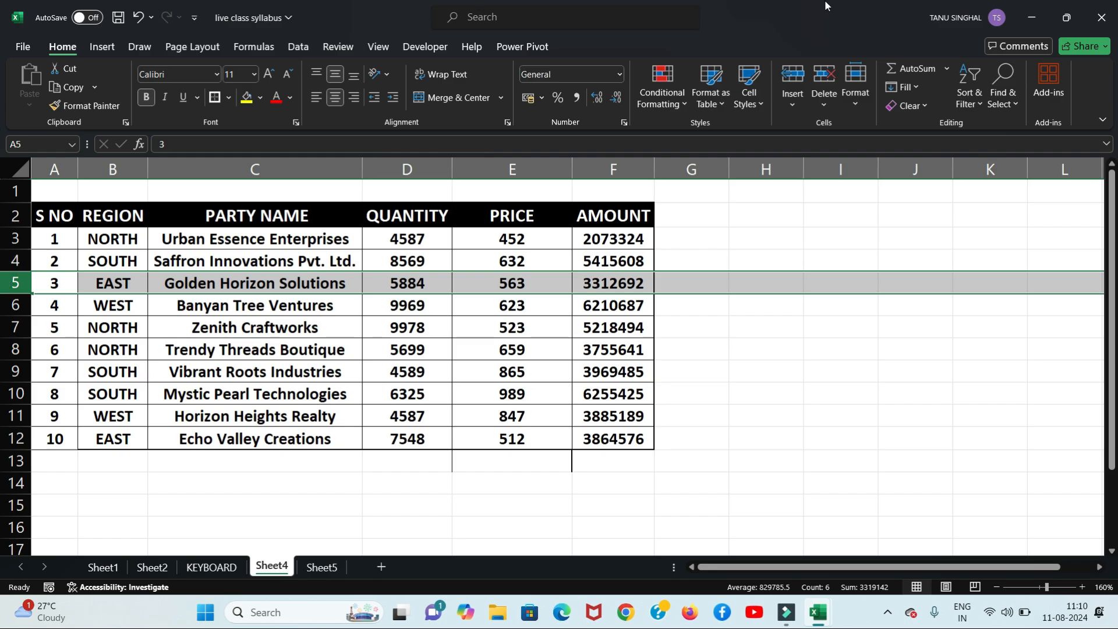
pyautogui.click(855, 96)
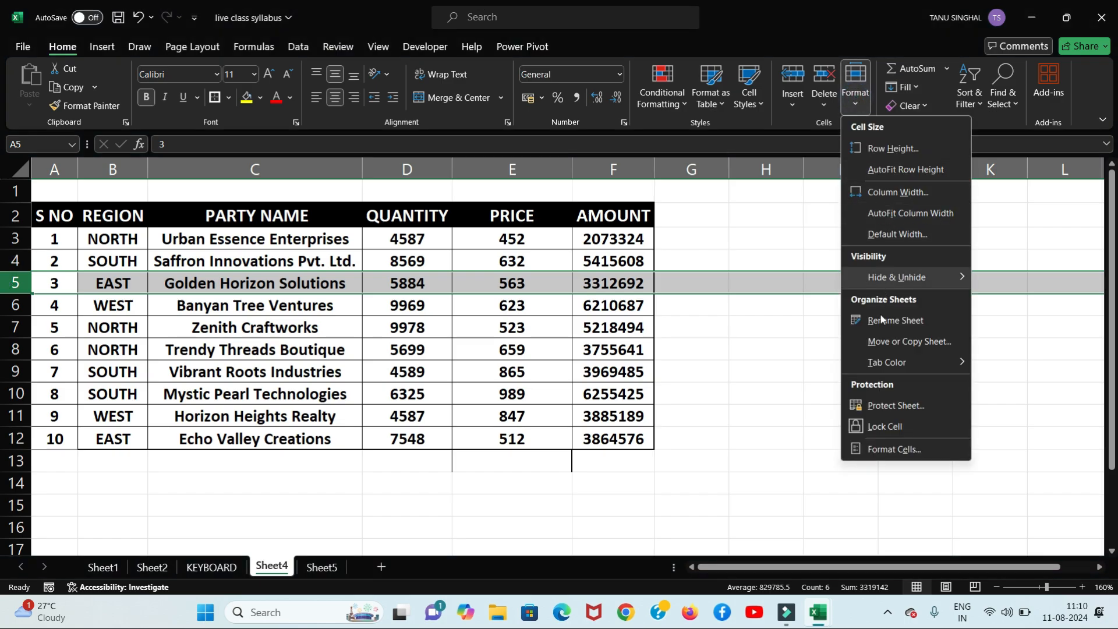
pyautogui.moveTo(902, 278)
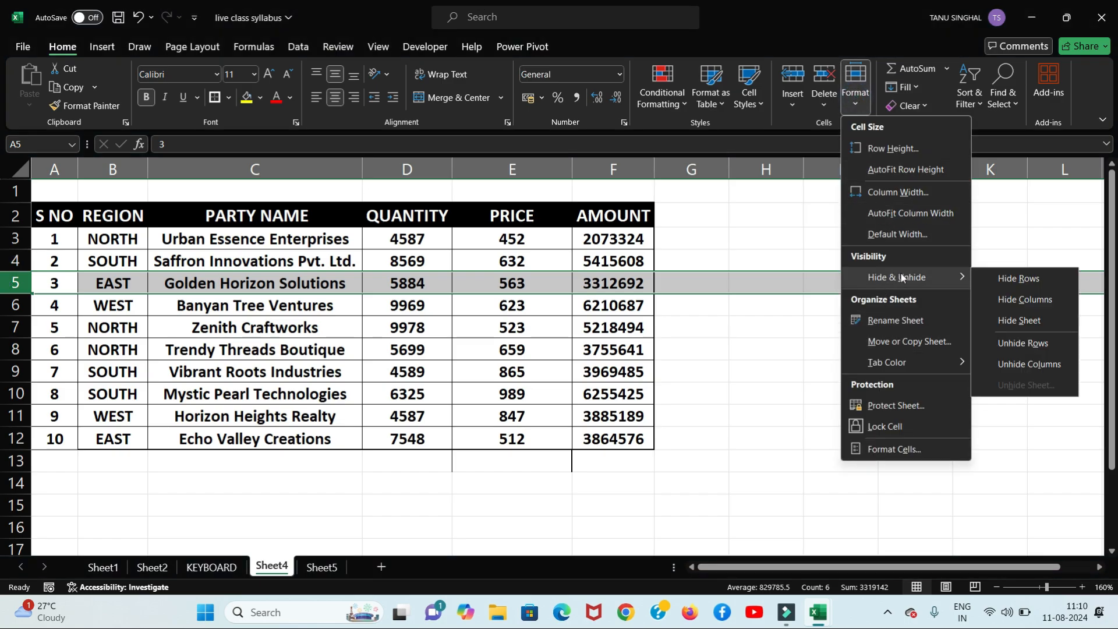
pyautogui.click(1005, 281)
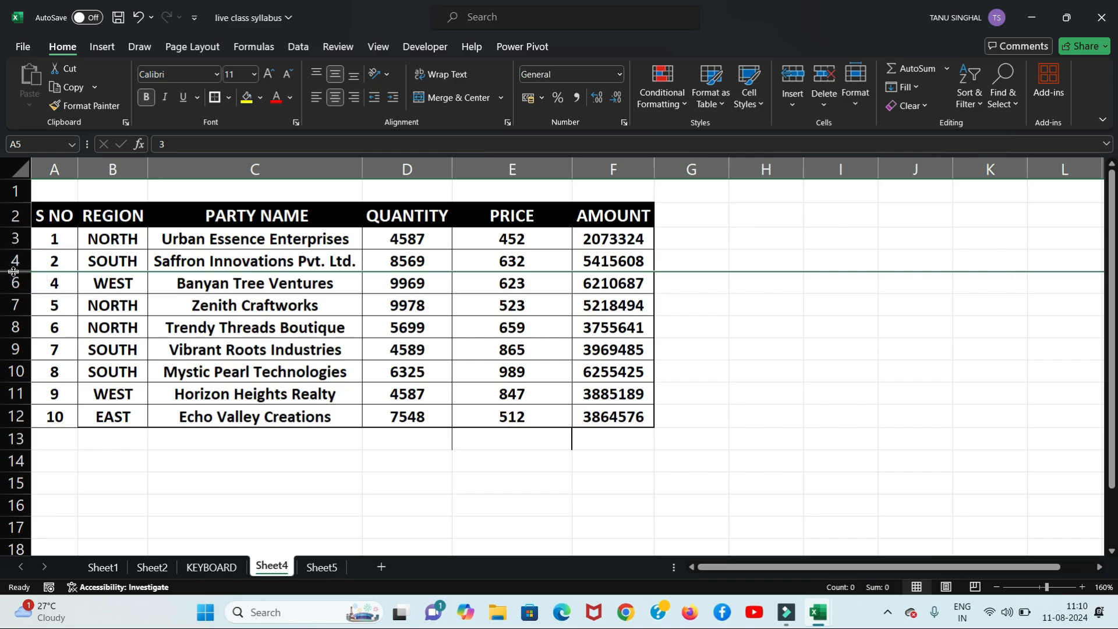
pyautogui.click(856, 88)
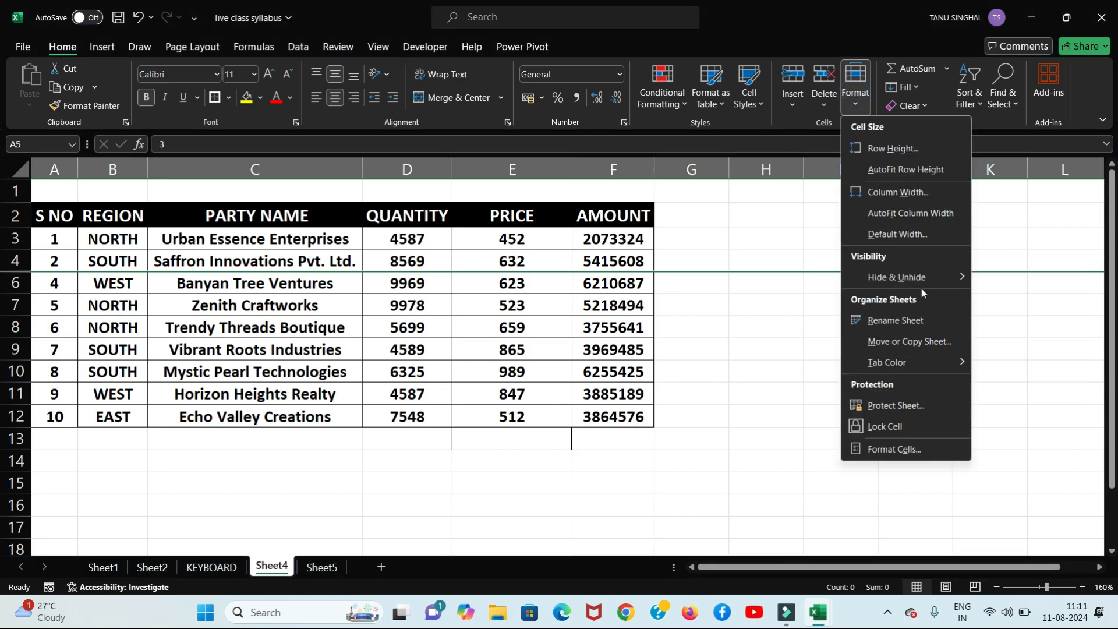
pyautogui.moveTo(921, 285)
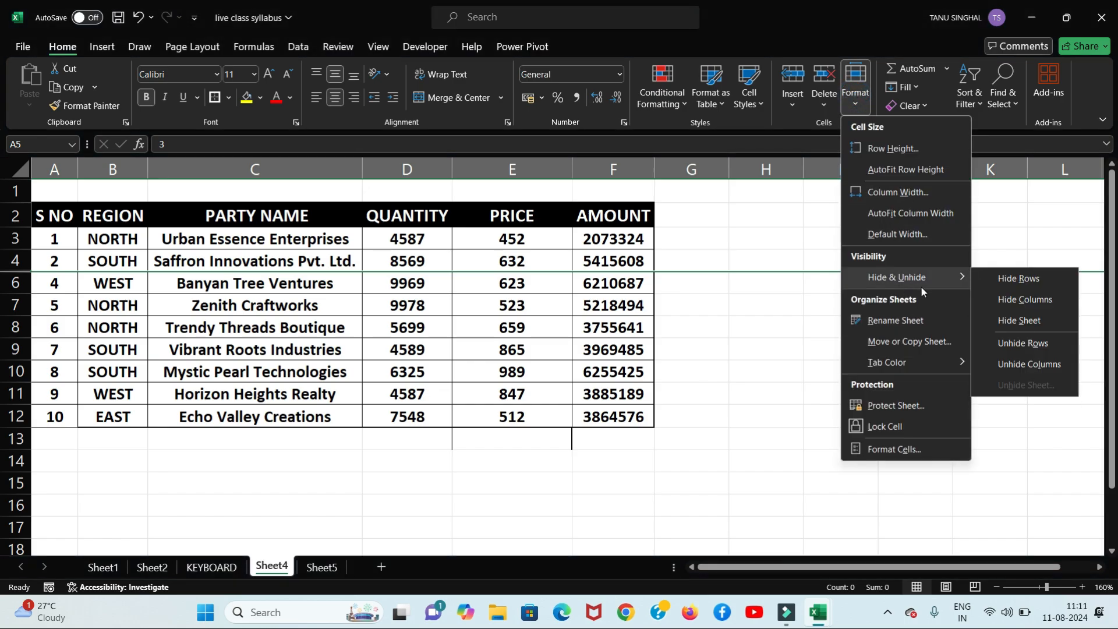
pyautogui.click(1015, 347)
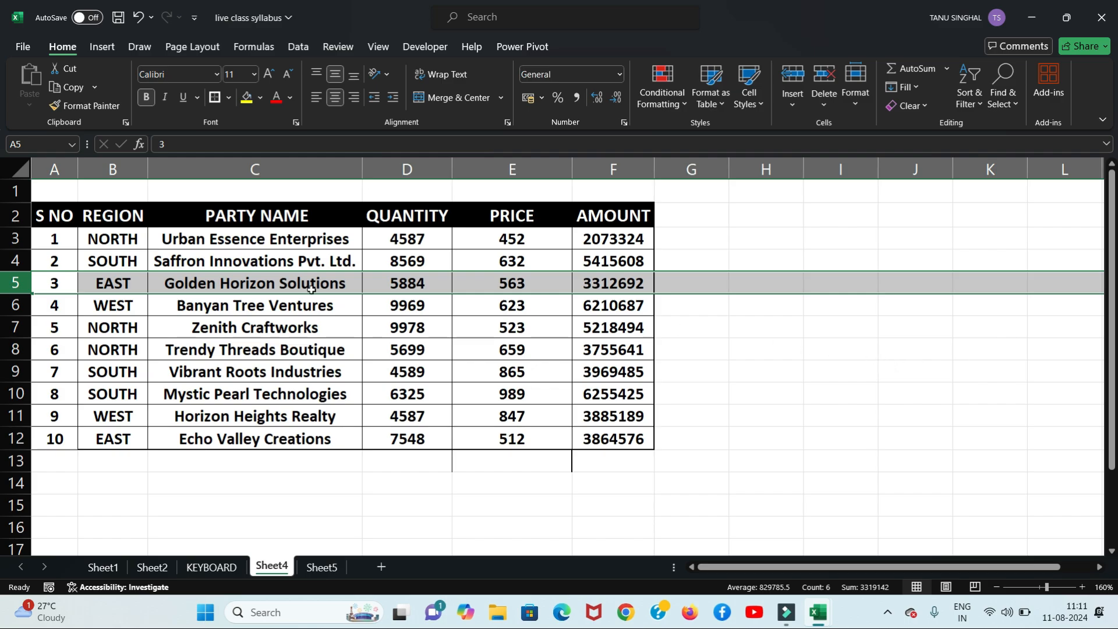
pyautogui.click(11, 285)
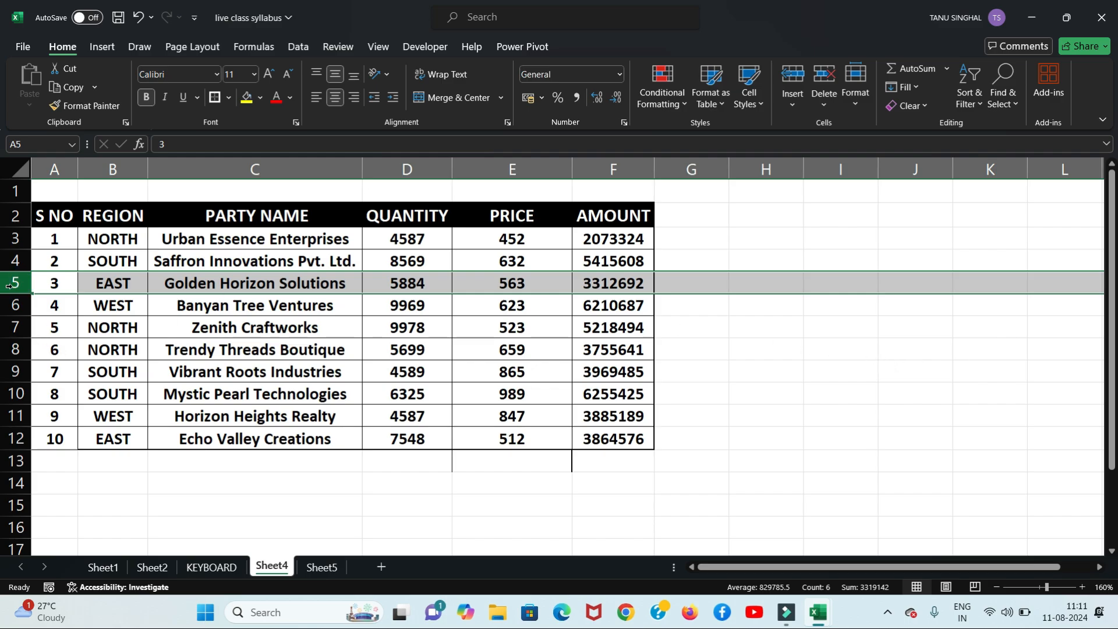
pyautogui.rightClick(9, 285)
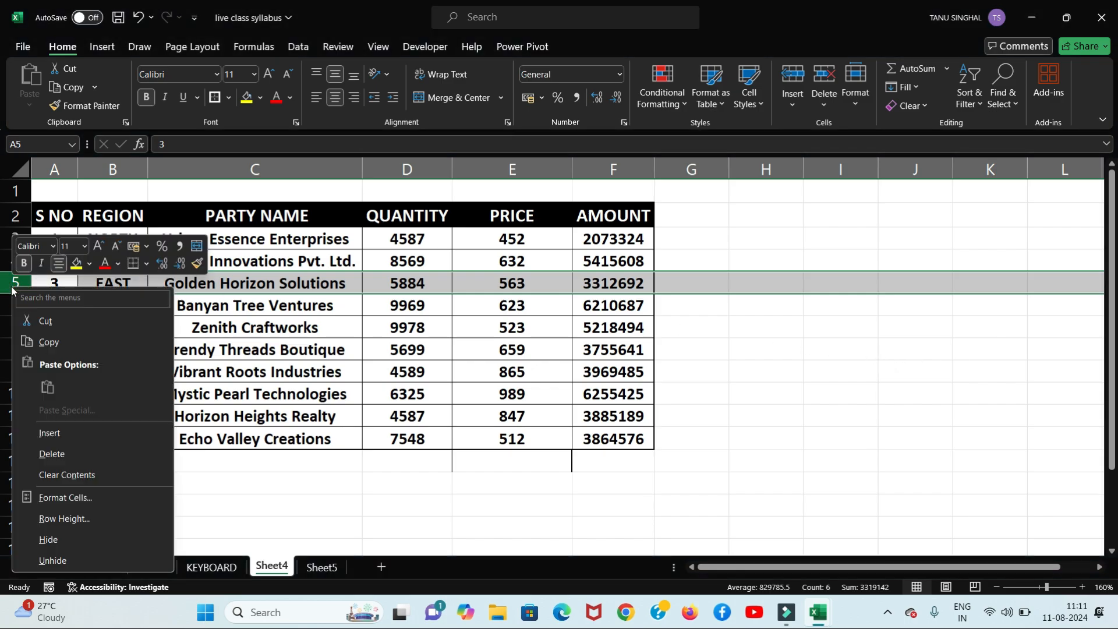
pyautogui.click(59, 538)
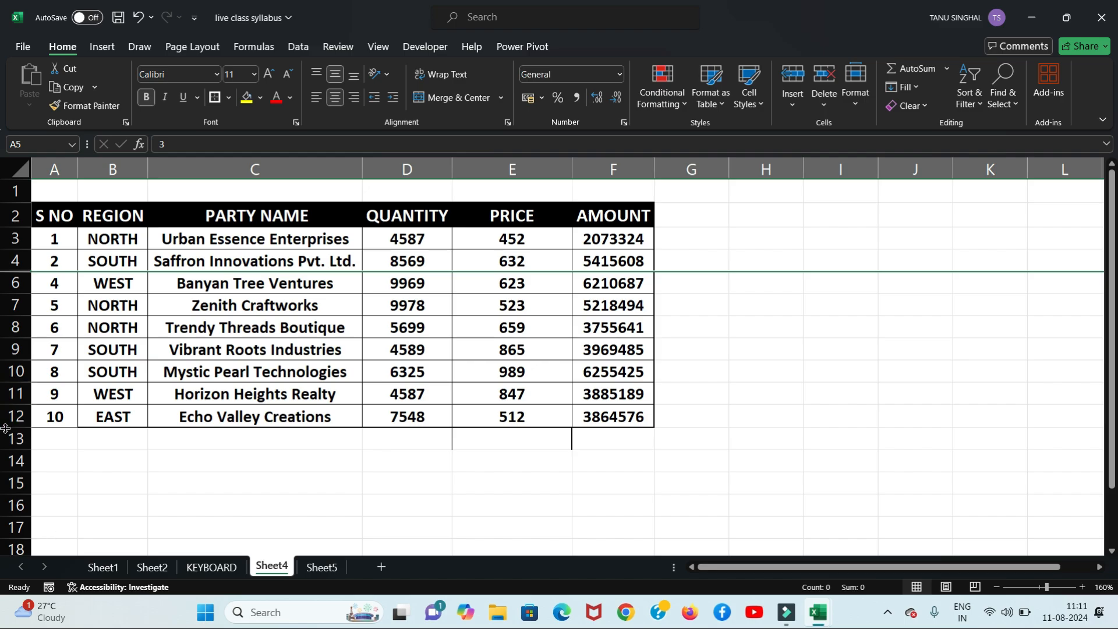
pyautogui.hotkey('ctrl', 'z')
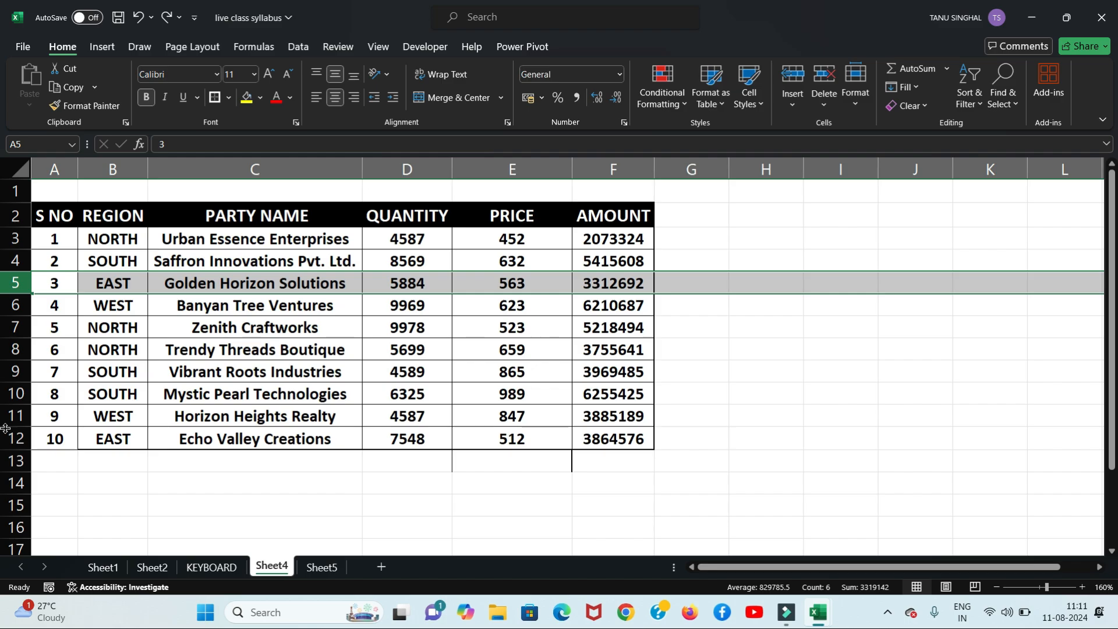
# Step: Enter 'alt h o u r' in H3 and 'alt h o u c' in H4
pyautogui.click(783, 249)
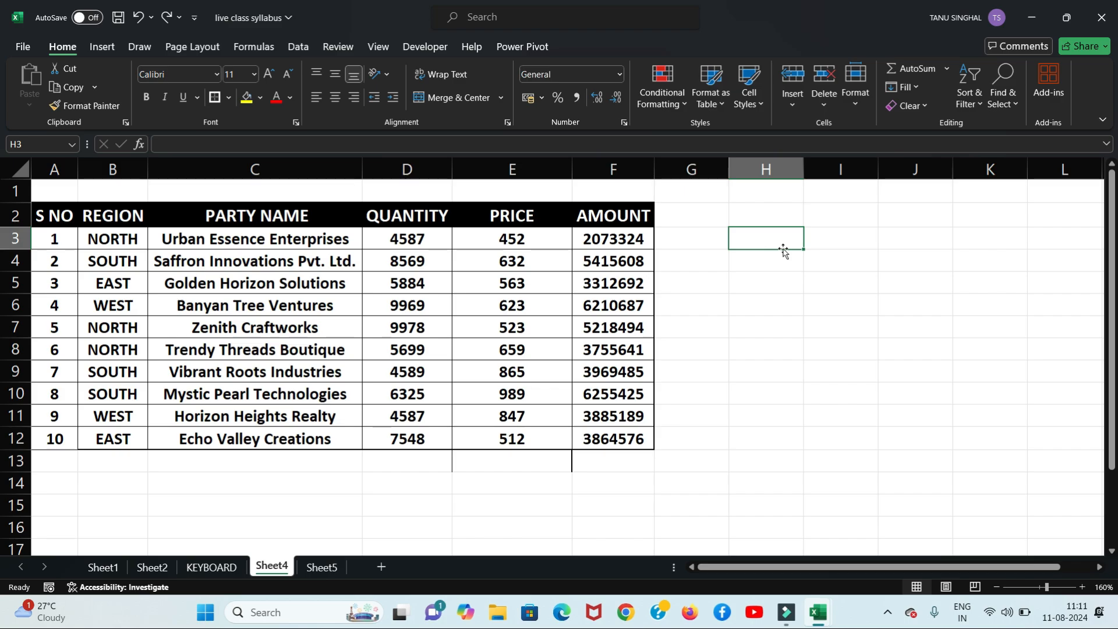
pyautogui.write('alt')
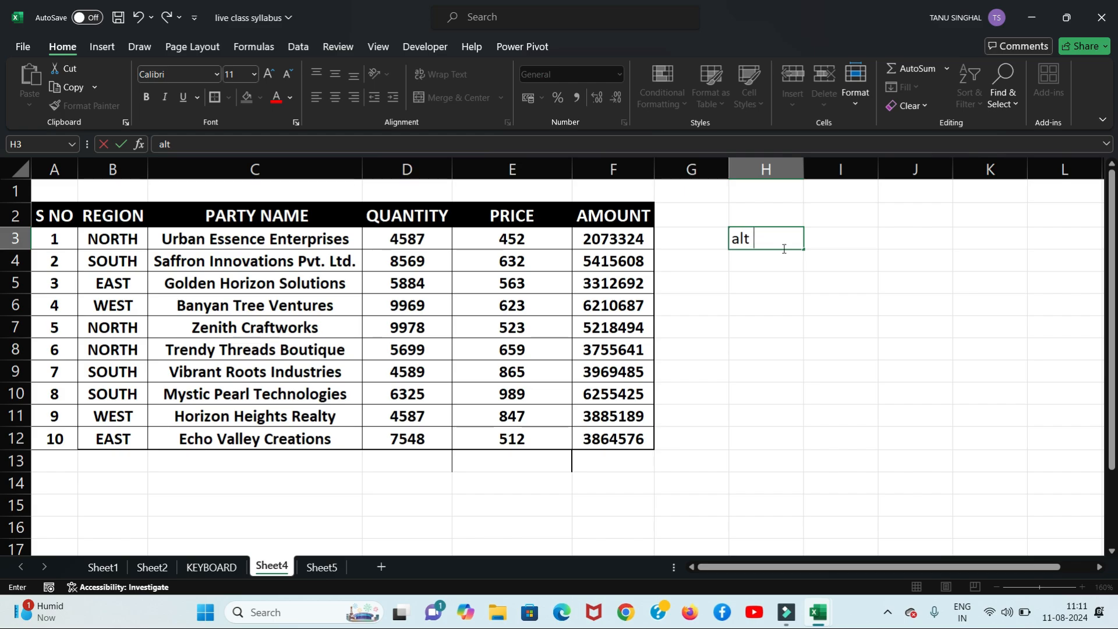
pyautogui.write(' h')
pyautogui.write('o')
pyautogui.write('u r')
pyautogui.press('Return')
pyautogui.write('alt h ')
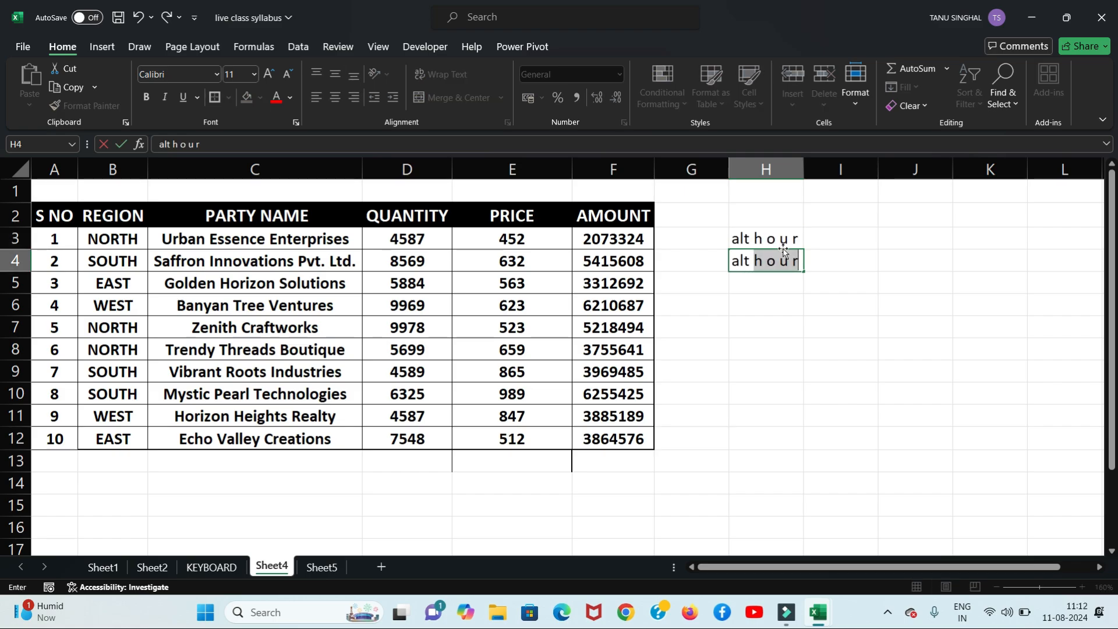
pyautogui.write('ou')
pyautogui.press('BackSpace')
pyautogui.write('u c')
pyautogui.click(825, 261)
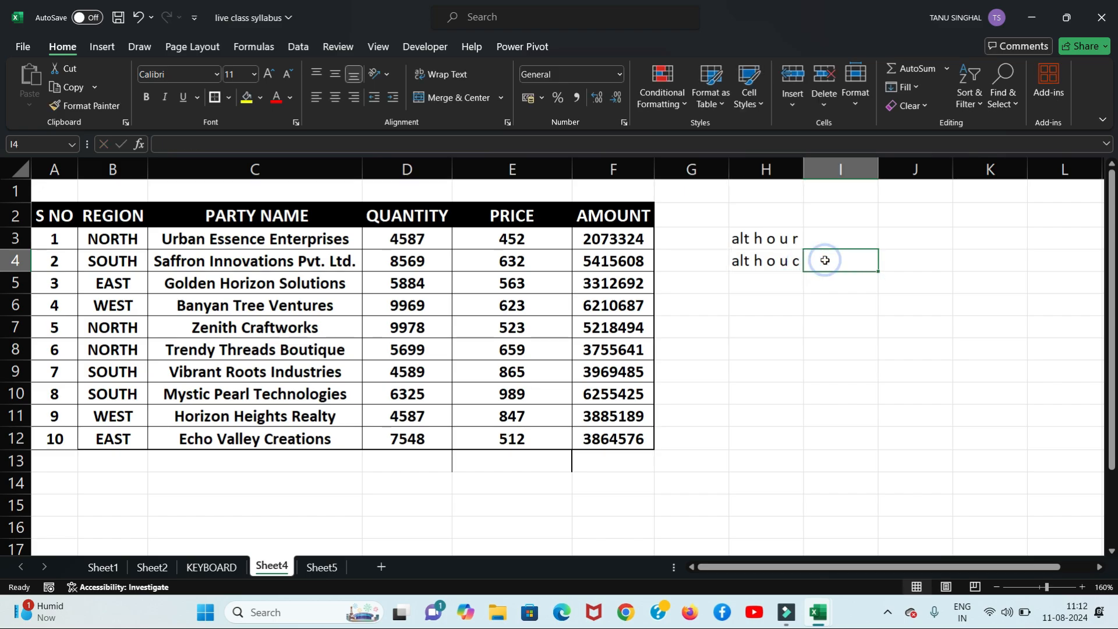
# Step: Delete row 5 with Alt, H, D, R, then restore it with Ctrl+Z
pyautogui.click(780, 265)
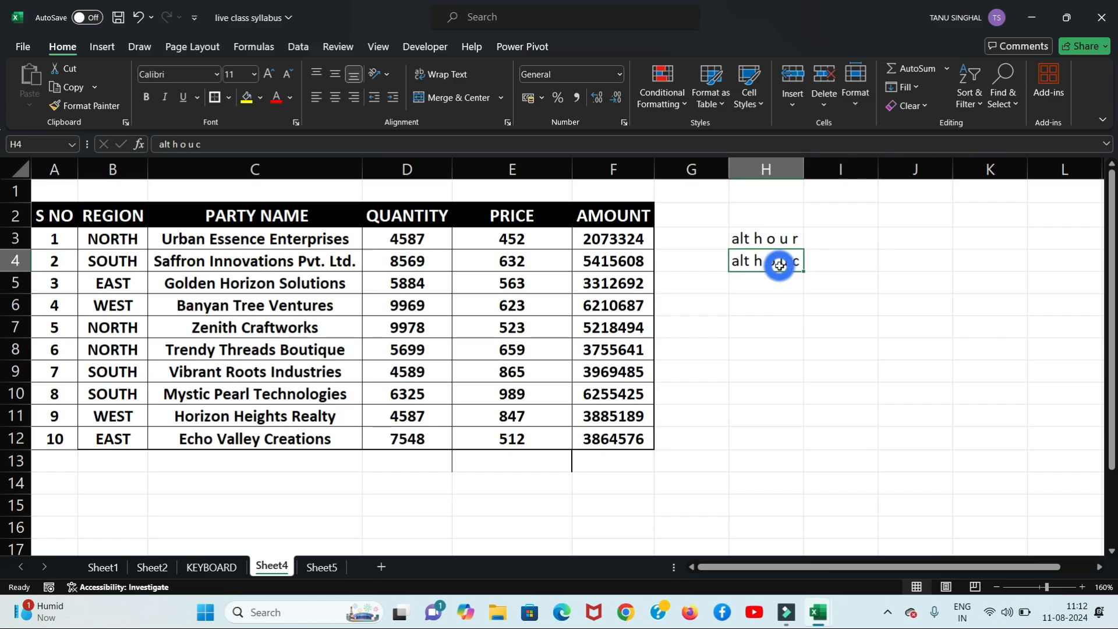
pyautogui.click(16, 284)
pyautogui.press('alt')
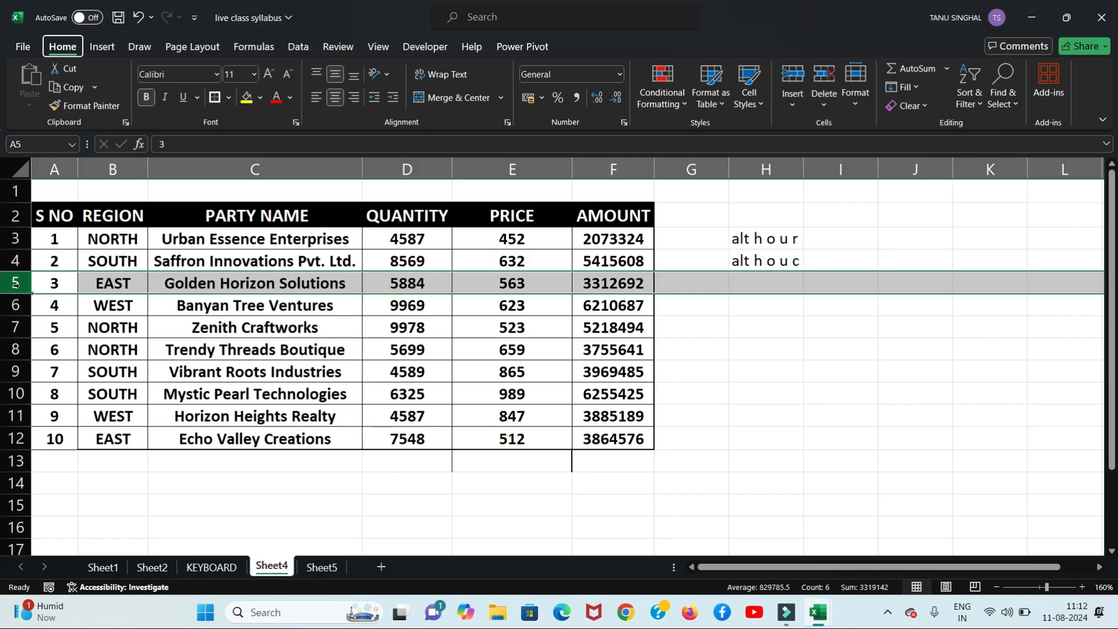
pyautogui.press('h')
pyautogui.press('d')
pyautogui.press('r')
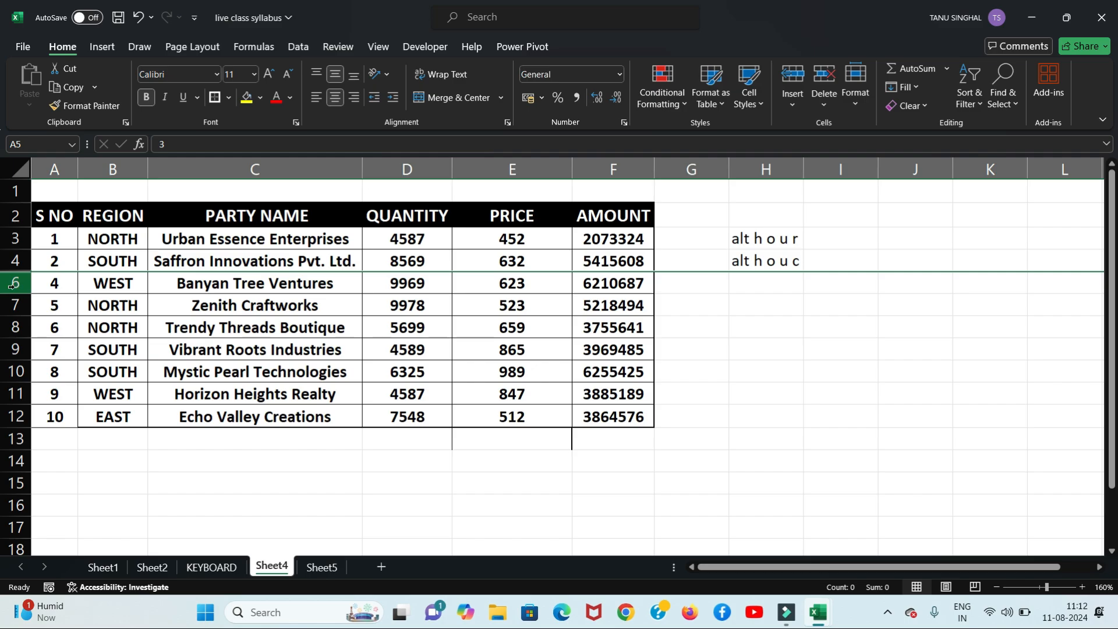
pyautogui.hotkey('ctrl', 'z')
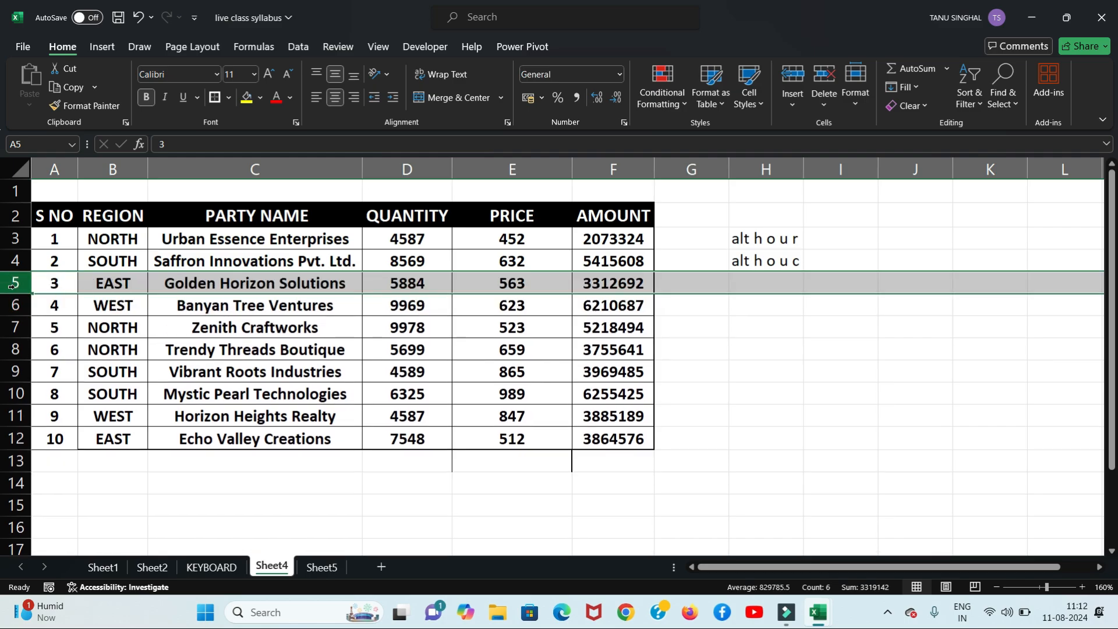
# Step: Enter the note 'ctrl shift (' in cell H5
pyautogui.click(871, 309)
pyautogui.click(770, 282)
pyautogui.doubleClick(768, 281)
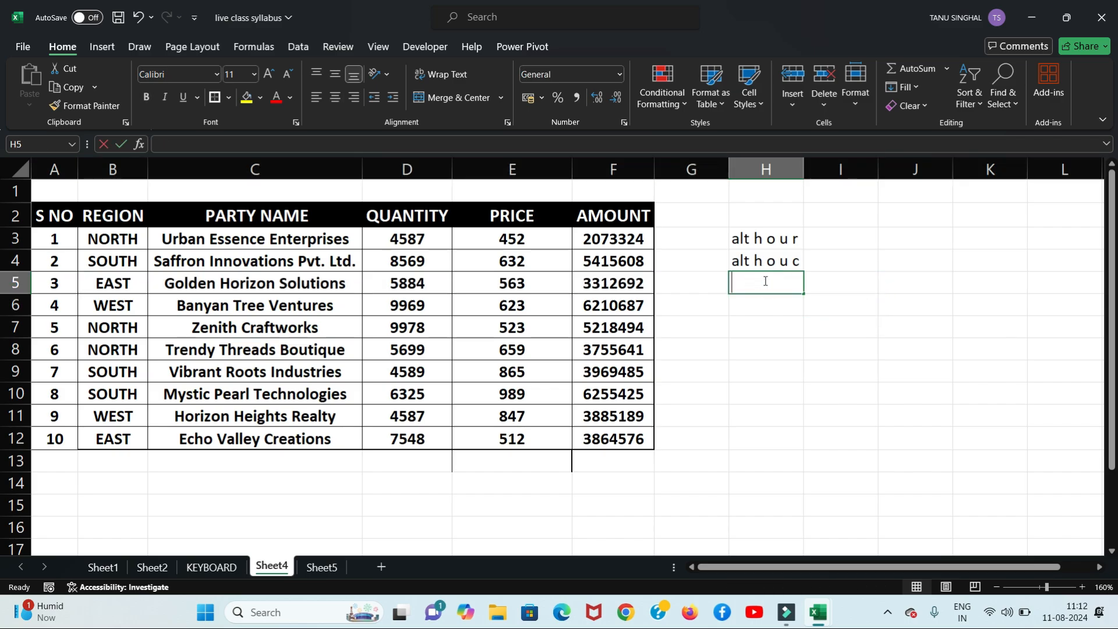
pyautogui.write('ctrl shif')
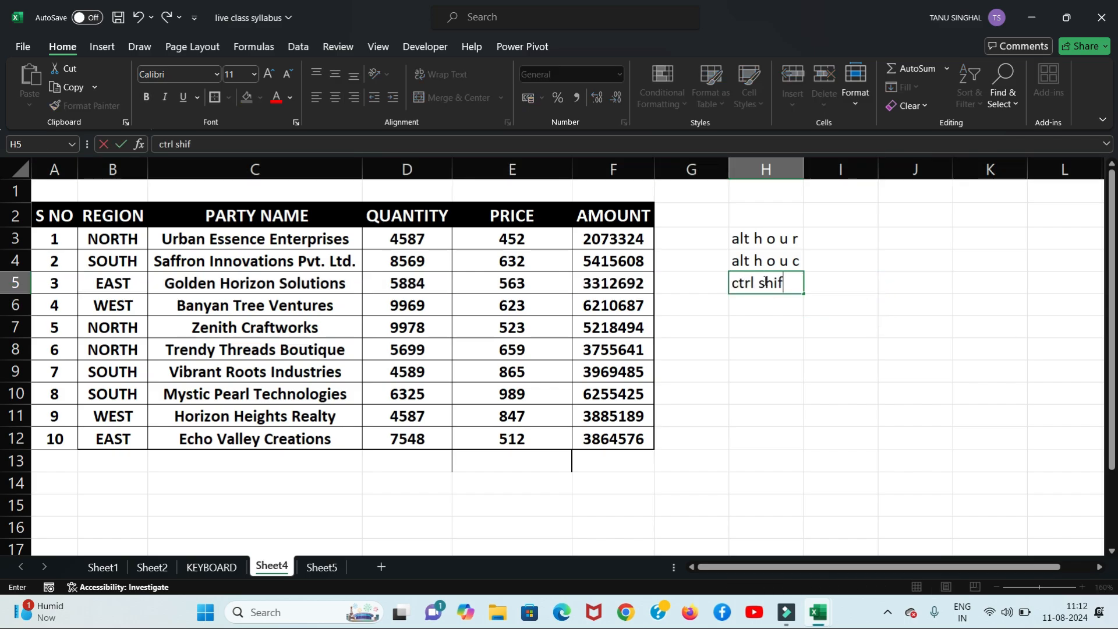
pyautogui.write('t (')
pyautogui.click(801, 344)
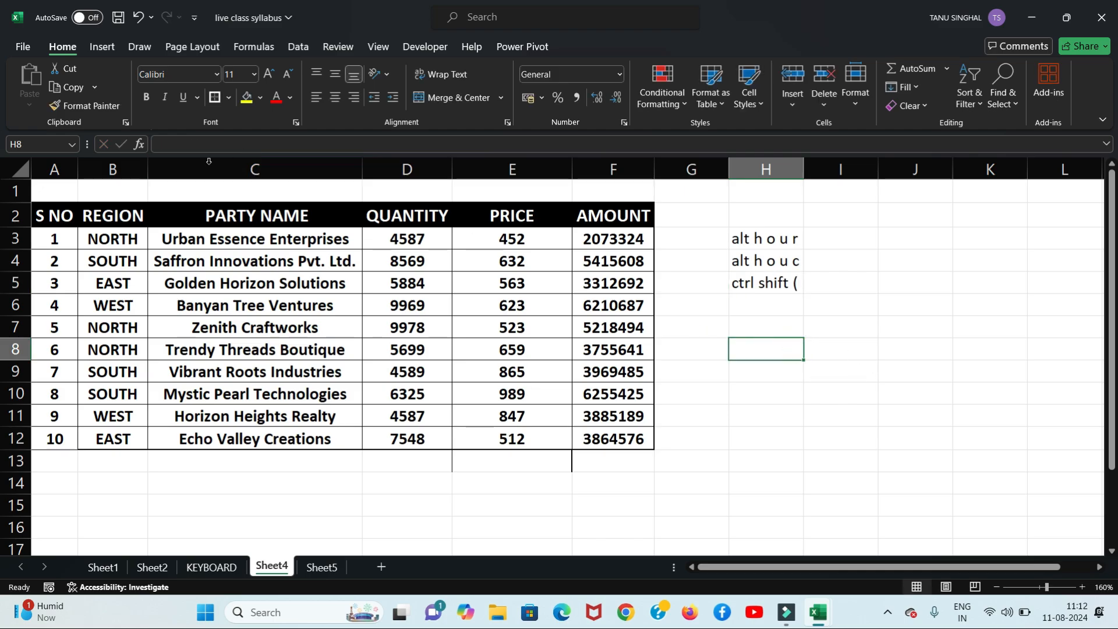
pyautogui.click(119, 166)
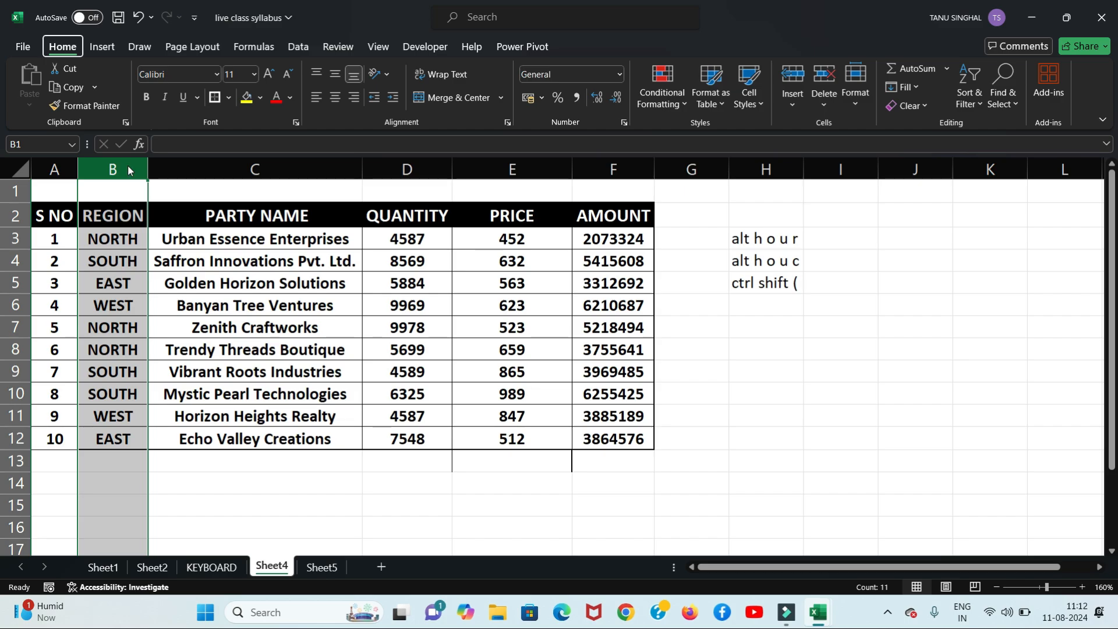
# Step: Hide the REGION column with Alt+H, O, U, C, then undo it
pyautogui.hotkey('alt', 'h')
pyautogui.press('o')
pyautogui.press('u')
pyautogui.press('c')
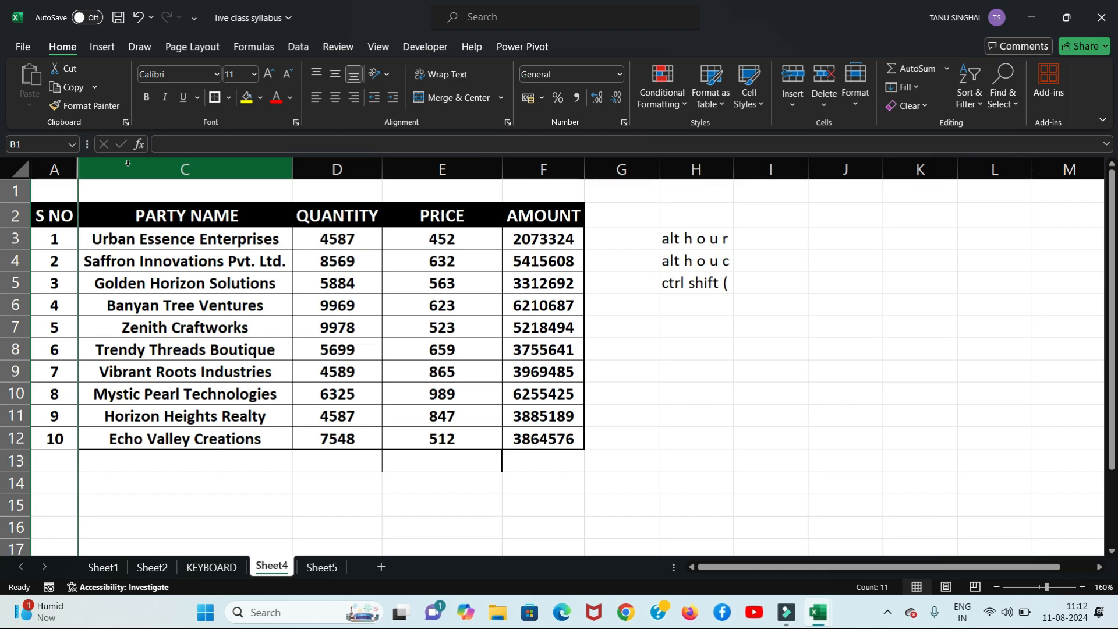
pyautogui.hotkey('ctrl', 'z')
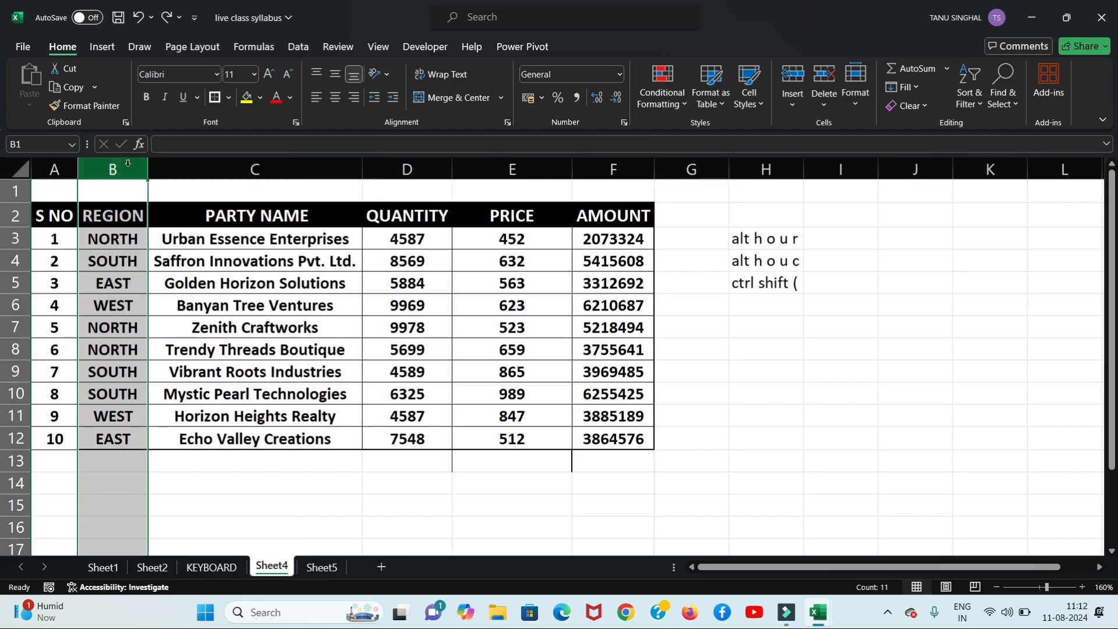
pyautogui.click(258, 512)
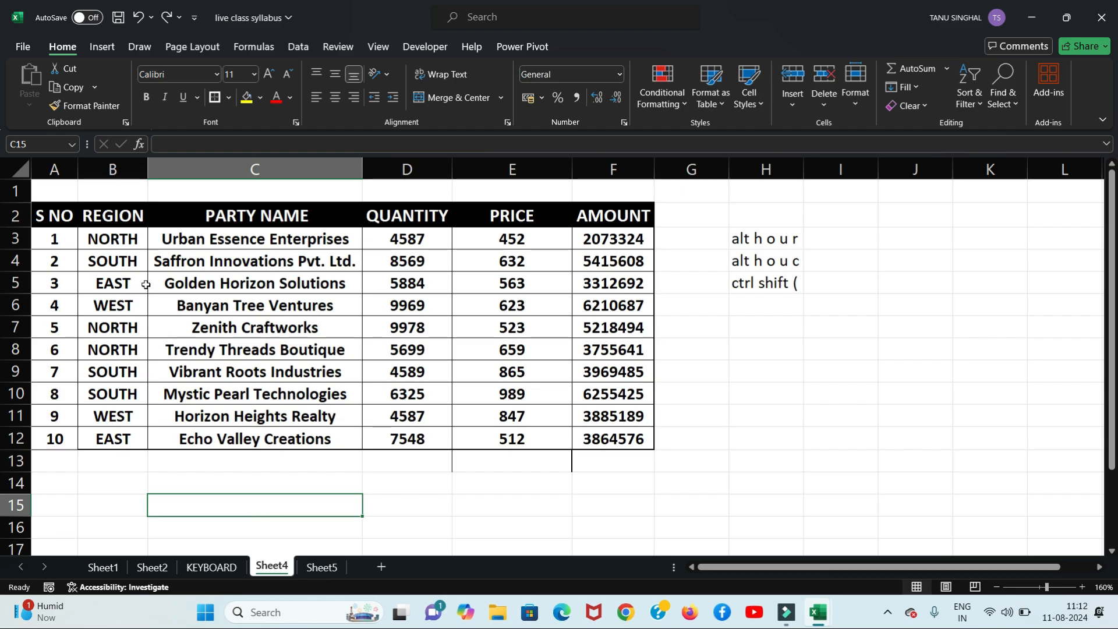
# Step: Hide column B again, then undo twice to restore it and clear H5's note
pyautogui.click(123, 166)
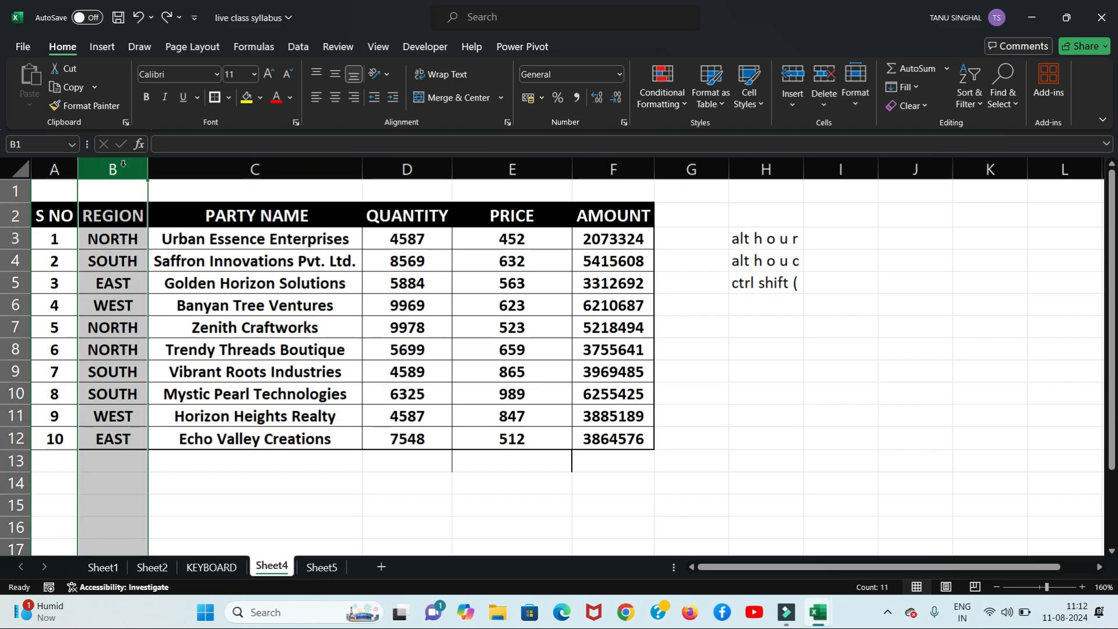
pyautogui.hotkey('alt', 'h')
pyautogui.press('o')
pyautogui.press('u')
pyautogui.press('c')
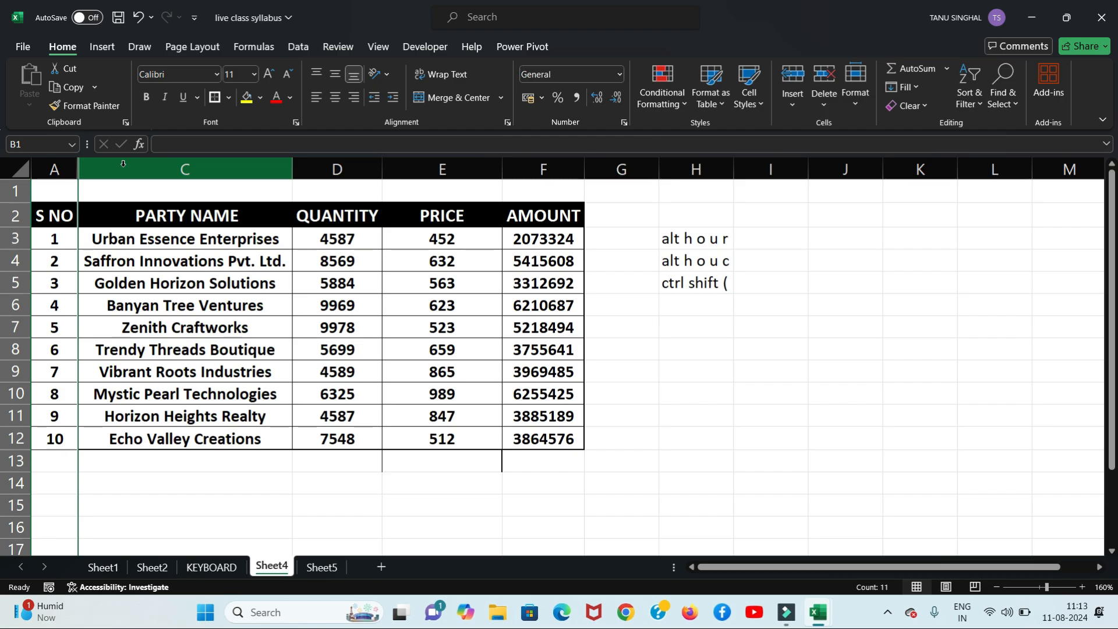
pyautogui.hotkey('ctrl', 'z')
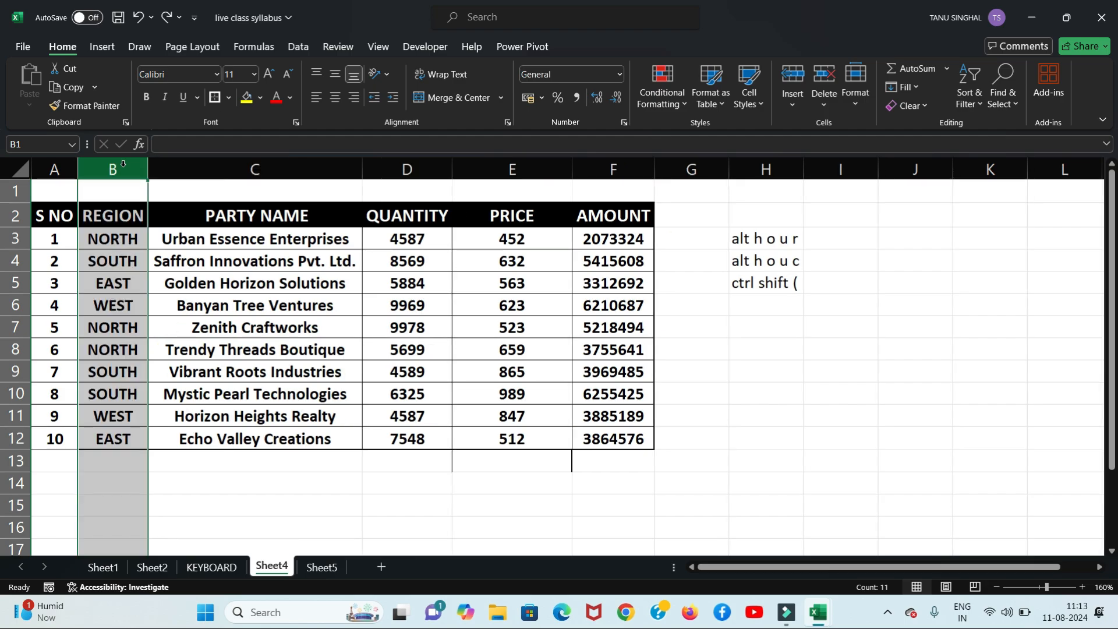
pyautogui.hotkey('ctrl', 'z')
# Step: Hide column B once more, then undo to bring the REGION column back
pyautogui.click(121, 169)
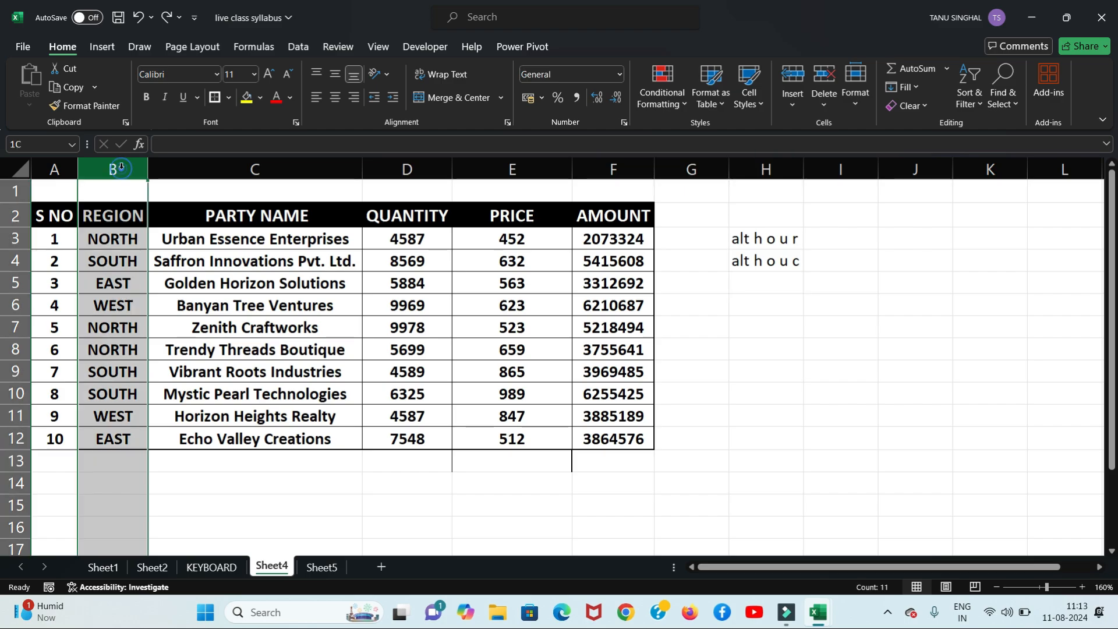
pyautogui.press('alt')
pyautogui.press('h')
pyautogui.press('o')
pyautogui.press('u')
pyautogui.press('c')
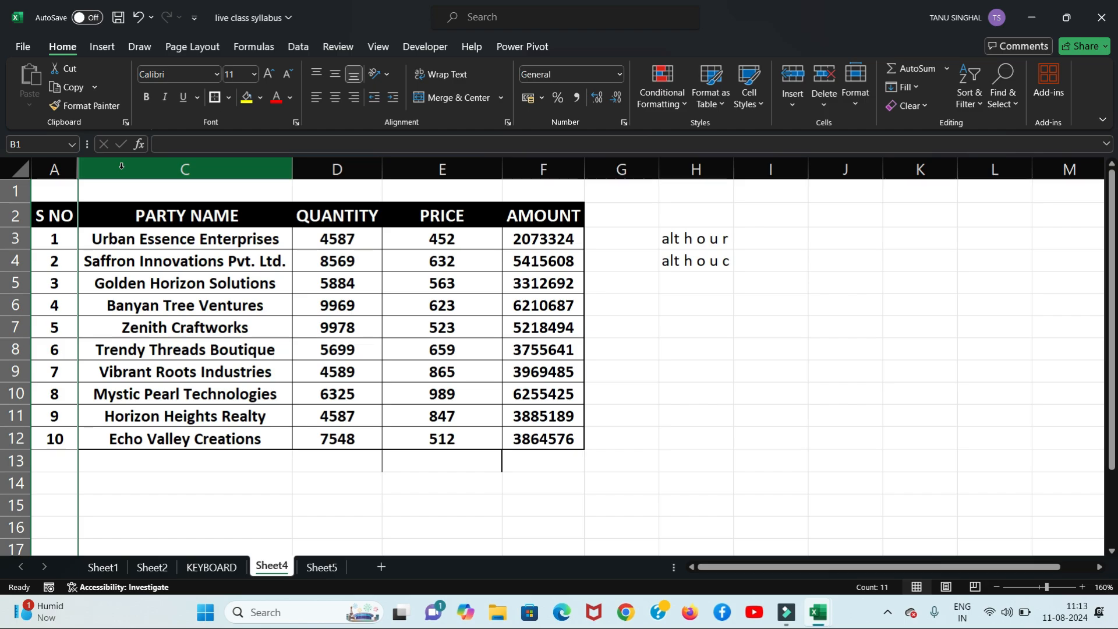
pyautogui.write(')')
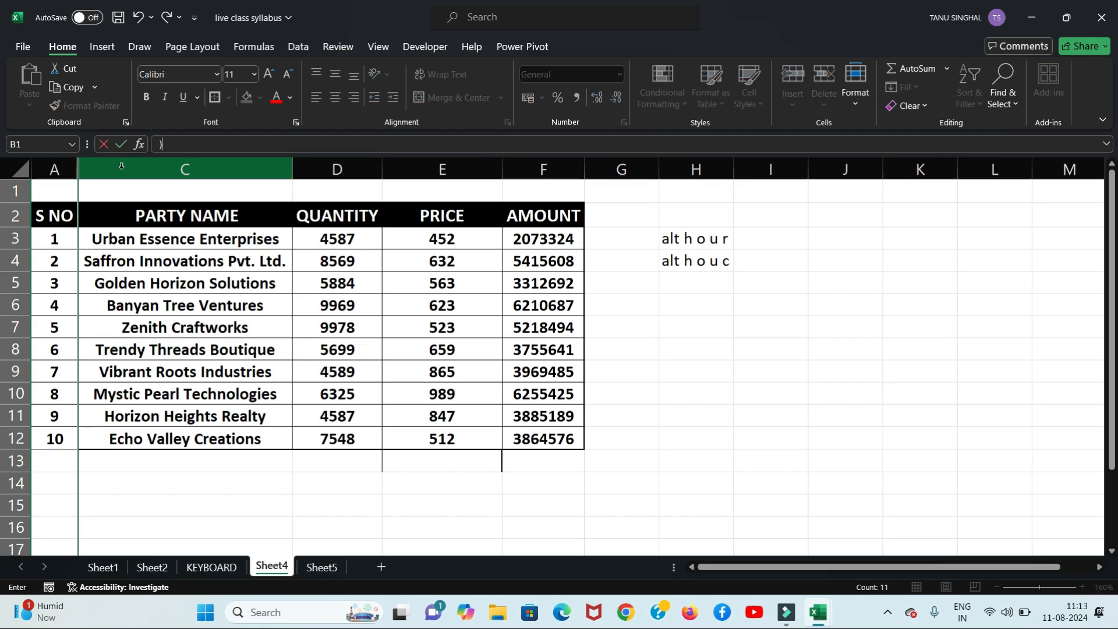
pyautogui.press('BackSpace')
pyautogui.click(697, 278)
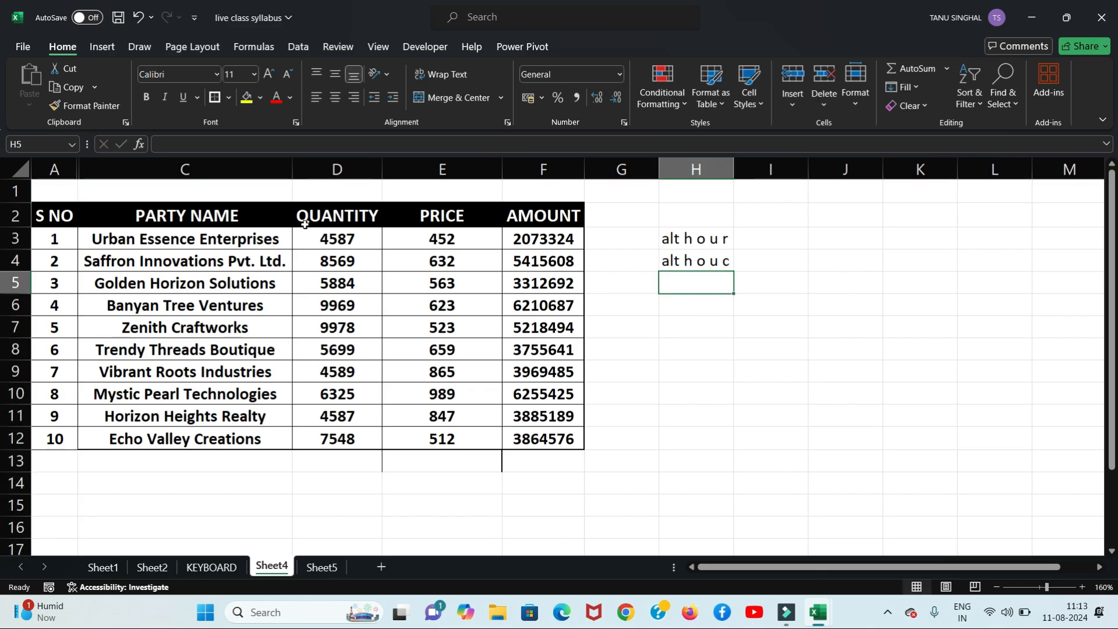
pyautogui.hotkey('ctrl', 'z')
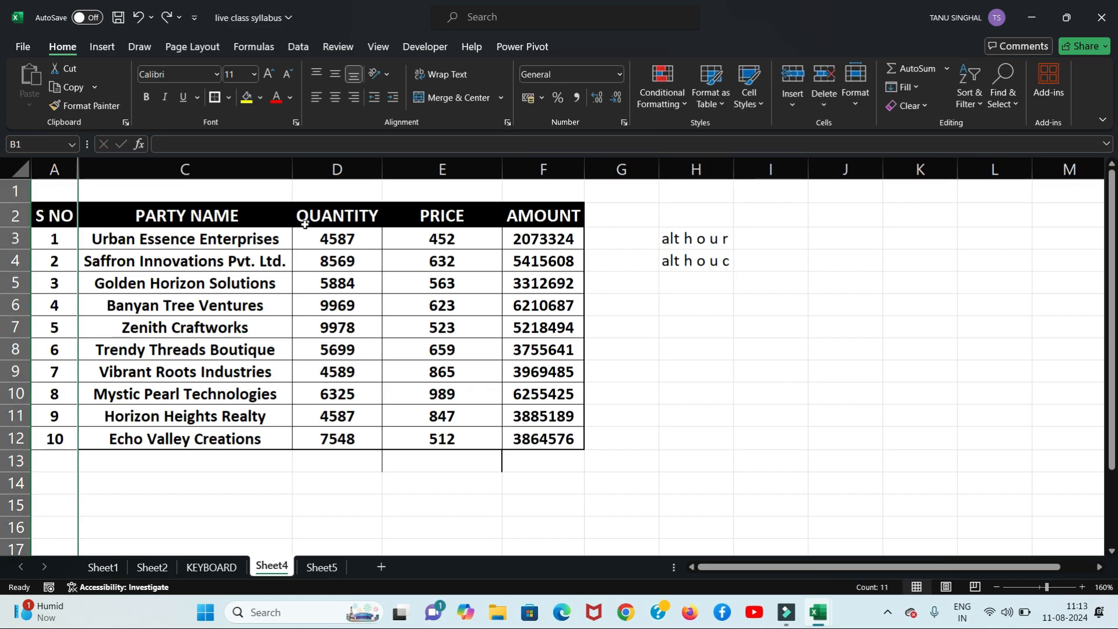
pyautogui.hotkey('ctrl', 'z')
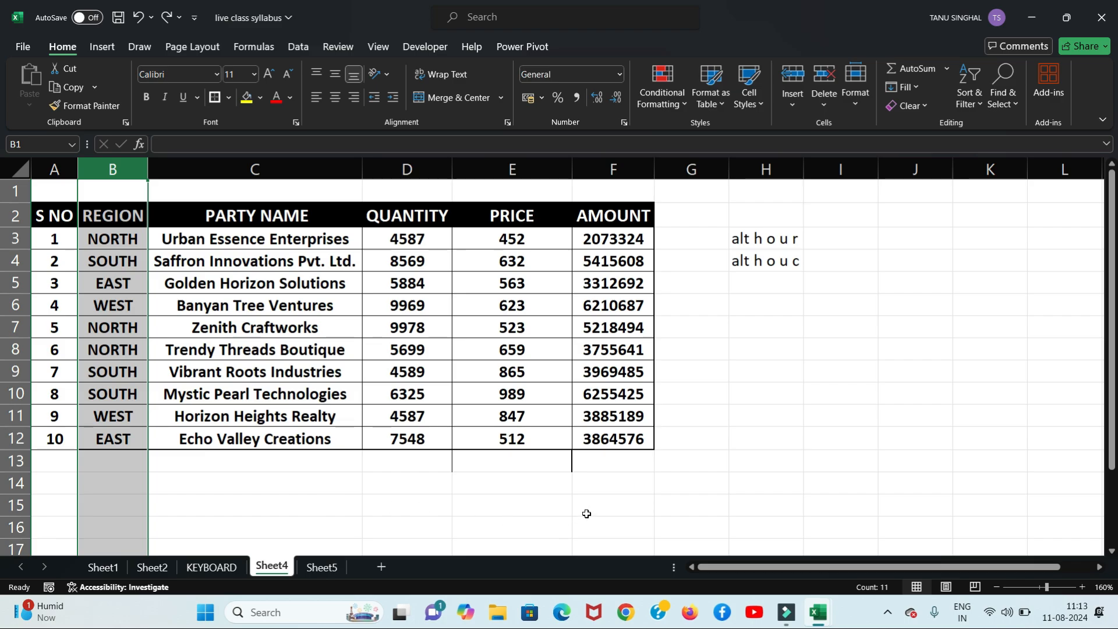
pyautogui.click(806, 352)
# Step: Enter 'ctrl shift (' in H5 and 'ctrl shift )' in H6
pyautogui.click(771, 290)
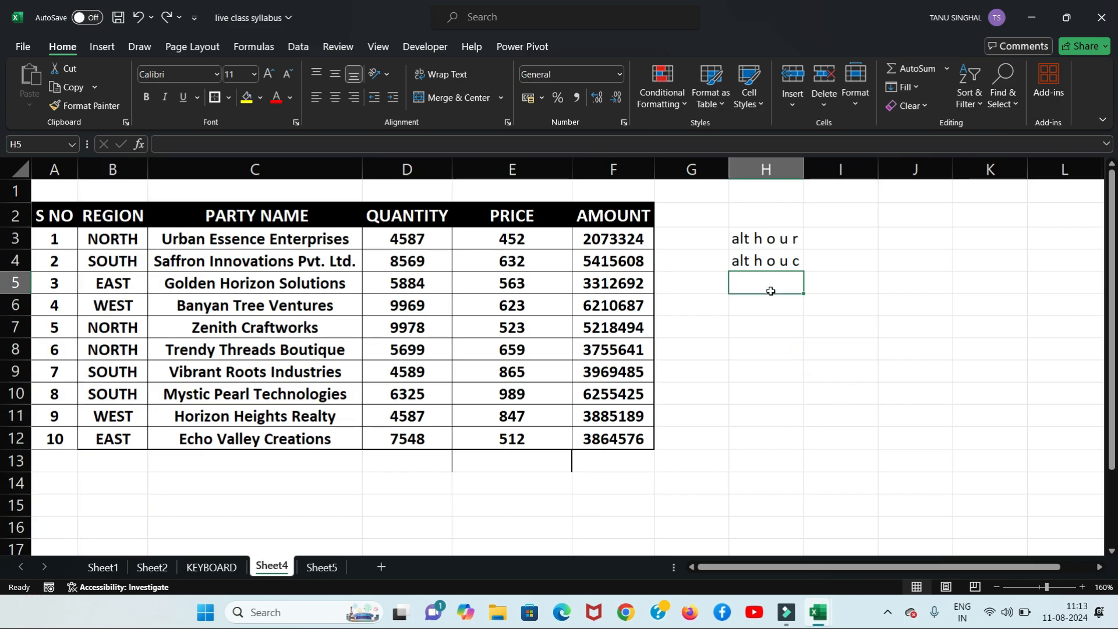
pyautogui.write('ctr')
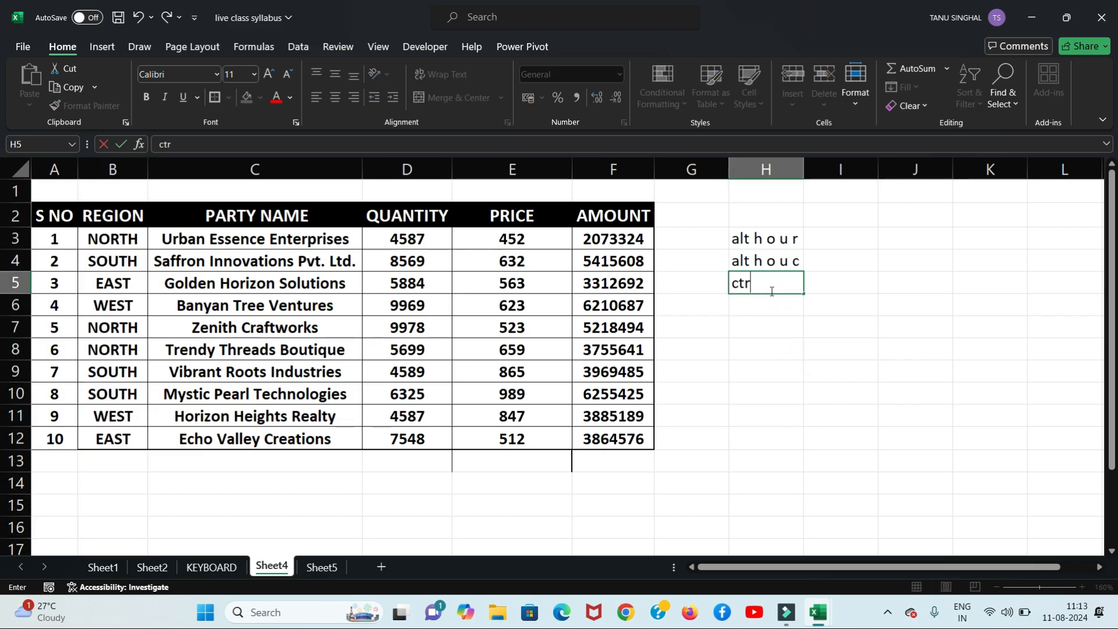
pyautogui.write('l shift (')
pyautogui.press('Return')
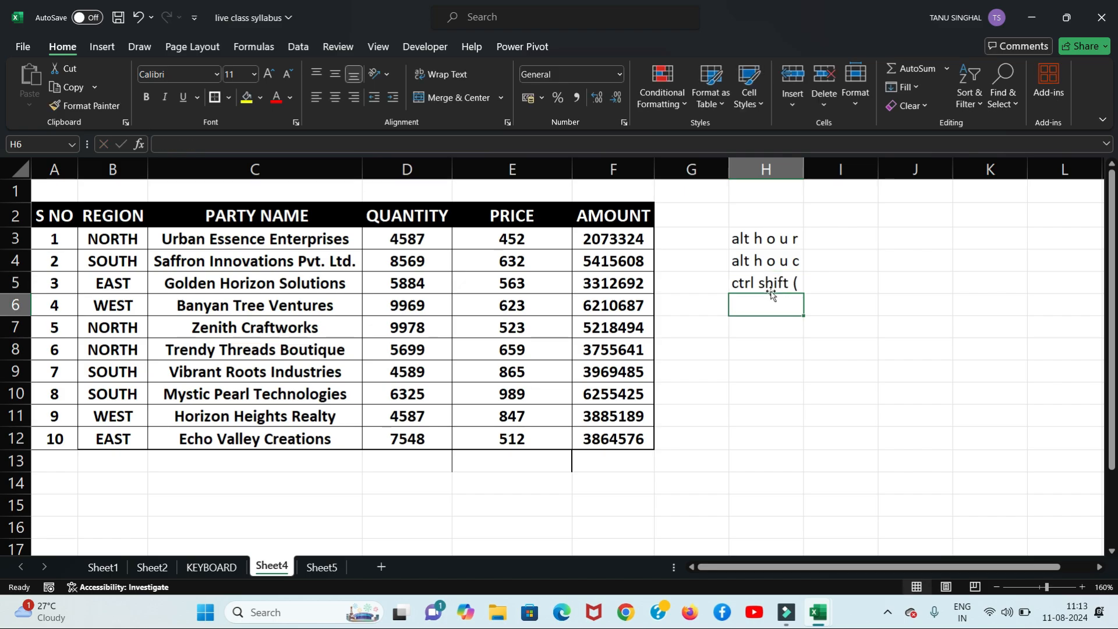
pyautogui.write('ctrl shift ')
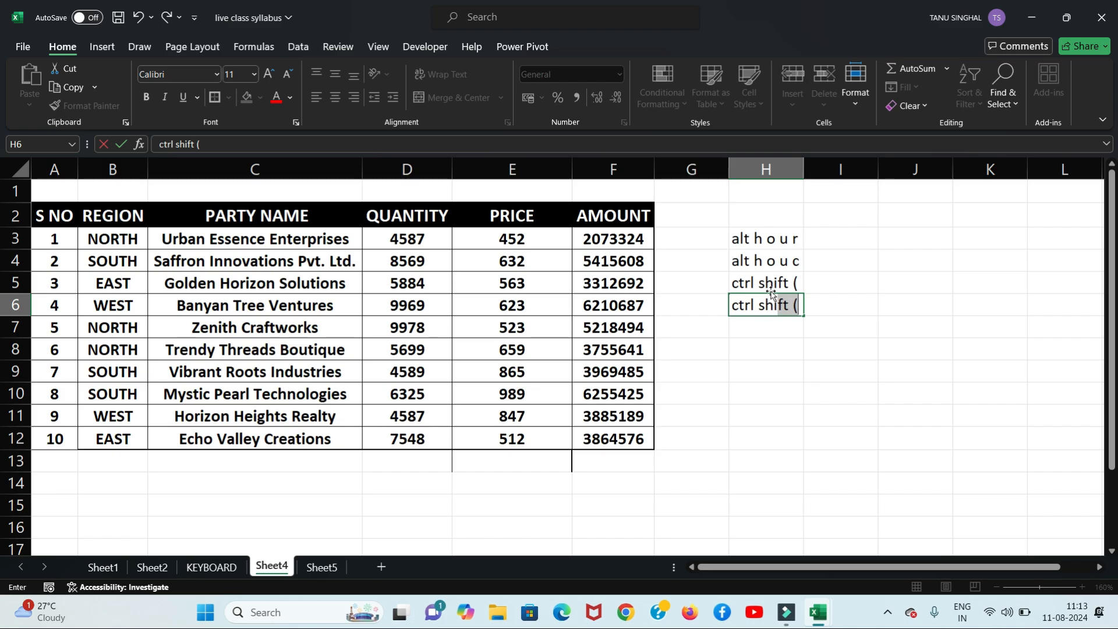
pyautogui.write(')')
pyautogui.click(794, 388)
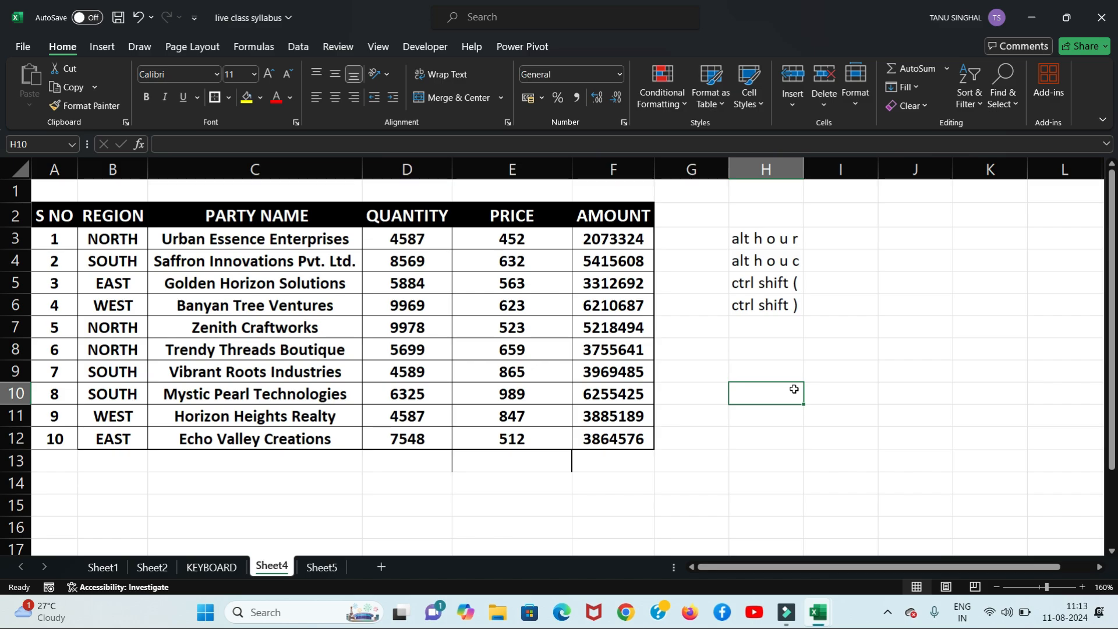
pyautogui.click(806, 285)
pyautogui.click(787, 301)
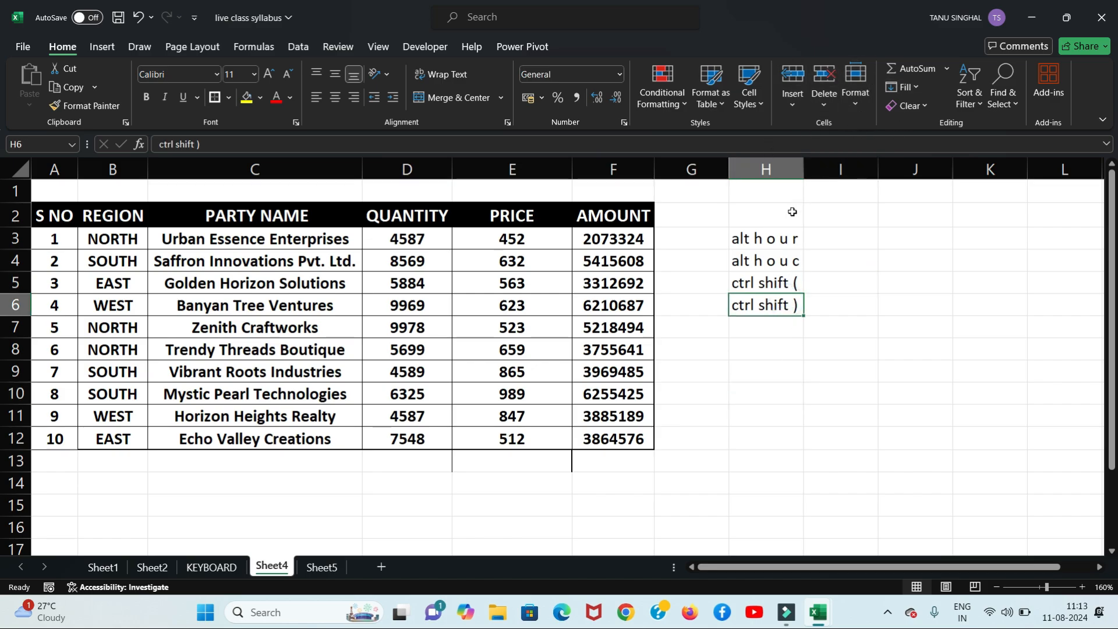
pyautogui.click(722, 231)
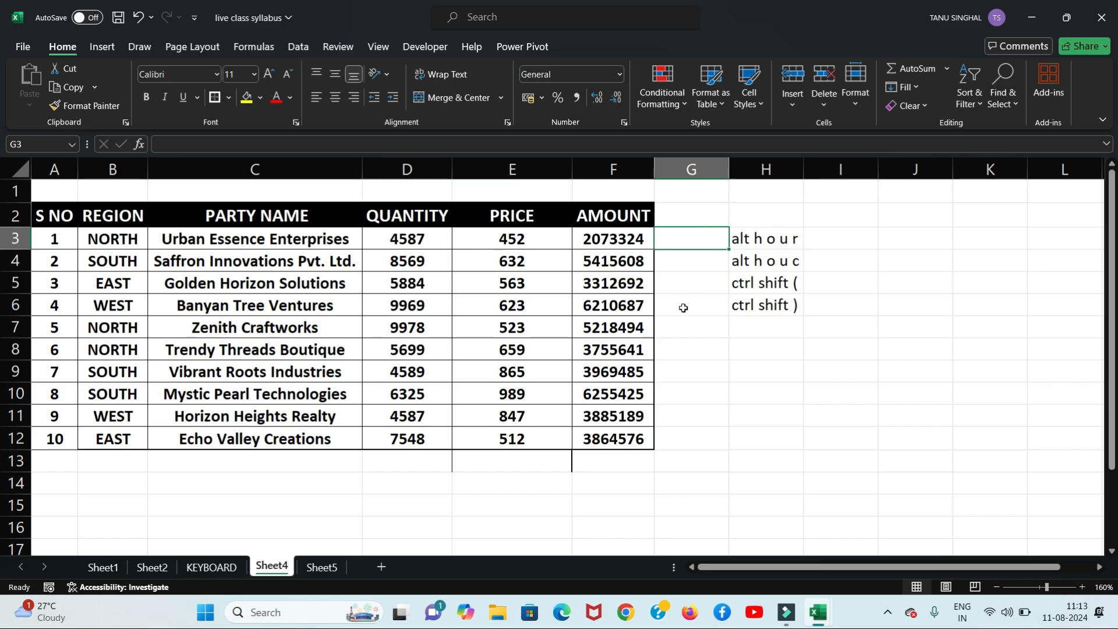
# Step: Open the Home > Format menu to reach its Rename Sheet option
pyautogui.click(857, 106)
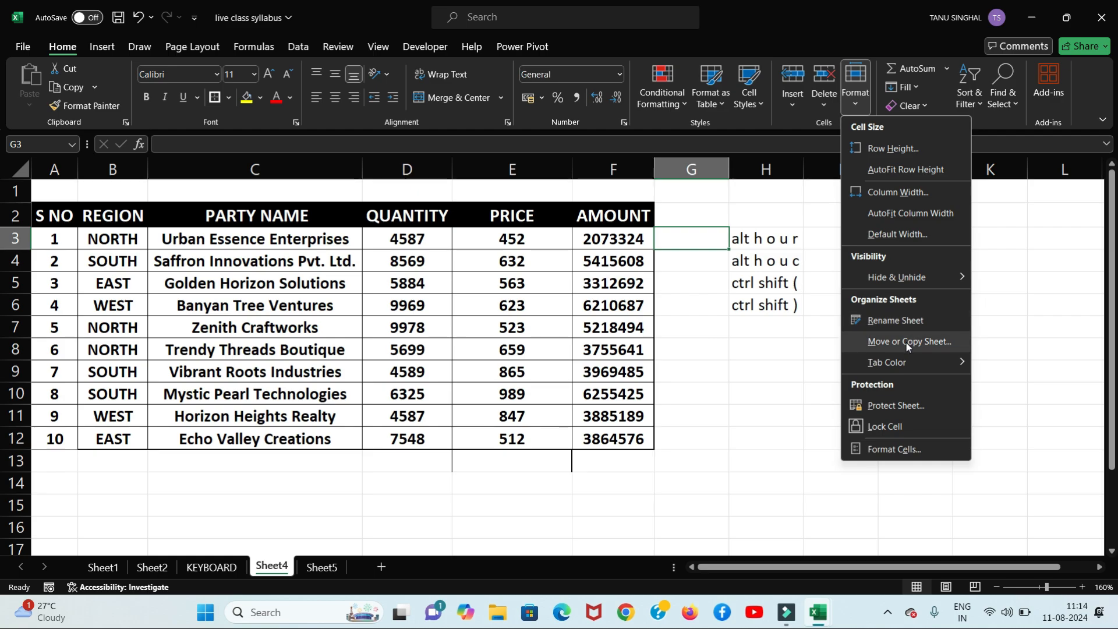
pyautogui.moveTo(900, 360)
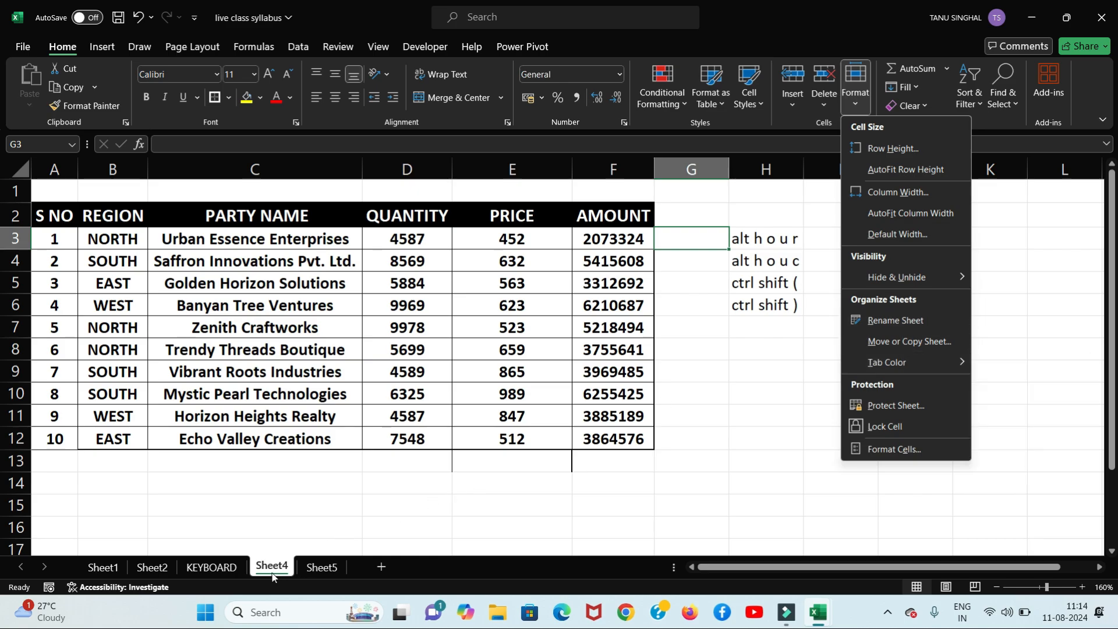
# Step: Start a sheet rename with 'practi', then cancel it unfinished
pyautogui.click(910, 324)
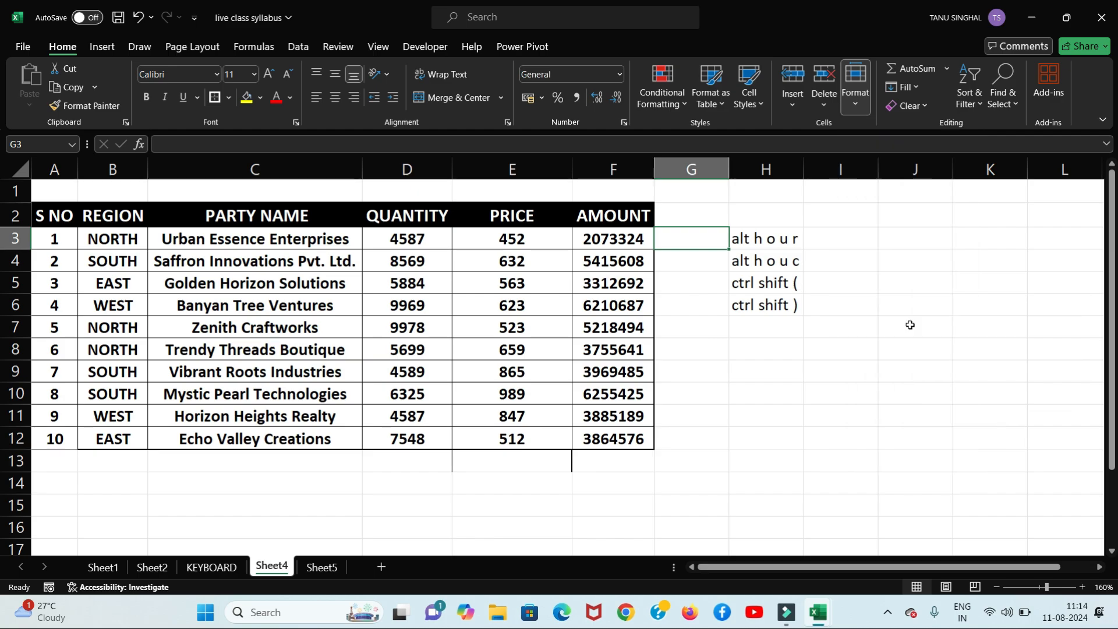
pyautogui.write('practi')
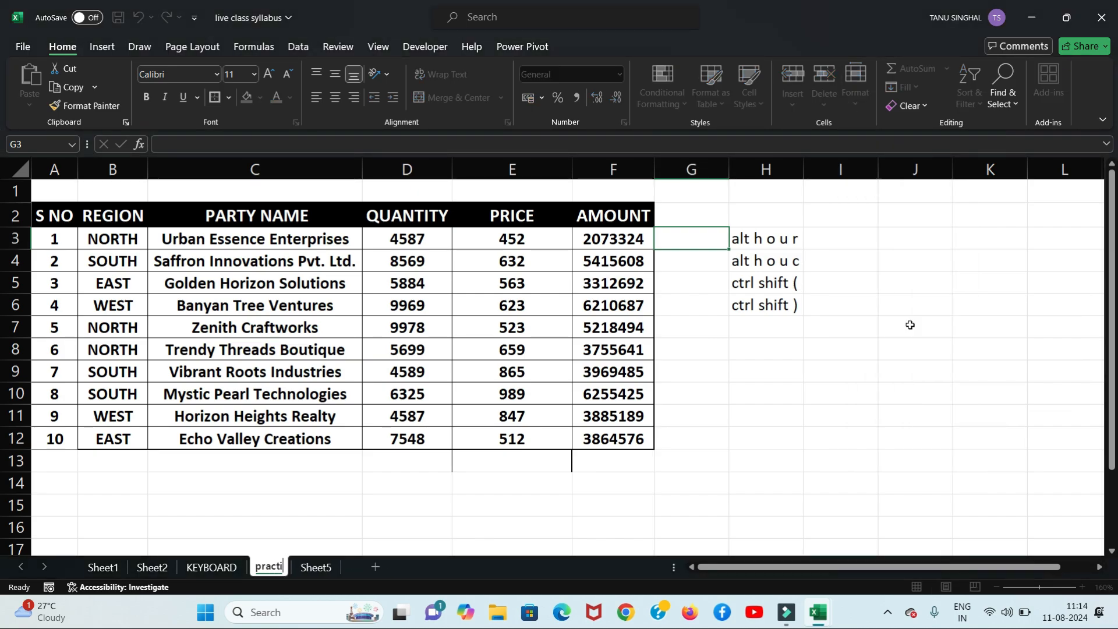
pyautogui.press('Escape')
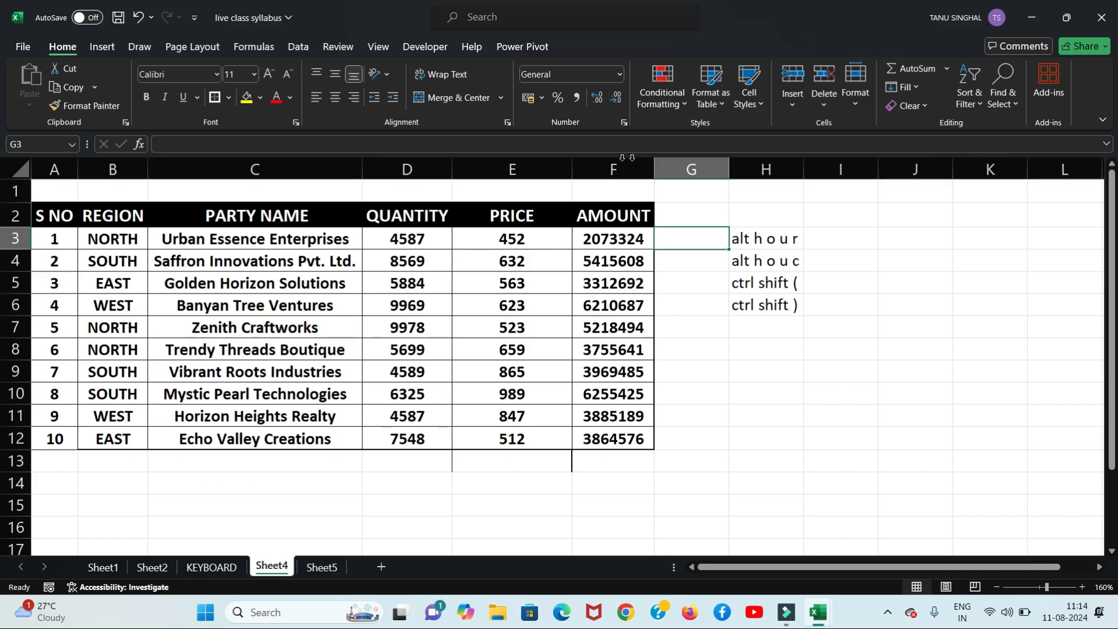
# Step: Rename the Sheet4 tab to 'practice' from its right-click menu
pyautogui.rightClick(266, 568)
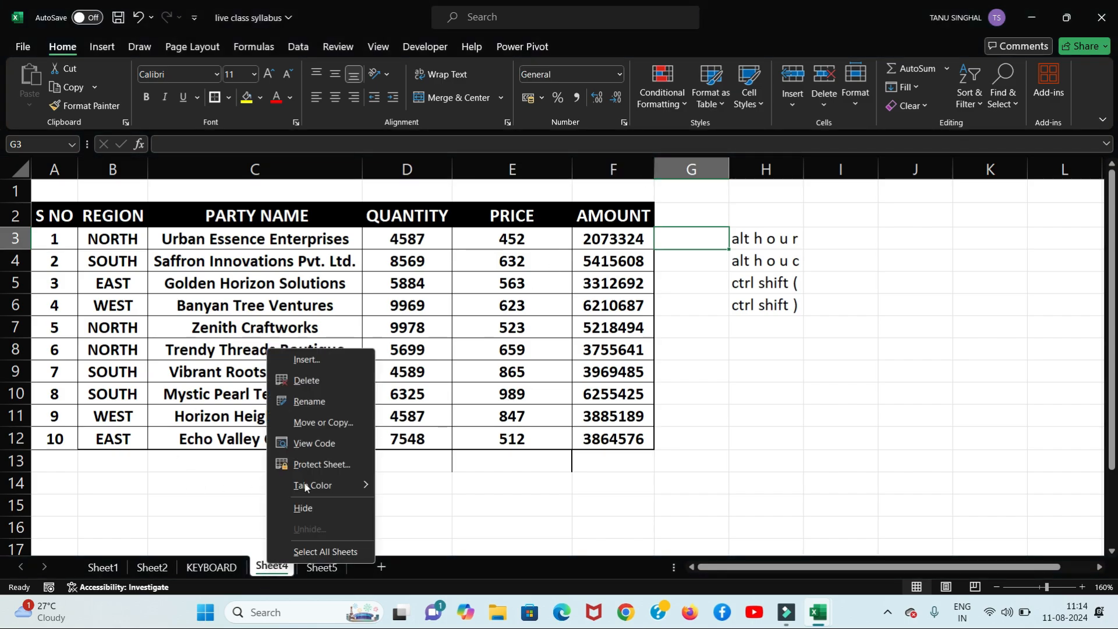
pyautogui.click(330, 398)
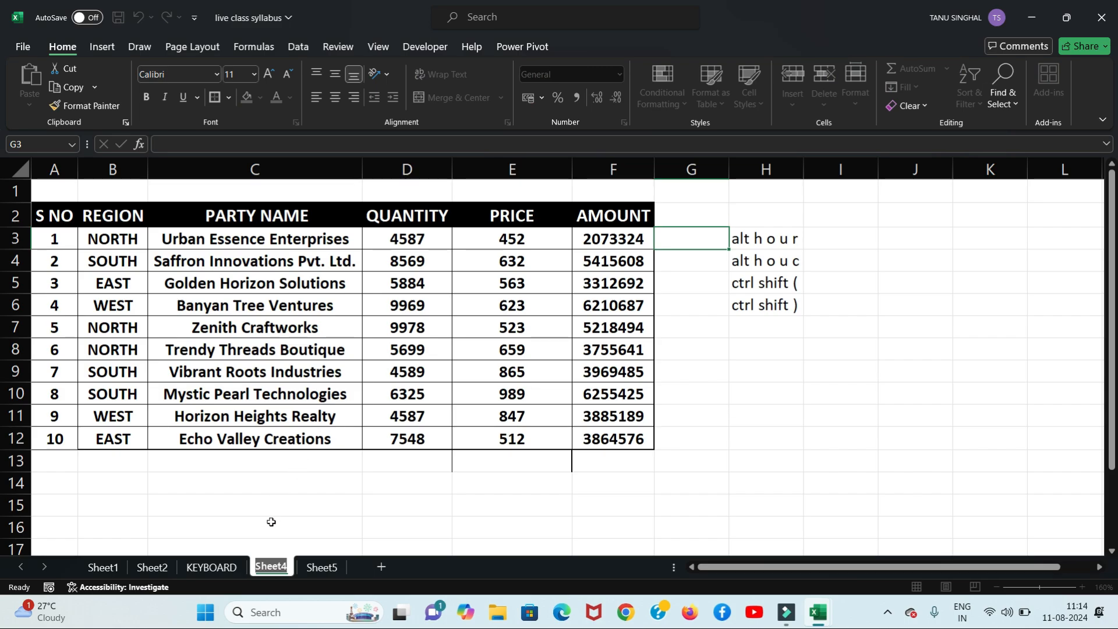
pyautogui.write('practice')
pyautogui.press('Return')
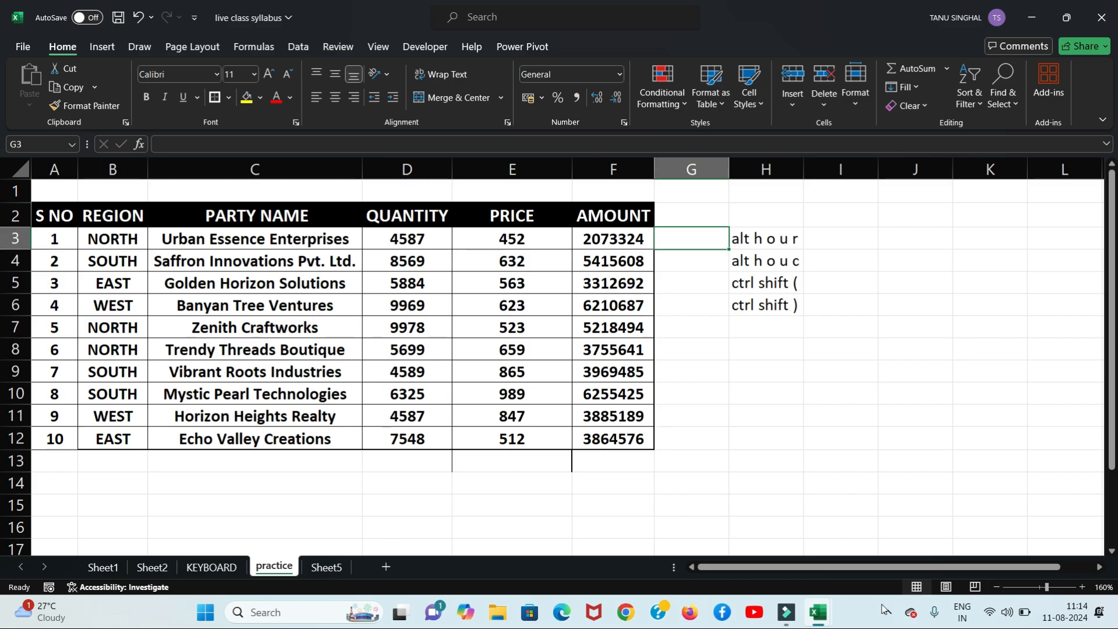
pyautogui.moveTo(828, 618)
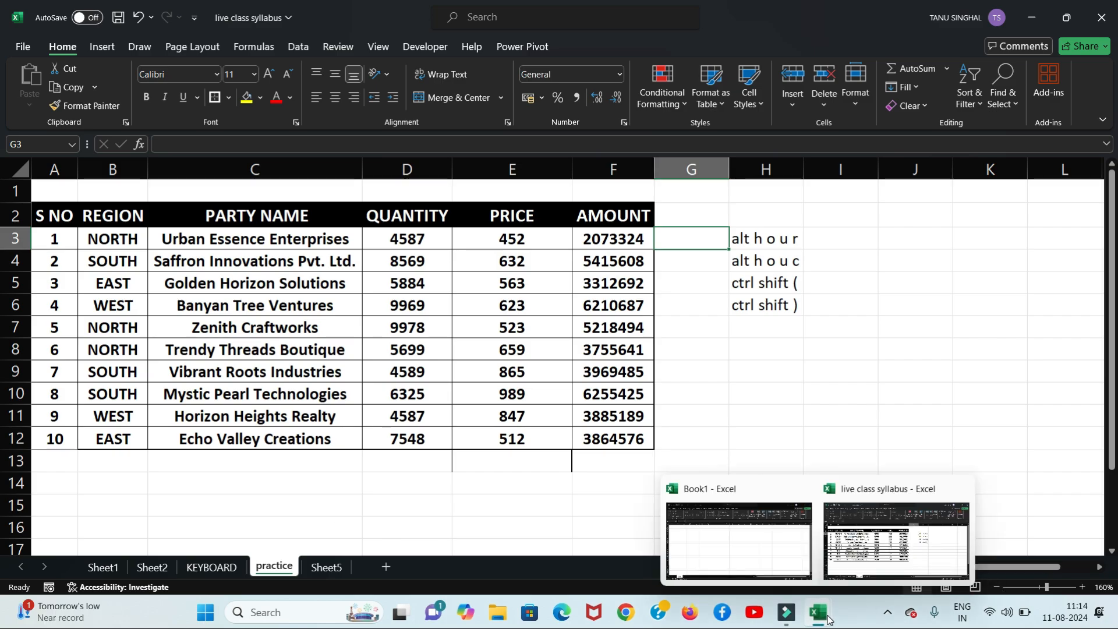
pyautogui.click(707, 536)
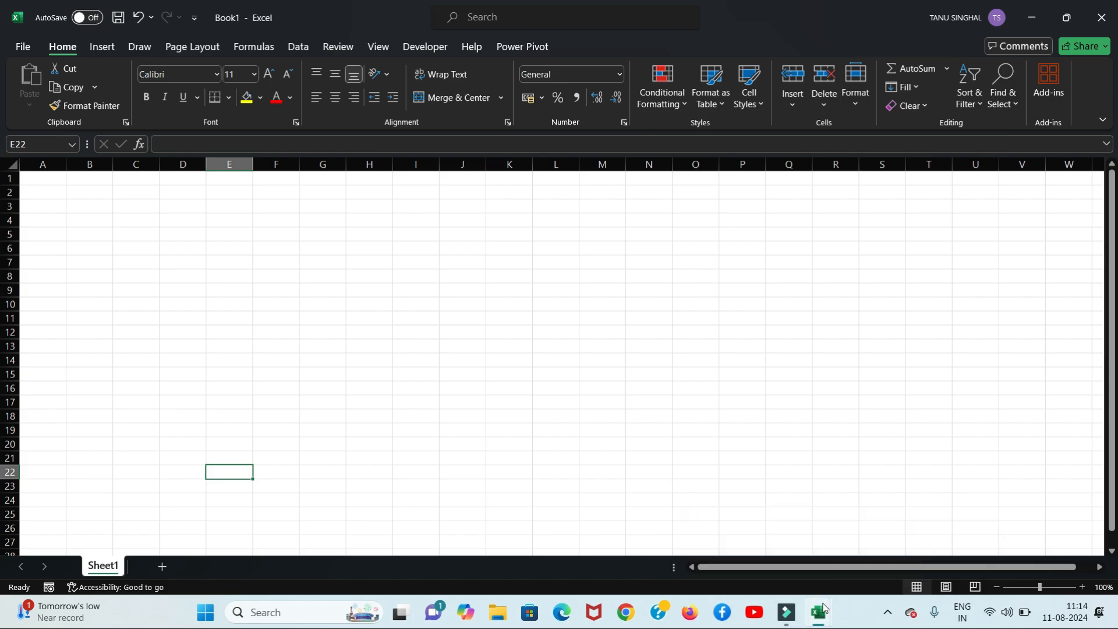
pyautogui.moveTo(819, 613)
pyautogui.click(857, 571)
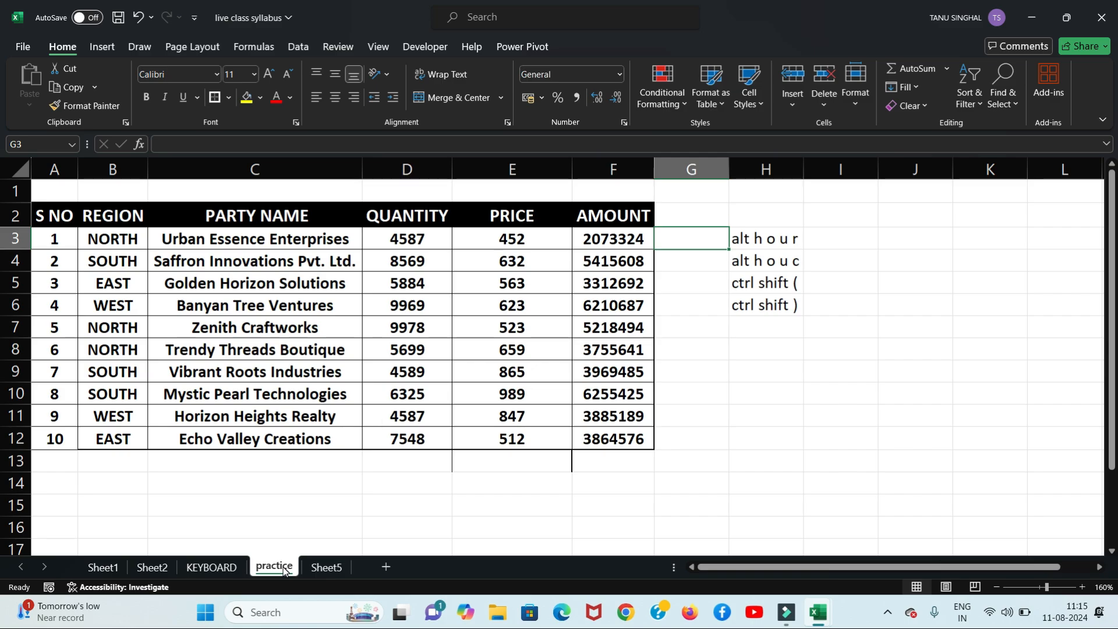
# Step: Copy the practice sheet into Book1 using Move or Copy with Create a copy ticked
pyautogui.click(848, 112)
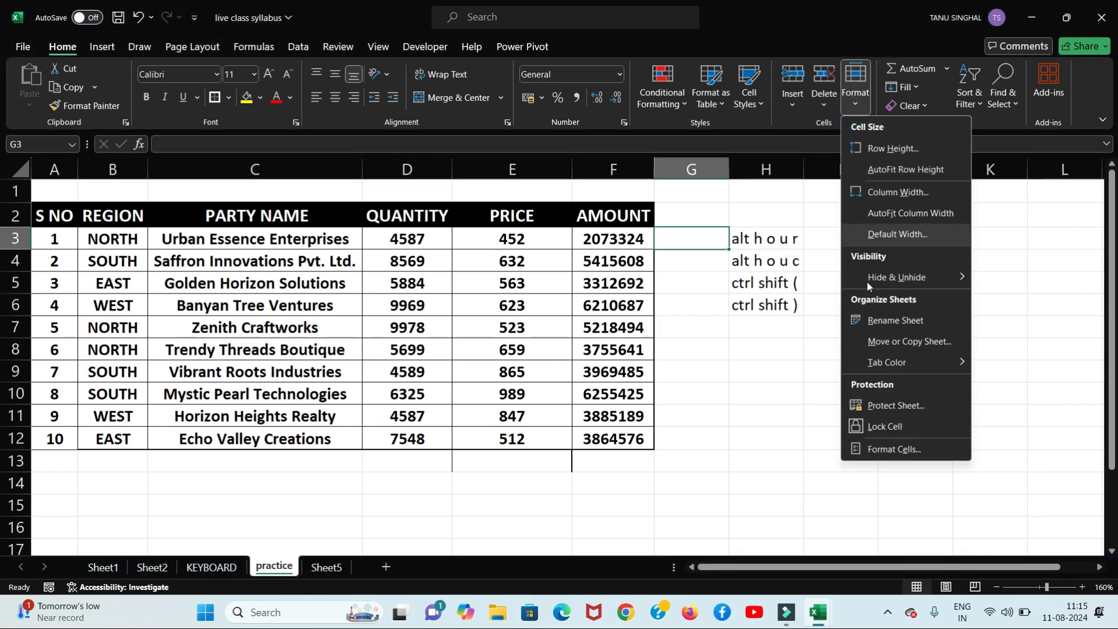
pyautogui.click(905, 342)
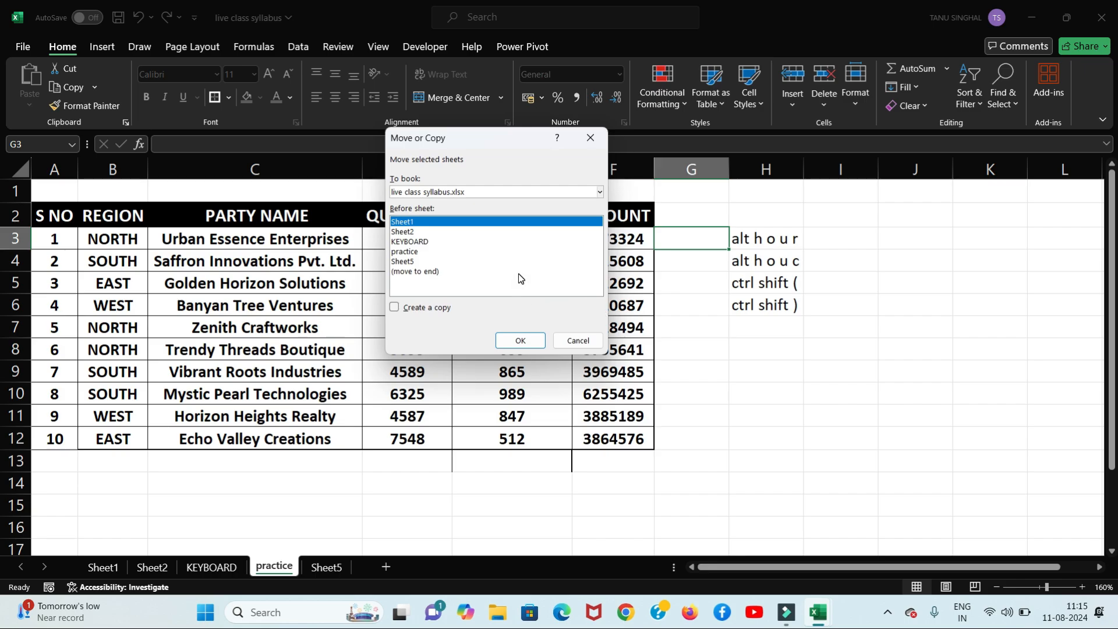
pyautogui.click(411, 252)
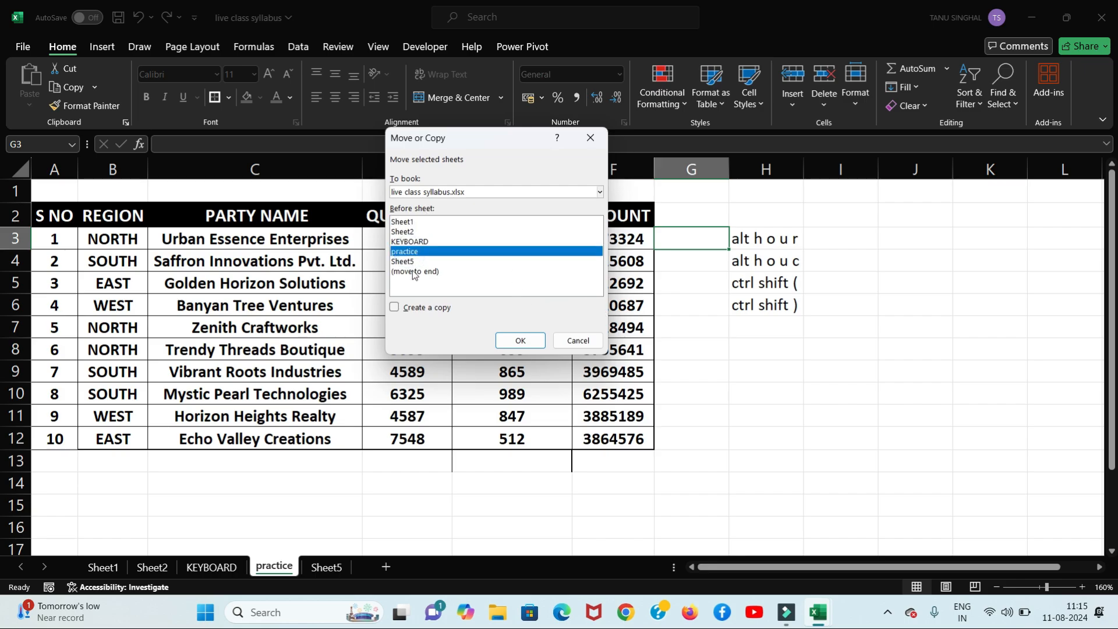
pyautogui.click(394, 310)
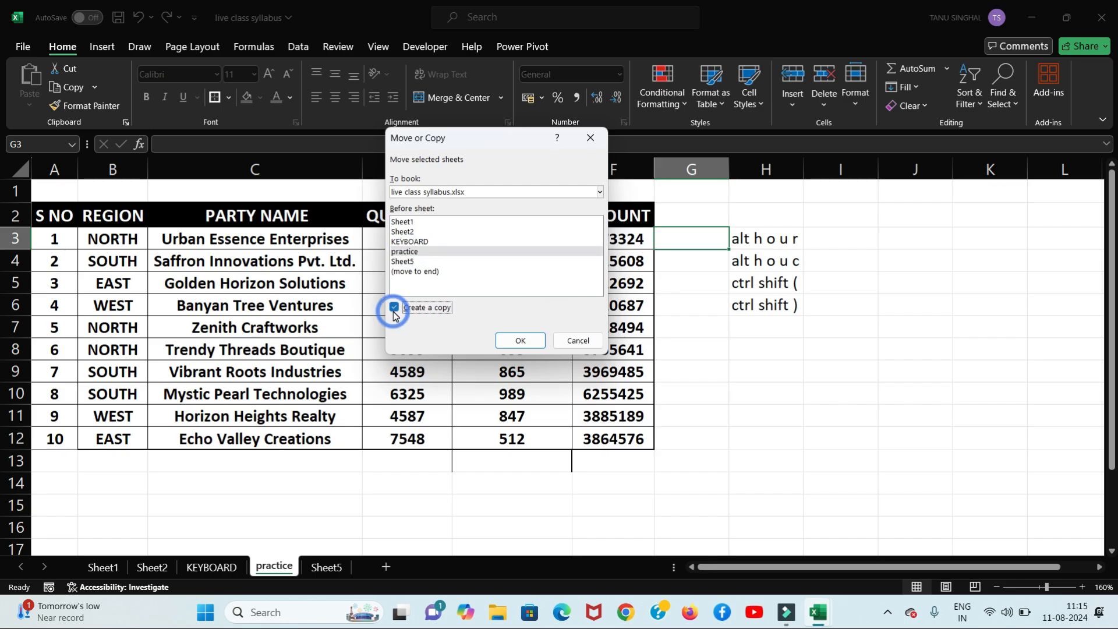
pyautogui.click(600, 191)
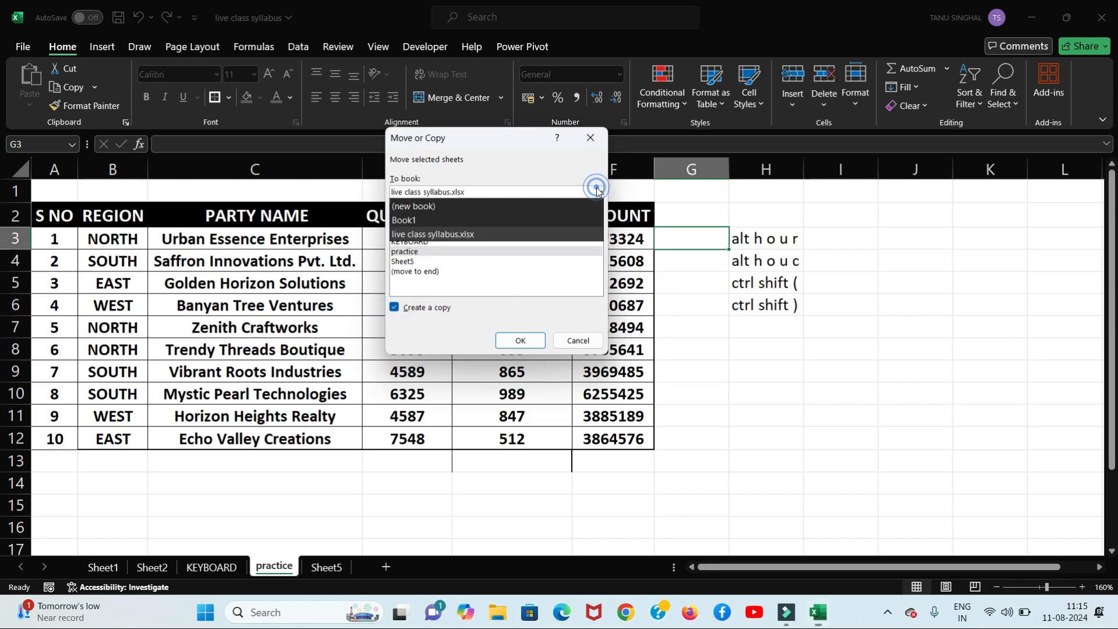
pyautogui.click(491, 223)
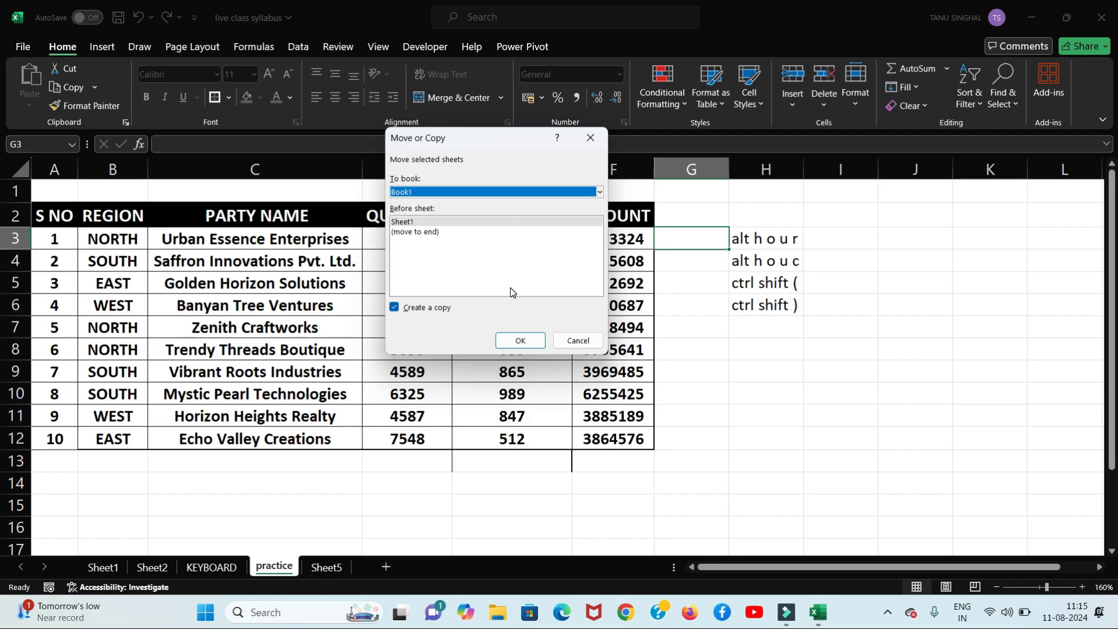
pyautogui.click(522, 340)
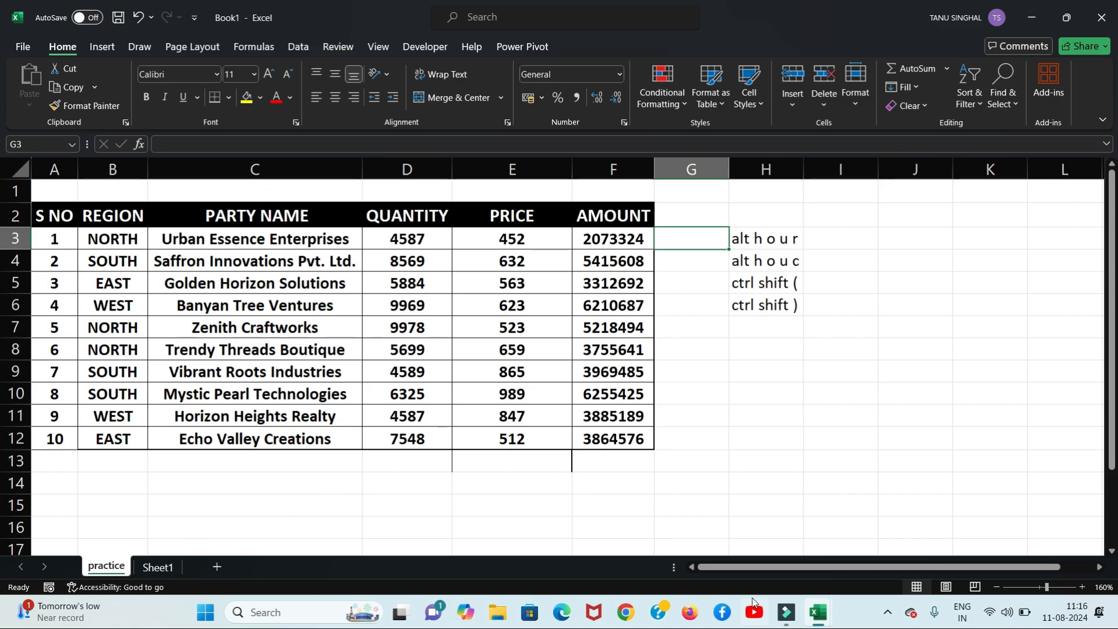
# Step: Switch back to the live class syllabus workbook
pyautogui.moveTo(818, 622)
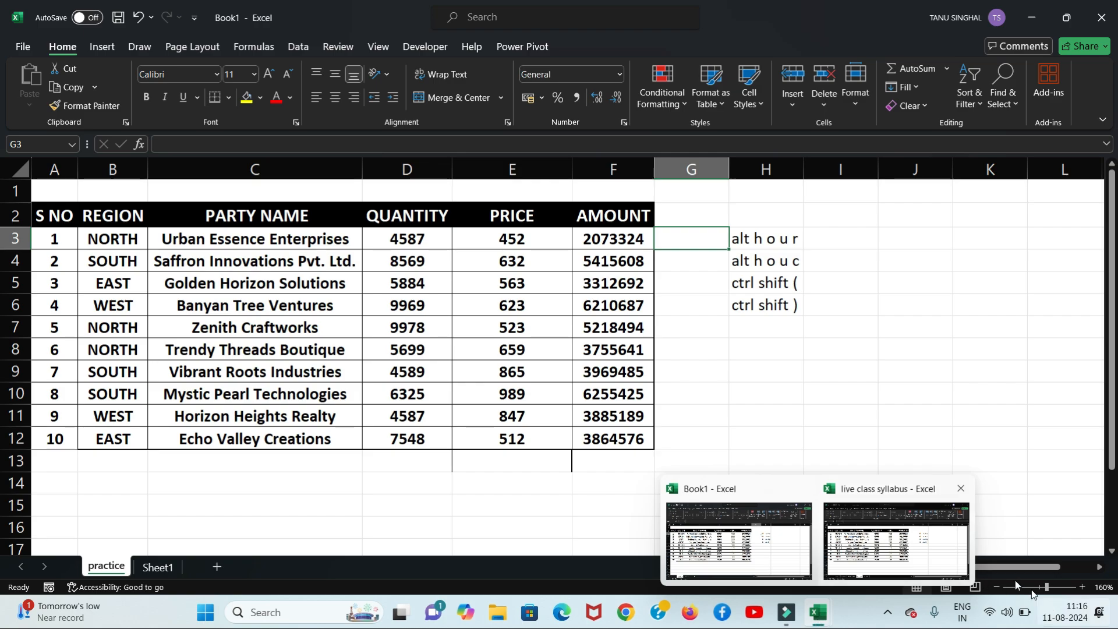
pyautogui.click(949, 561)
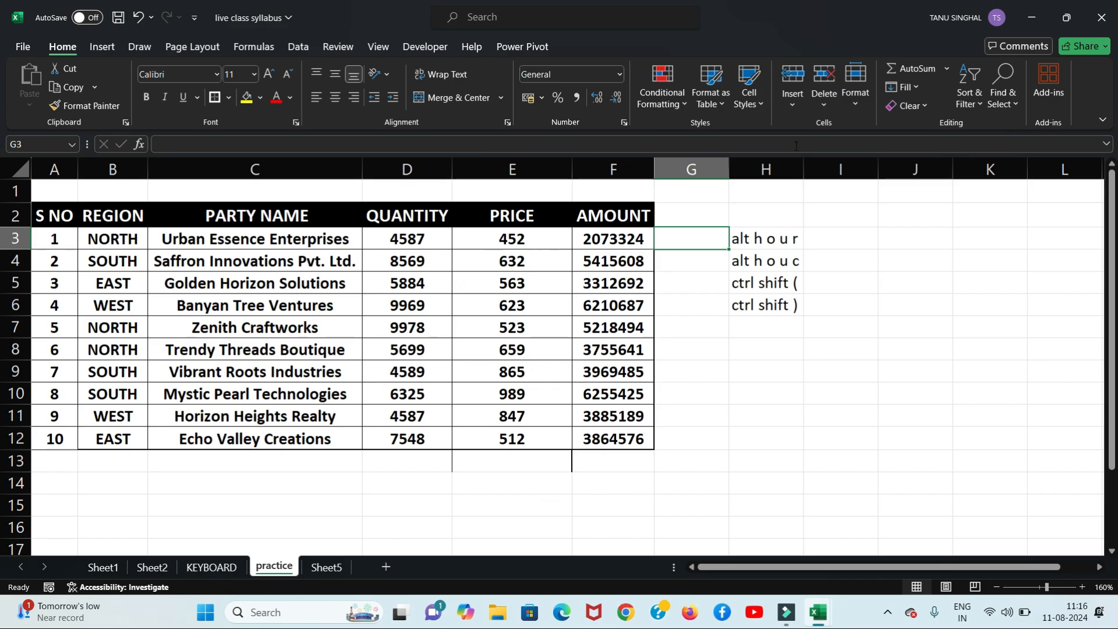
pyautogui.click(856, 82)
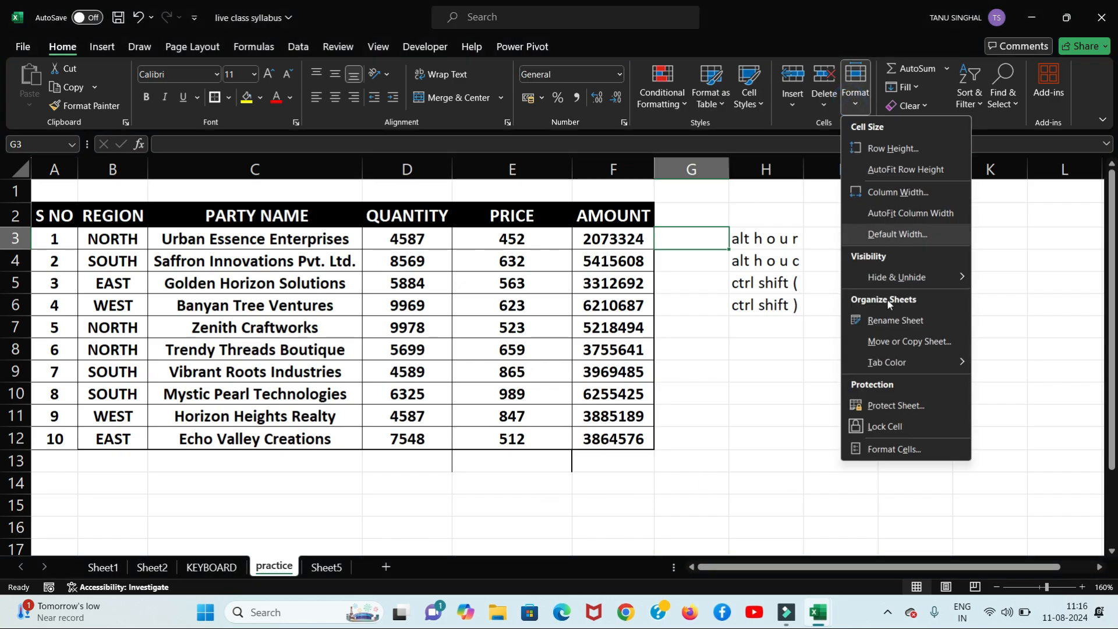
pyautogui.click(894, 342)
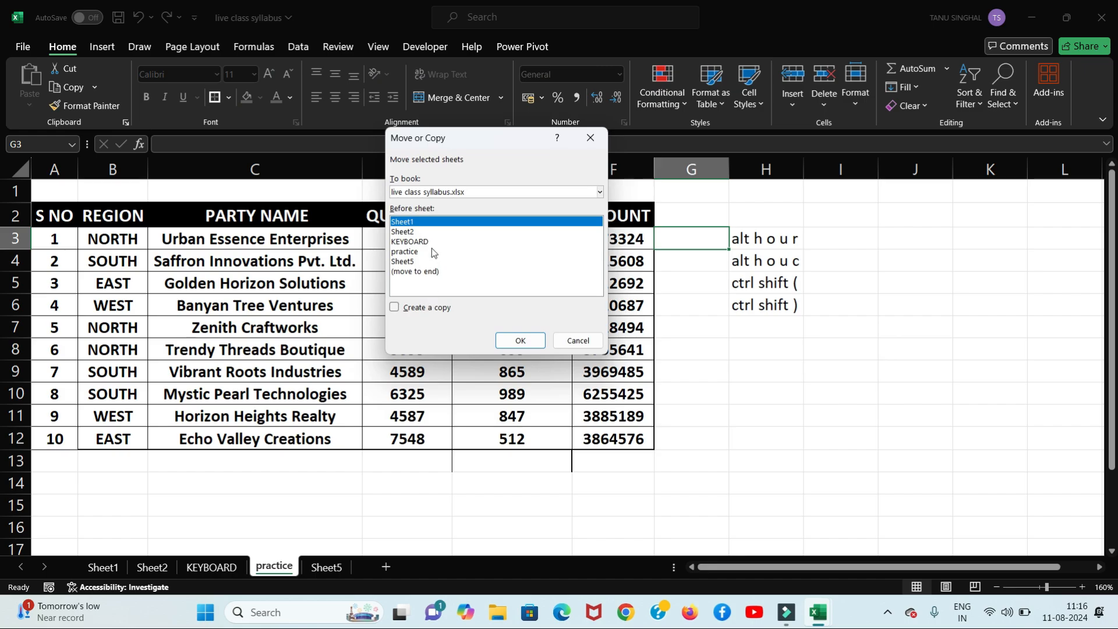
pyautogui.click(408, 233)
pyautogui.click(408, 243)
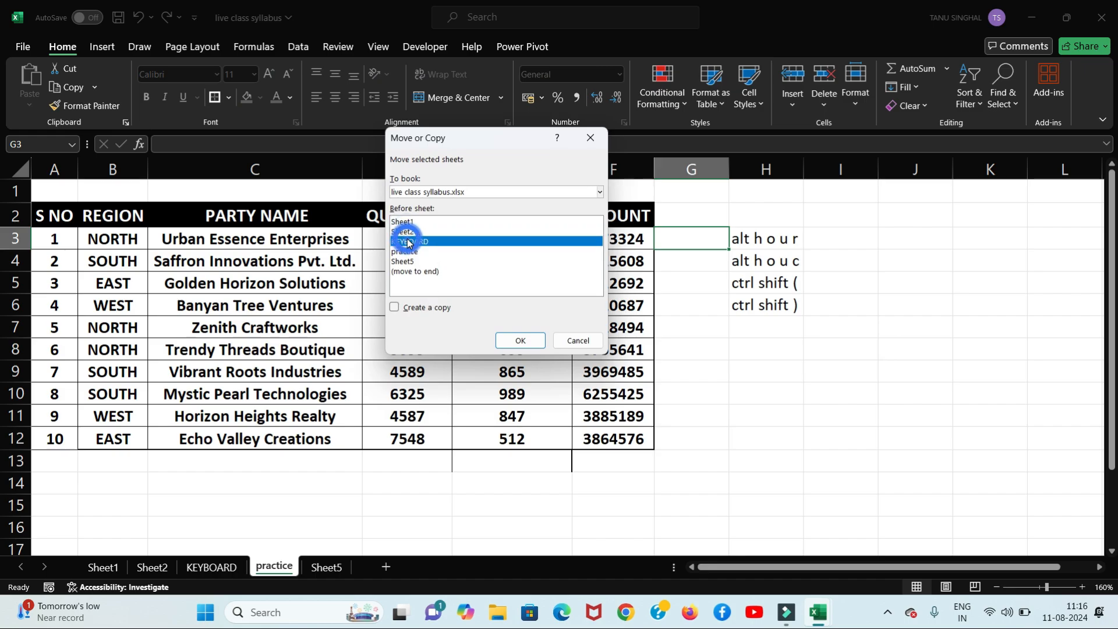
pyautogui.click(406, 231)
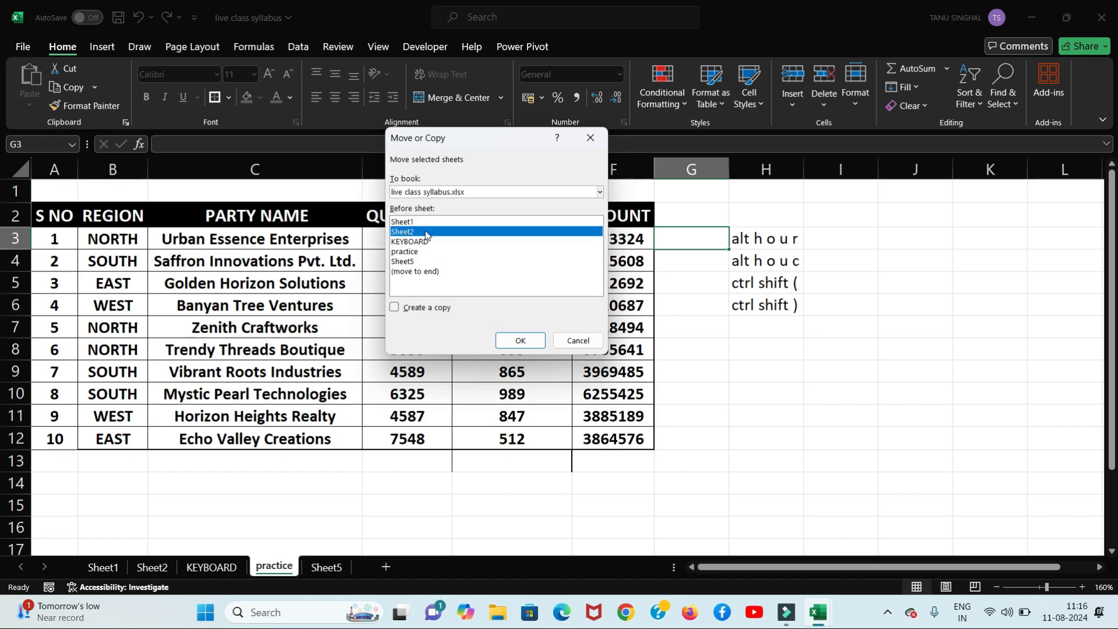
pyautogui.click(409, 272)
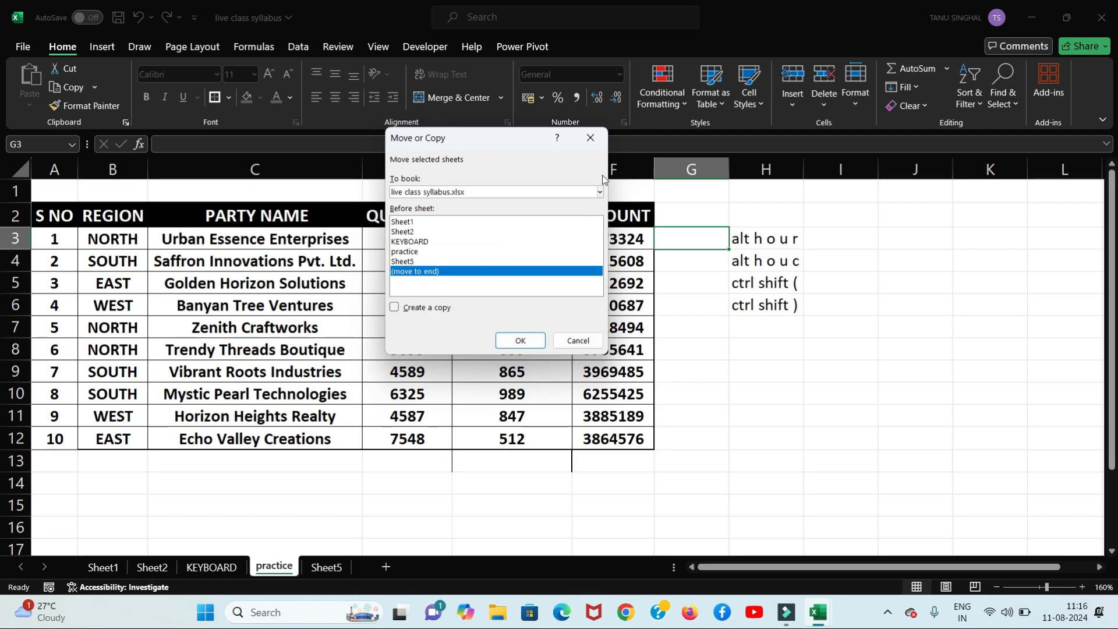
pyautogui.click(590, 141)
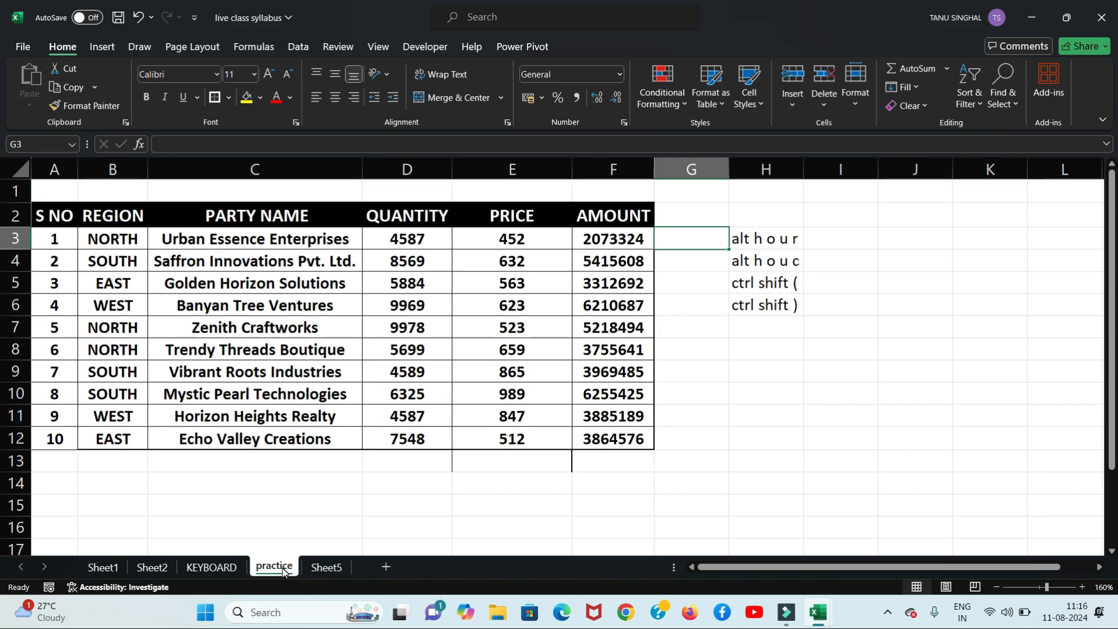
# Step: Give the practice sheet's tab the green standard tab colour
pyautogui.click(855, 104)
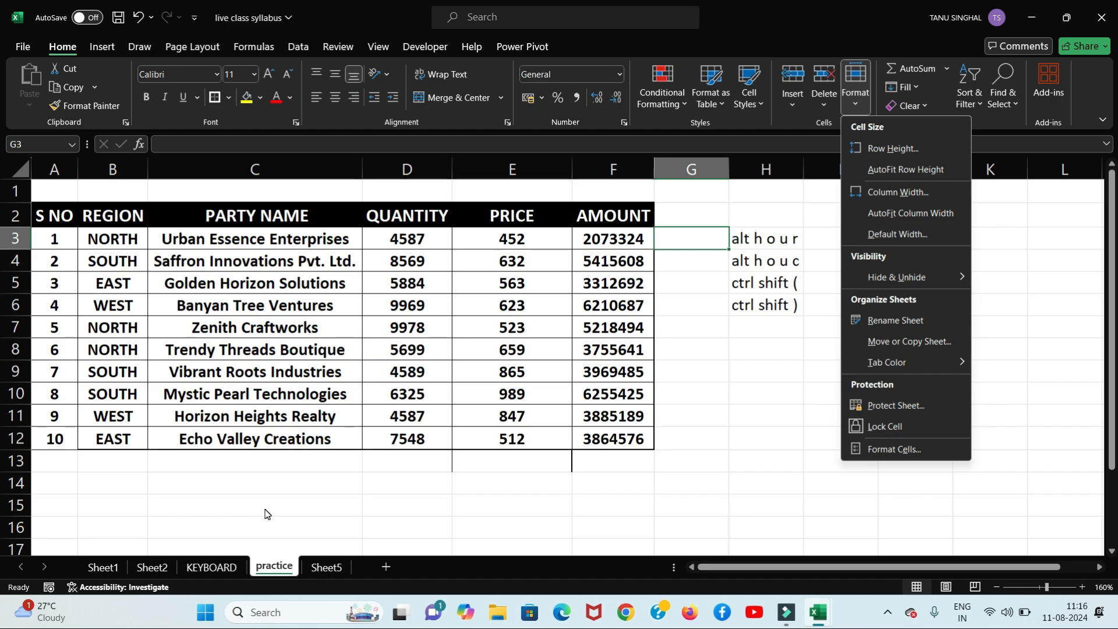
pyautogui.moveTo(942, 358)
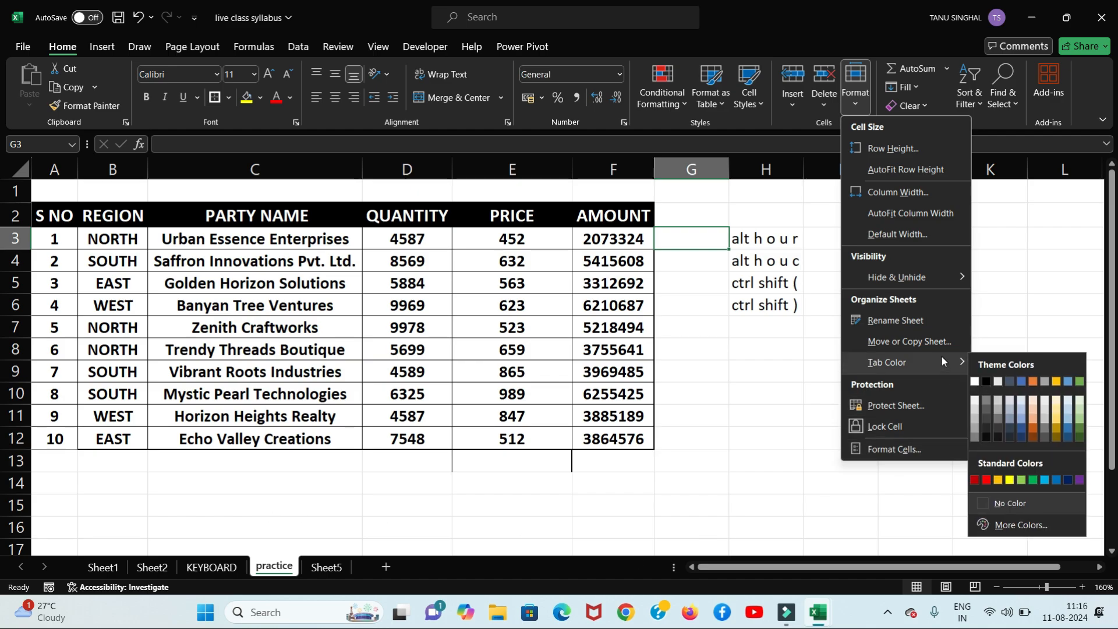
pyautogui.click(1036, 480)
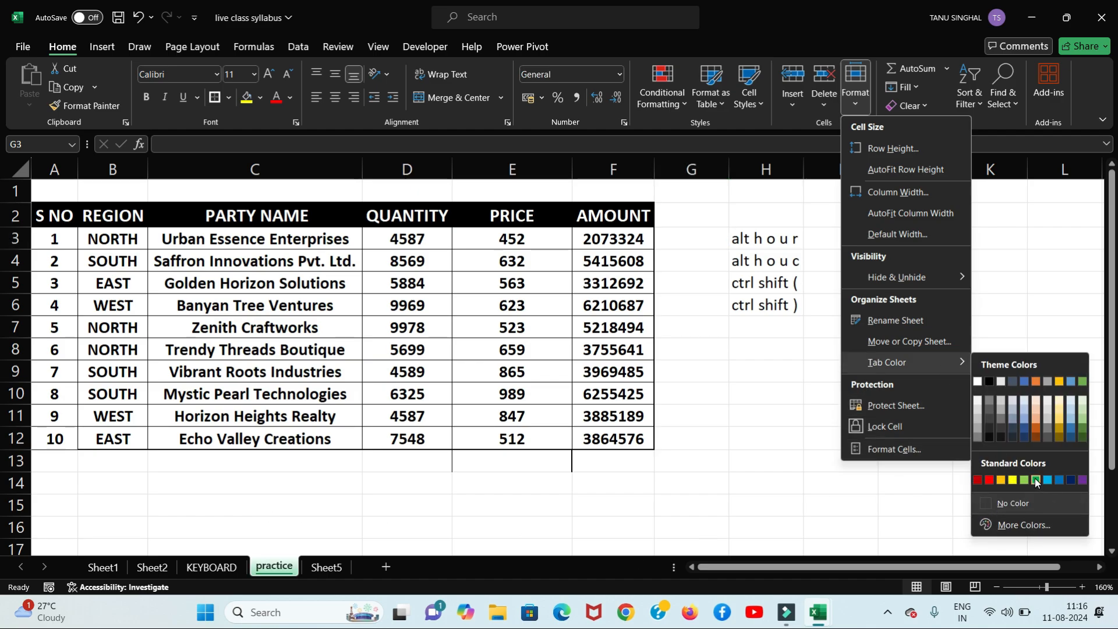
pyautogui.click(542, 505)
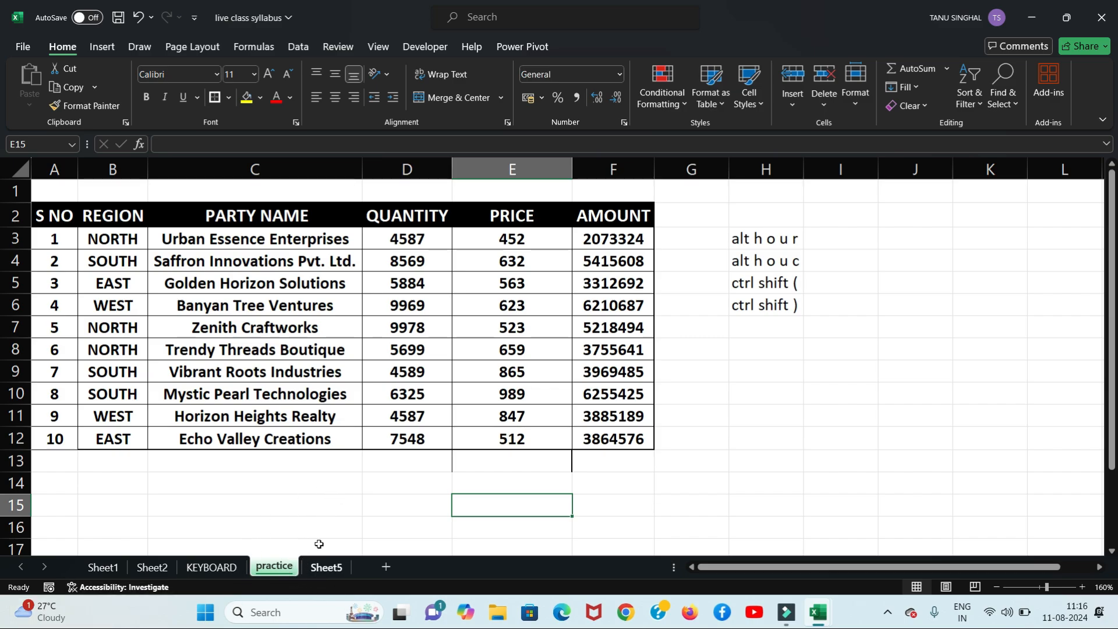
pyautogui.click(857, 98)
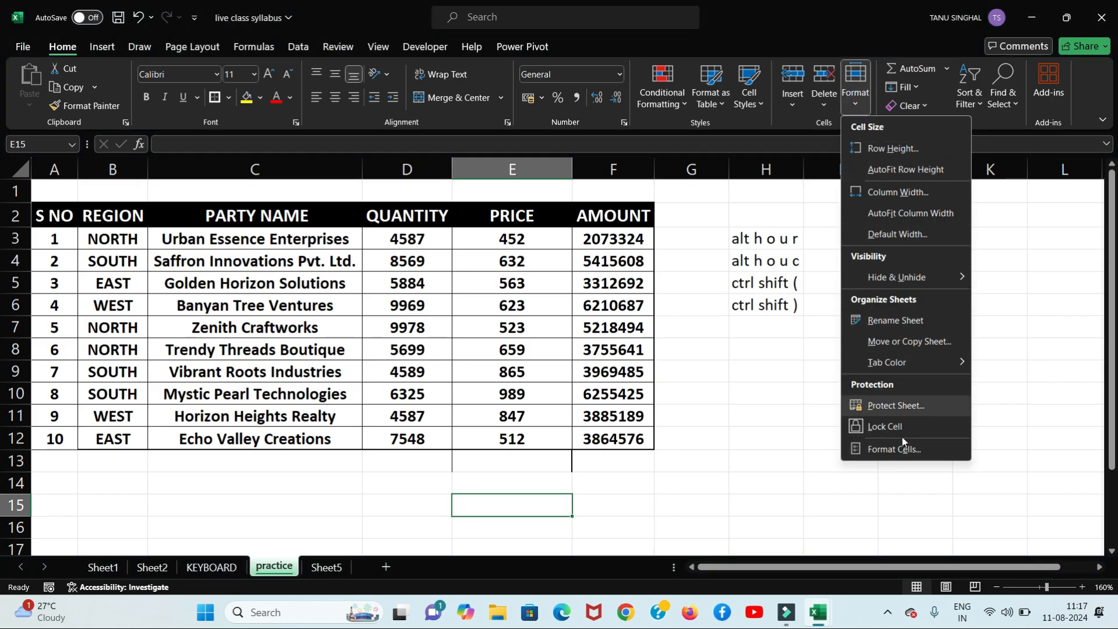
pyautogui.click(337, 51)
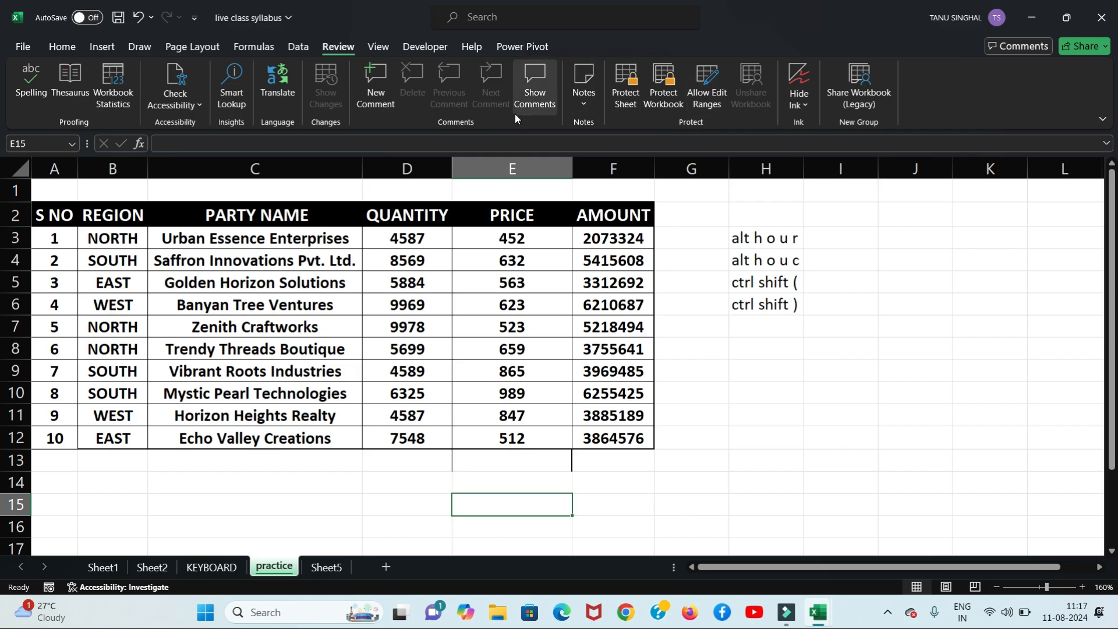
pyautogui.click(78, 47)
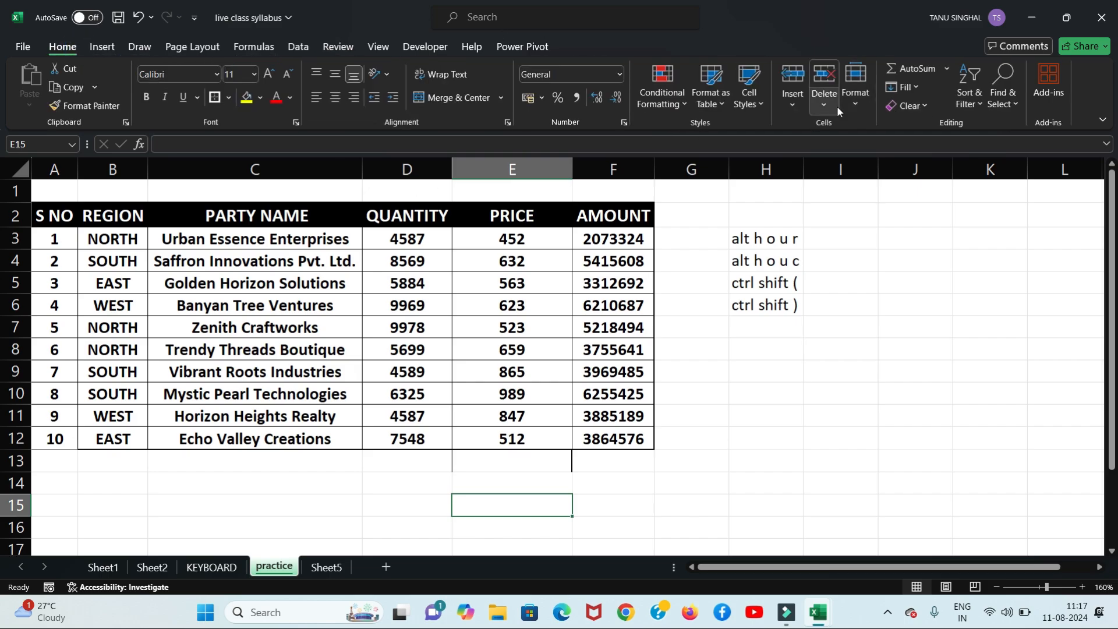
pyautogui.click(858, 100)
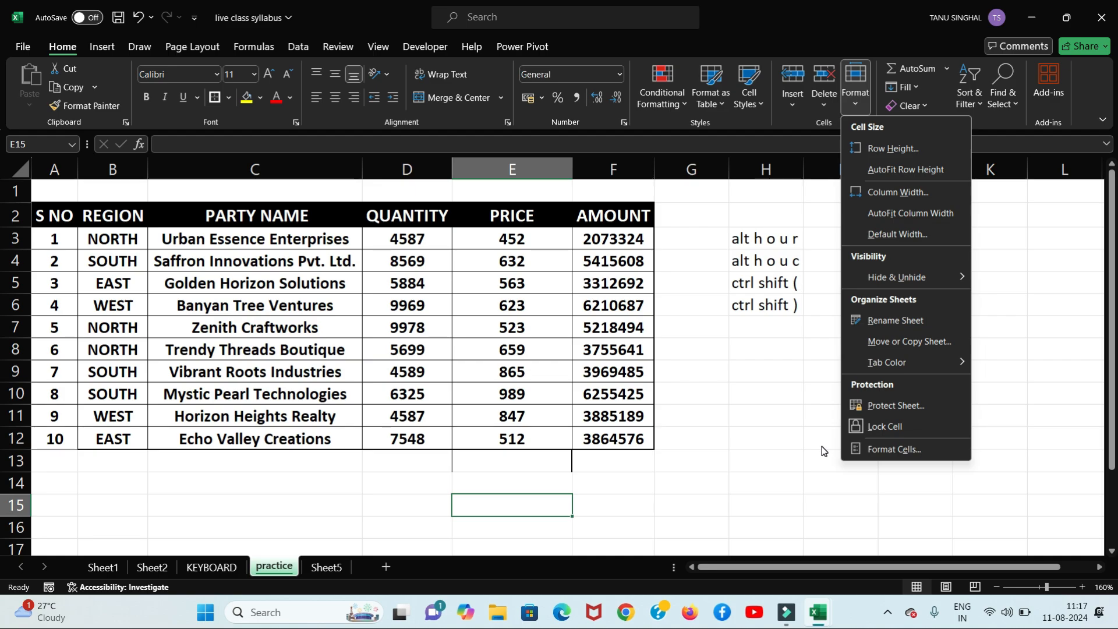
pyautogui.click(891, 450)
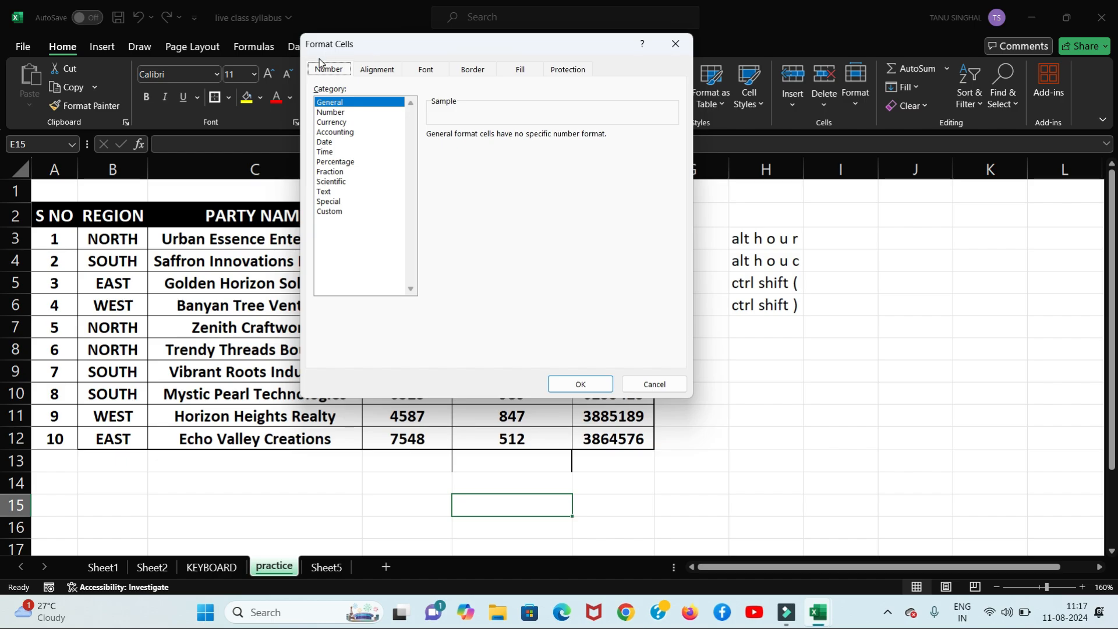
pyautogui.click(379, 68)
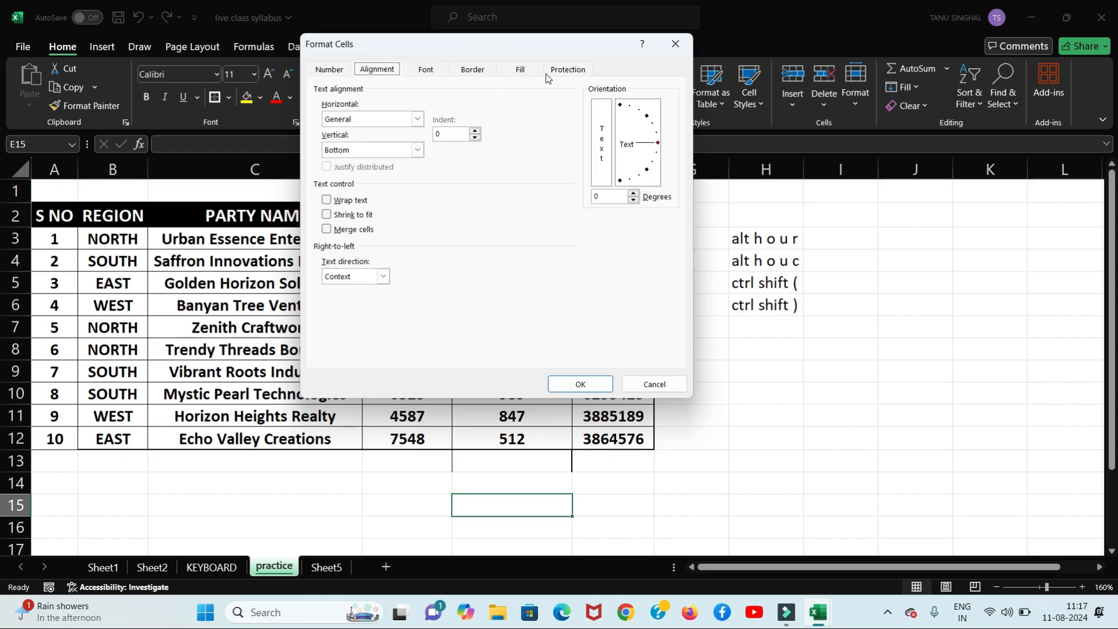
pyautogui.click(677, 45)
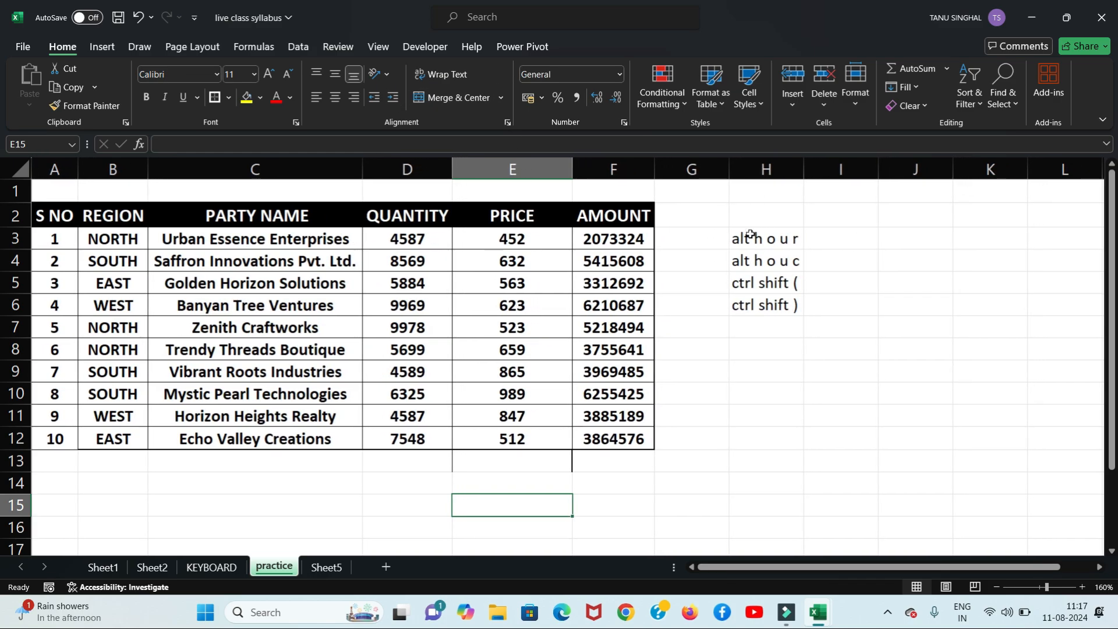
# Step: Delete the shortcut notes in H2:H7 on the practice sheet
pyautogui.moveTo(732, 225); pyautogui.dragTo(784, 324)
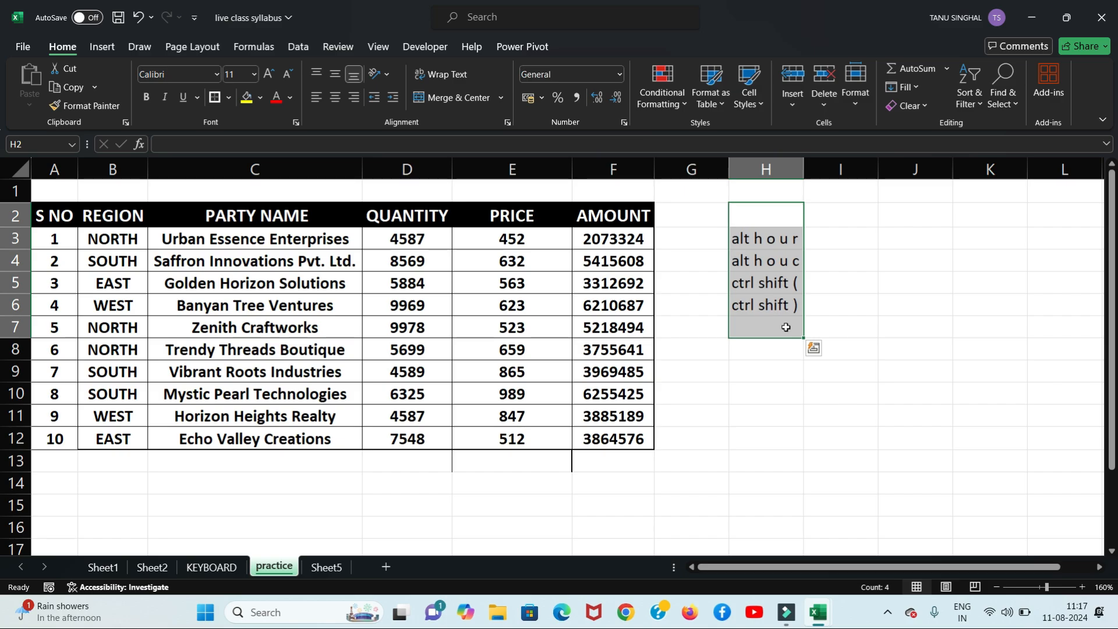
pyautogui.press('Delete')
pyautogui.click(907, 325)
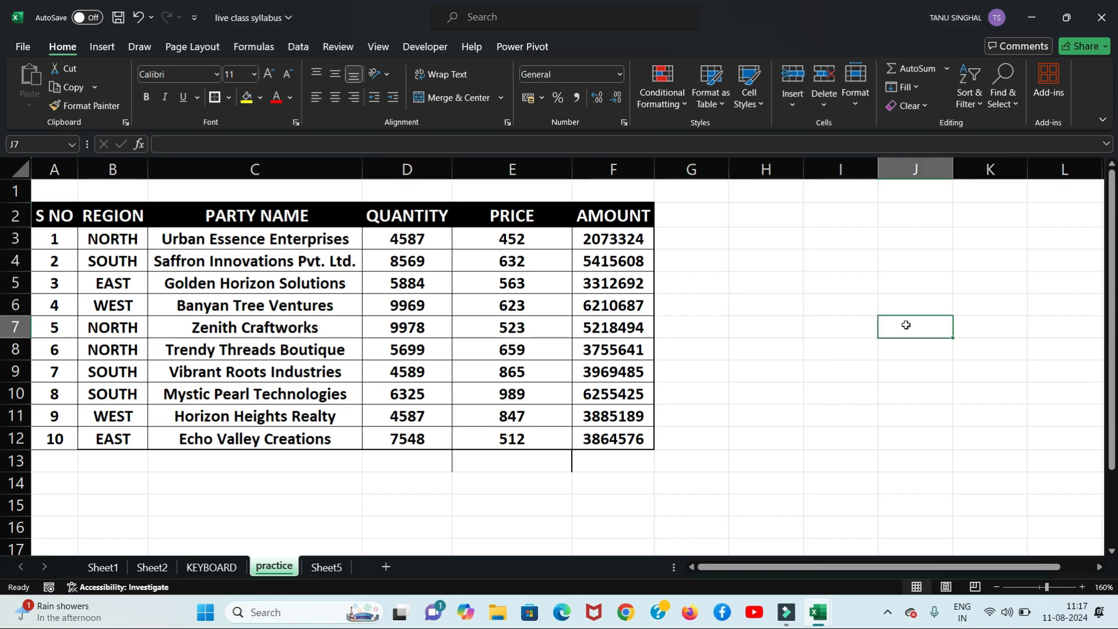
pyautogui.moveTo(1114, 276); pyautogui.dragTo(1115, 294)
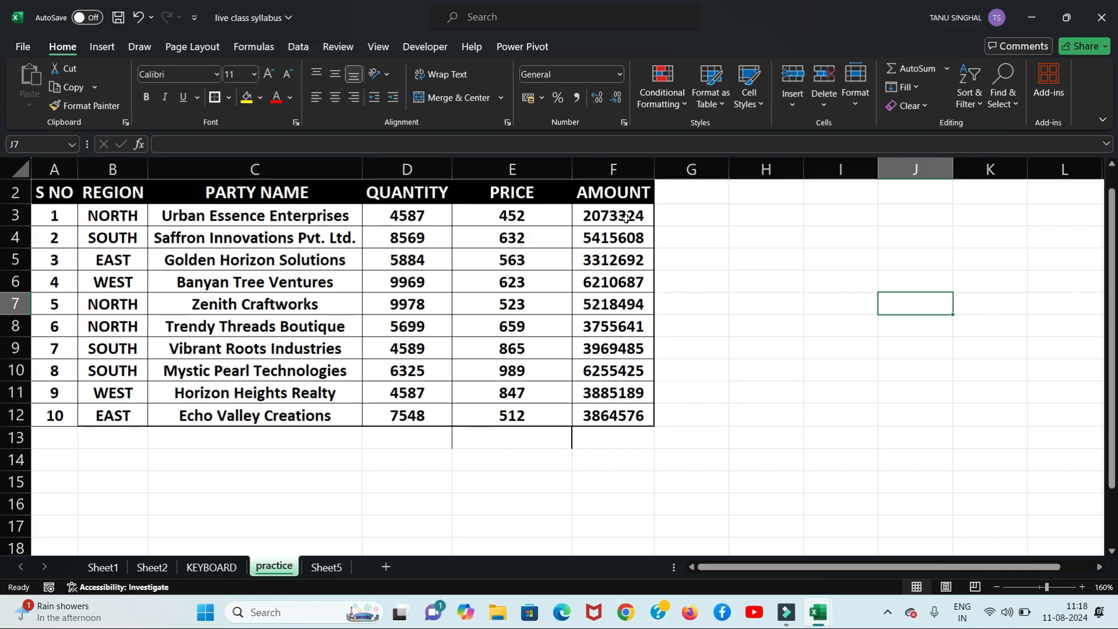
pyautogui.moveTo(628, 215); pyautogui.dragTo(623, 453)
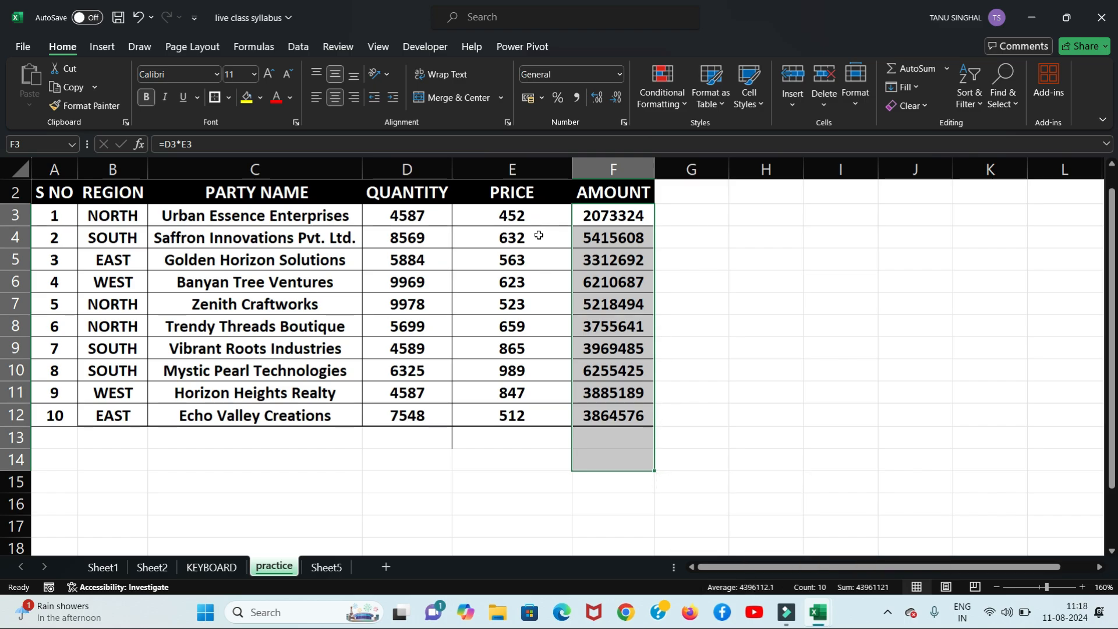
pyautogui.click(537, 238)
pyautogui.moveTo(536, 239); pyautogui.dragTo(534, 263)
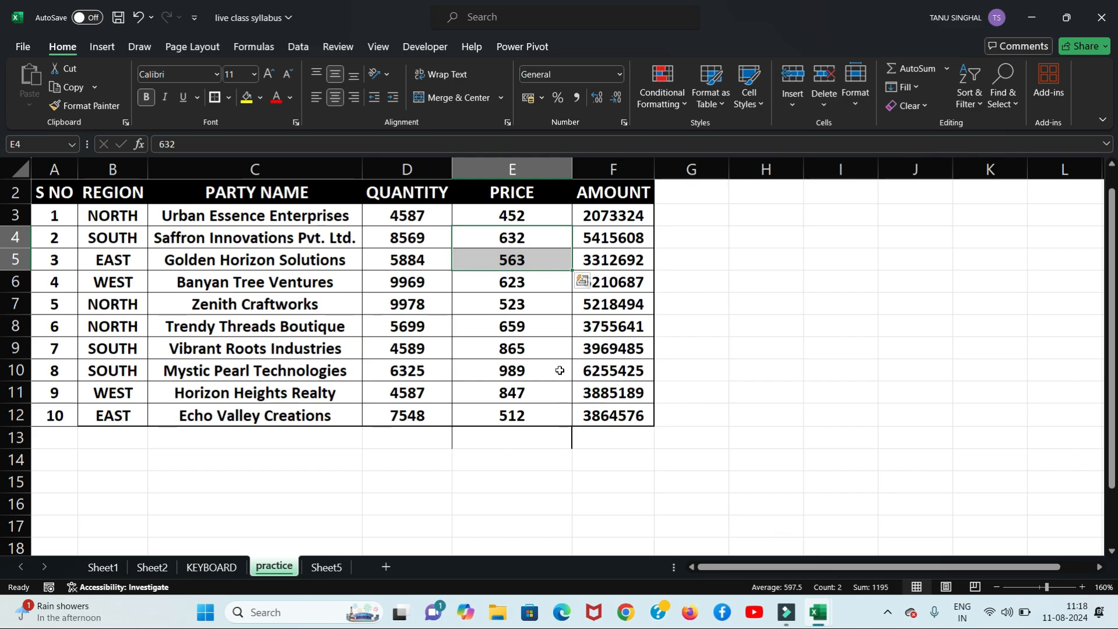
pyautogui.moveTo(524, 332); pyautogui.dragTo(518, 370)
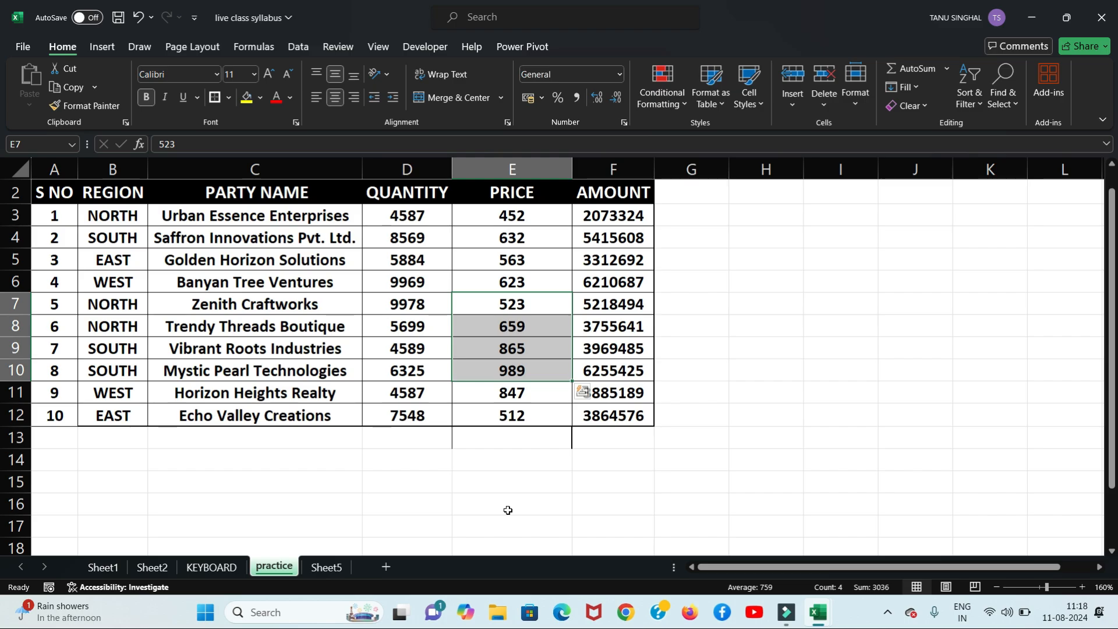
pyautogui.click(603, 436)
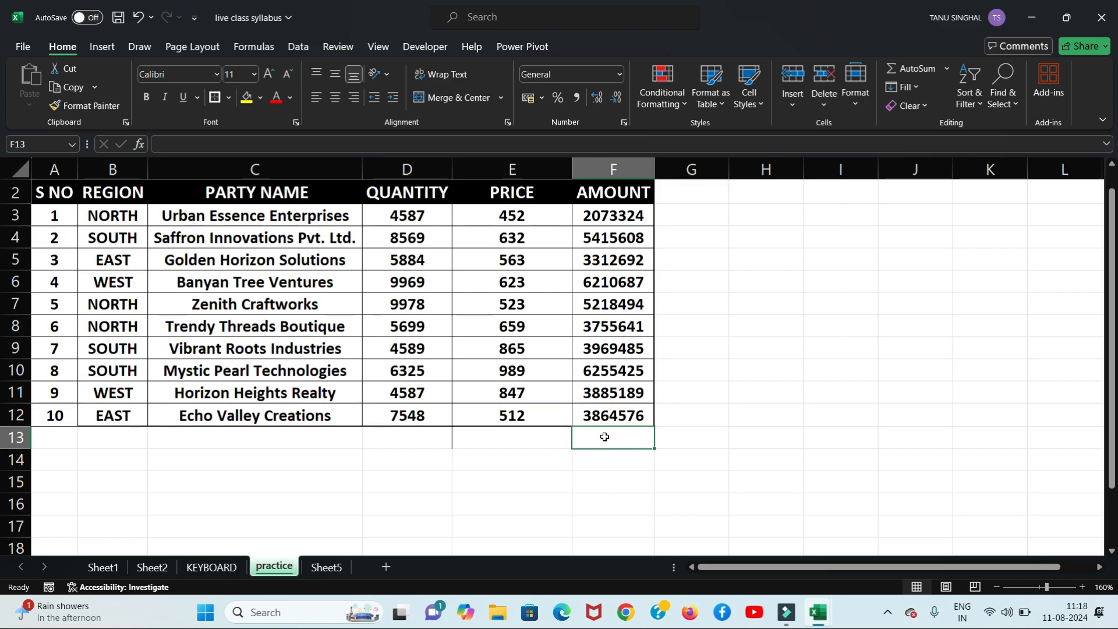
pyautogui.click(296, 217)
pyautogui.moveTo(297, 217); pyautogui.dragTo(302, 414)
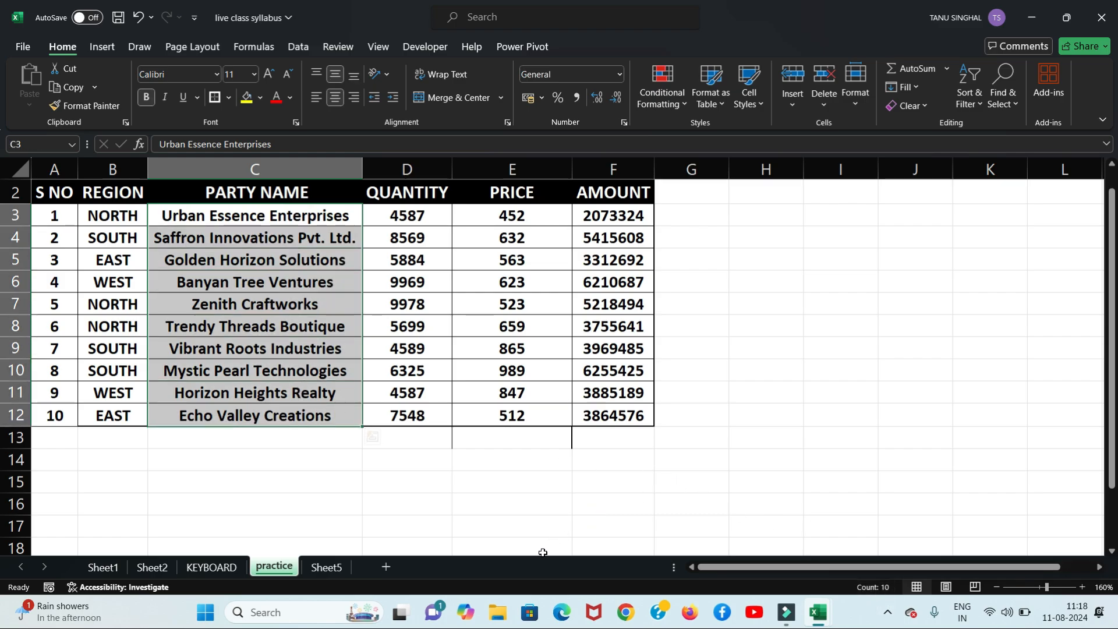
pyautogui.click(535, 520)
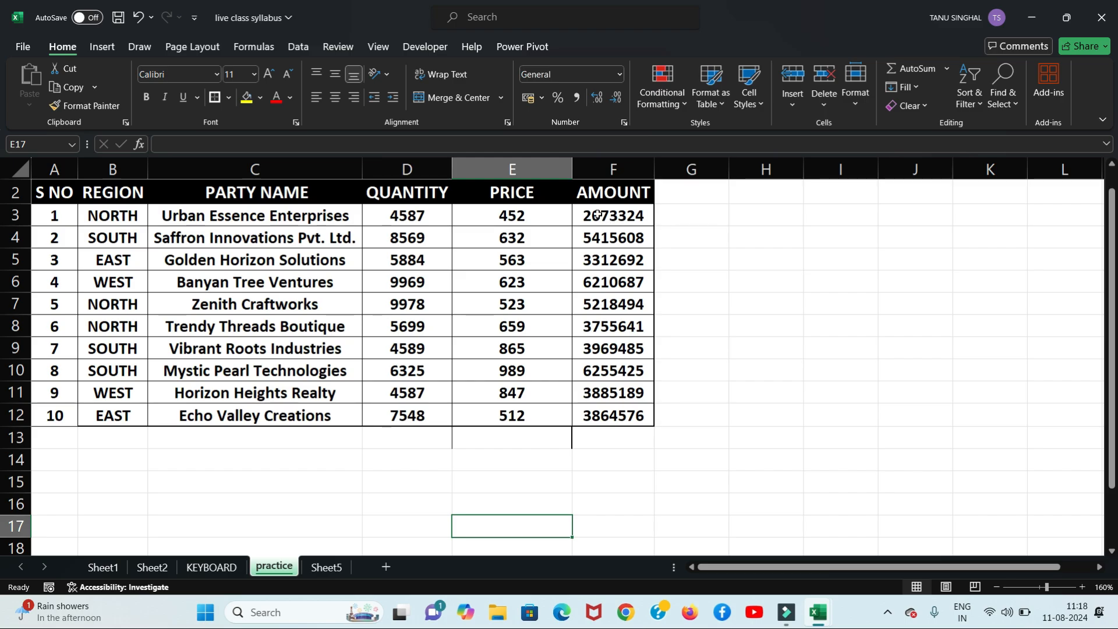
pyautogui.click(614, 444)
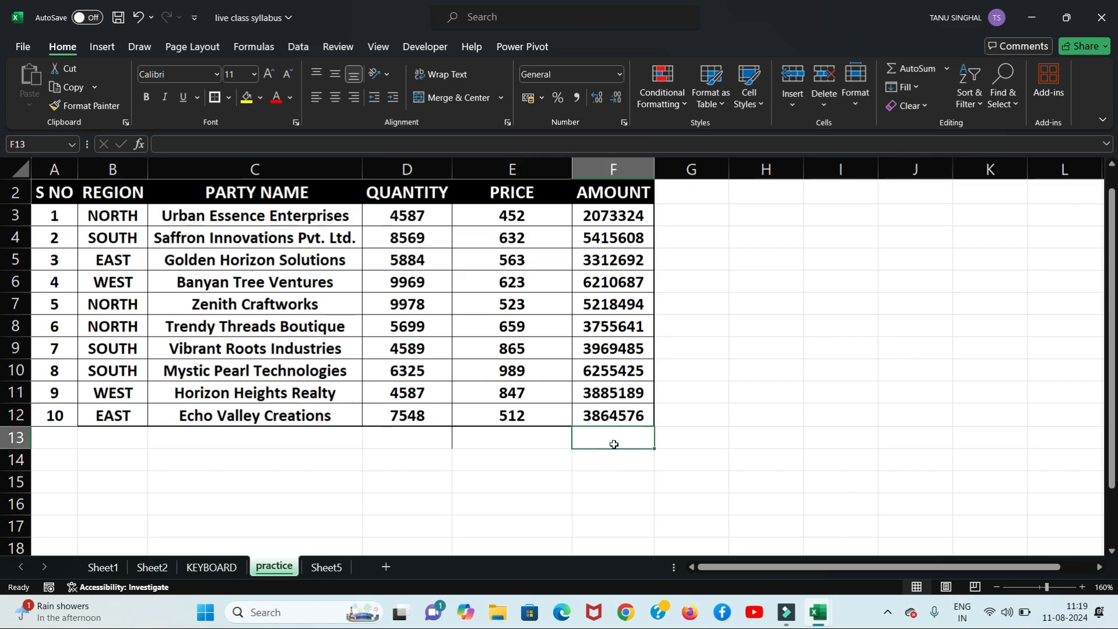
pyautogui.click(693, 369)
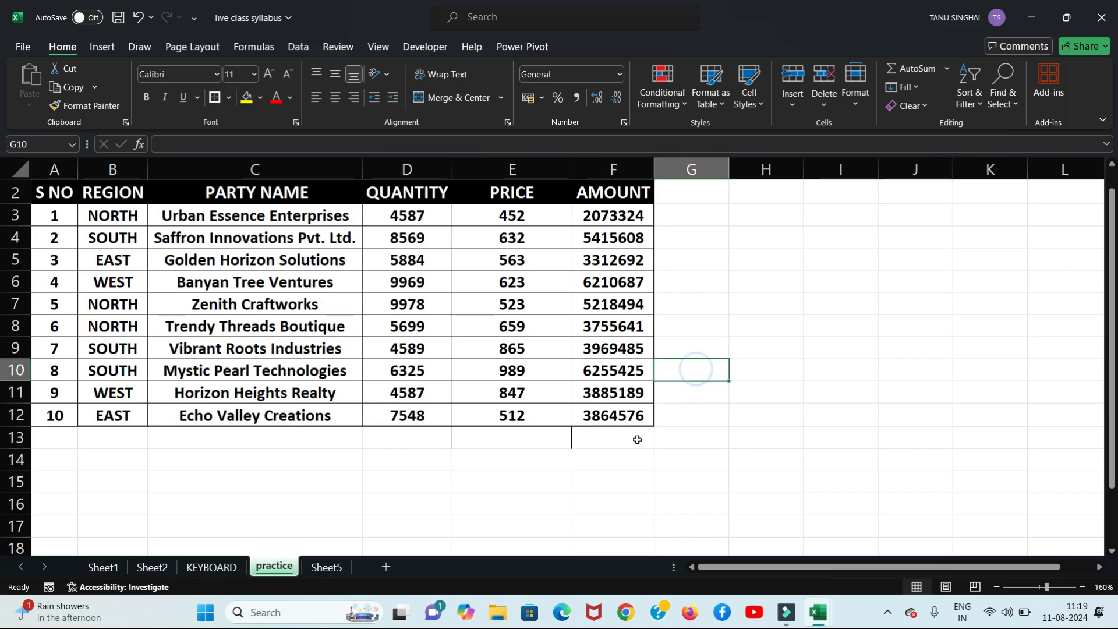
pyautogui.click(622, 441)
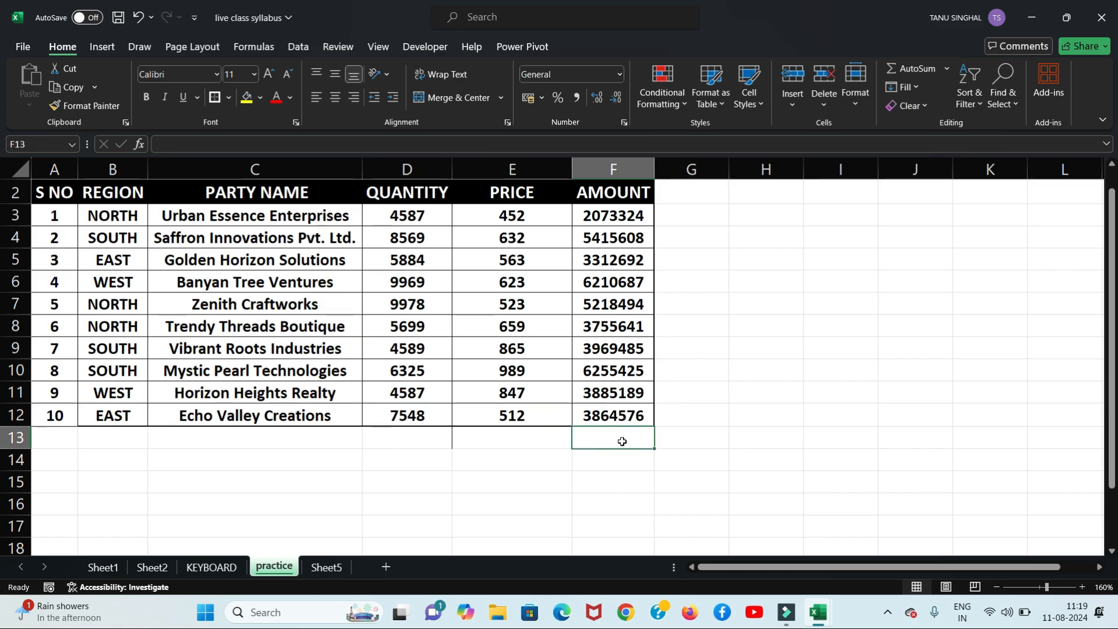
# Step: Total the AMOUNT column in F13 with AutoSum, redoing it to get 43961121
pyautogui.click(929, 70)
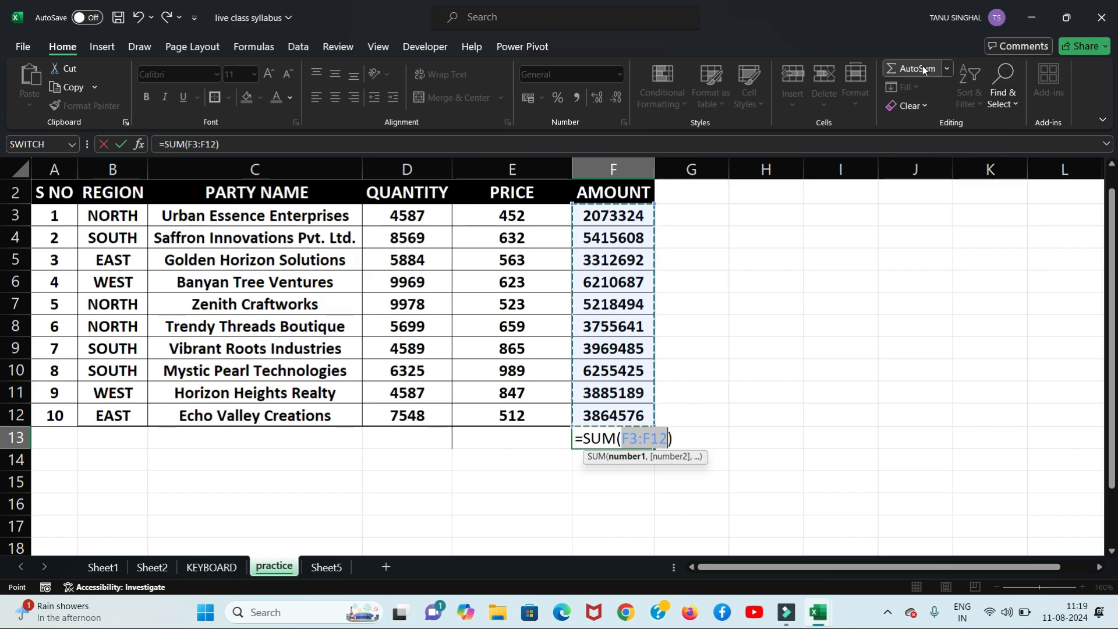
pyautogui.press('Return')
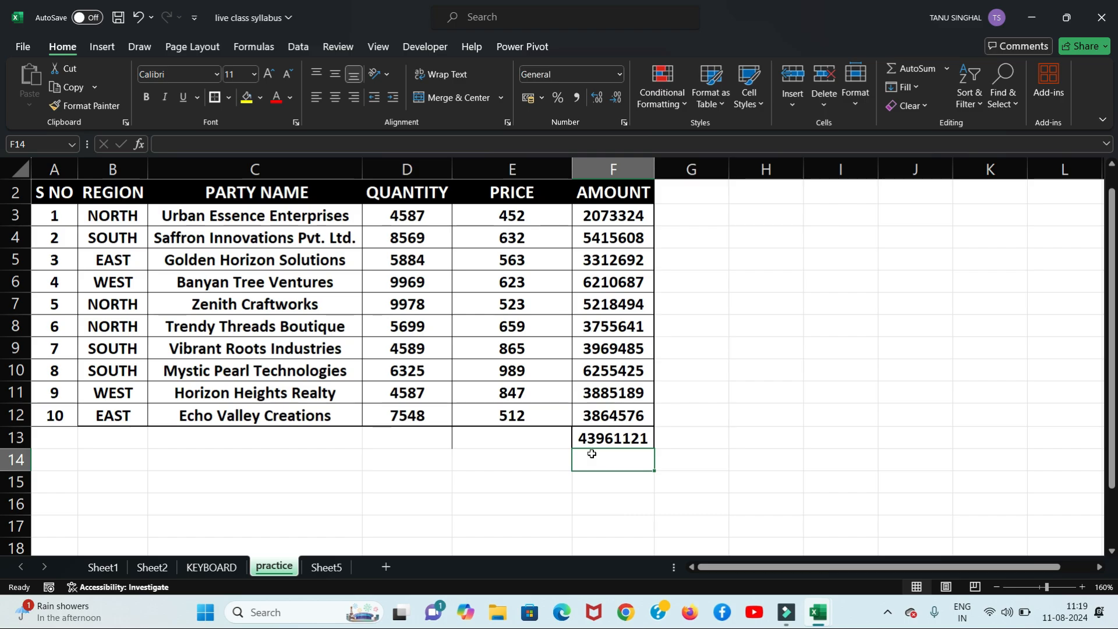
pyautogui.click(608, 438)
pyautogui.press('Delete')
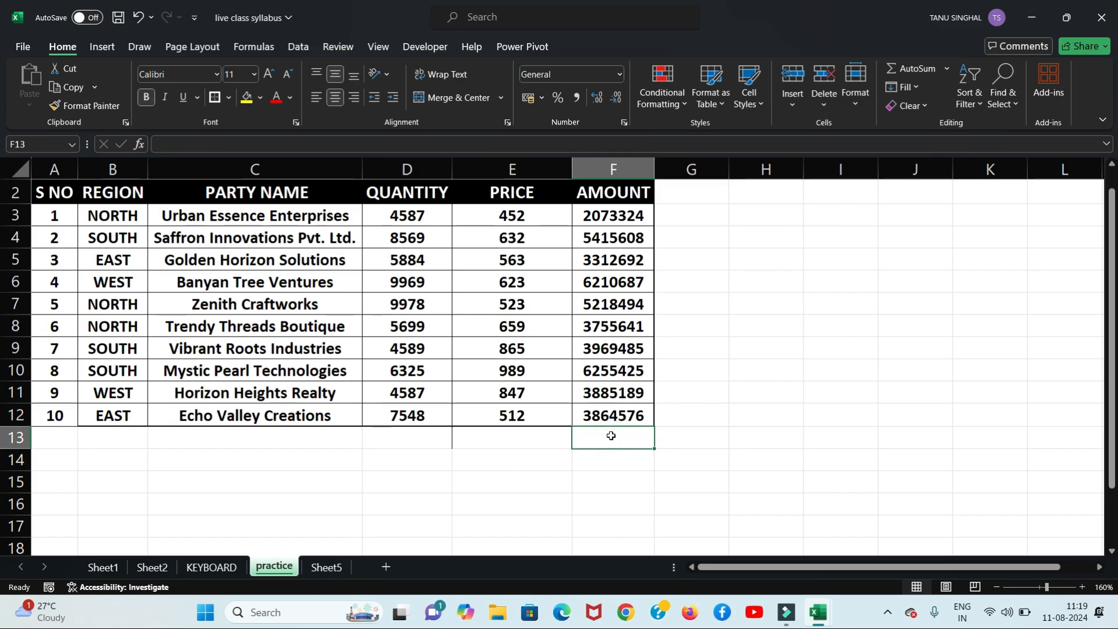
pyautogui.click(764, 370)
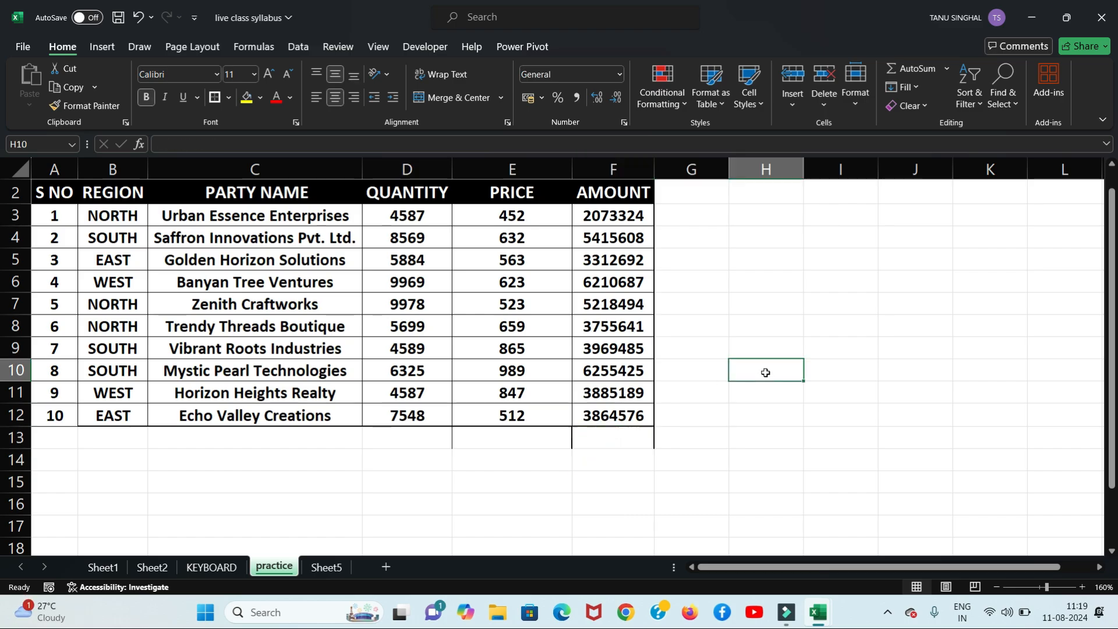
pyautogui.click(642, 439)
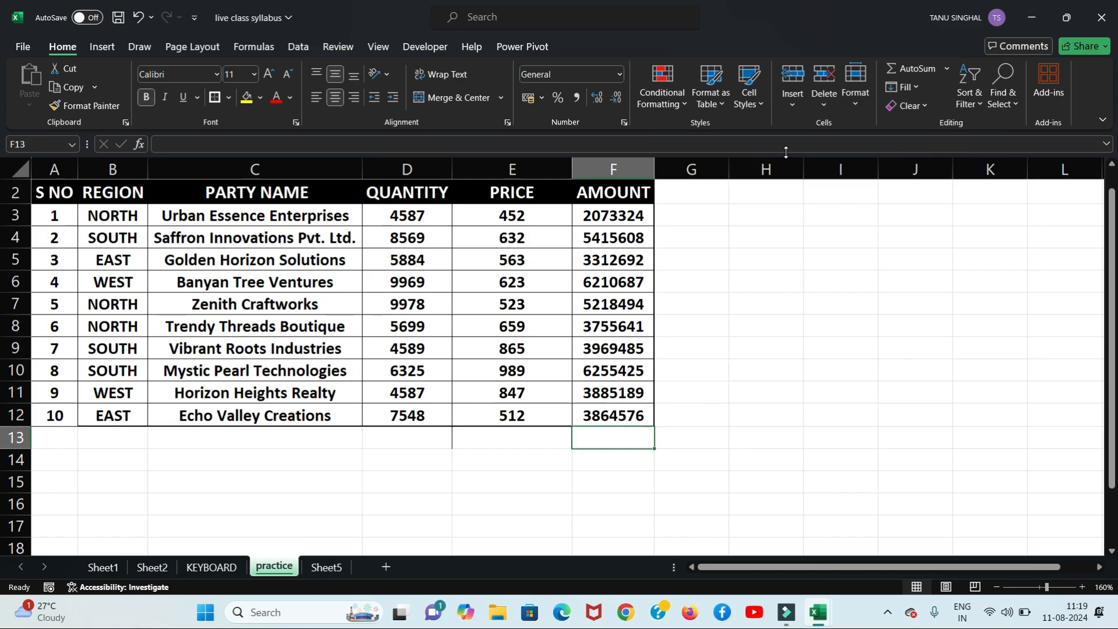
pyautogui.click(903, 69)
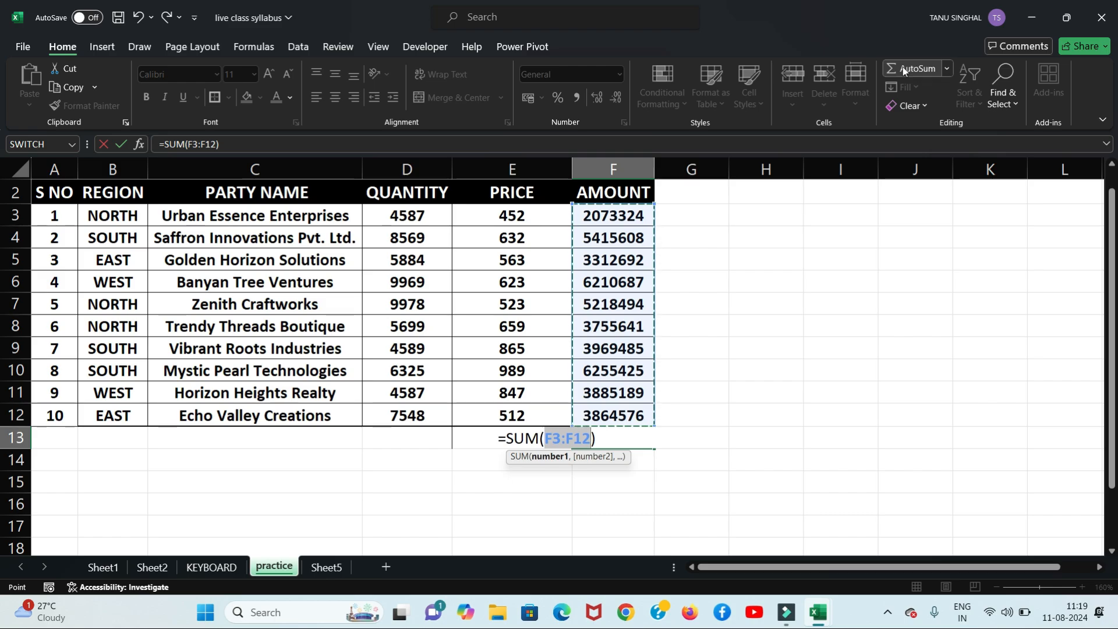
pyautogui.press('Return')
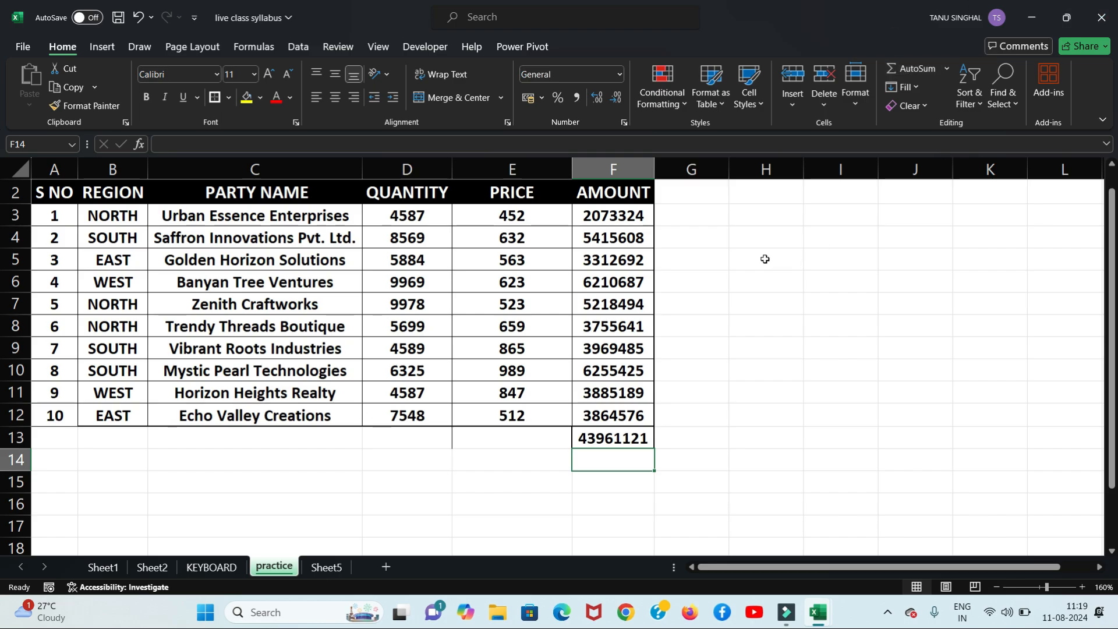
# Step: Try an AutoSum row total for row 3 in G3, then delete it
pyautogui.click(695, 211)
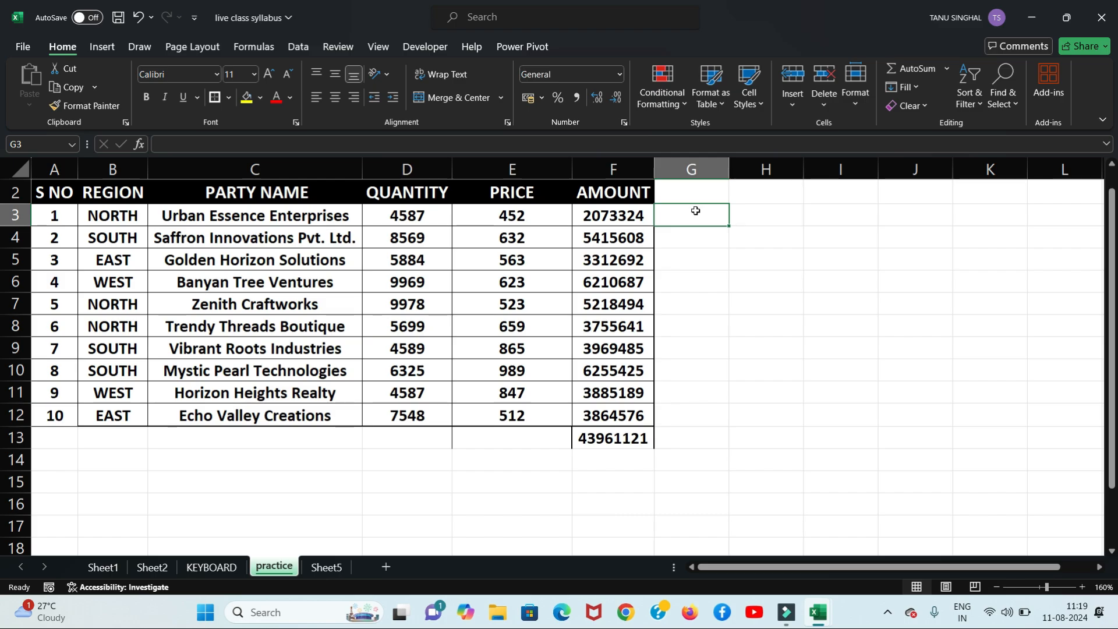
pyautogui.click(914, 68)
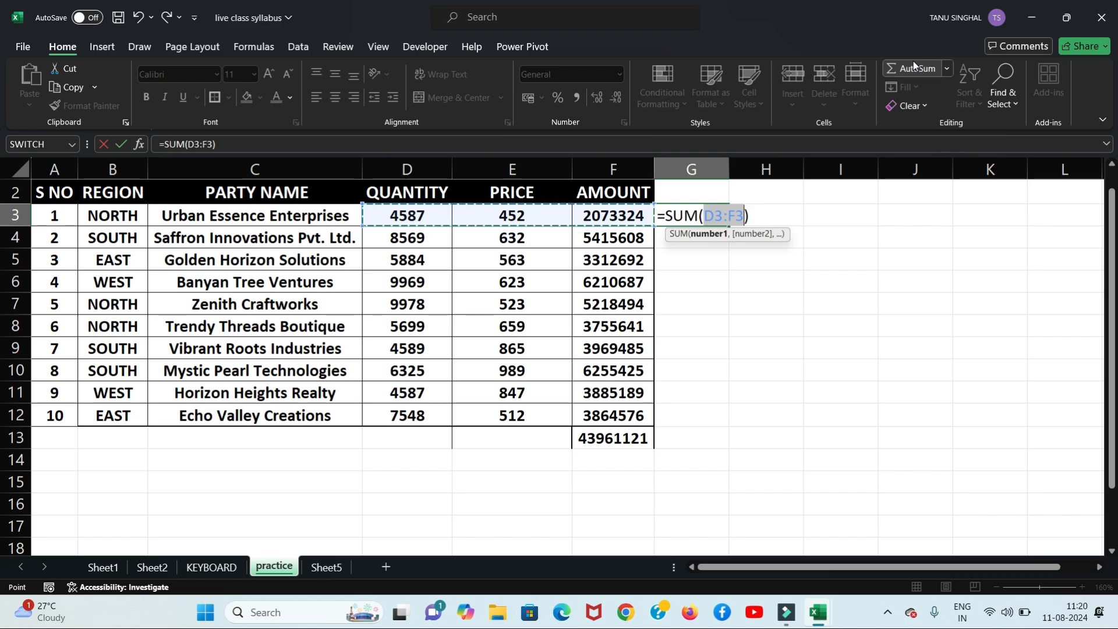
pyautogui.press('Return')
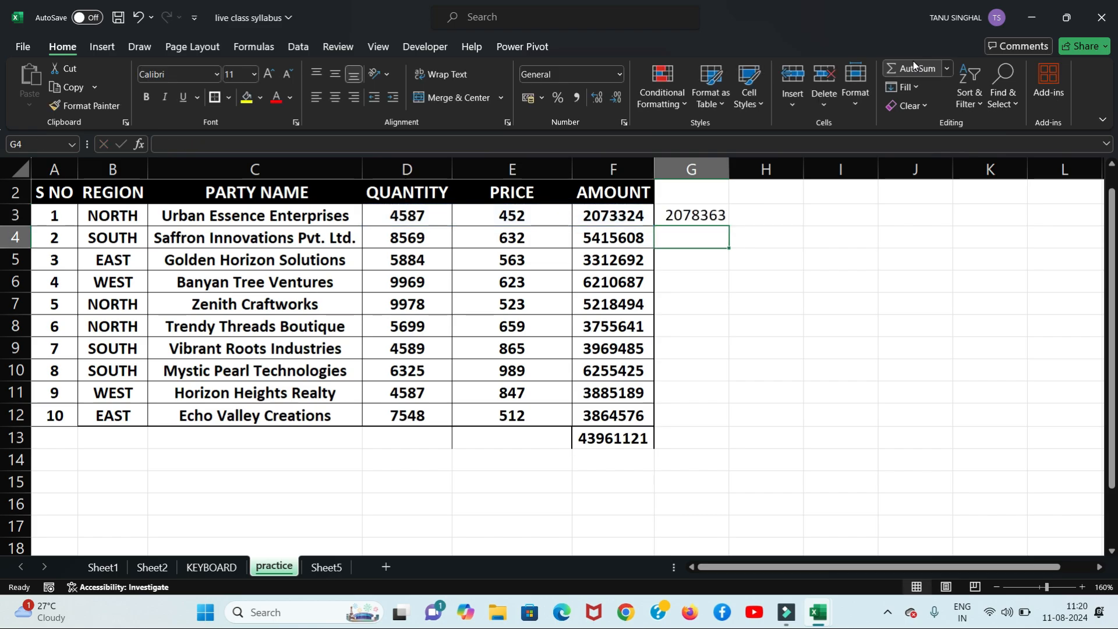
pyautogui.click(704, 211)
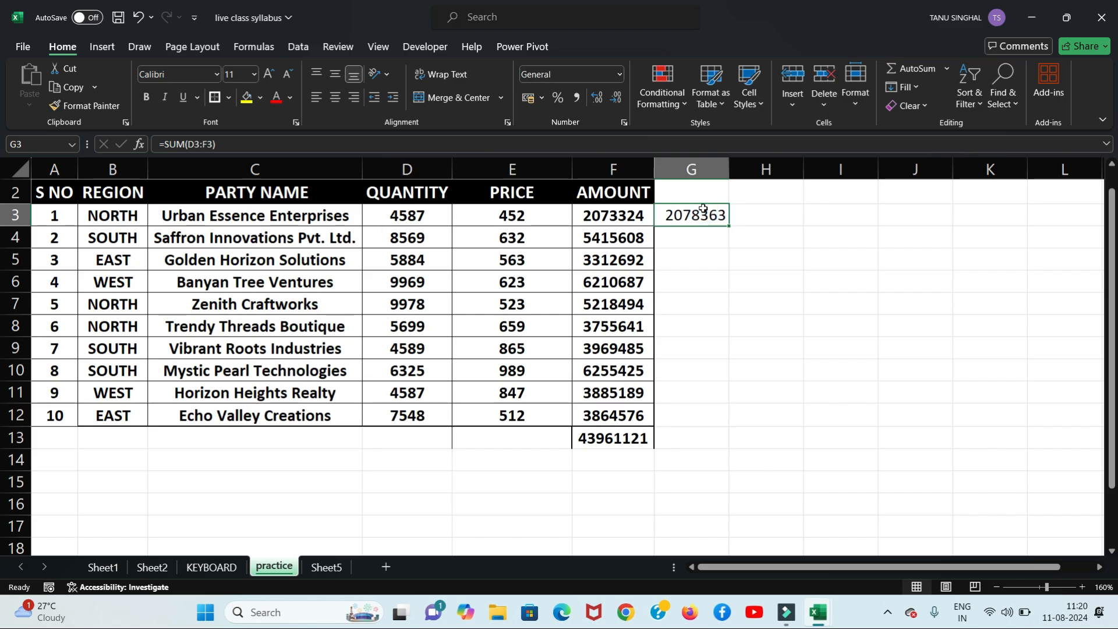
pyautogui.press('Delete')
pyautogui.click(750, 301)
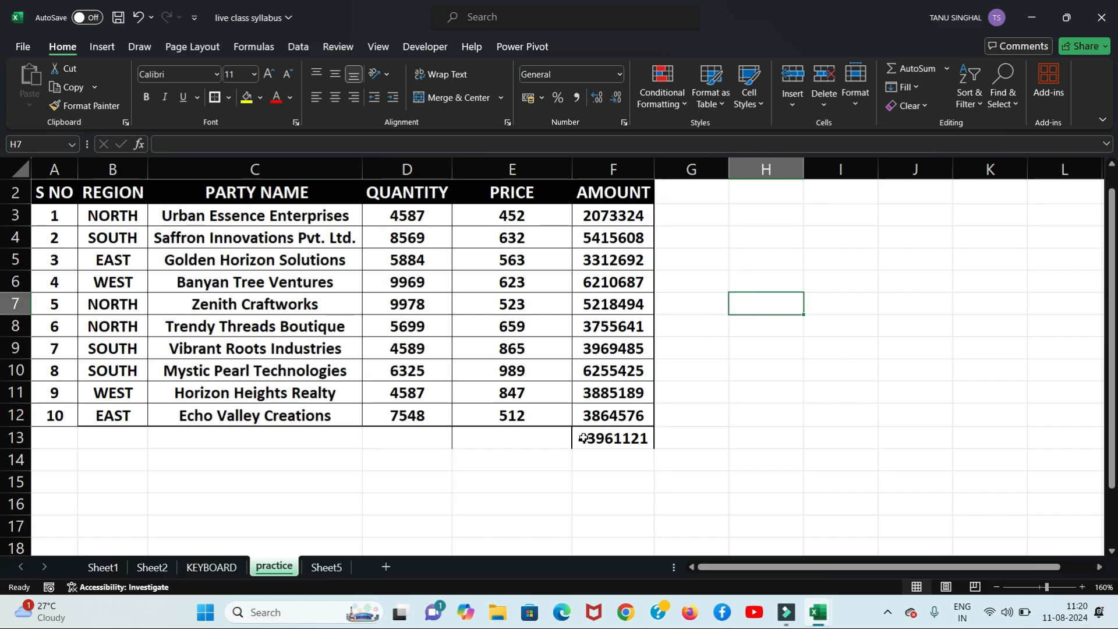
pyautogui.click(505, 444)
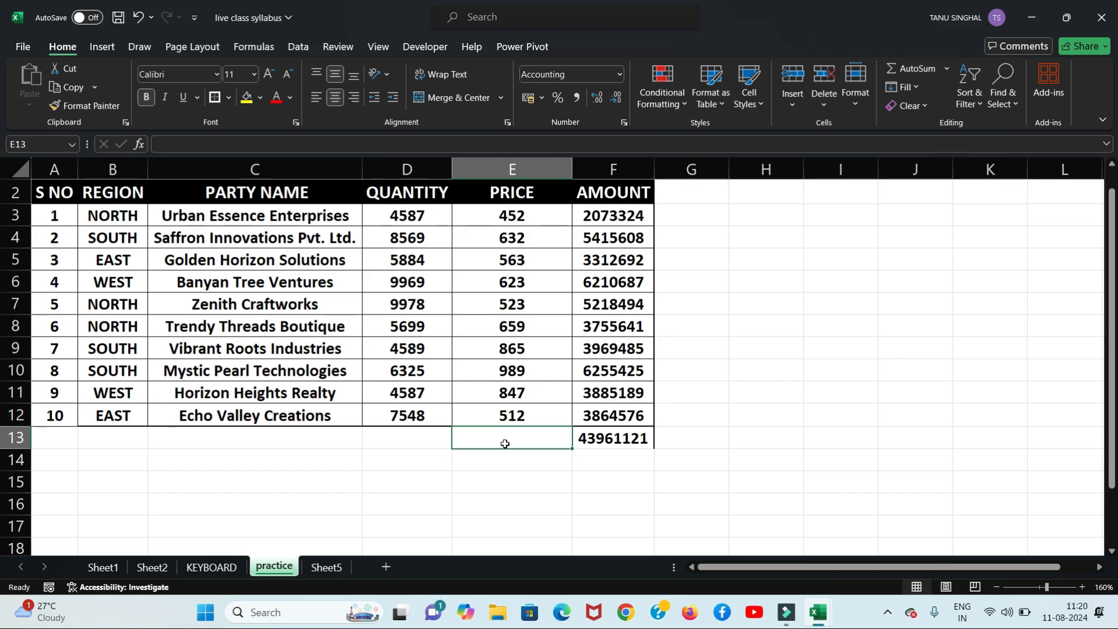
# Step: Insert the PRICE average, 666.50, in E13 and select E3:E12 to compare
pyautogui.click(947, 71)
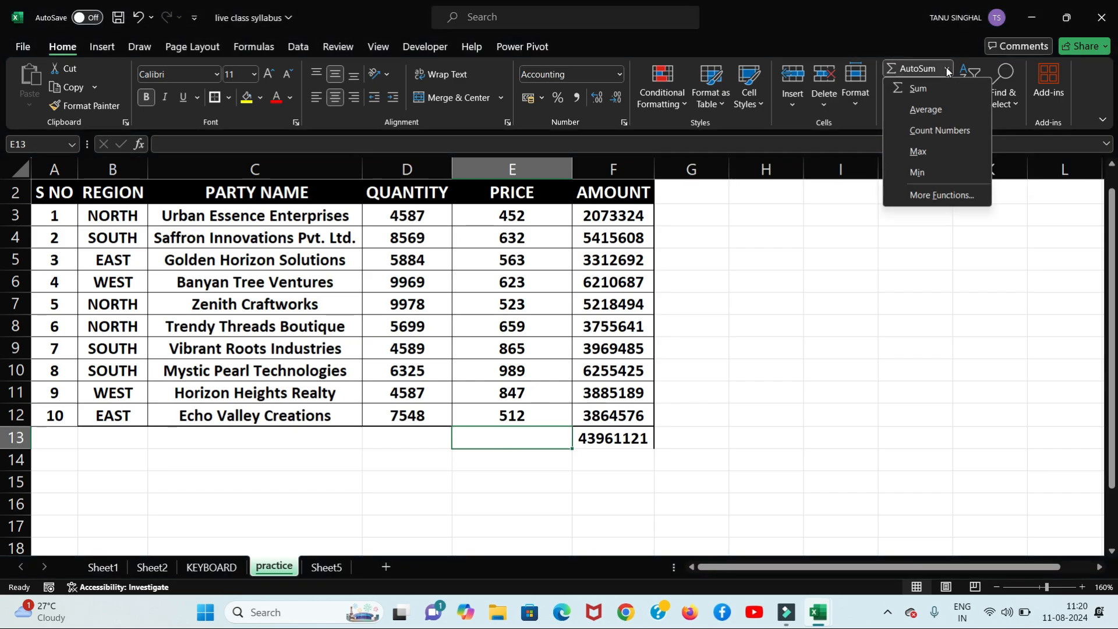
pyautogui.click(926, 109)
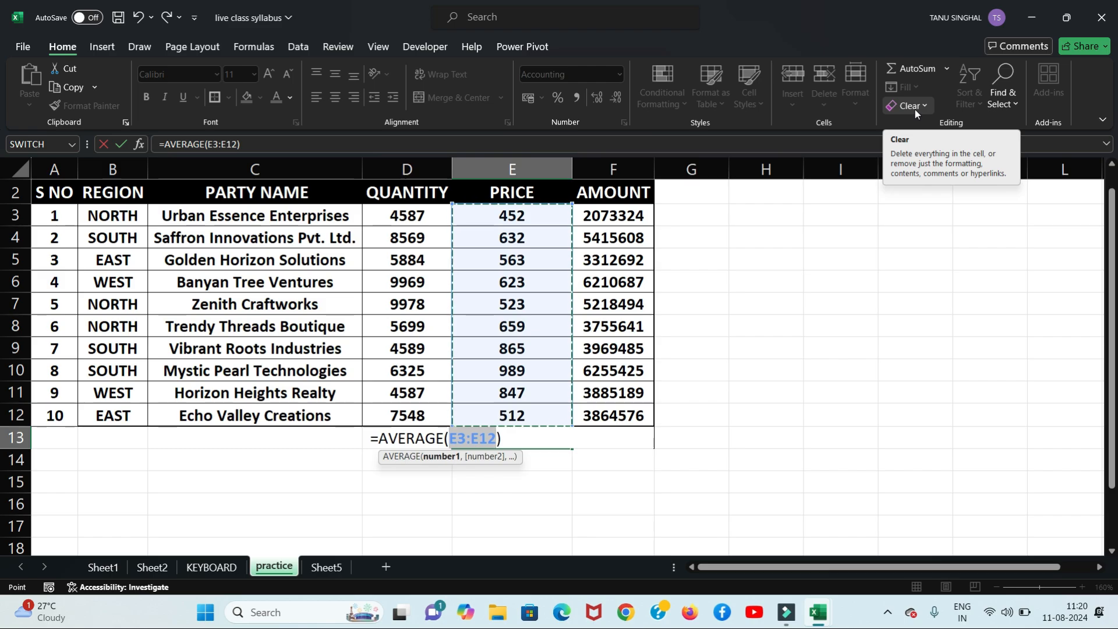
pyautogui.press('Return')
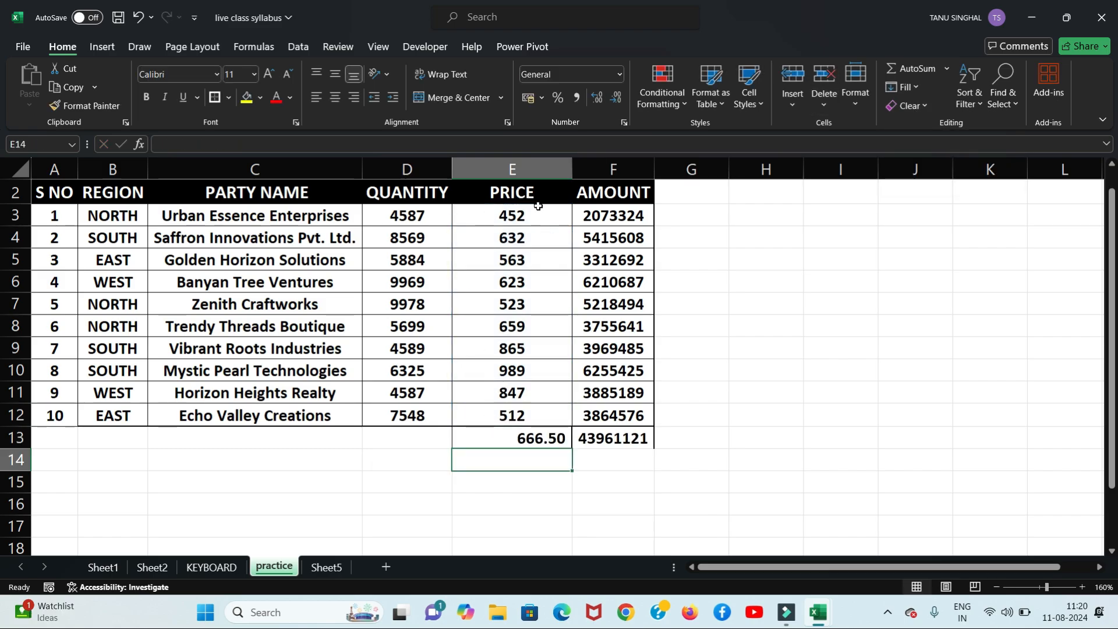
pyautogui.moveTo(538, 211); pyautogui.dragTo(525, 415)
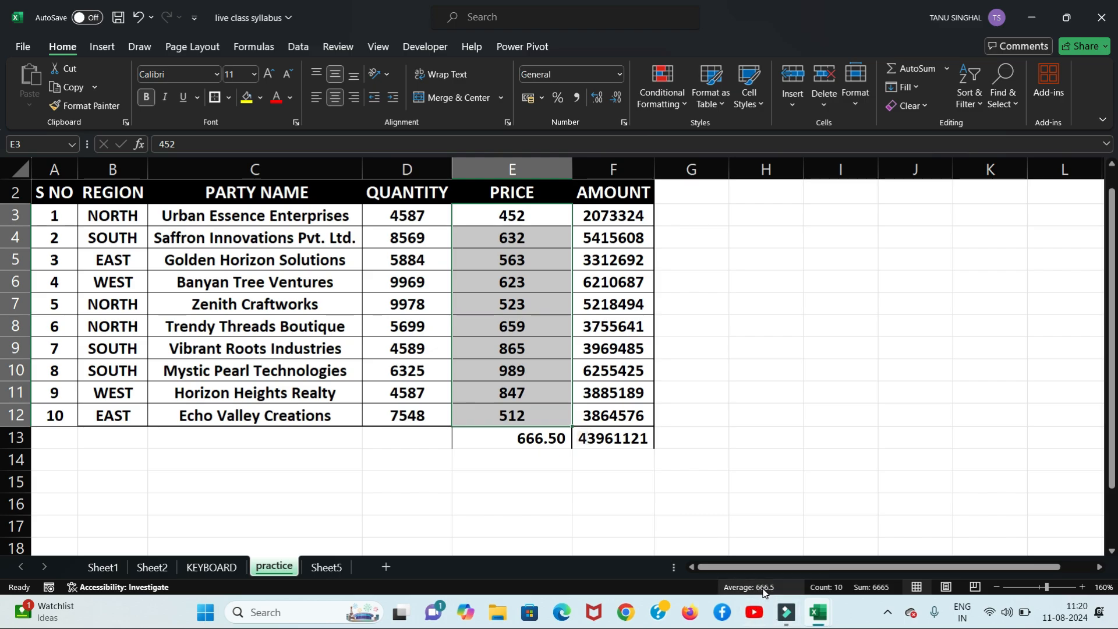
# Step: Put =MAX(D3:D12) in D13 to show the highest quantity, 9978
pyautogui.click(475, 533)
pyautogui.click(411, 438)
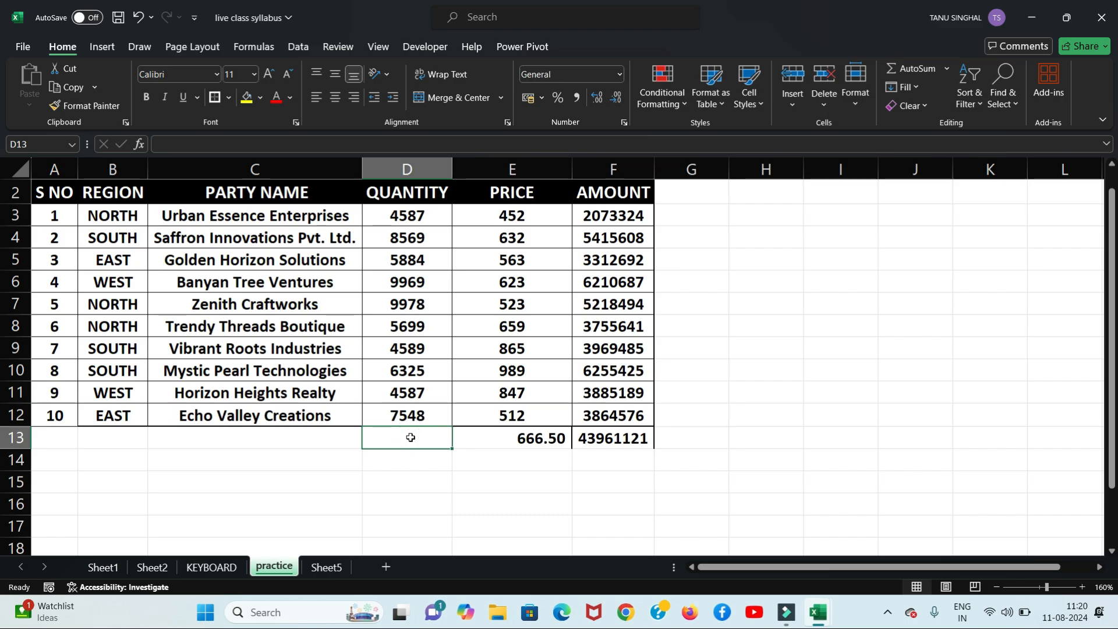
pyautogui.click(948, 70)
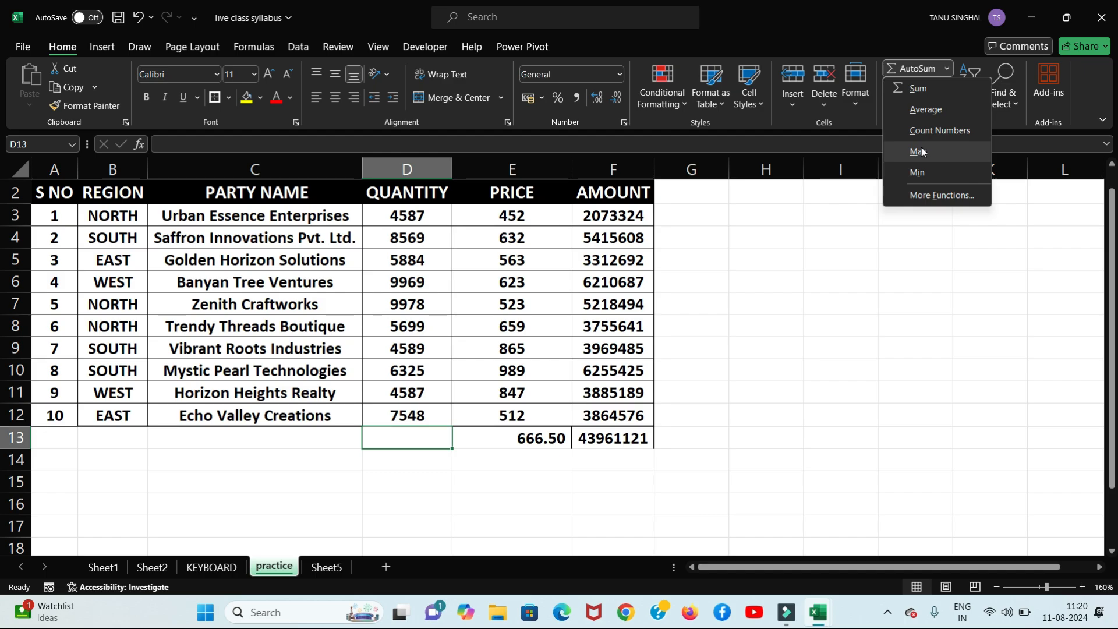
pyautogui.click(919, 148)
pyautogui.press('Return')
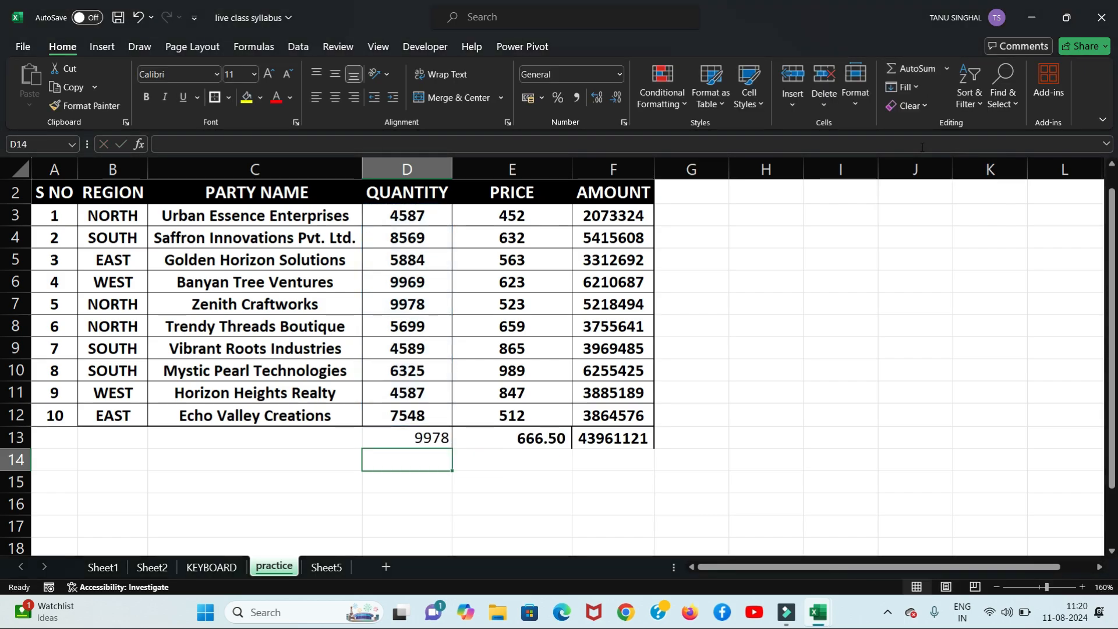
pyautogui.click(399, 441)
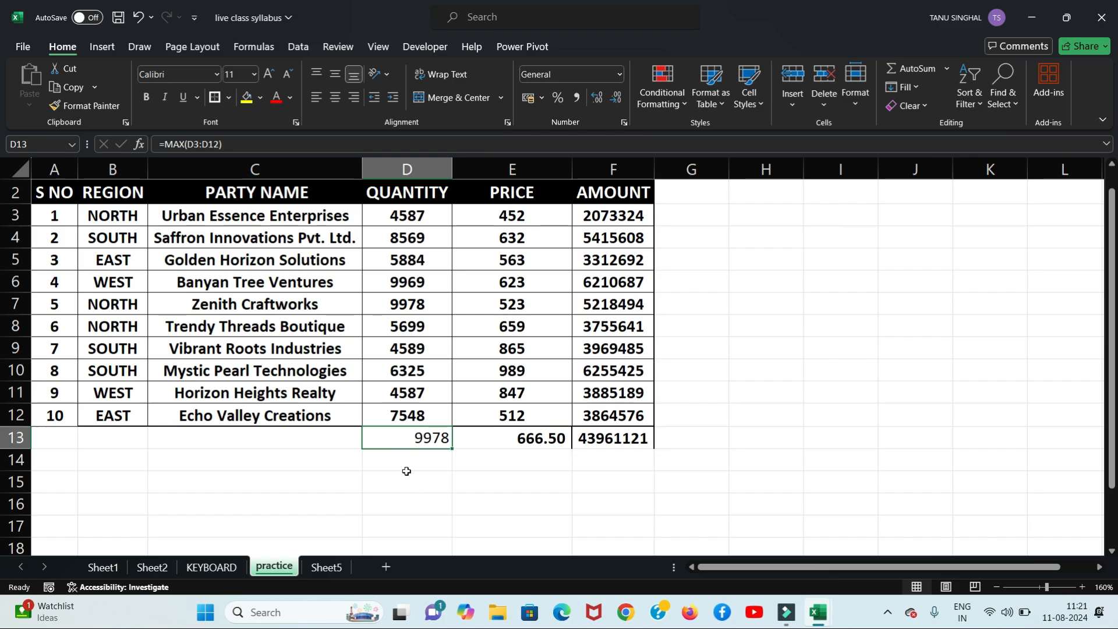
pyautogui.click(948, 69)
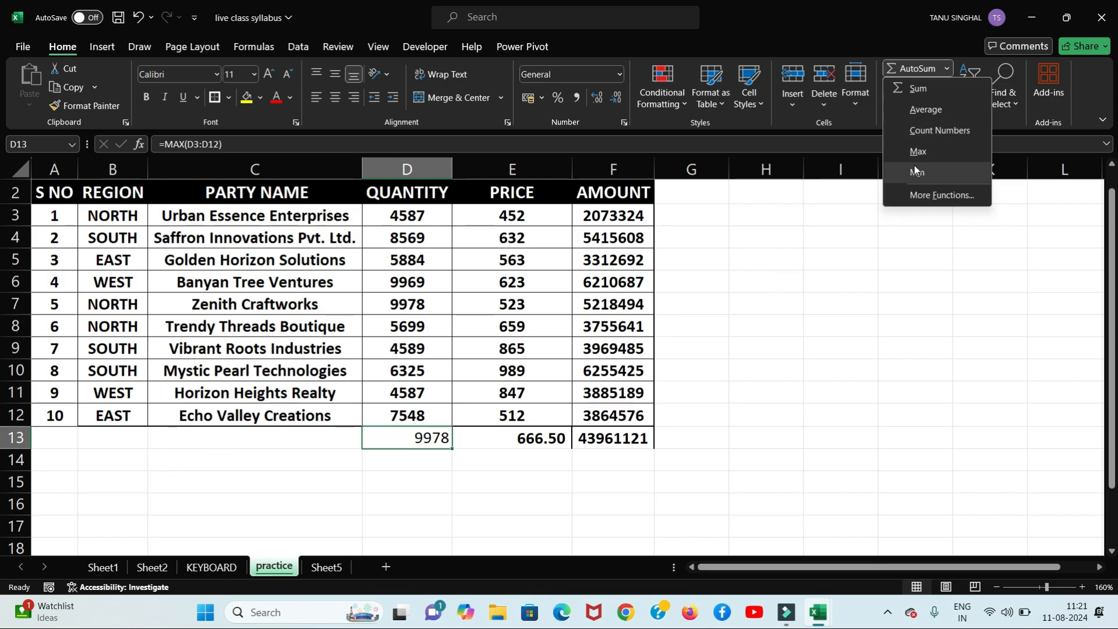
pyautogui.click(925, 196)
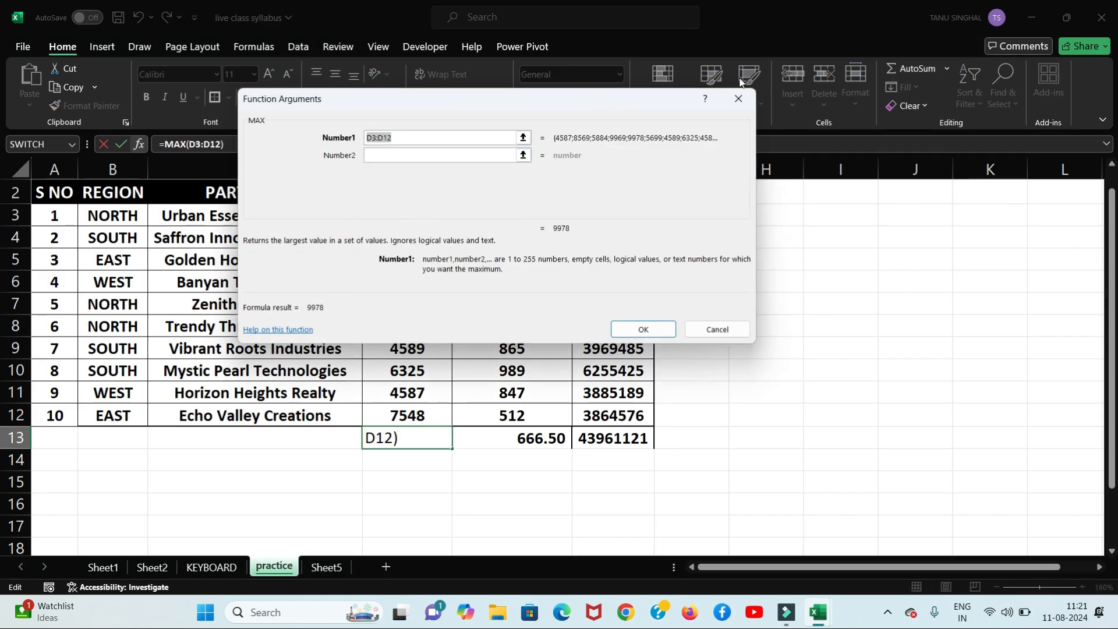
pyautogui.click(738, 98)
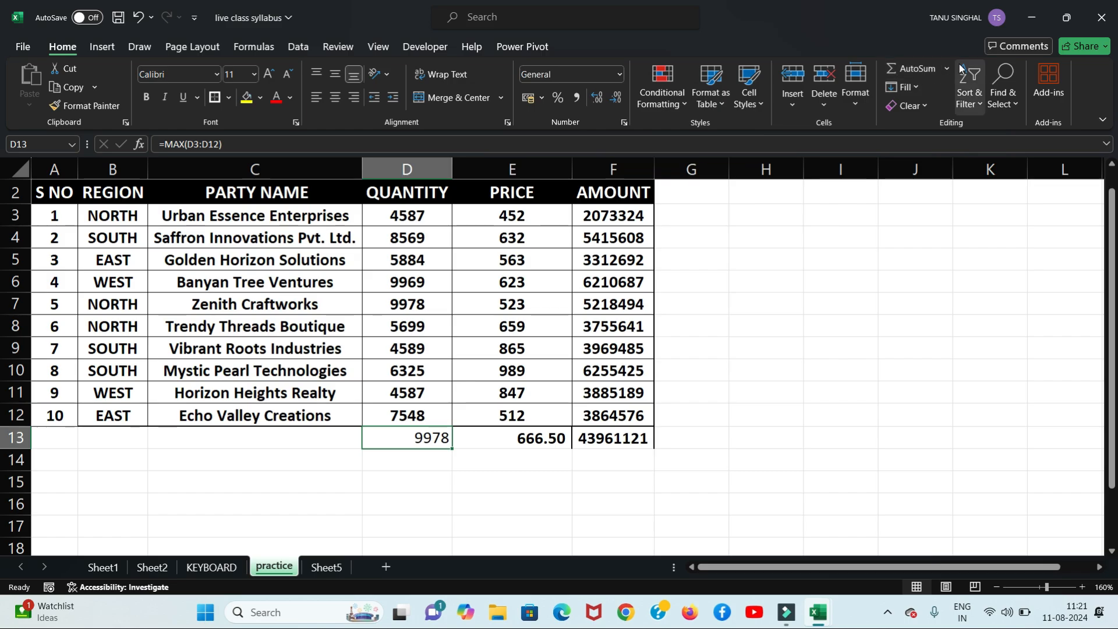
pyautogui.click(948, 69)
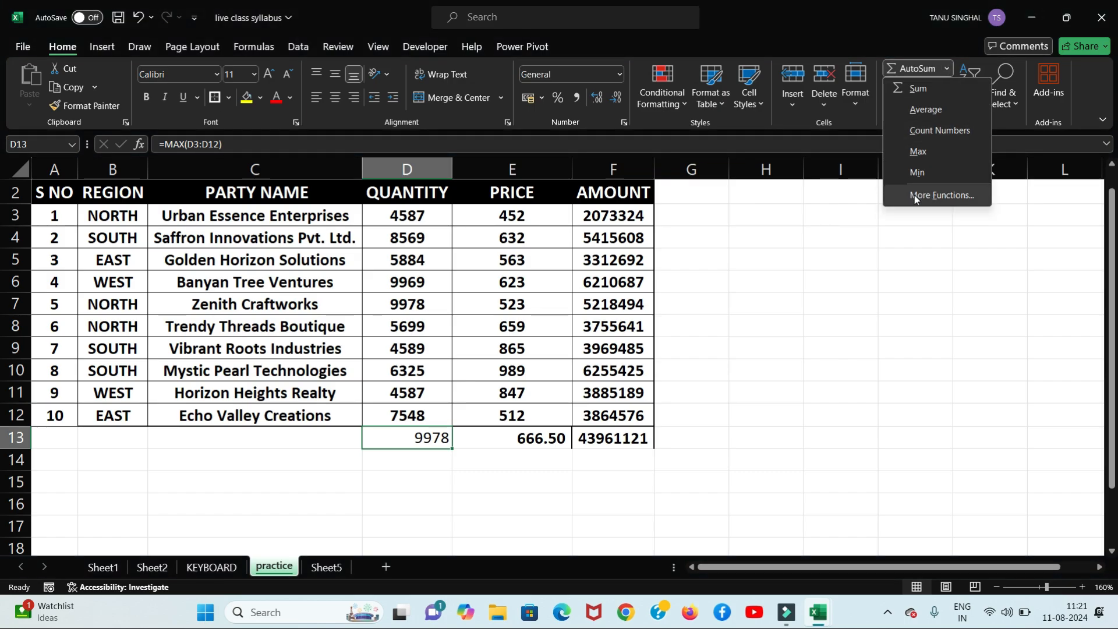
pyautogui.click(941, 195)
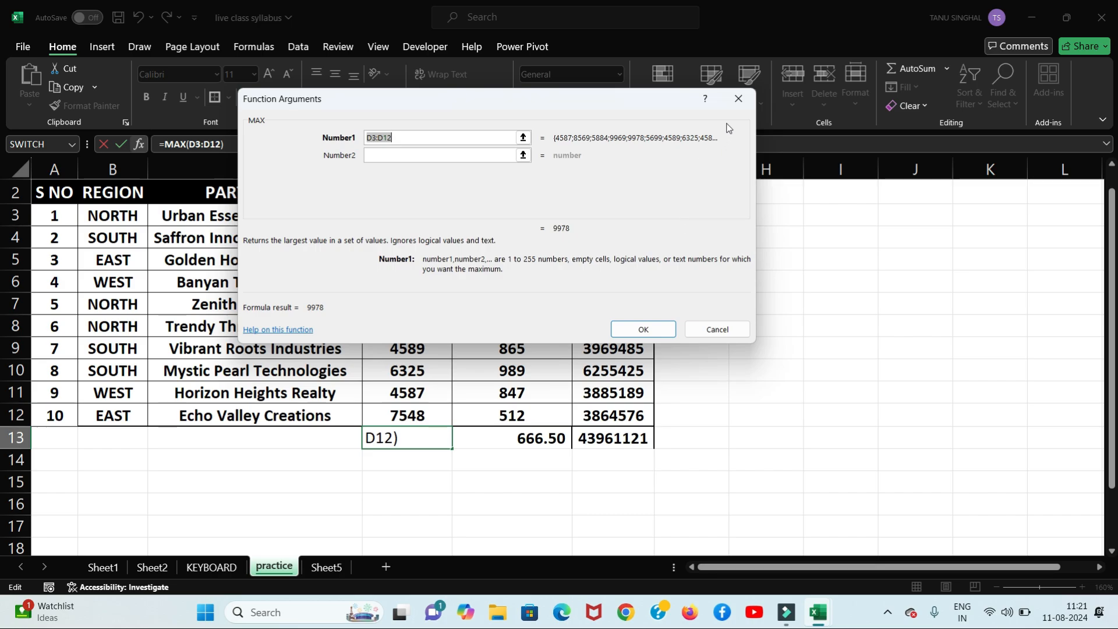
pyautogui.click(741, 102)
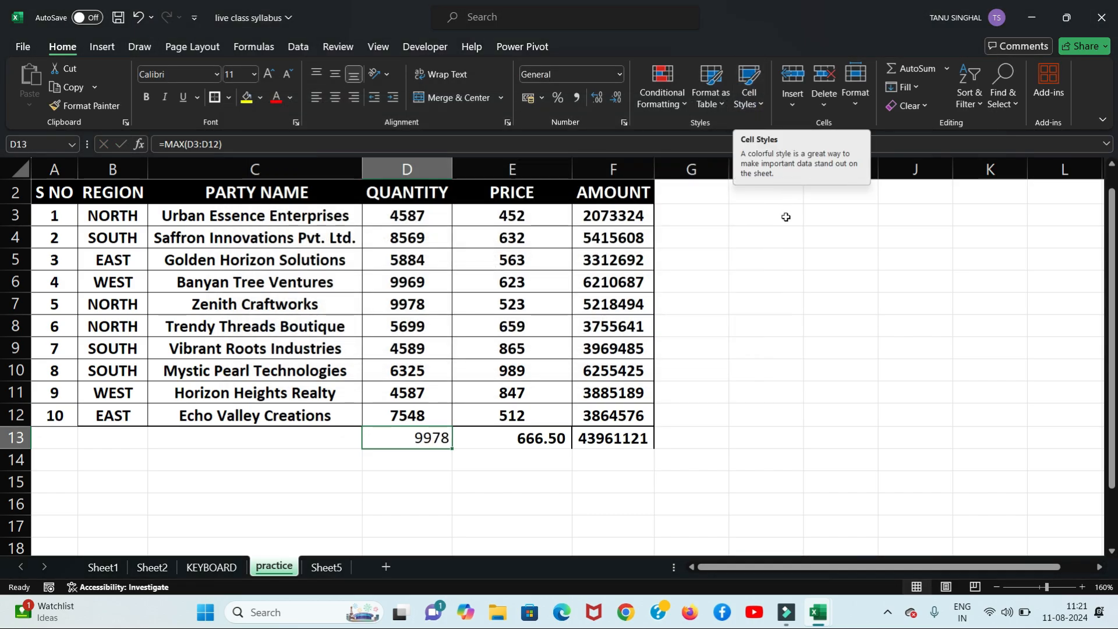
pyautogui.click(948, 69)
pyautogui.click(817, 261)
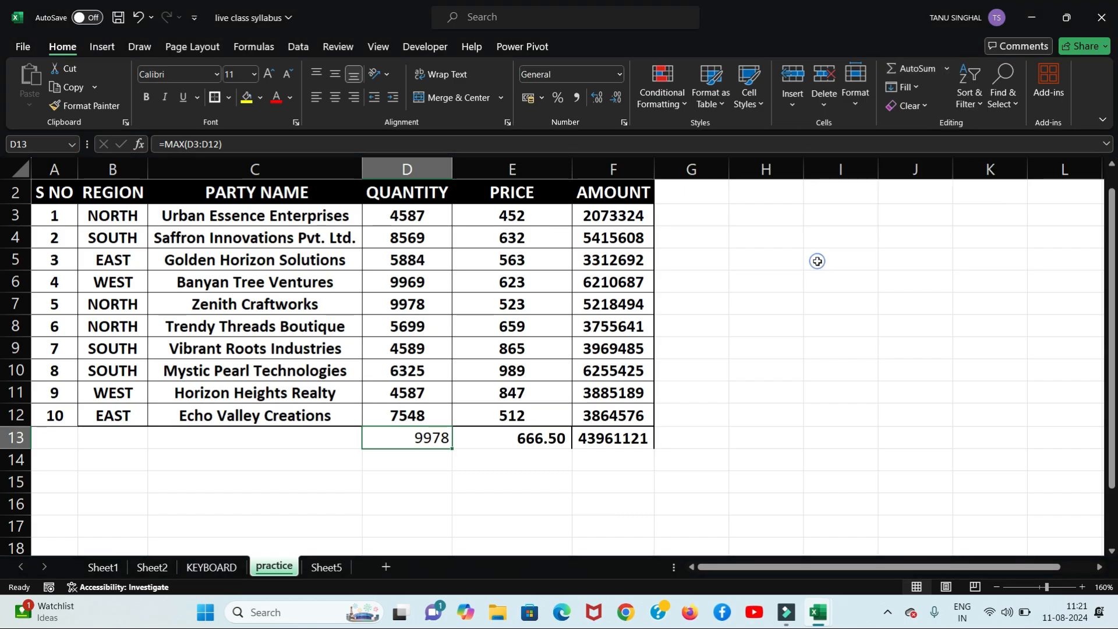
pyautogui.click(599, 440)
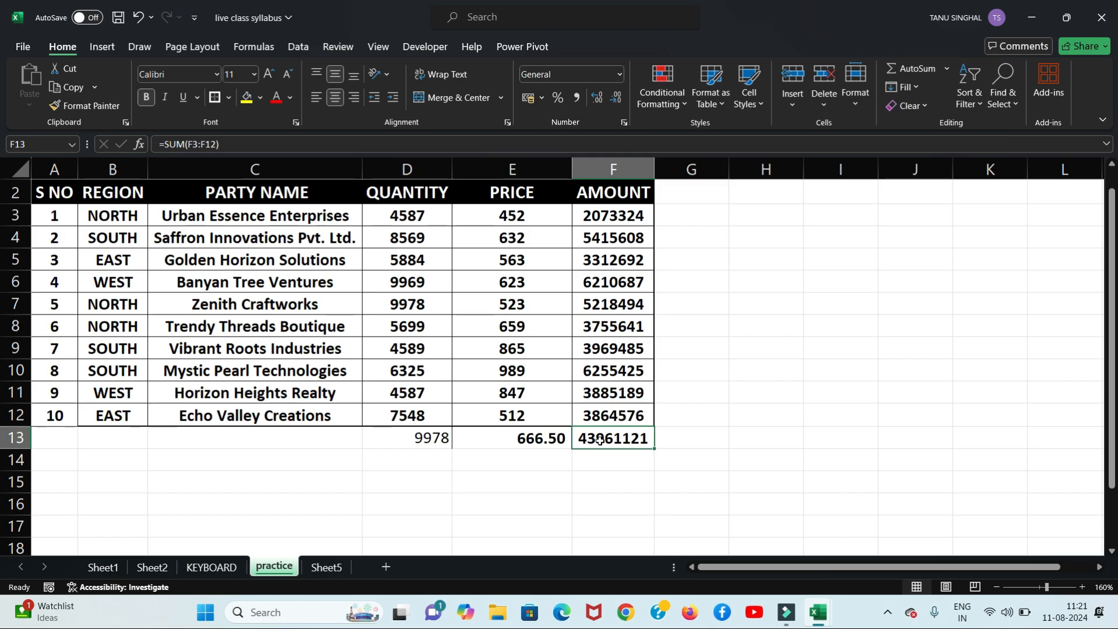
# Step: Clear the AMOUNT total from F13
pyautogui.press('Delete')
pyautogui.click(762, 392)
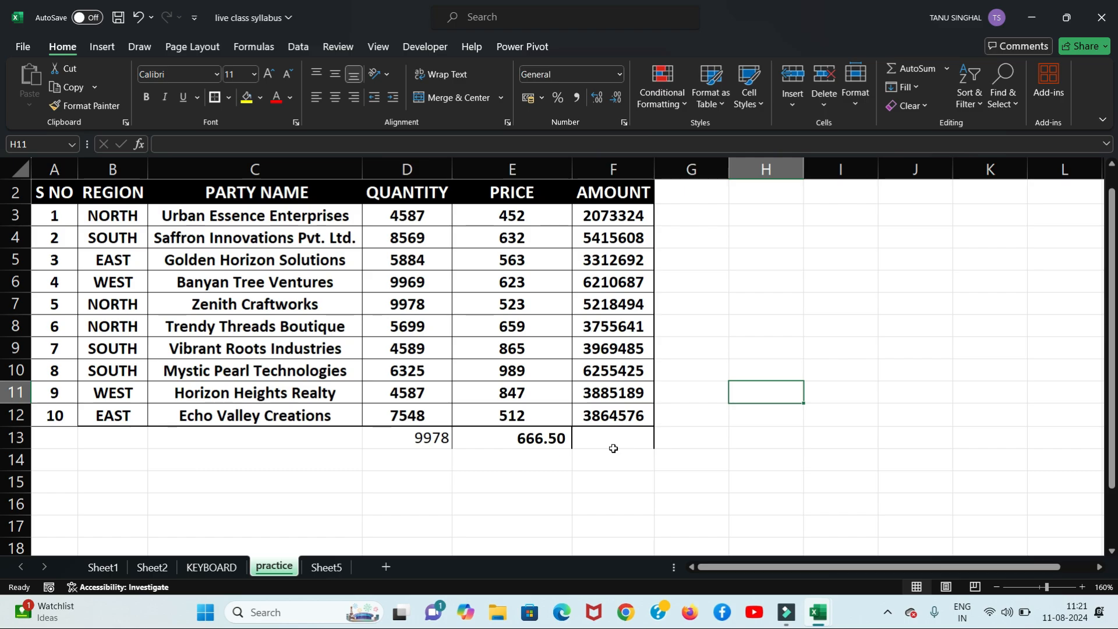
pyautogui.click(739, 413)
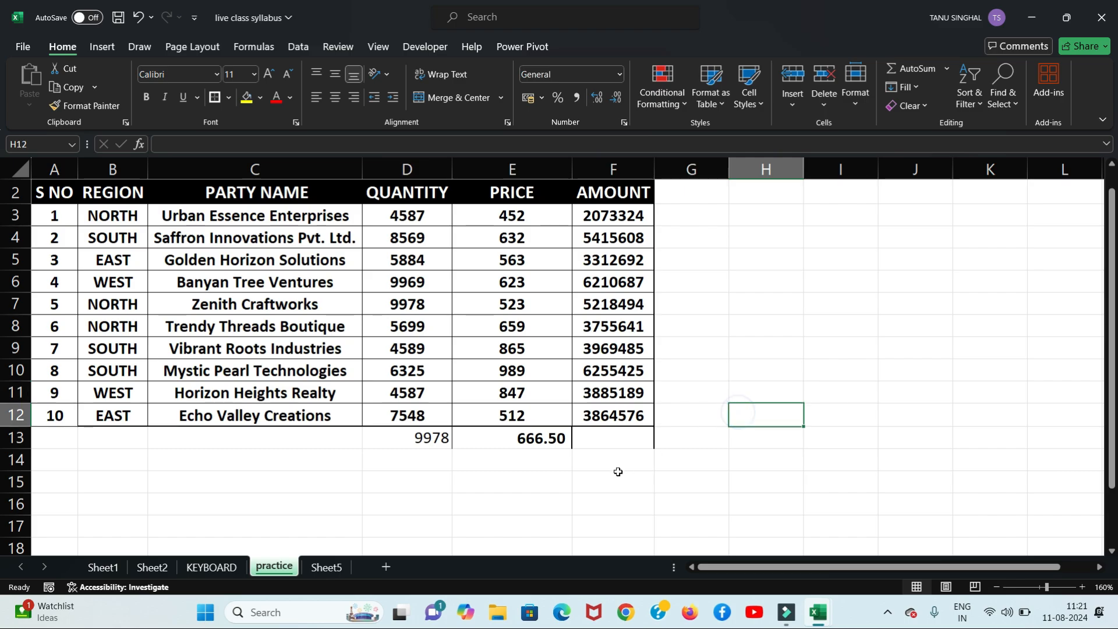
pyautogui.click(611, 439)
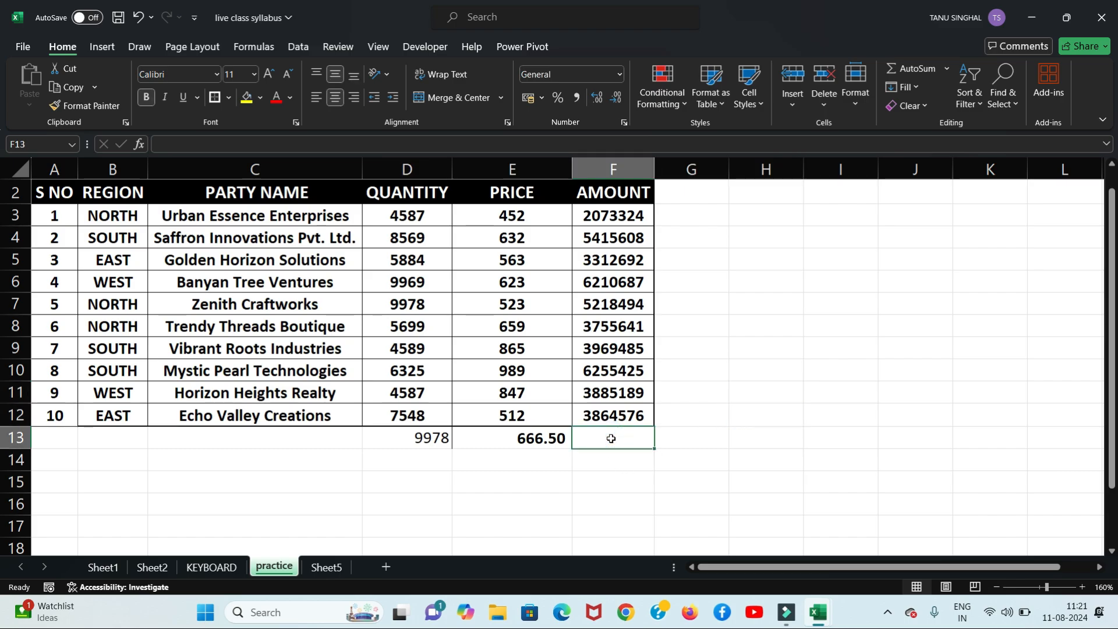
# Step: Add an 'alt =' note in H4, re-total F13 with Alt+=, then clear H4
pyautogui.click(771, 239)
pyautogui.write('alt =')
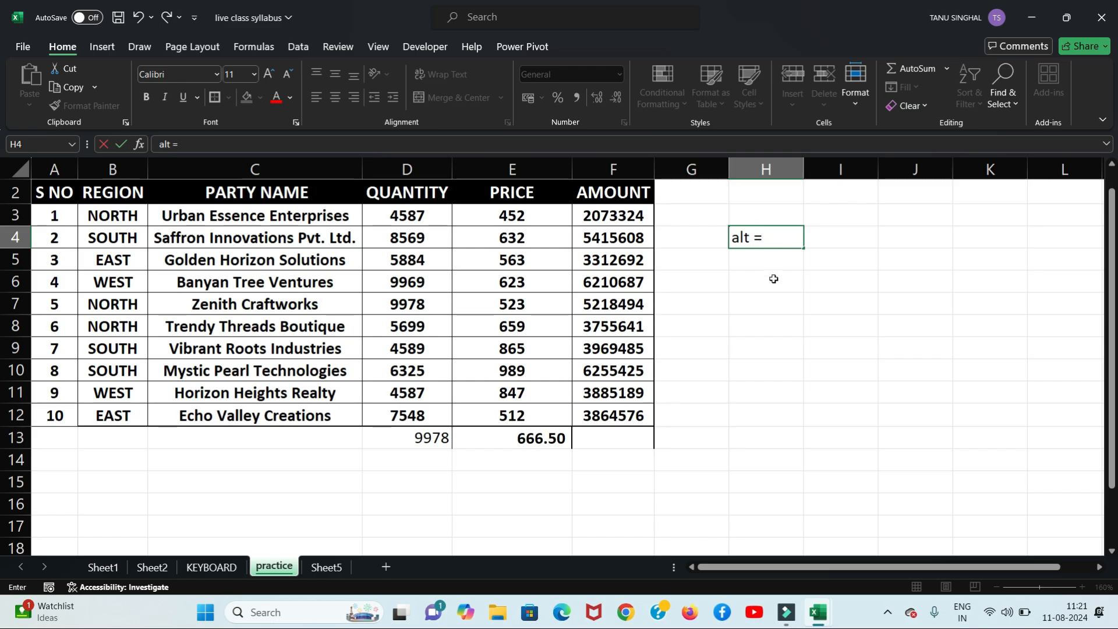
pyautogui.click(775, 282)
pyautogui.click(606, 440)
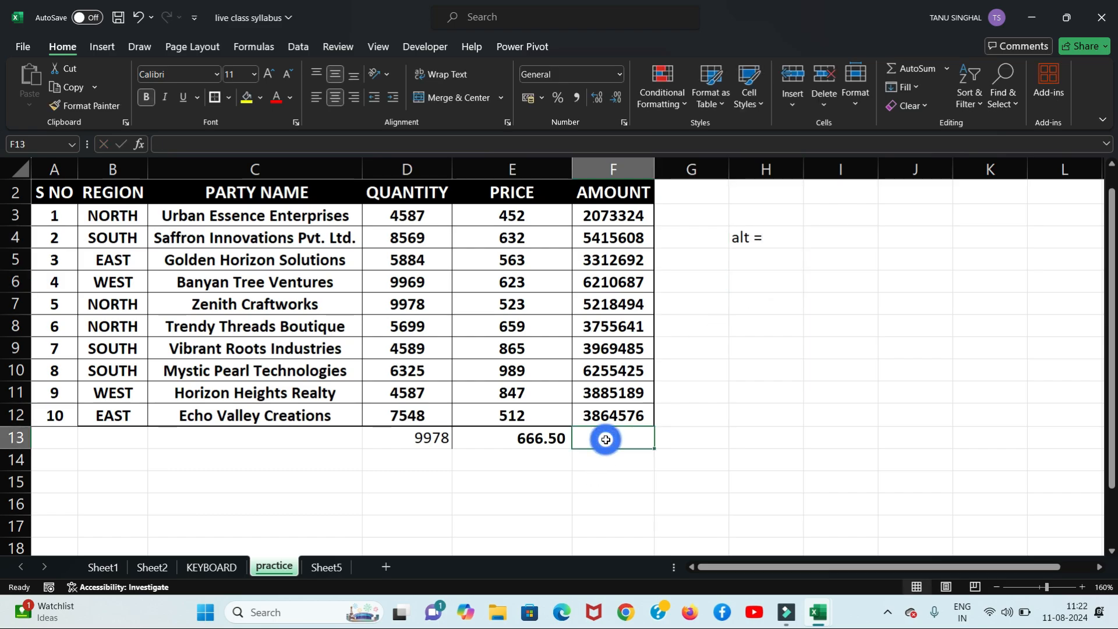
pyautogui.hotkey('alt', '=')
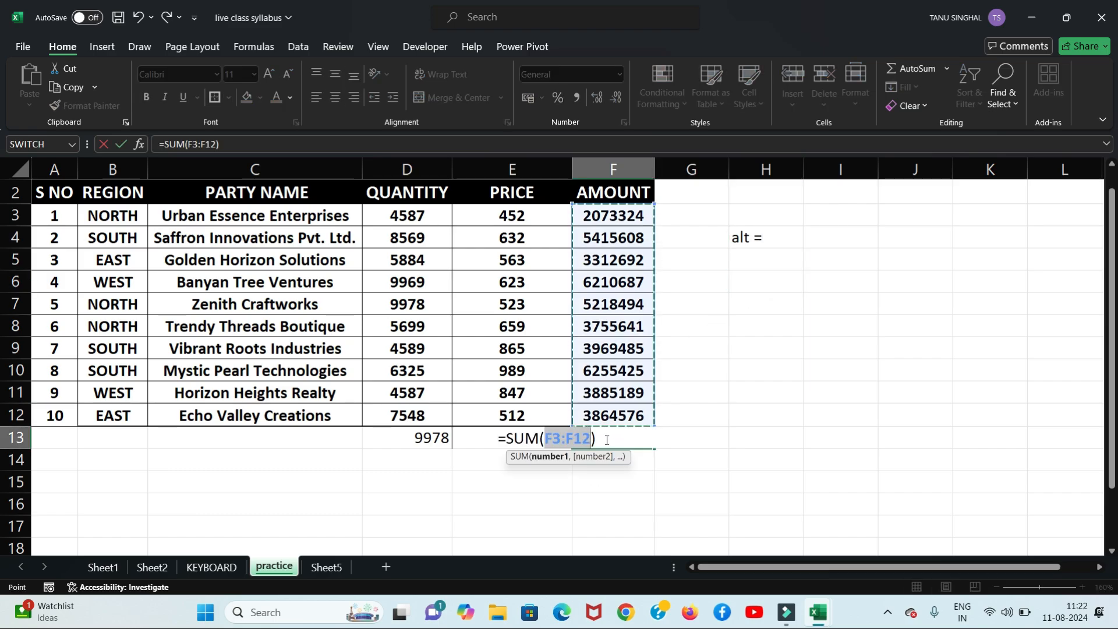
pyautogui.press('Return')
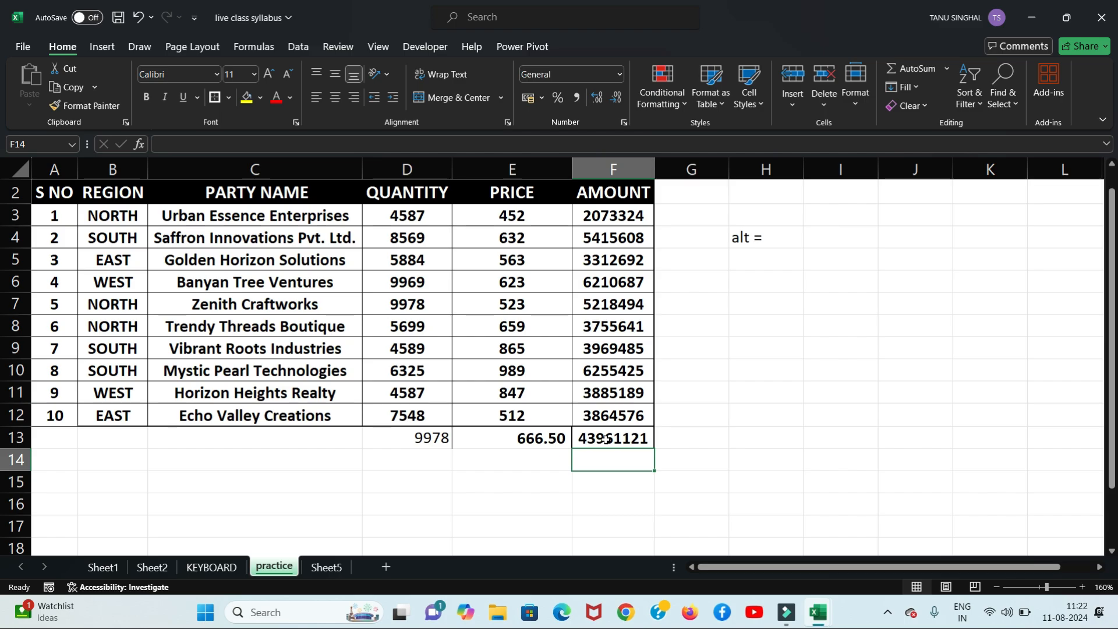
pyautogui.click(759, 232)
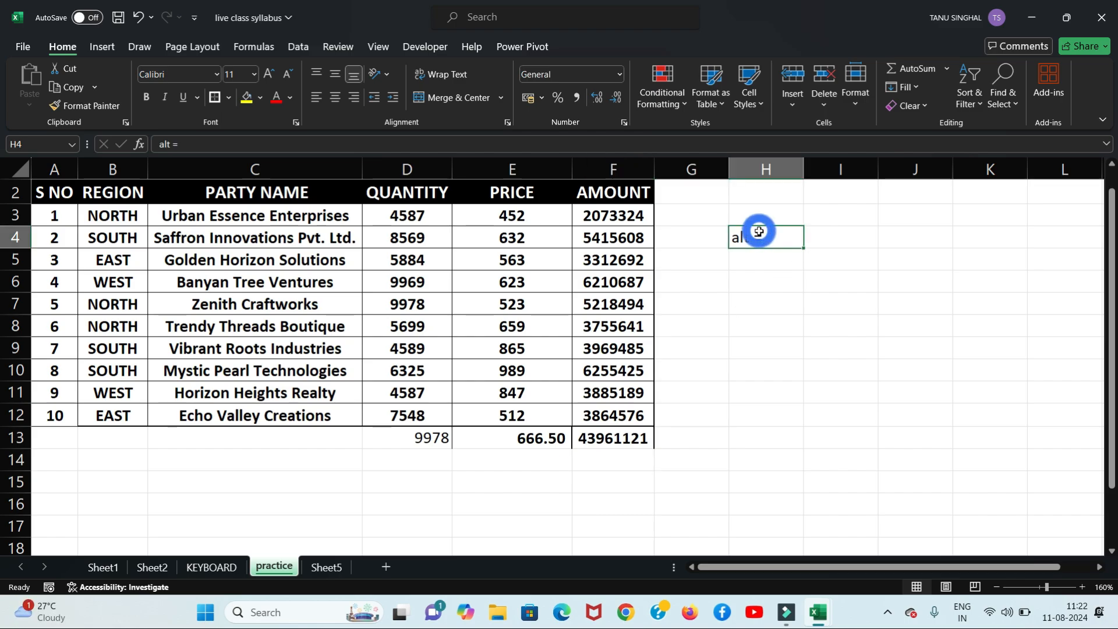
pyautogui.press('Delete')
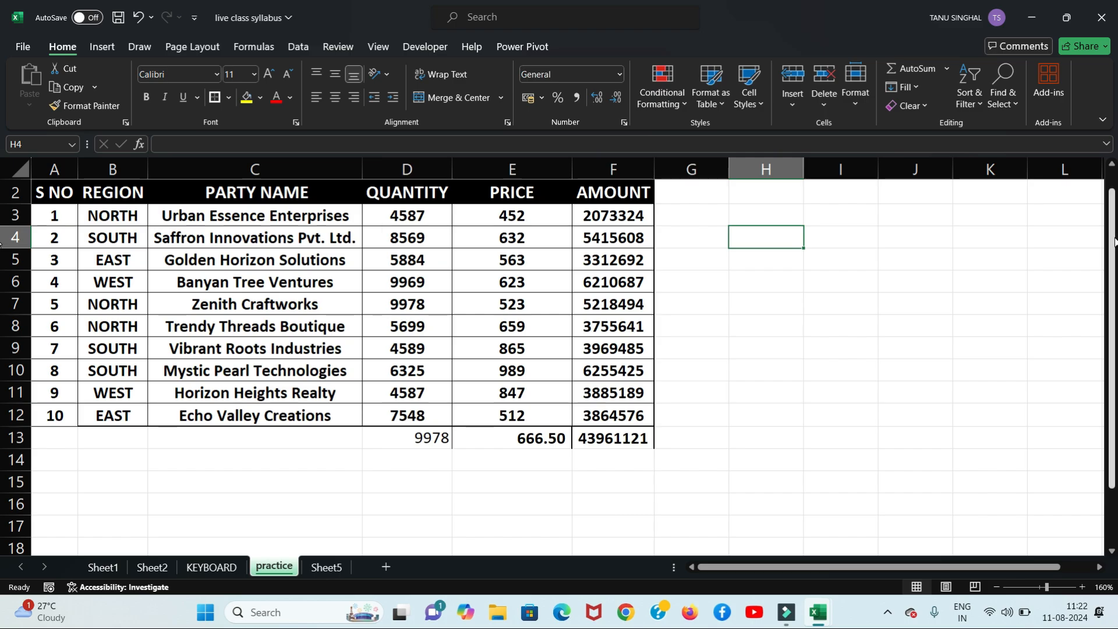
# Step: On Sheet5, delete column A holding the QRMP scheme text
pyautogui.moveTo(1114, 239); pyautogui.dragTo(1115, 344)
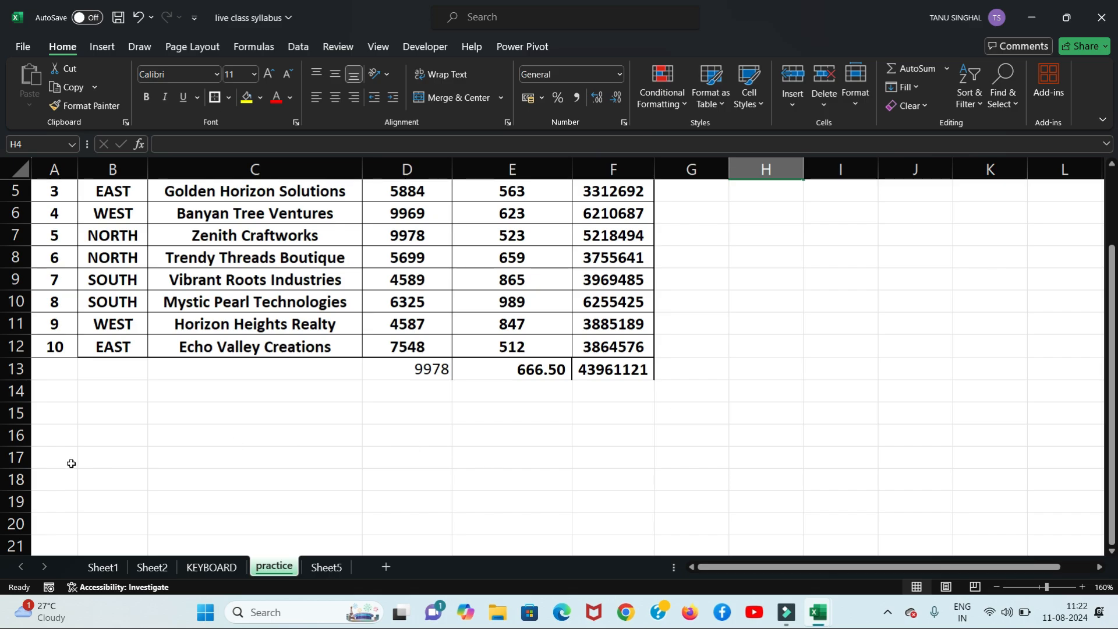
pyautogui.click(22, 413)
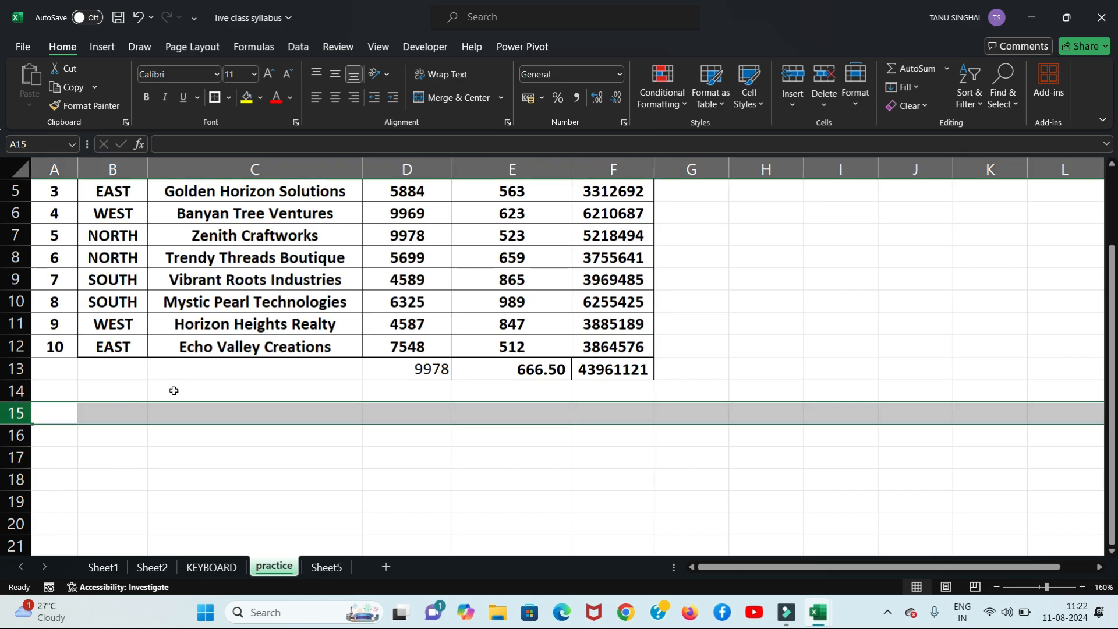
pyautogui.click(396, 457)
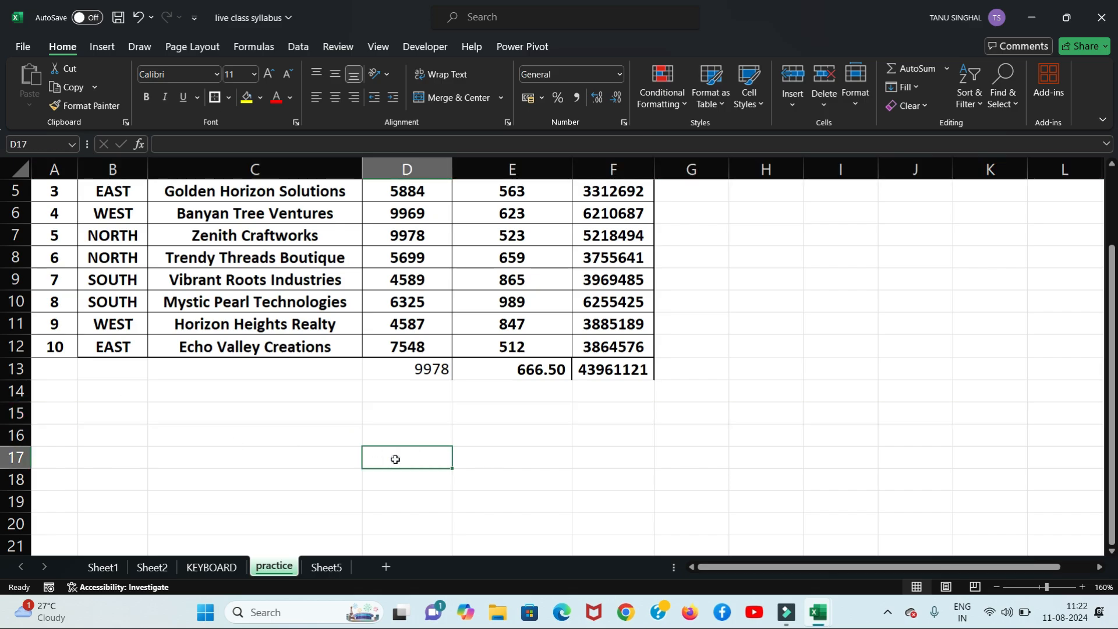
pyautogui.click(326, 568)
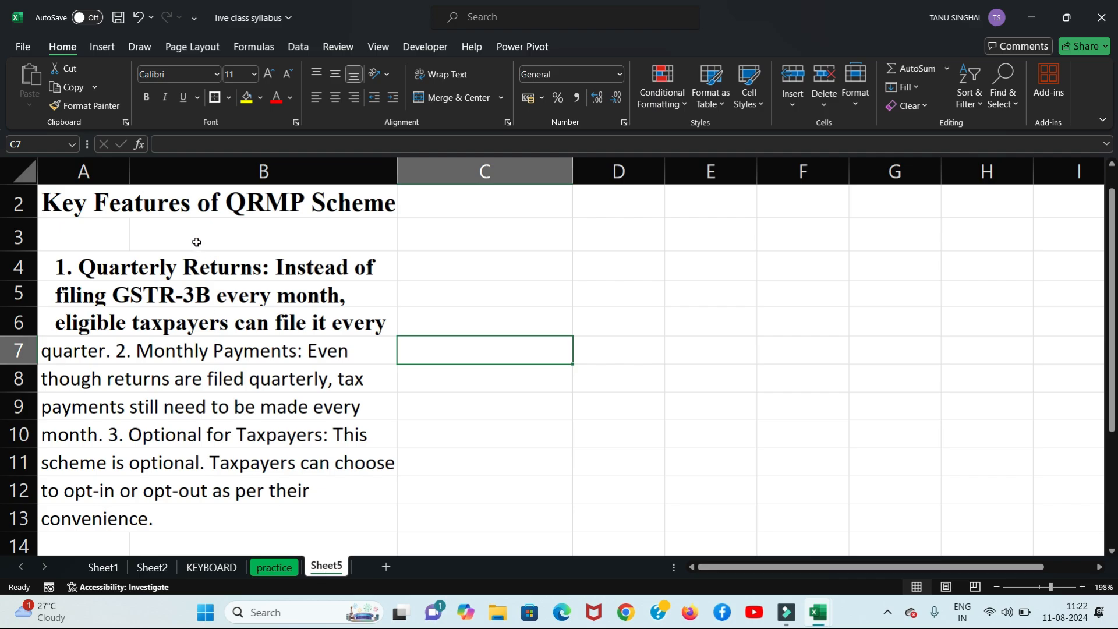
pyautogui.click(84, 170)
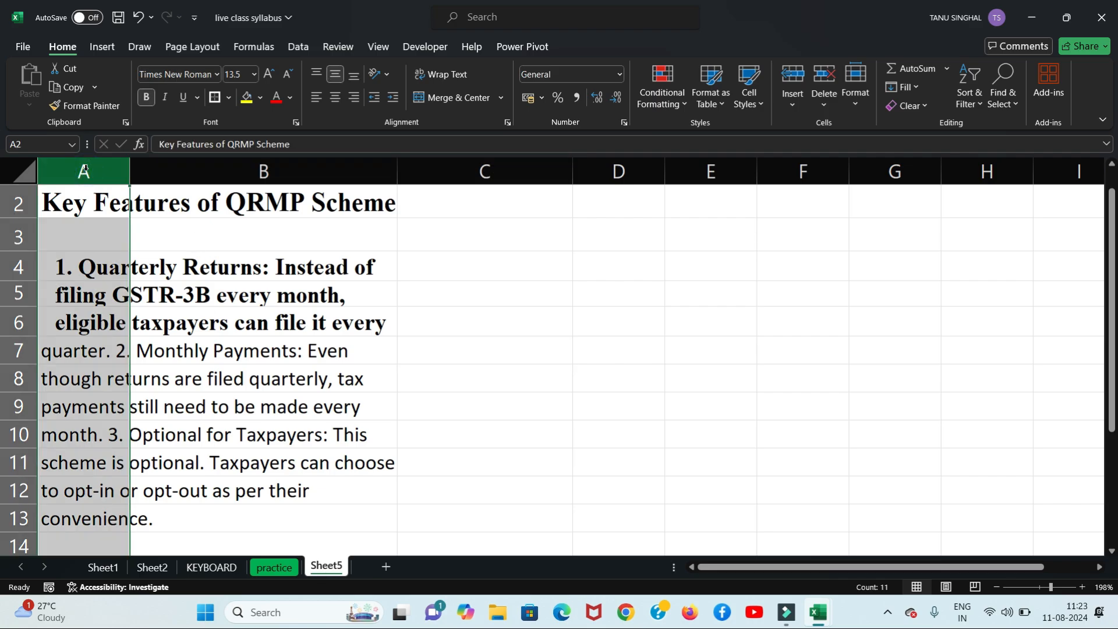
pyautogui.hotkey('ctrl', '-')
pyautogui.hotkey('ctrl', '-')
# Step: Enter the number 1 in cell C4
pyautogui.click(468, 344)
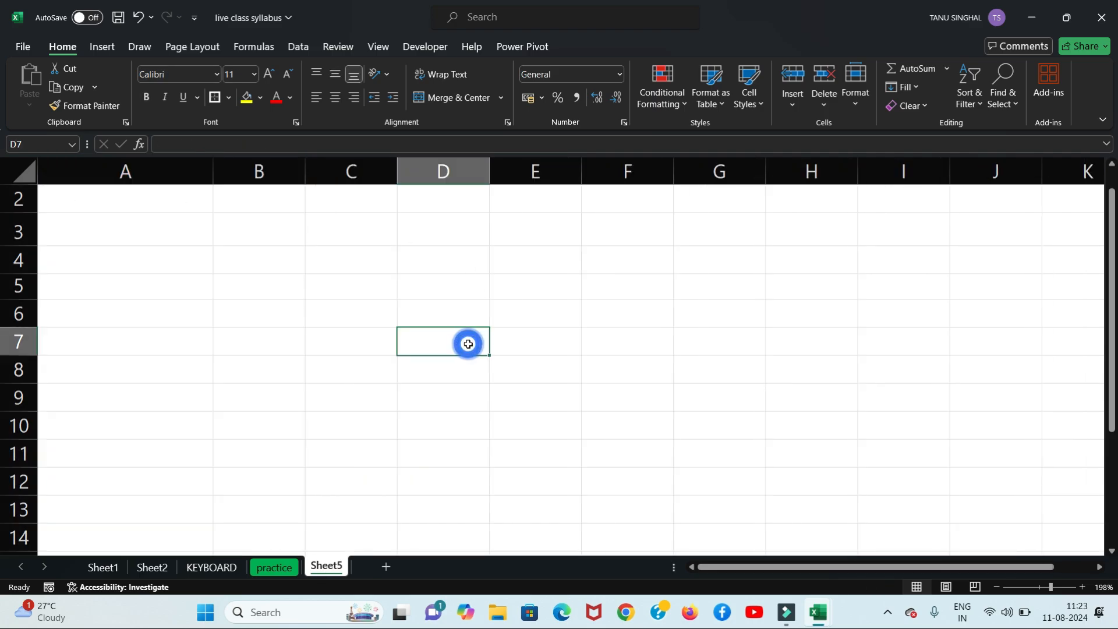
pyautogui.click(344, 265)
pyautogui.write('1')
pyautogui.press('Return')
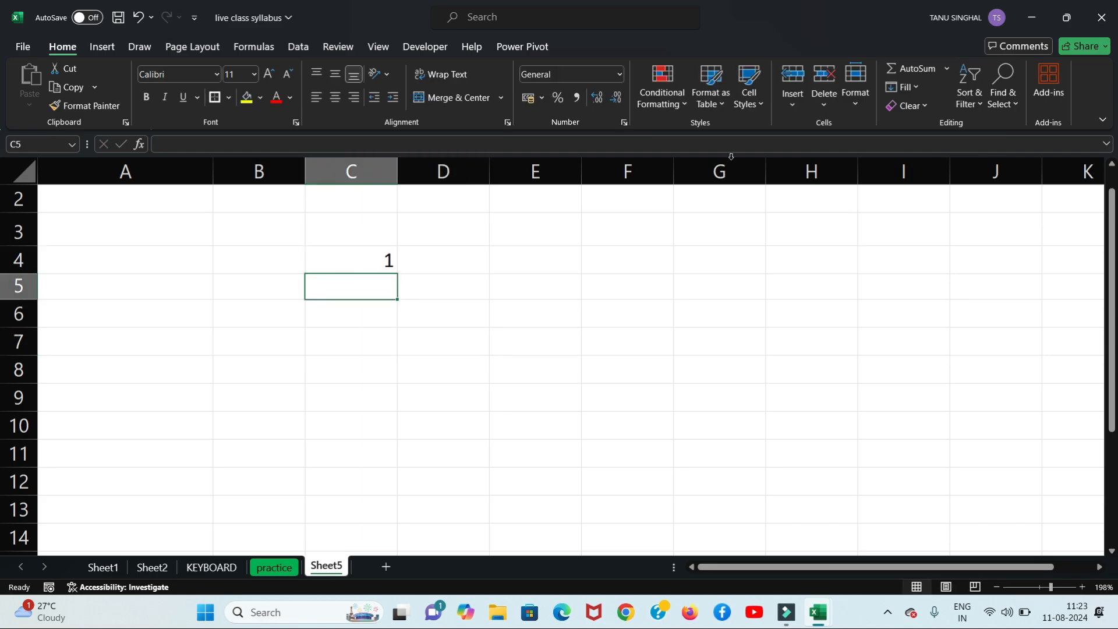
pyautogui.click(922, 86)
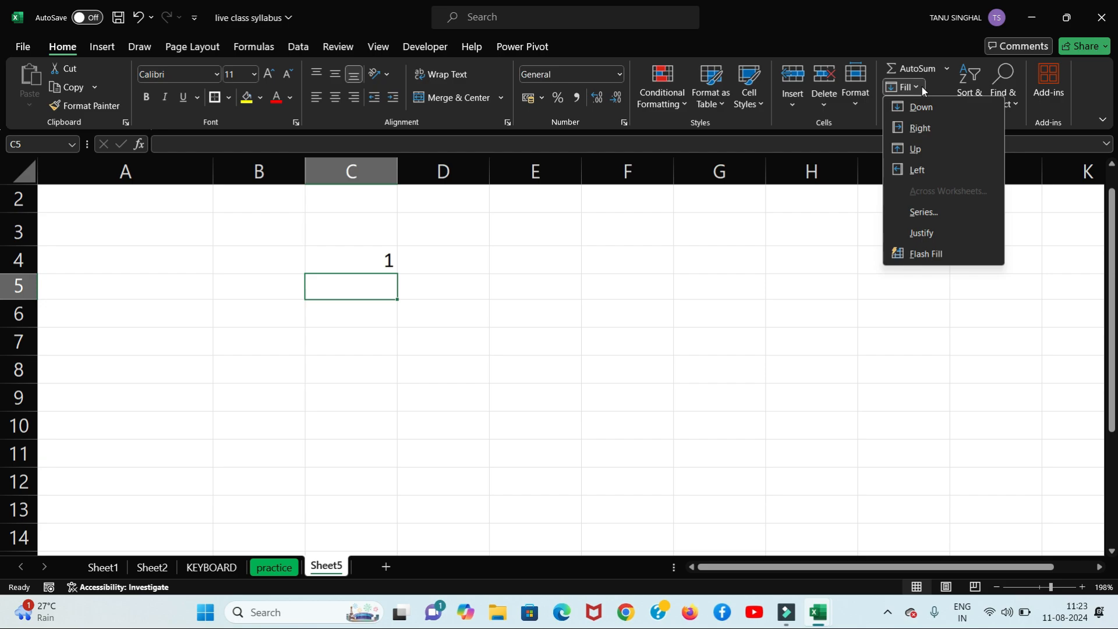
pyautogui.click(564, 269)
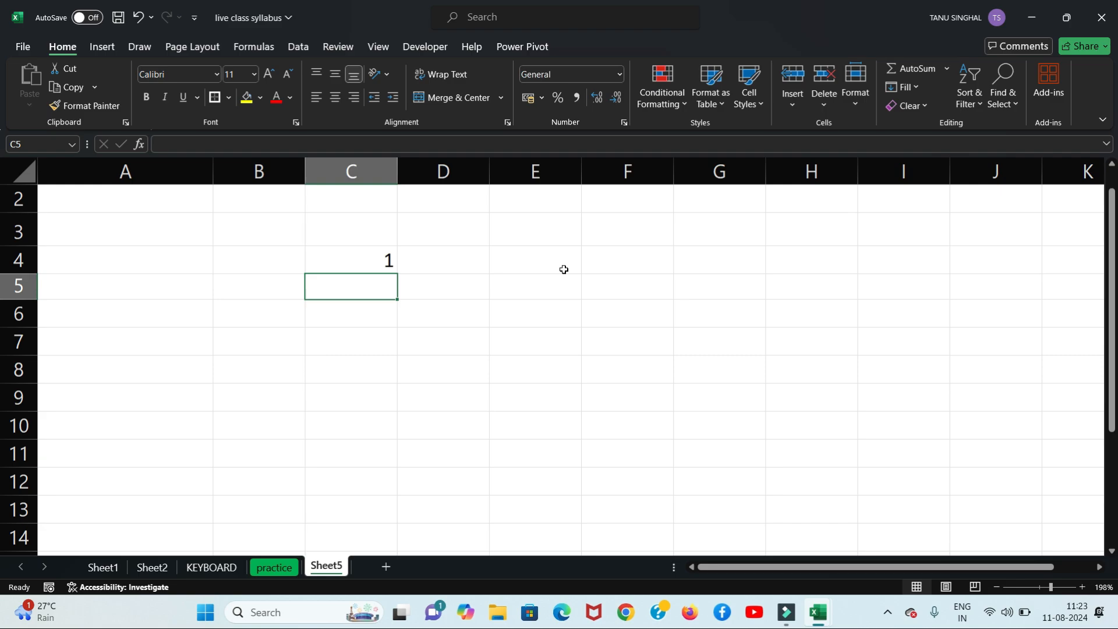
# Step: Replace the 1 in C4 with a short typed name
pyautogui.click(362, 260)
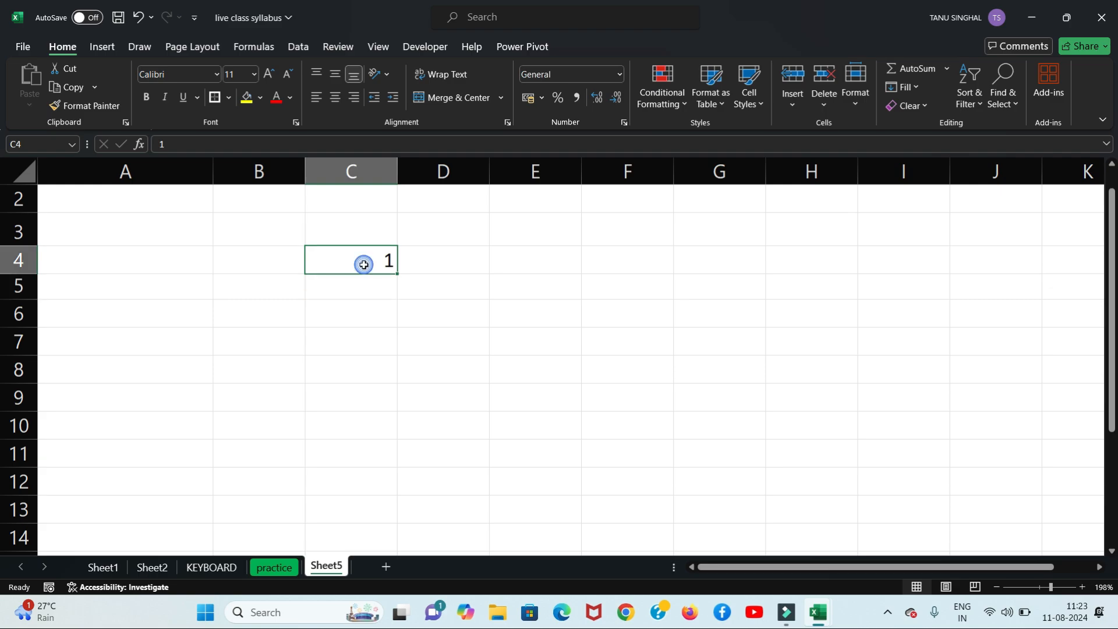
pyautogui.write('tannu')
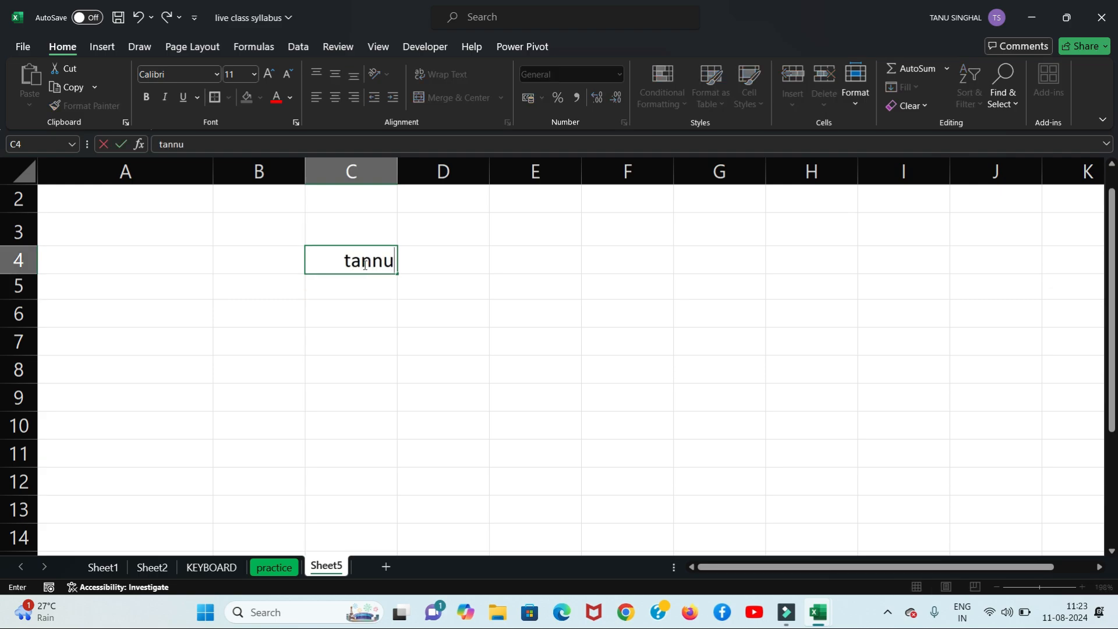
pyautogui.press('Return')
pyautogui.click(364, 264)
pyautogui.press('Return')
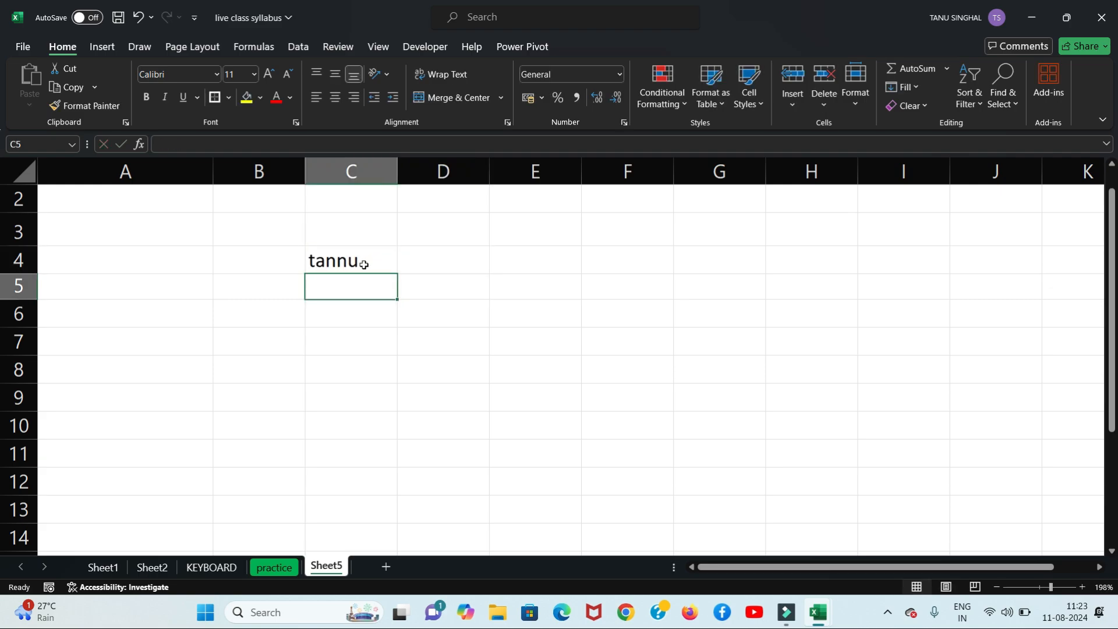
# Step: Copy the name in C4 and paste it into C5
pyautogui.click(364, 265)
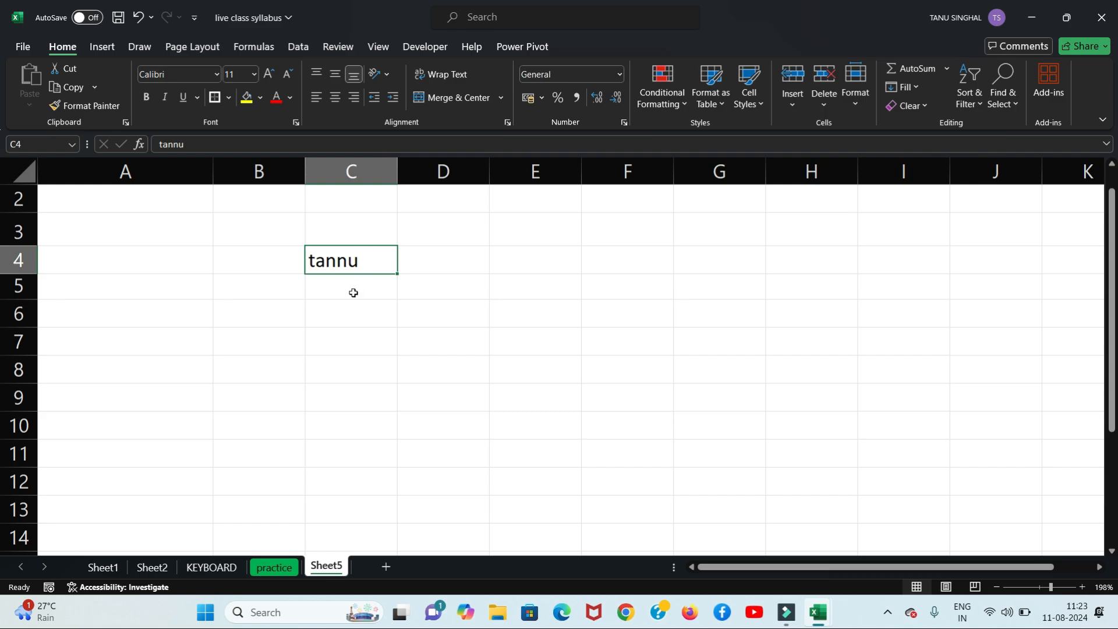
pyautogui.hotkey('ctrl', 'c')
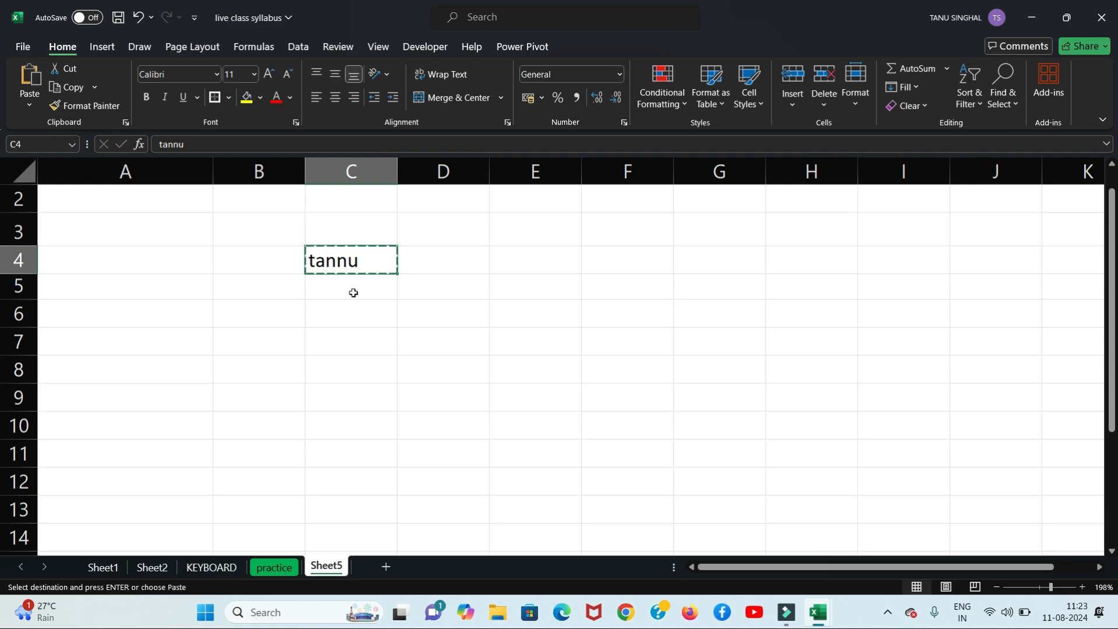
pyautogui.click(353, 293)
pyautogui.hotkey('ctrl', 'v')
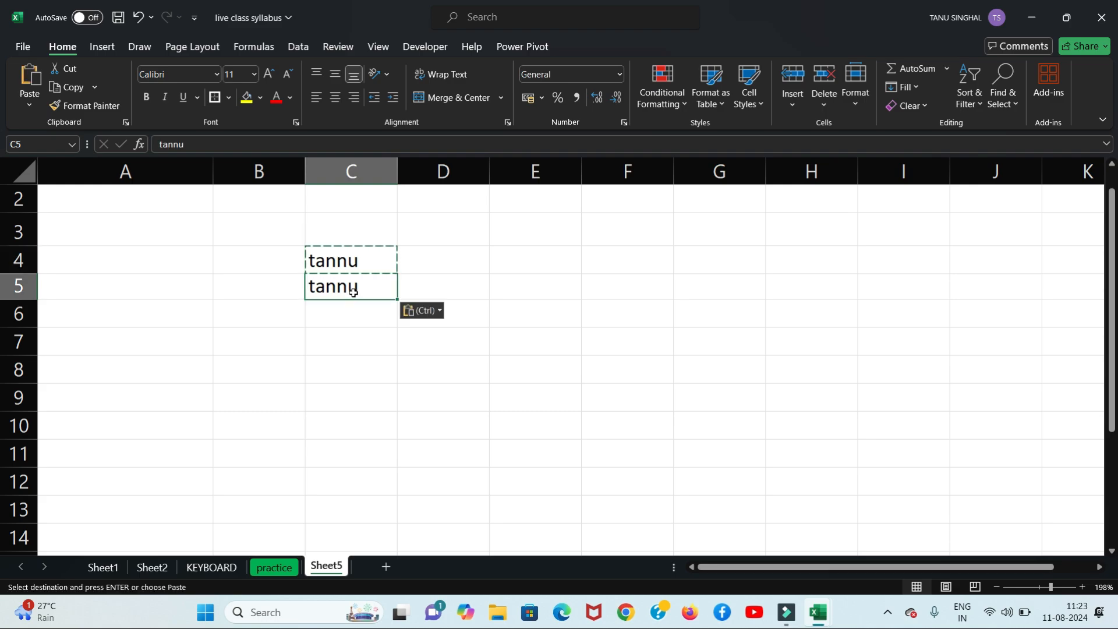
pyautogui.press('Escape')
# Step: Undo the paste into C5, then undo a Fill Down mistakenly applied to C4
pyautogui.hotkey('ctrl', 'z')
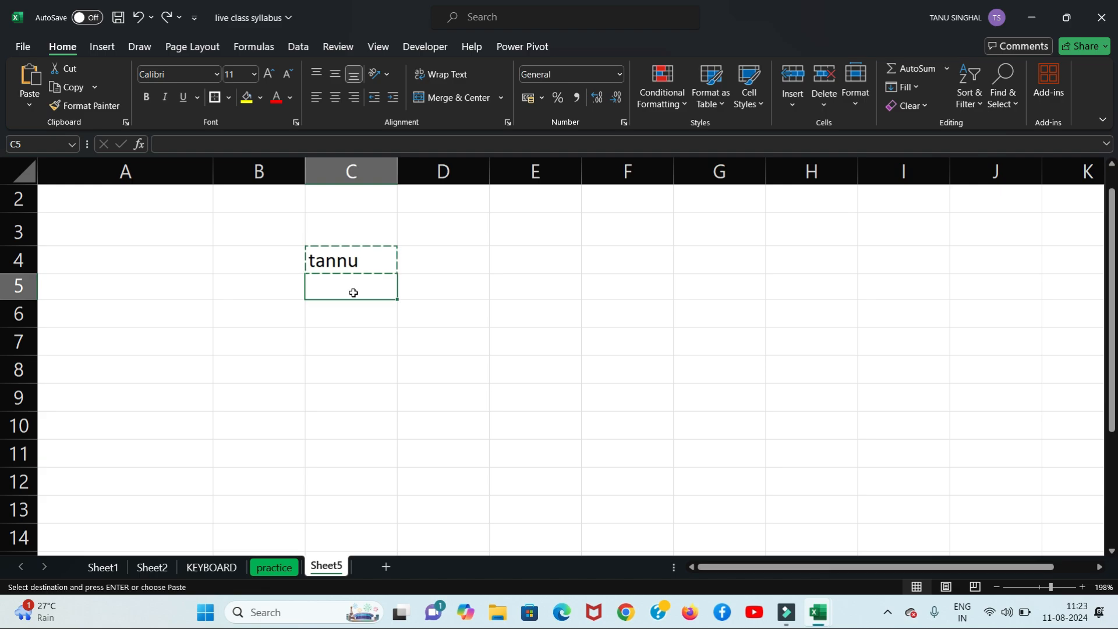
pyautogui.press('Escape')
pyautogui.click(511, 293)
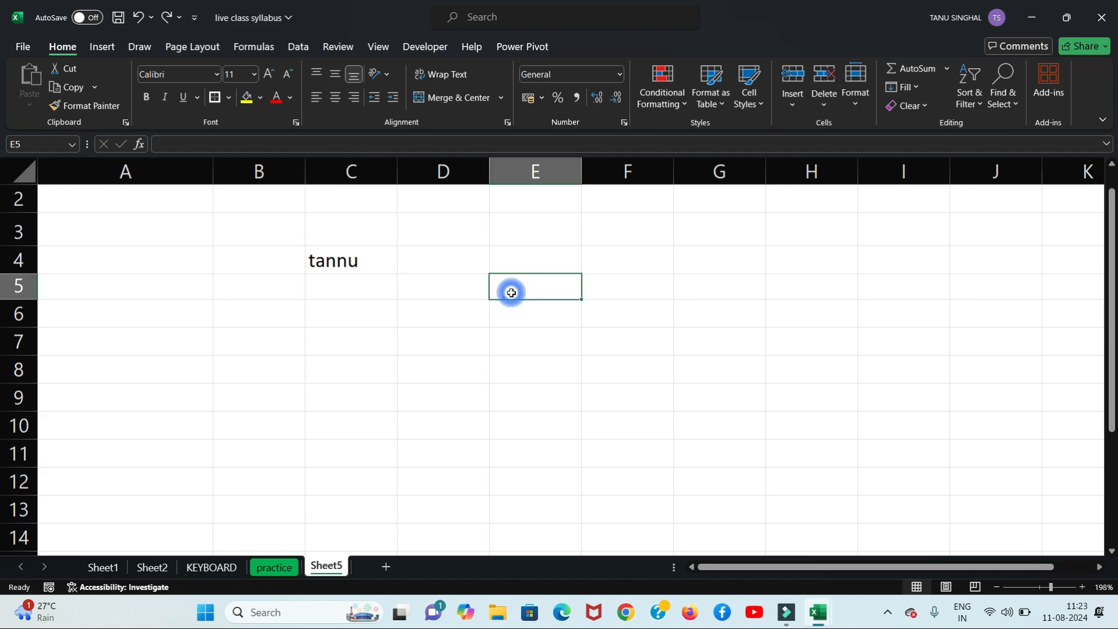
pyautogui.click(349, 258)
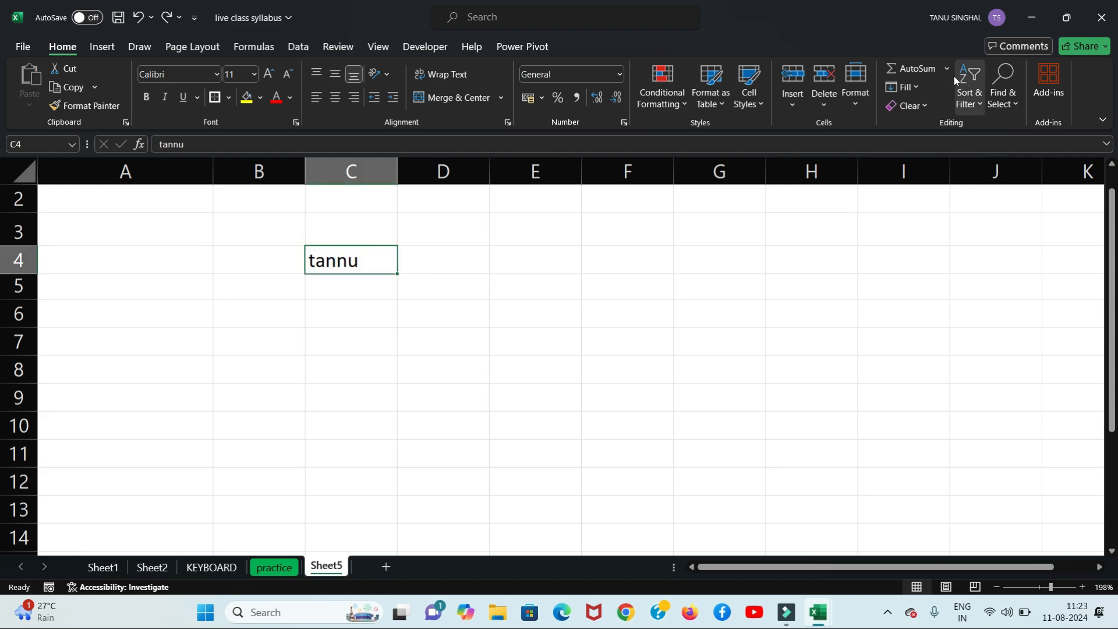
pyautogui.click(921, 86)
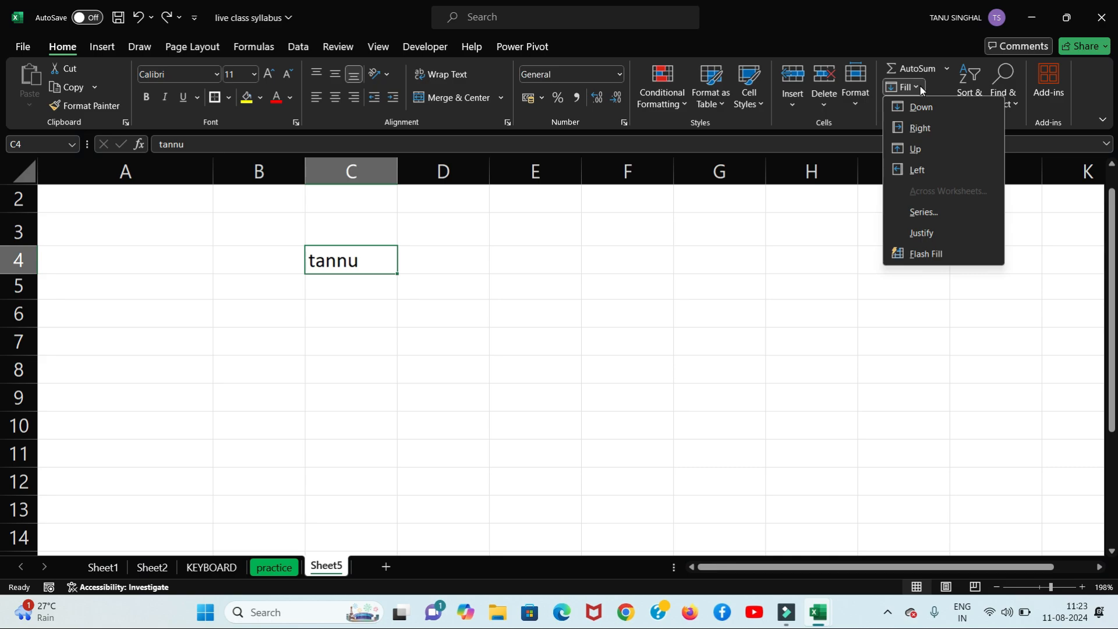
pyautogui.click(923, 107)
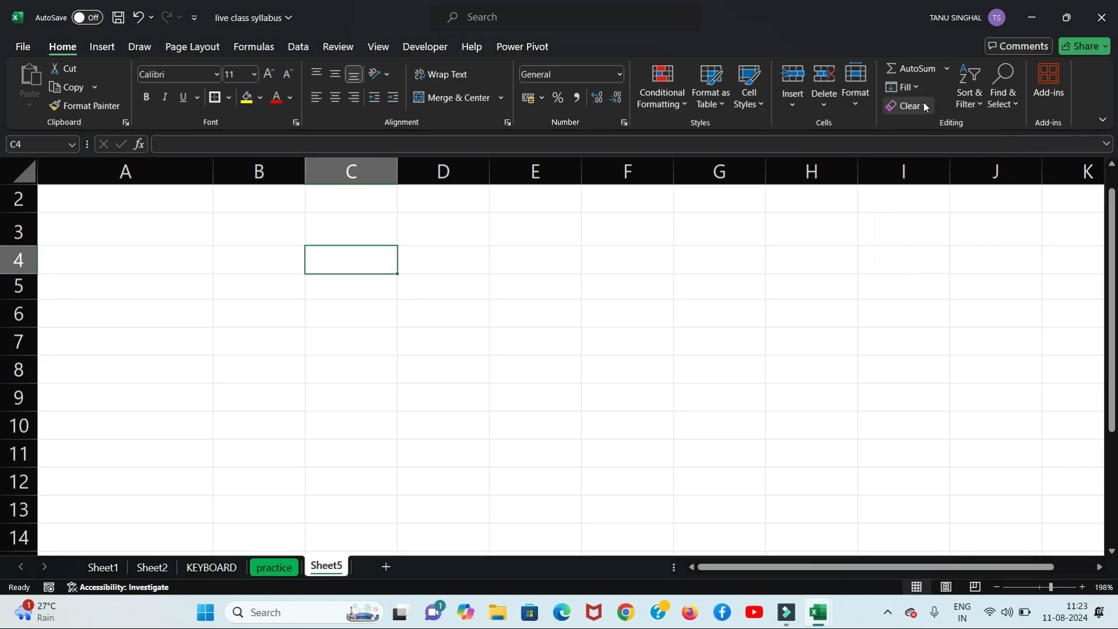
pyautogui.hotkey('ctrl', 'z')
# Step: Fill the name from C4 down into C5 with Home > Fill > Down
pyautogui.click(334, 285)
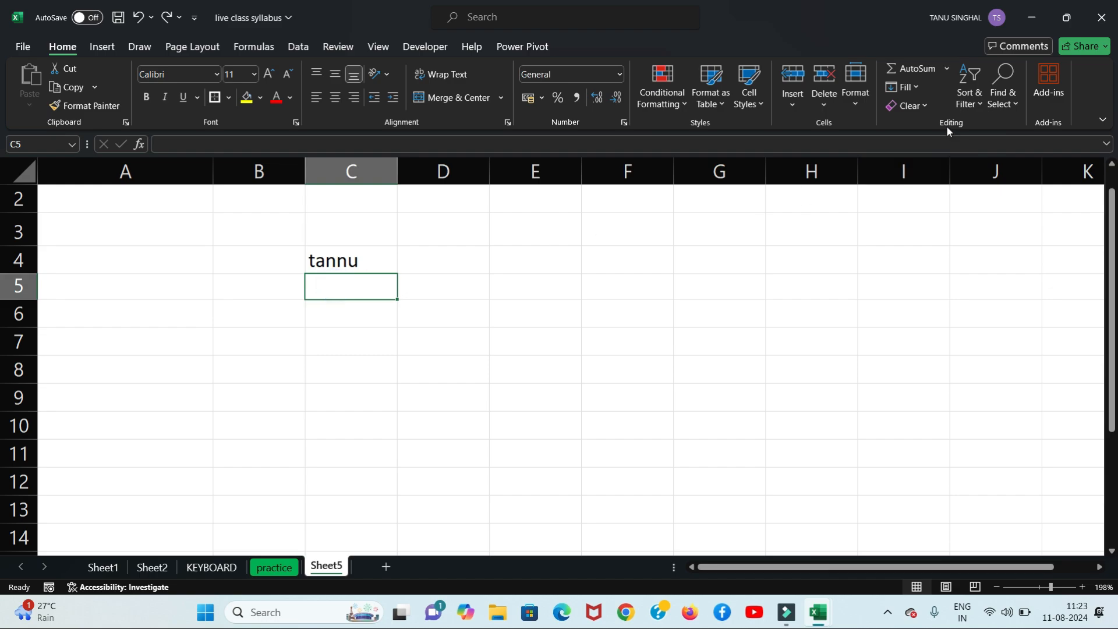
pyautogui.click(918, 86)
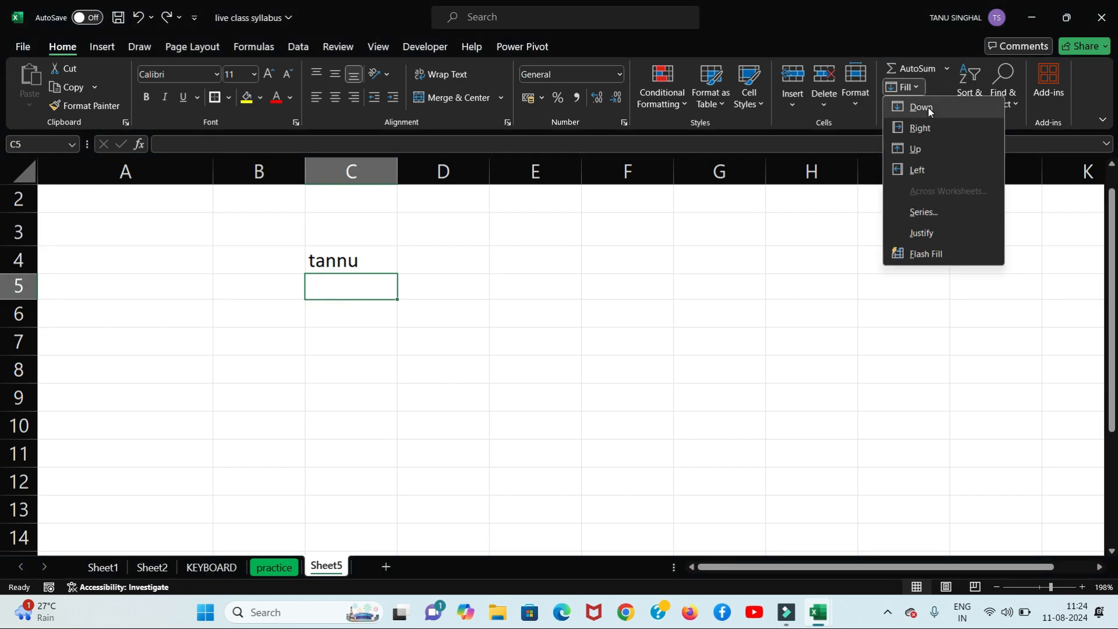
pyautogui.click(926, 106)
pyautogui.click(449, 329)
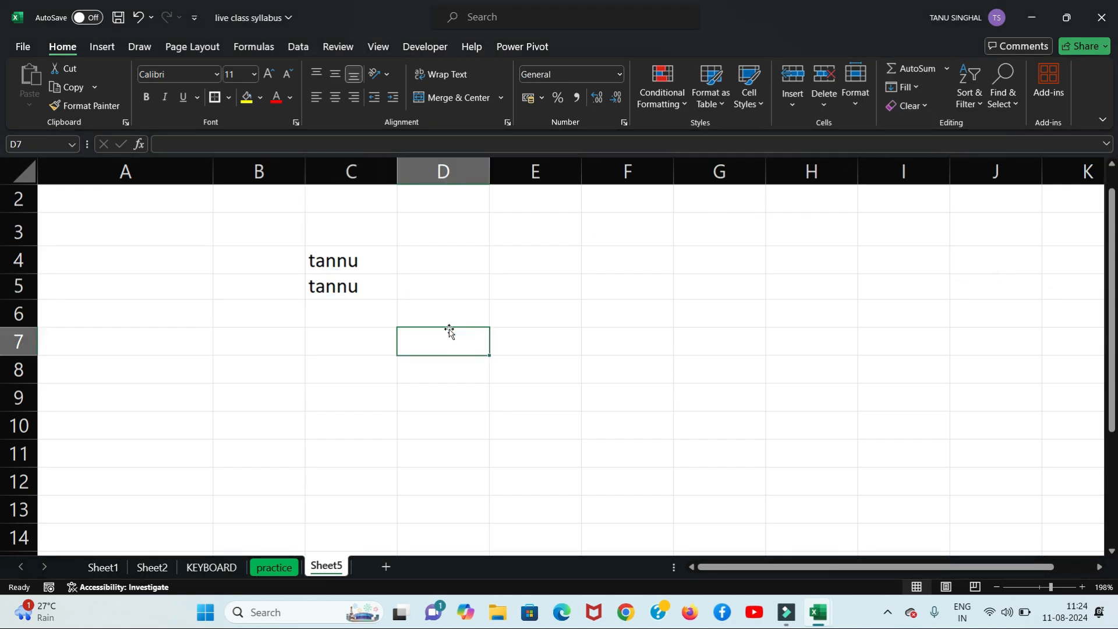
pyautogui.click(352, 289)
# Step: Clear C5 and reselect it to enter the name again
pyautogui.press('Delete')
pyautogui.click(335, 346)
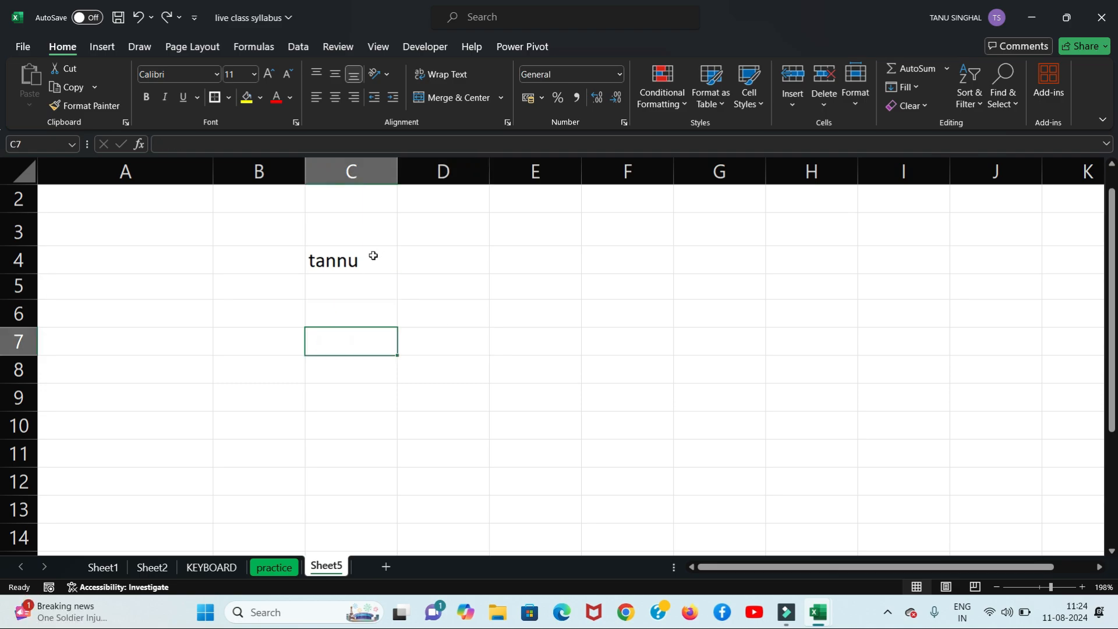
pyautogui.click(357, 283)
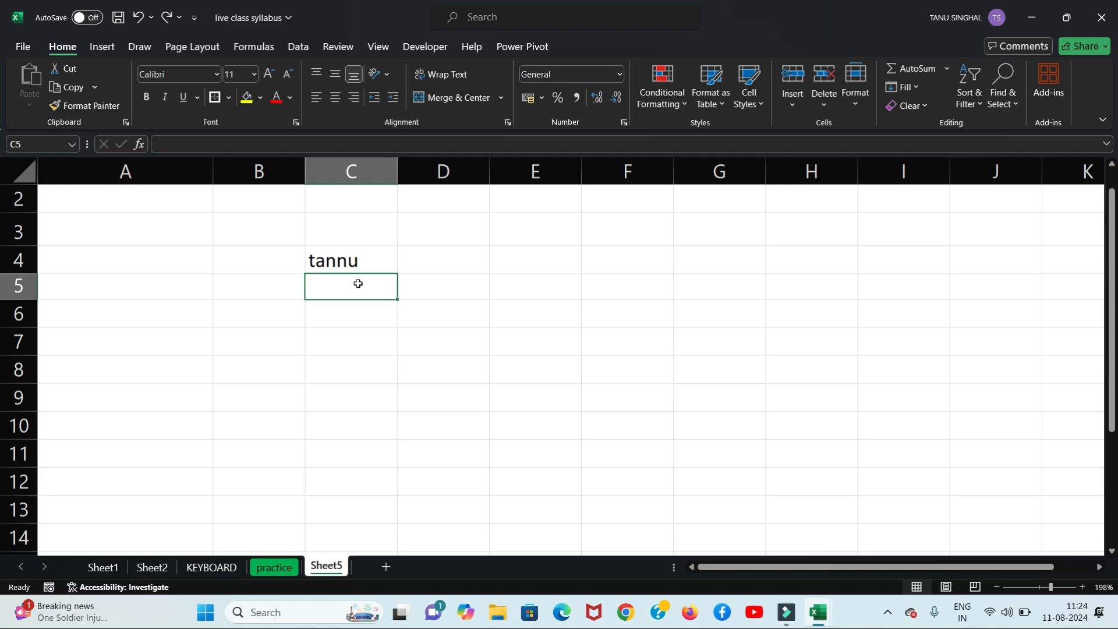
# Step: Retype the name in C5 and add the label 'ctrl d' in F3
pyautogui.write('tannu')
pyautogui.click(638, 231)
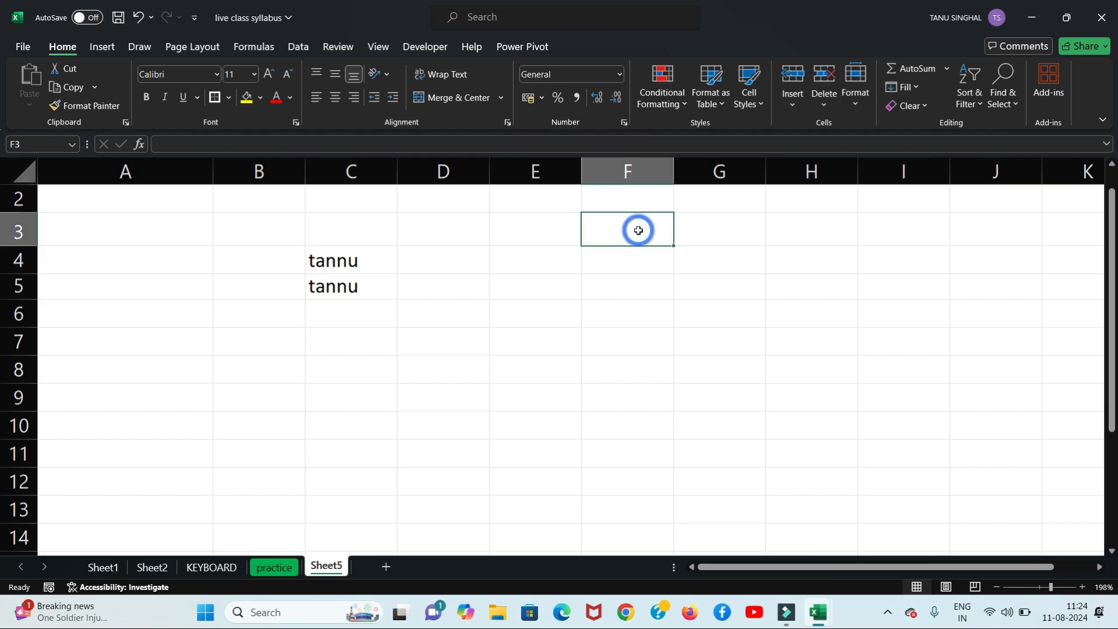
pyautogui.write('ctrl')
pyautogui.hscroll(4, 582, 203)
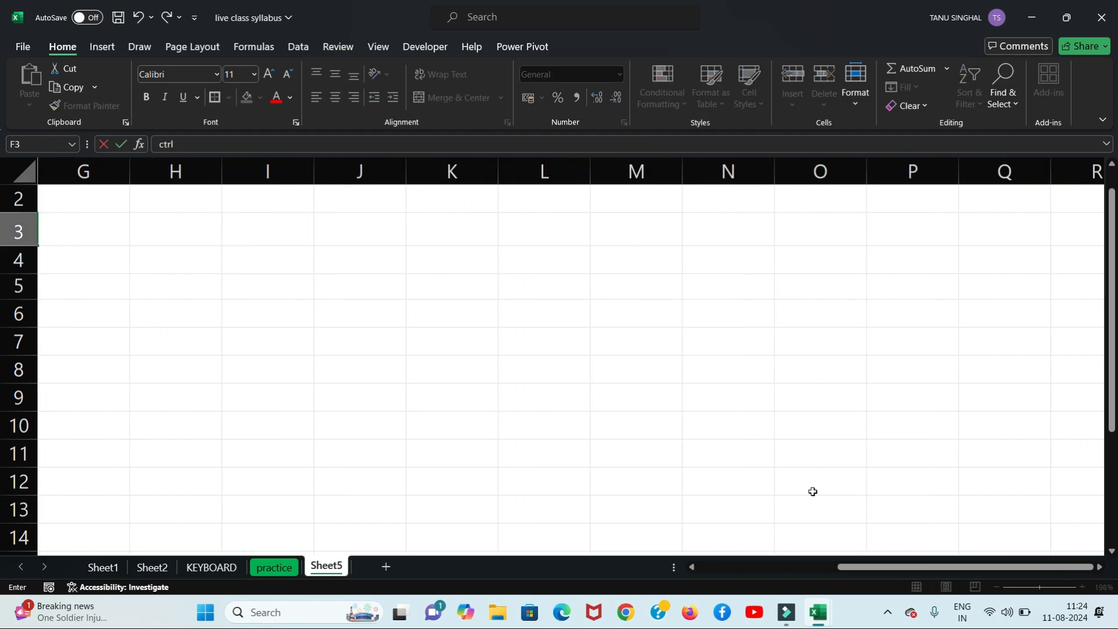
pyautogui.moveTo(868, 568); pyautogui.dragTo(632, 603)
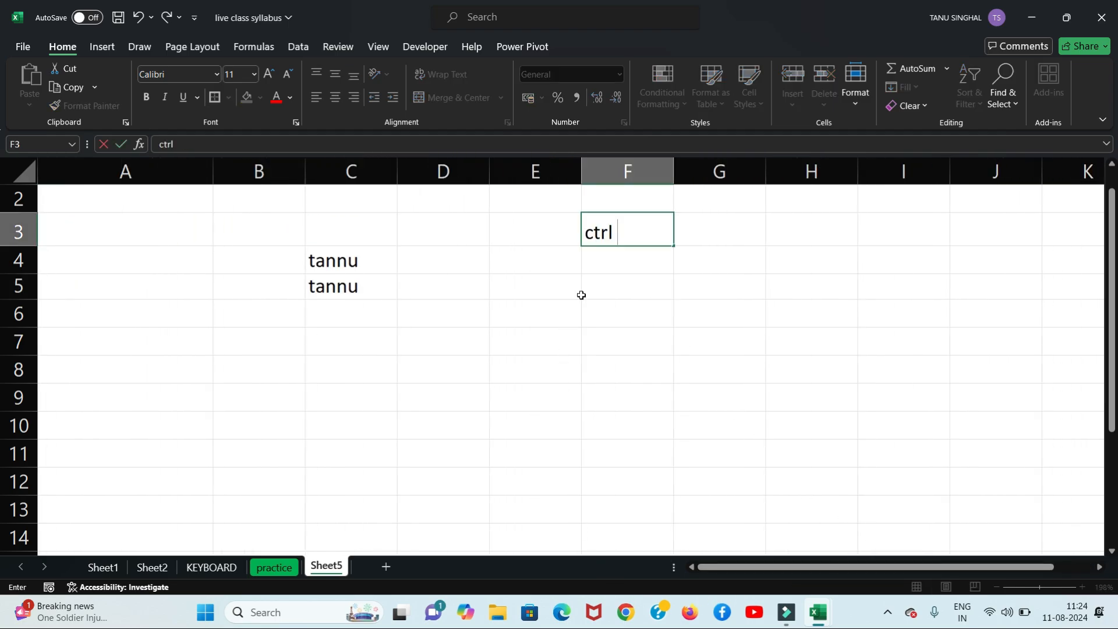
pyautogui.write('d')
pyautogui.click(540, 307)
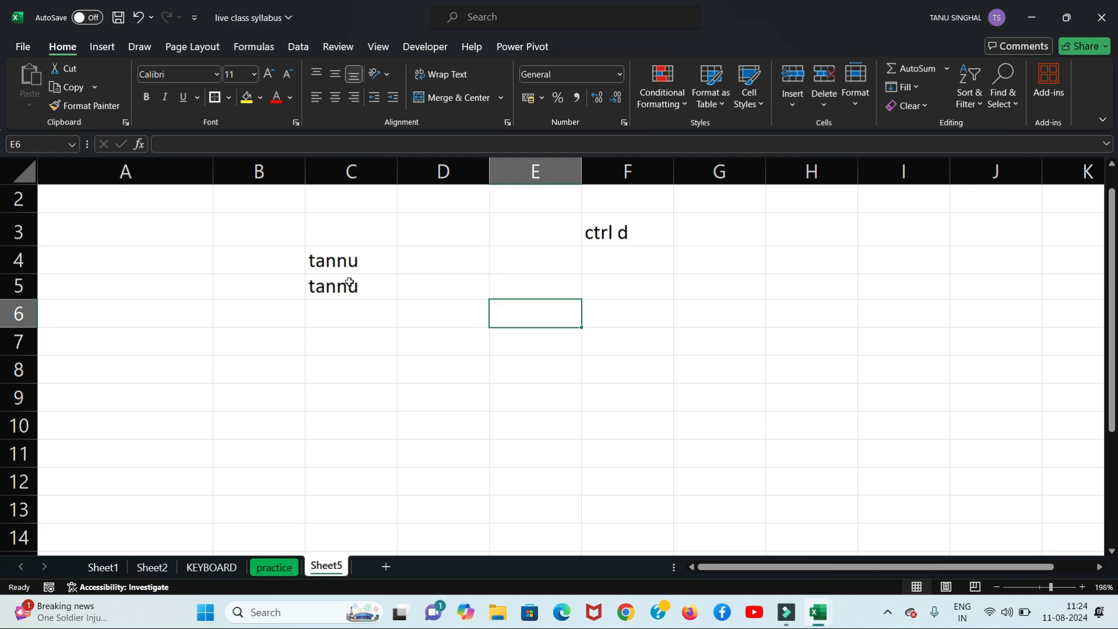
# Step: Copy C4's name right into D4 with Fill Right, redone using Ctrl+R
pyautogui.click(442, 259)
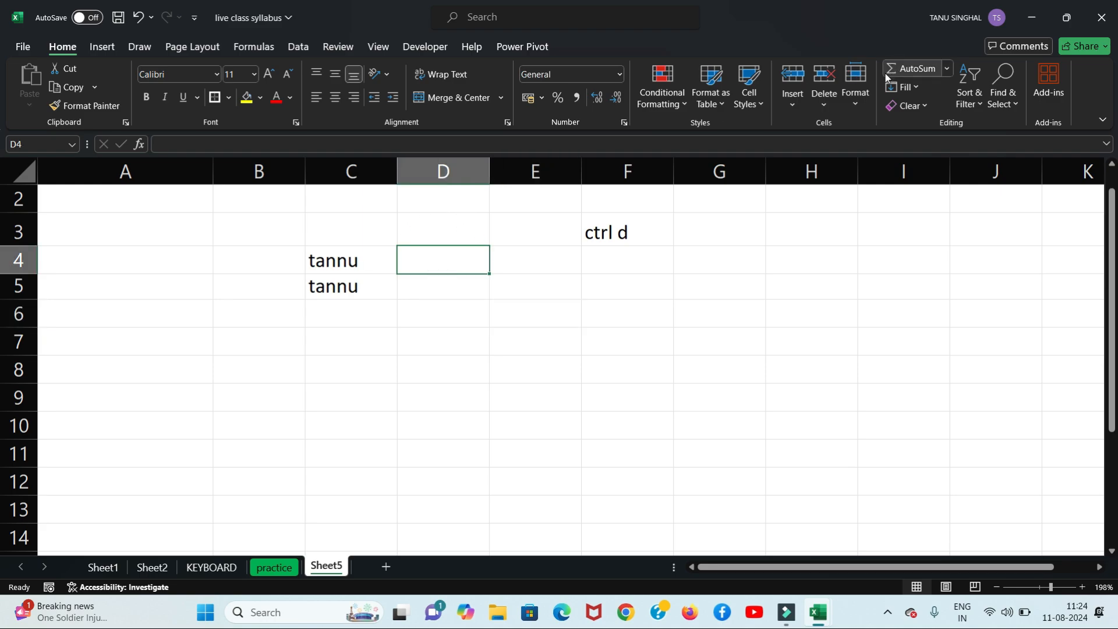
pyautogui.click(911, 86)
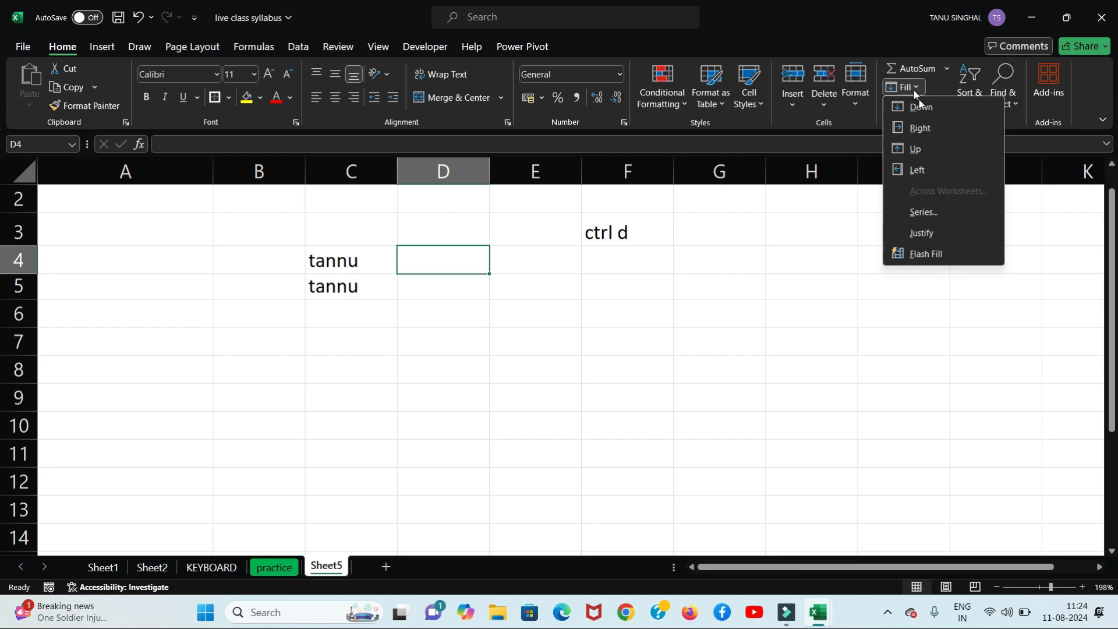
pyautogui.click(925, 130)
pyautogui.hotkey('ctrl', 'z')
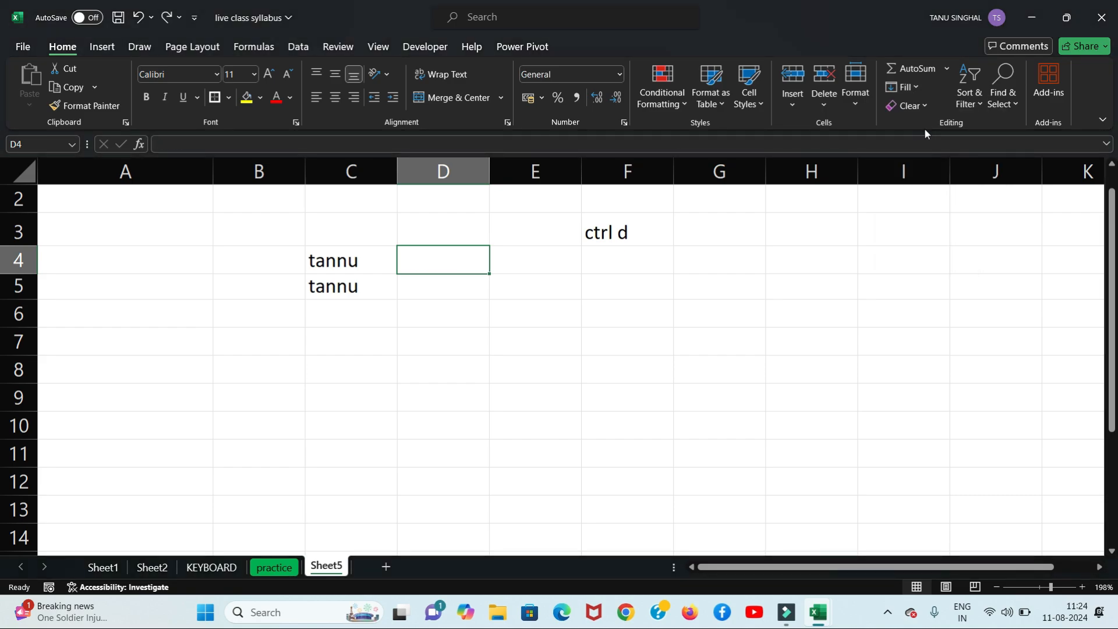
pyautogui.click(468, 316)
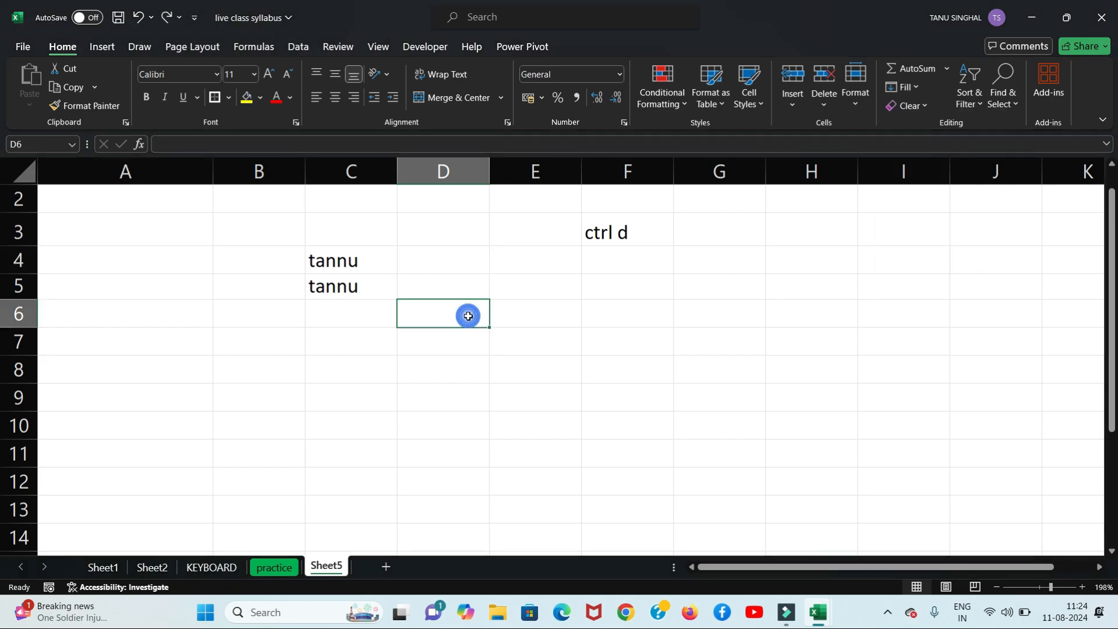
pyautogui.click(464, 266)
pyautogui.hotkey('ctrl', 'r')
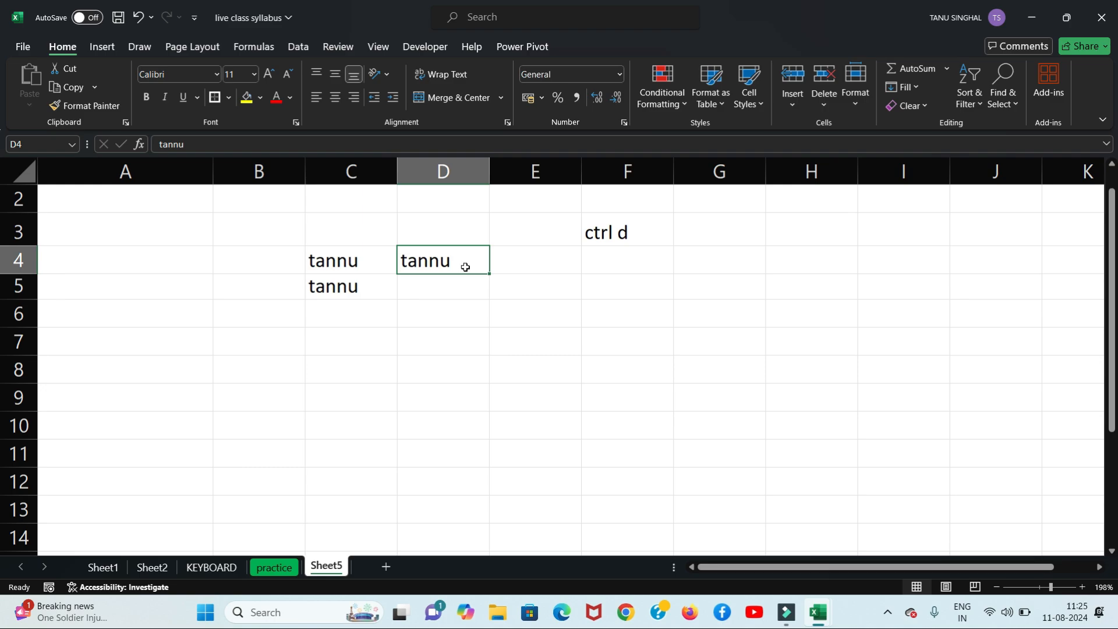
# Step: Add the label 'ctrl r' in F4 below 'ctrl d'
pyautogui.click(613, 267)
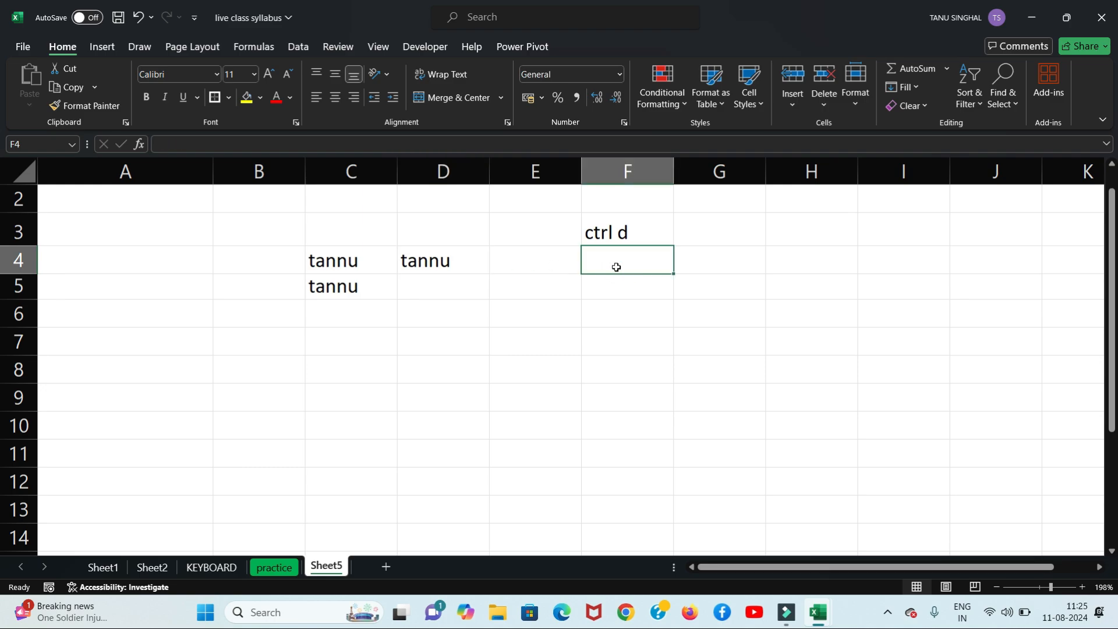
pyautogui.write('ctrl')
pyautogui.press('BackSpace')
pyautogui.write('r')
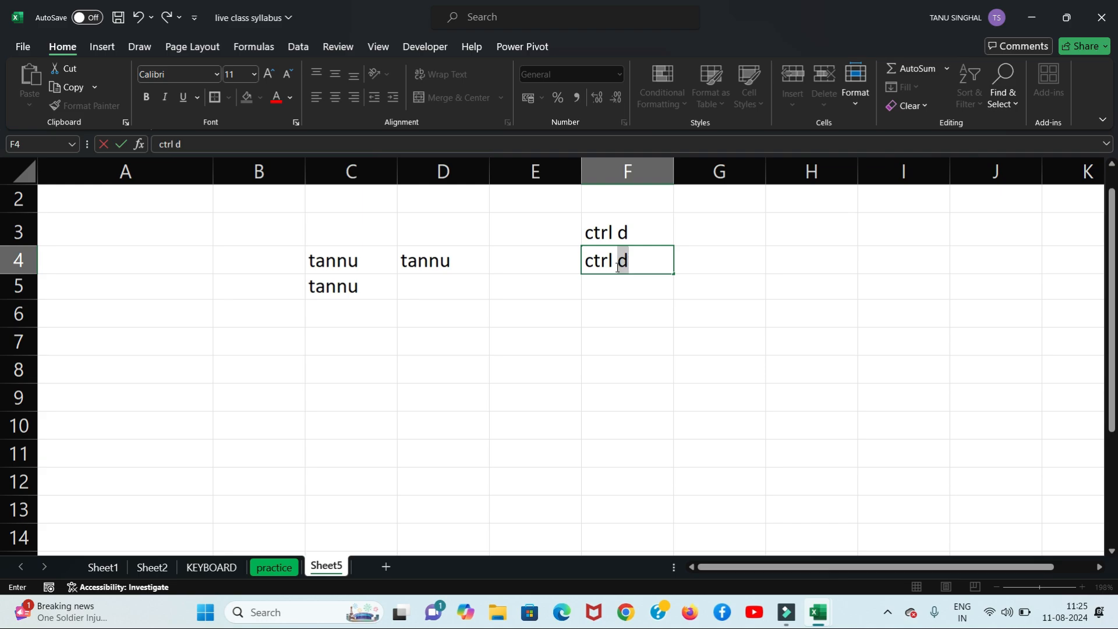
pyautogui.click(585, 319)
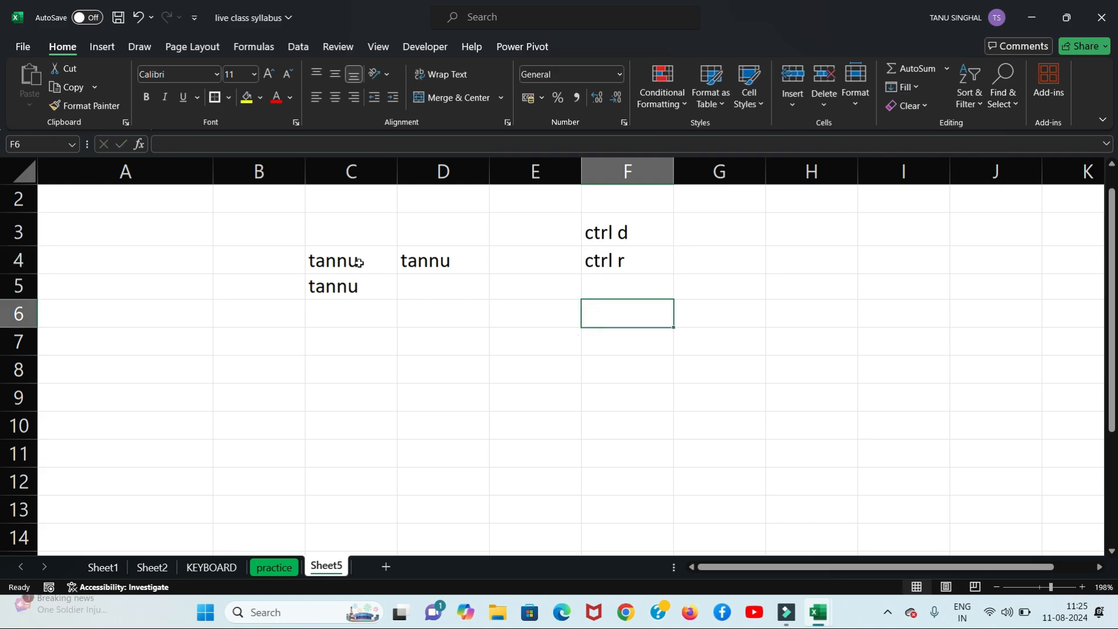
# Step: Select C3 and toggle underline with Ctrl+U
pyautogui.click(344, 241)
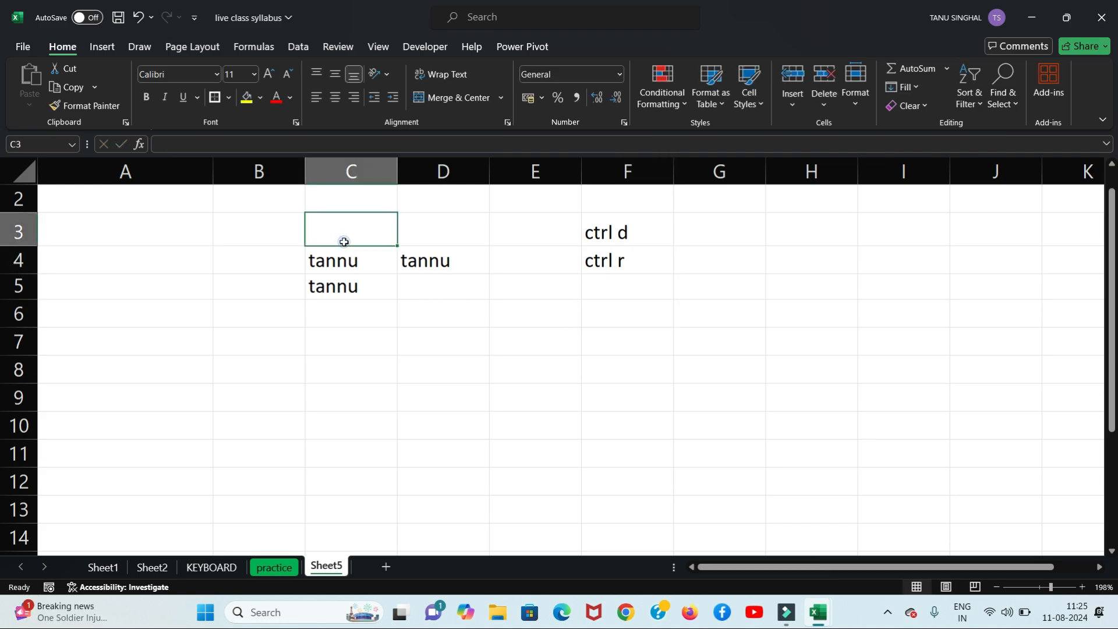
pyautogui.click(278, 253)
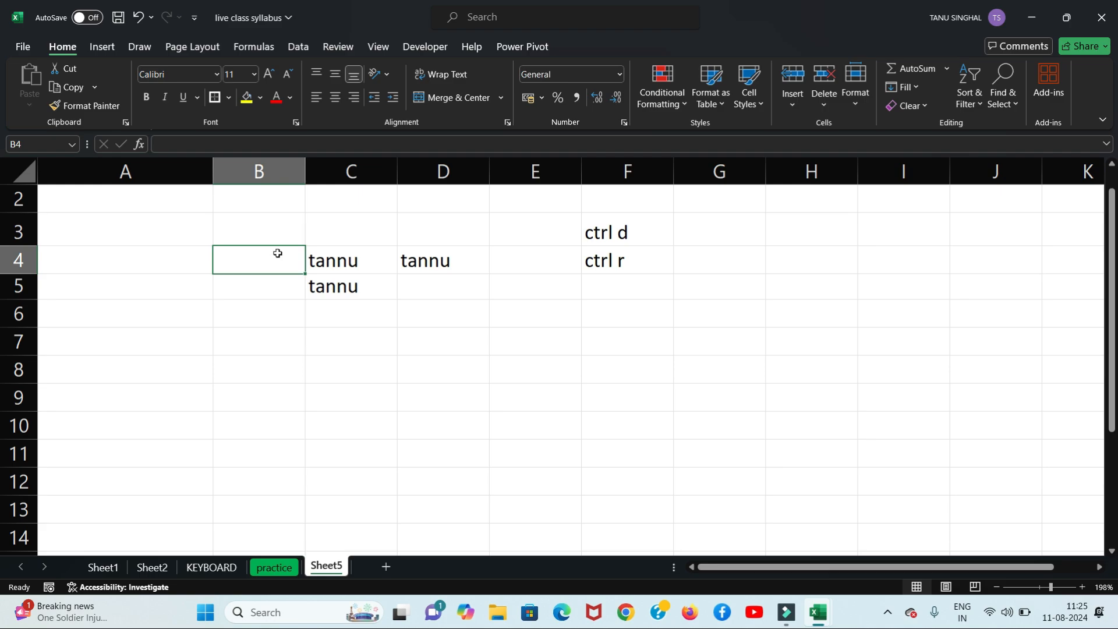
pyautogui.click(351, 224)
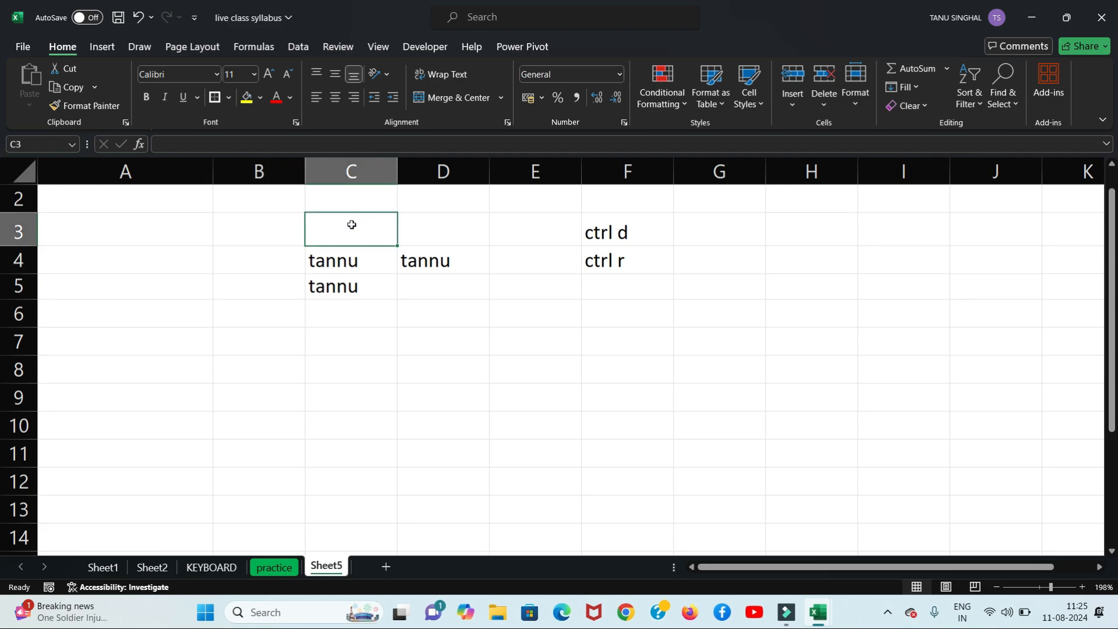
pyautogui.hotkey('ctrl', 'u')
# Step: Fill C4's name up into C3 and left into B4
pyautogui.click(917, 87)
pyautogui.click(914, 150)
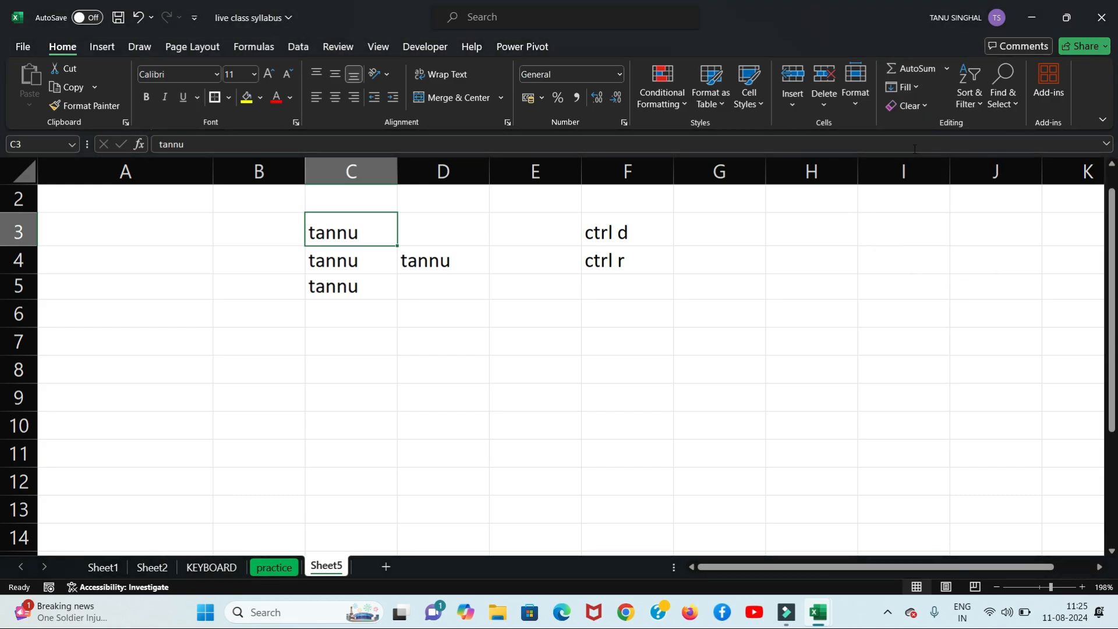
pyautogui.click(289, 258)
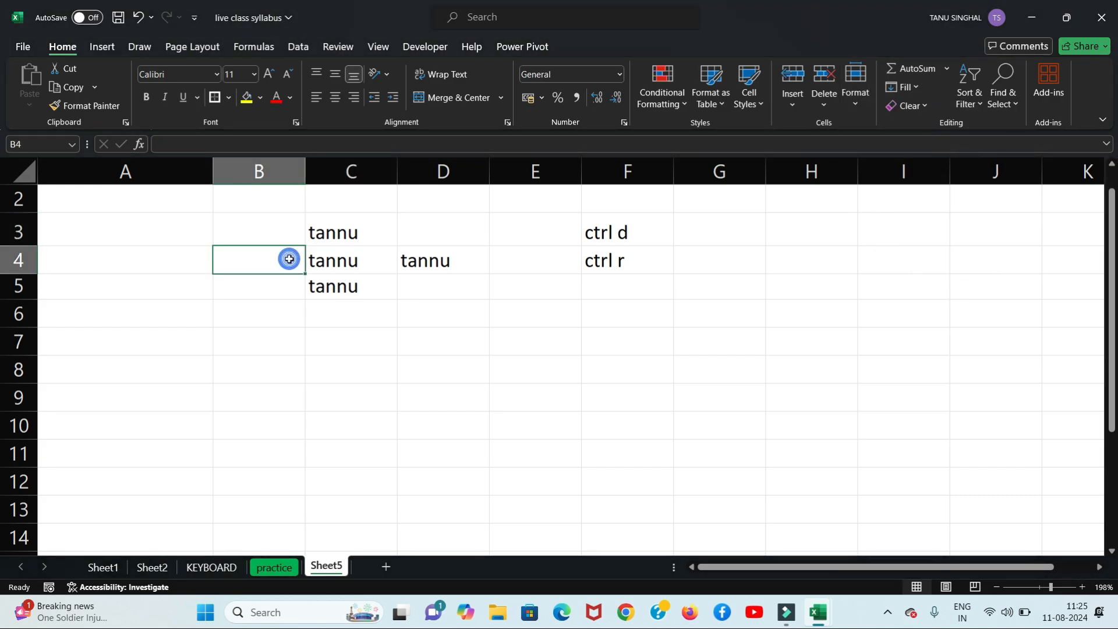
pyautogui.click(917, 87)
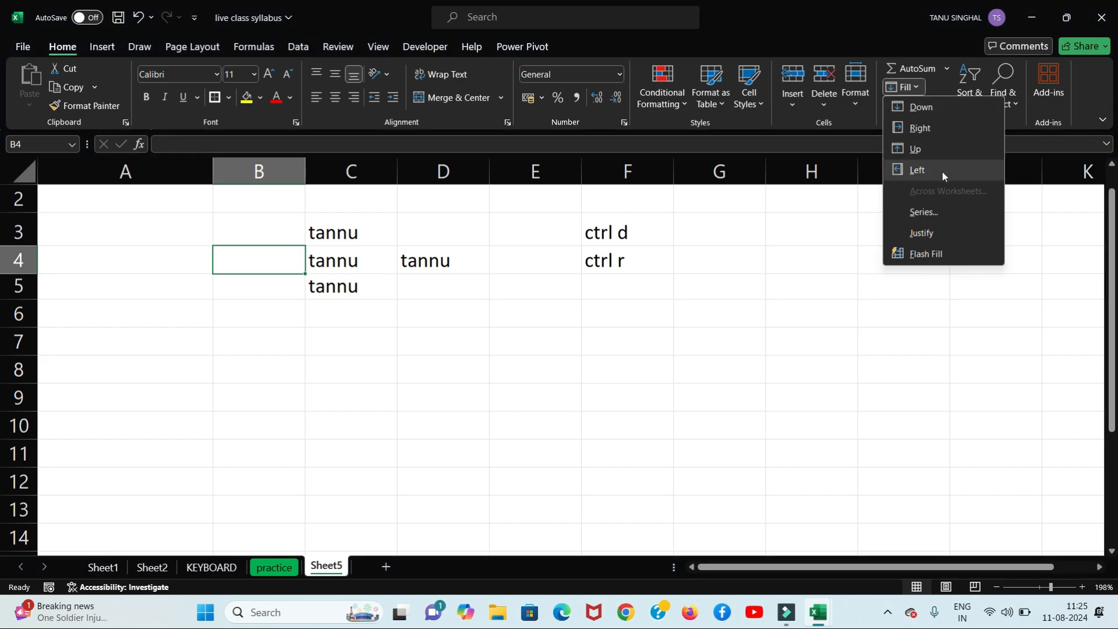
pyautogui.click(942, 172)
# Step: Select D8 and dismiss the Fill menu without choosing a direction
pyautogui.click(458, 362)
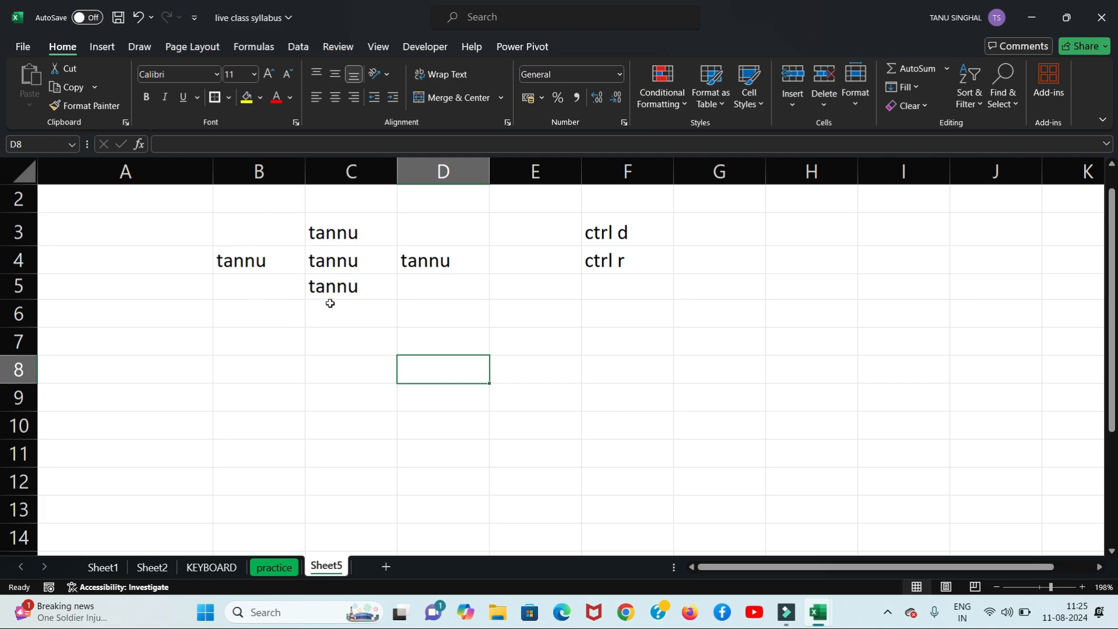
pyautogui.click(918, 87)
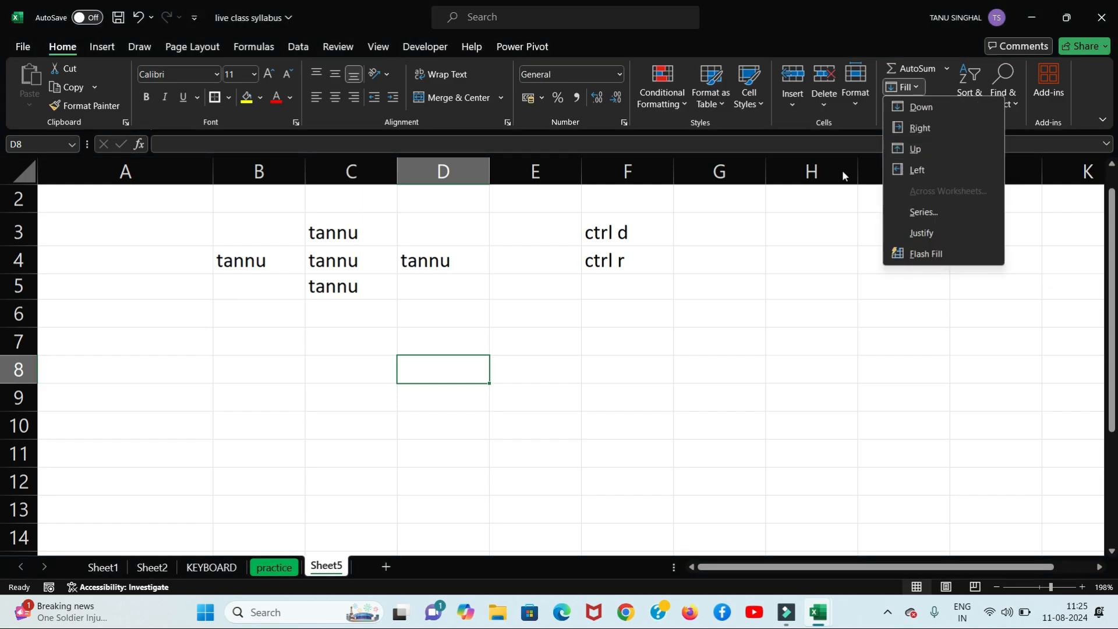
pyautogui.click(558, 368)
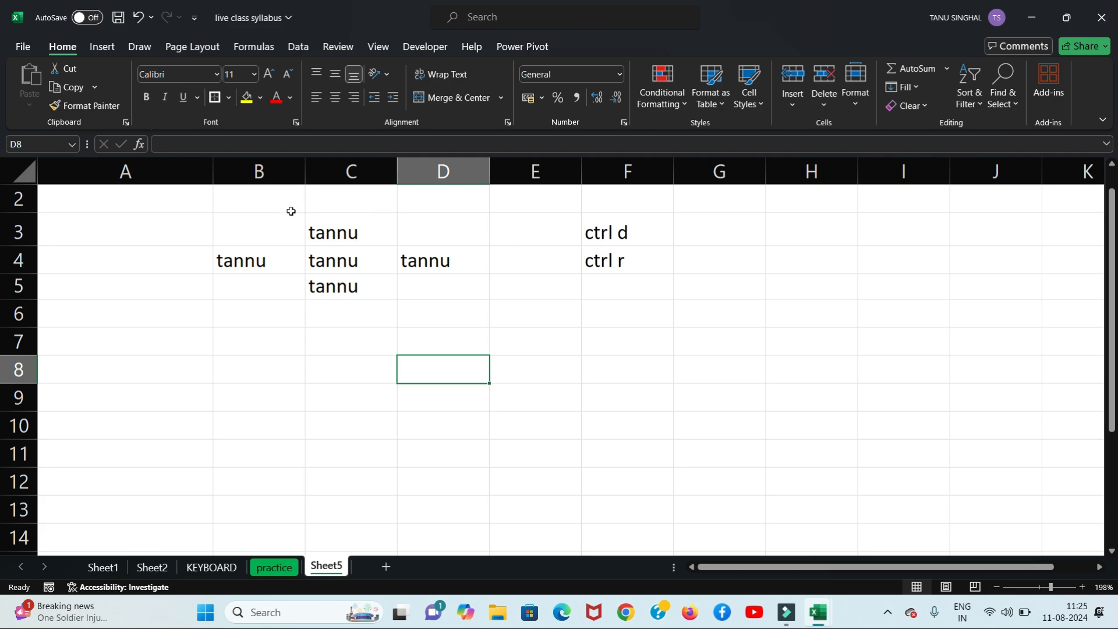
# Step: Clear the names in B3:D5 and the shortcut labels in E3:F5
pyautogui.moveTo(237, 229); pyautogui.dragTo(428, 283)
pyautogui.press('Delete')
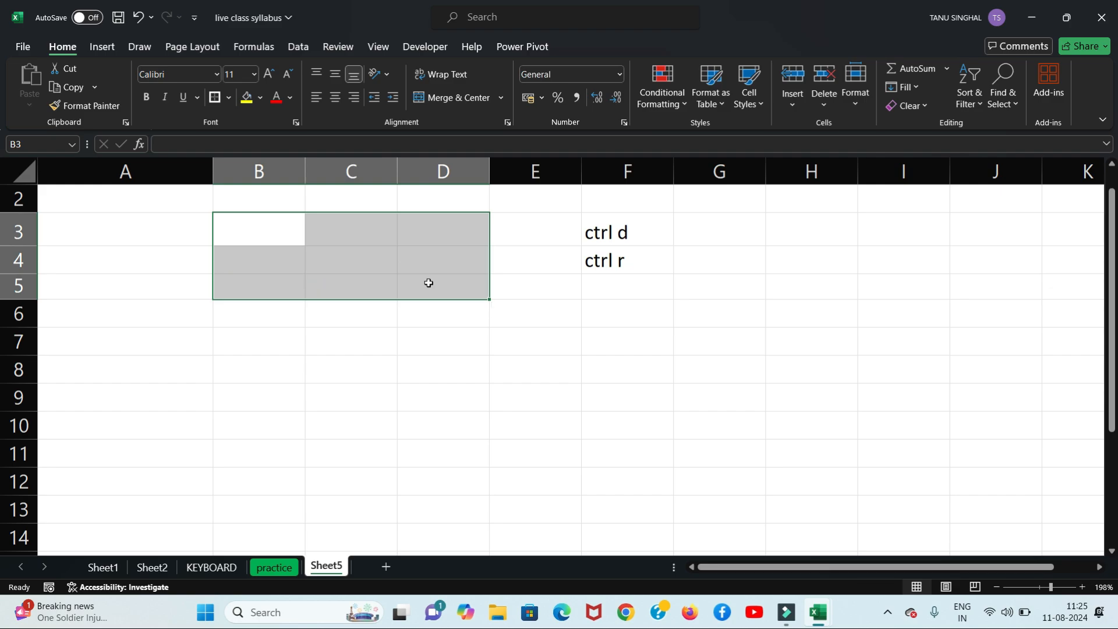
pyautogui.click(445, 372)
pyautogui.moveTo(576, 239); pyautogui.dragTo(627, 285)
pyautogui.press('Delete')
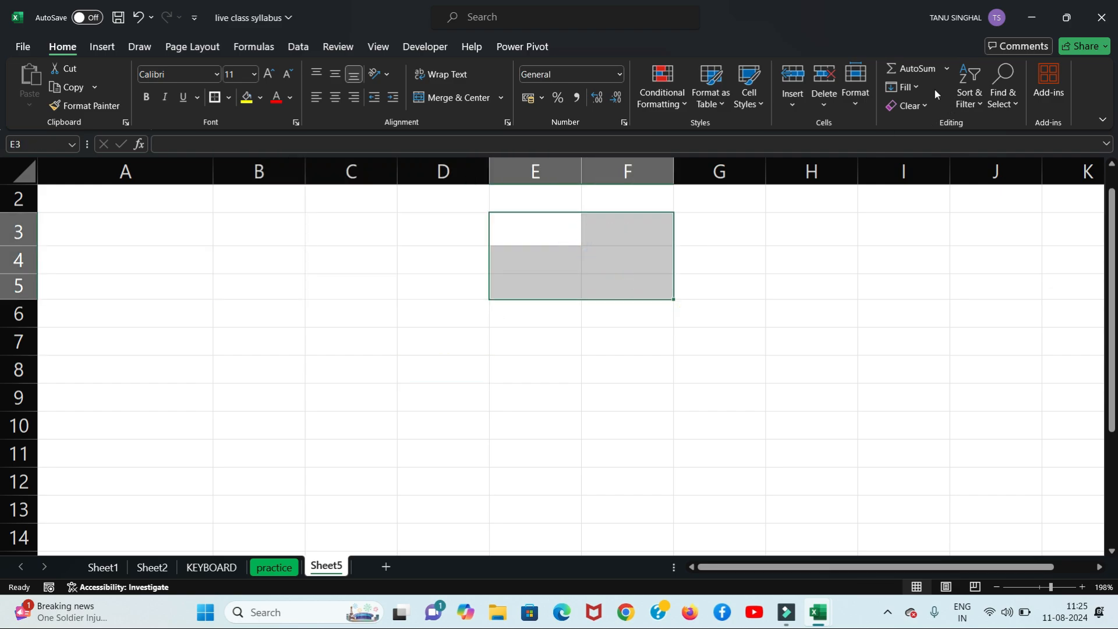
pyautogui.click(507, 243)
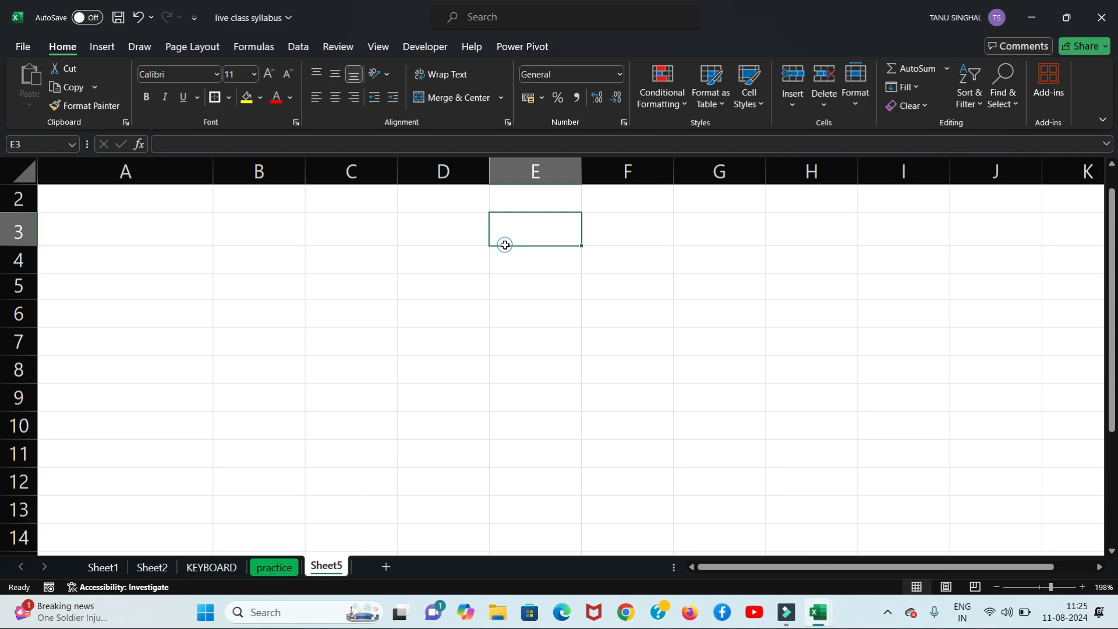
# Step: Enter 1 in C3 and drag it to C11 as a Fill Series 1–9
pyautogui.click(354, 239)
pyautogui.write('1')
pyautogui.press('Return')
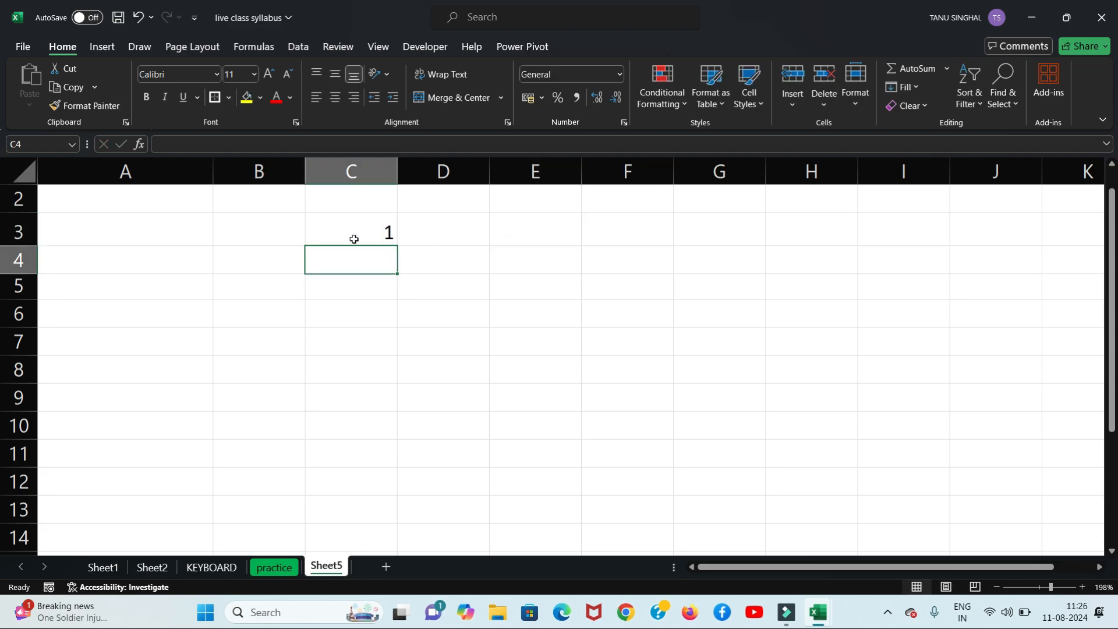
pyautogui.click(364, 224)
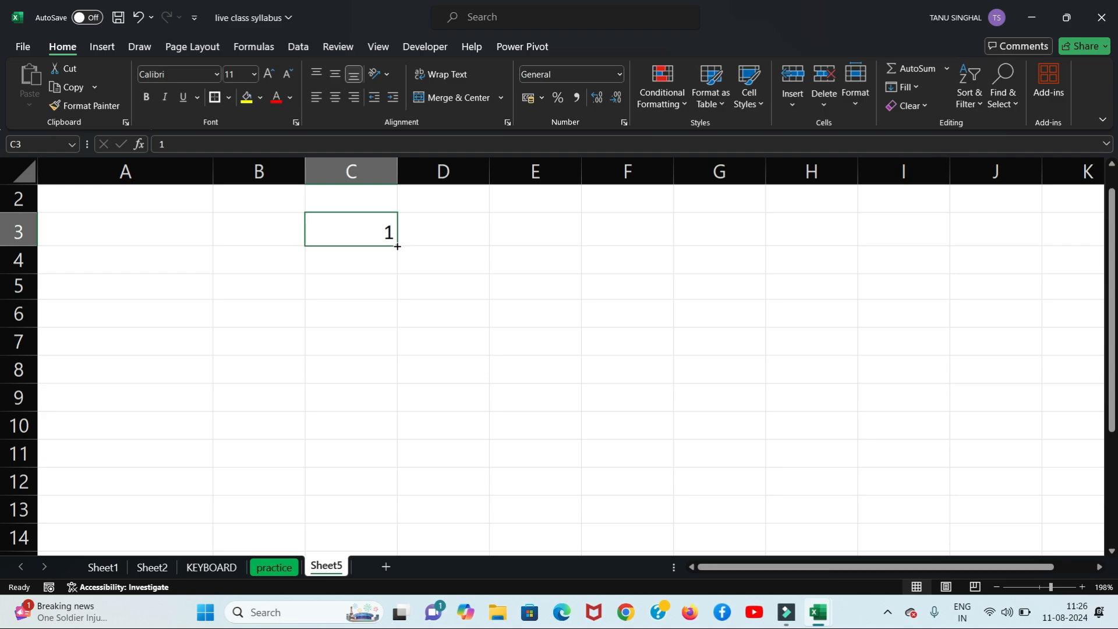
pyautogui.moveTo(397, 246); pyautogui.dragTo(396, 461)
pyautogui.click(410, 484)
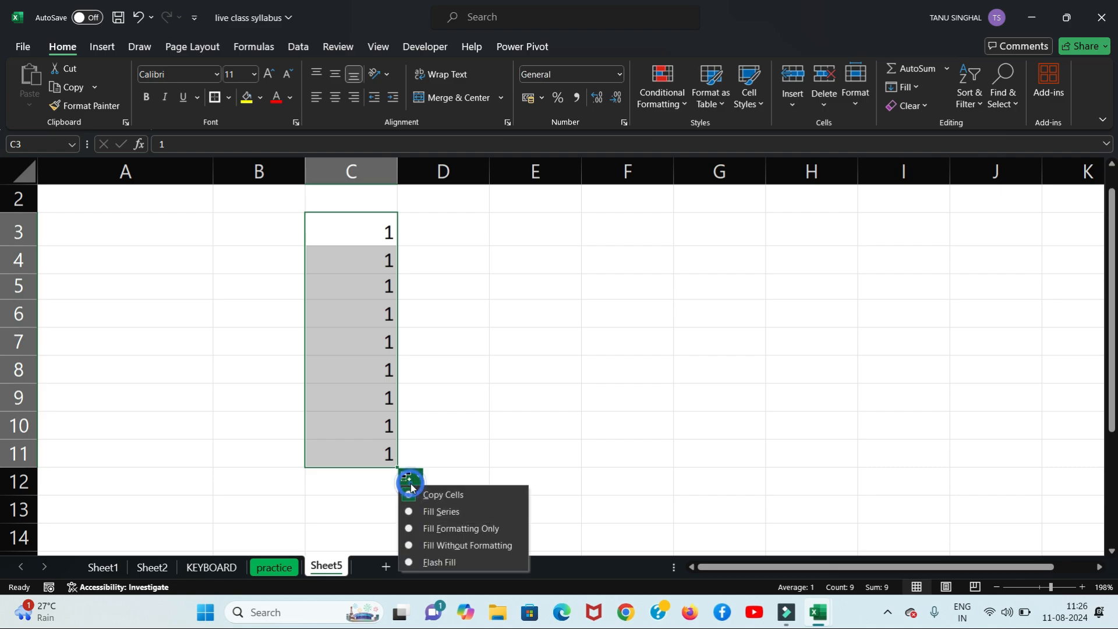
pyautogui.click(427, 510)
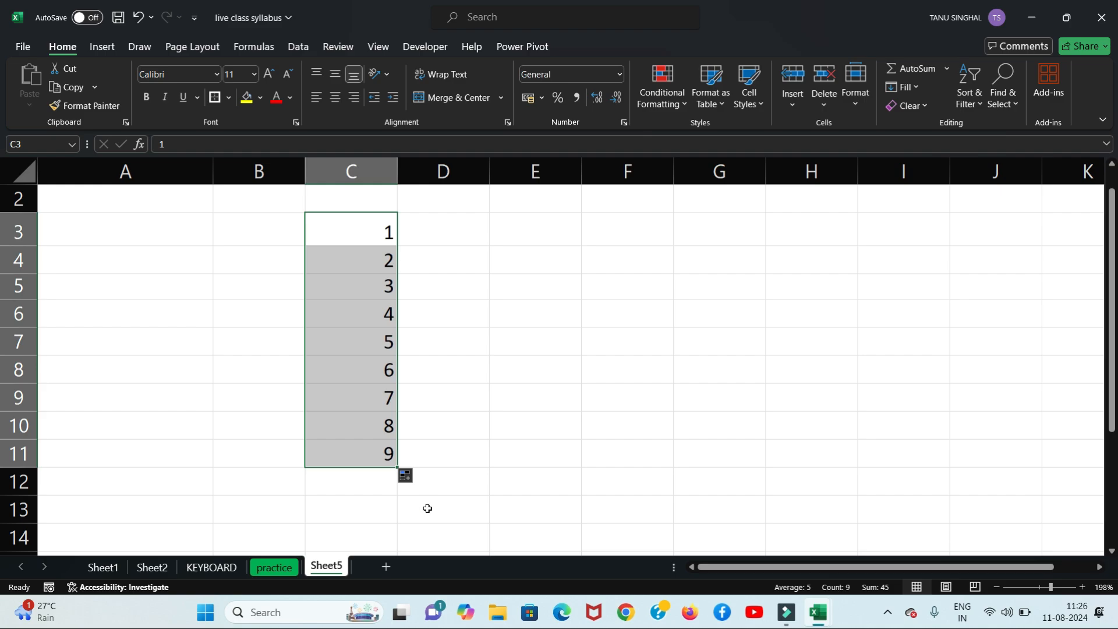
# Step: Undo the filled 2–9 series in C4:C11, keeping only the 1 in C3
pyautogui.hotkey('ctrl', 'z')
pyautogui.click(444, 389)
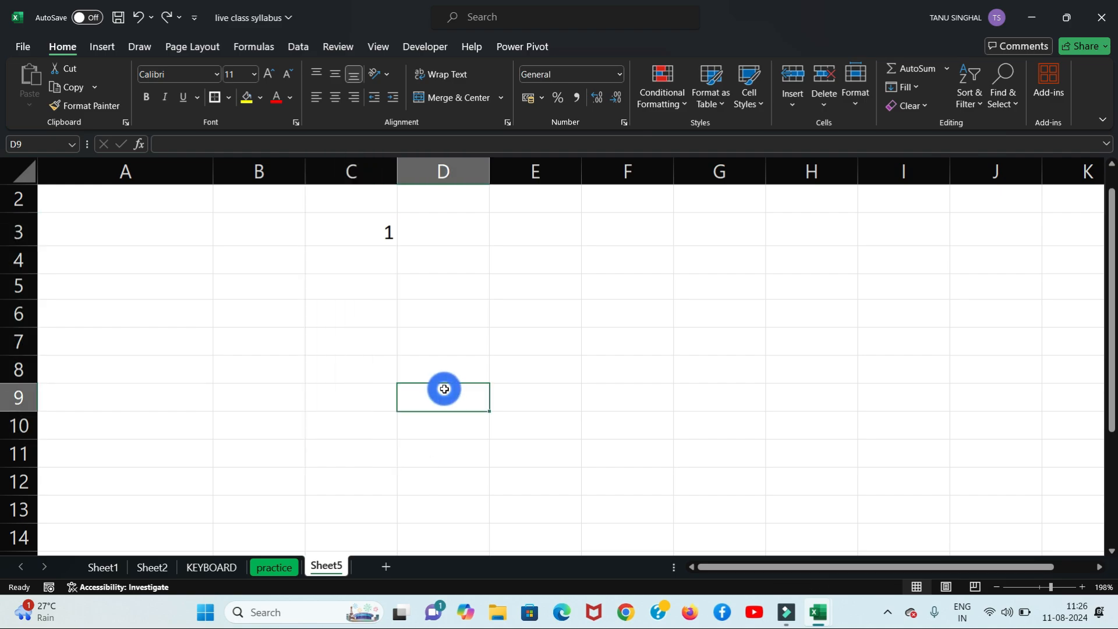
pyautogui.click(369, 216)
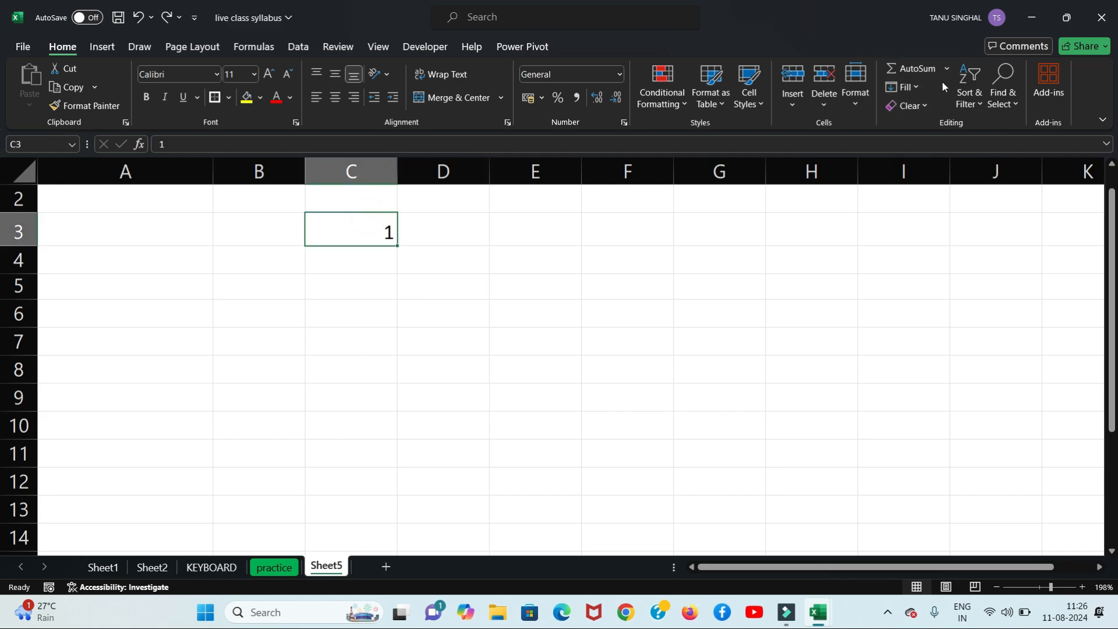
pyautogui.click(912, 89)
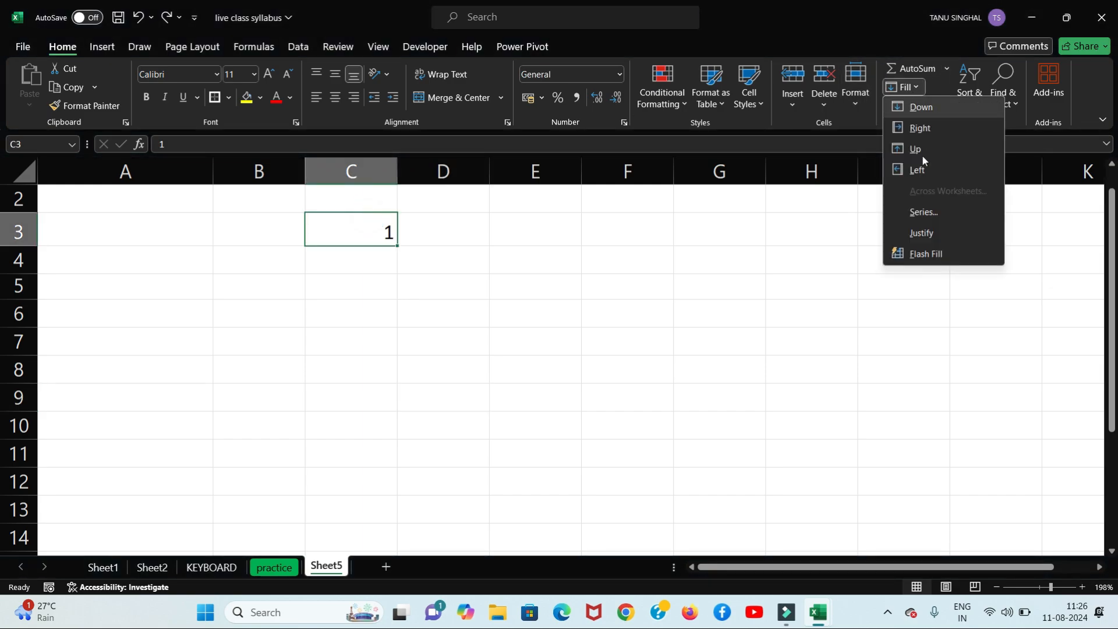
pyautogui.click(929, 213)
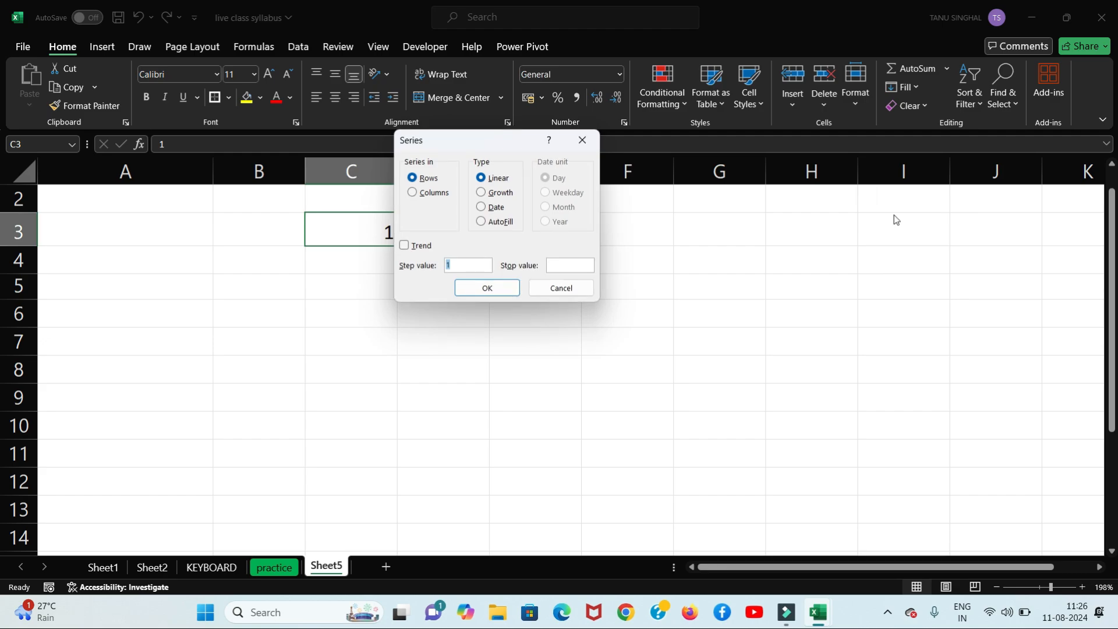
pyautogui.click(414, 195)
pyautogui.click(582, 264)
pyautogui.write('100')
pyautogui.click(498, 288)
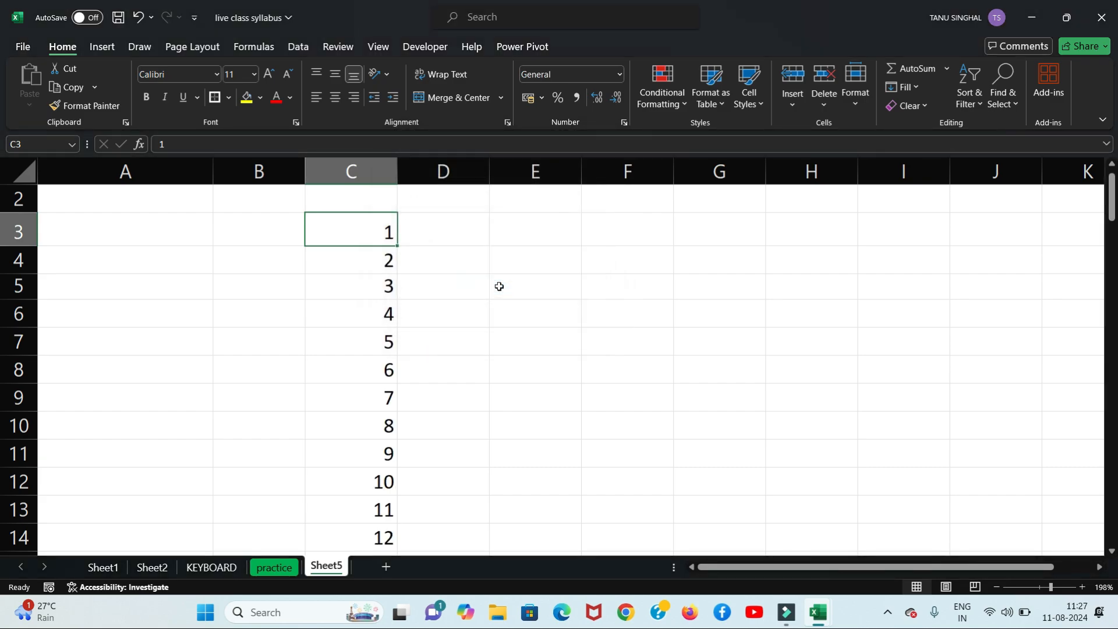
pyautogui.moveTo(1112, 201); pyautogui.dragTo(1093, 158)
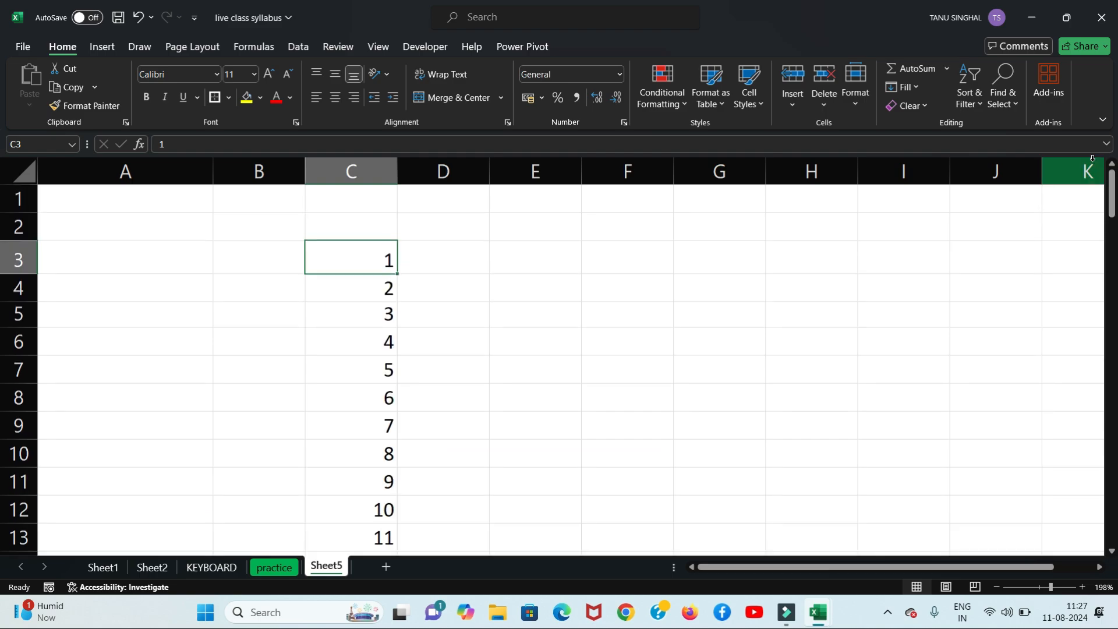
pyautogui.hotkey('ctrl', 'z')
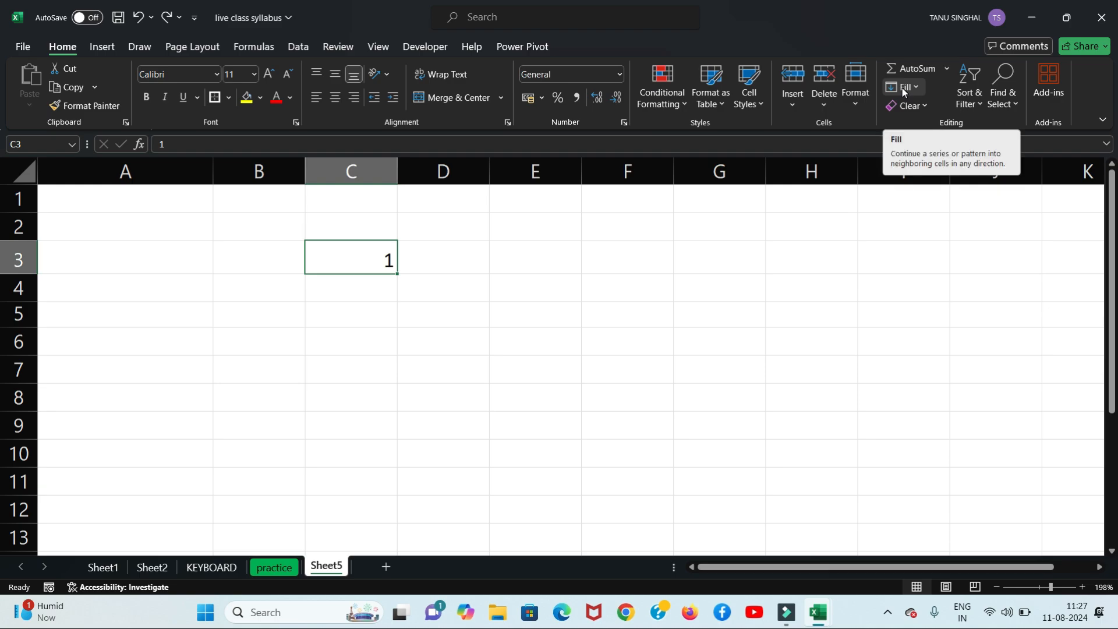
pyautogui.click(918, 88)
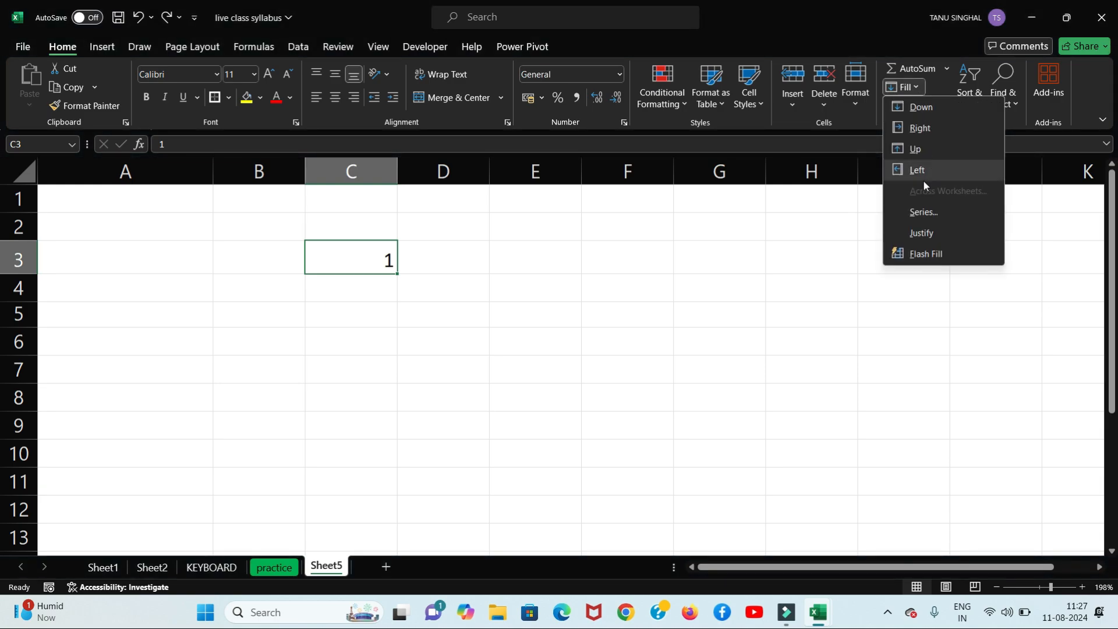
pyautogui.click(924, 218)
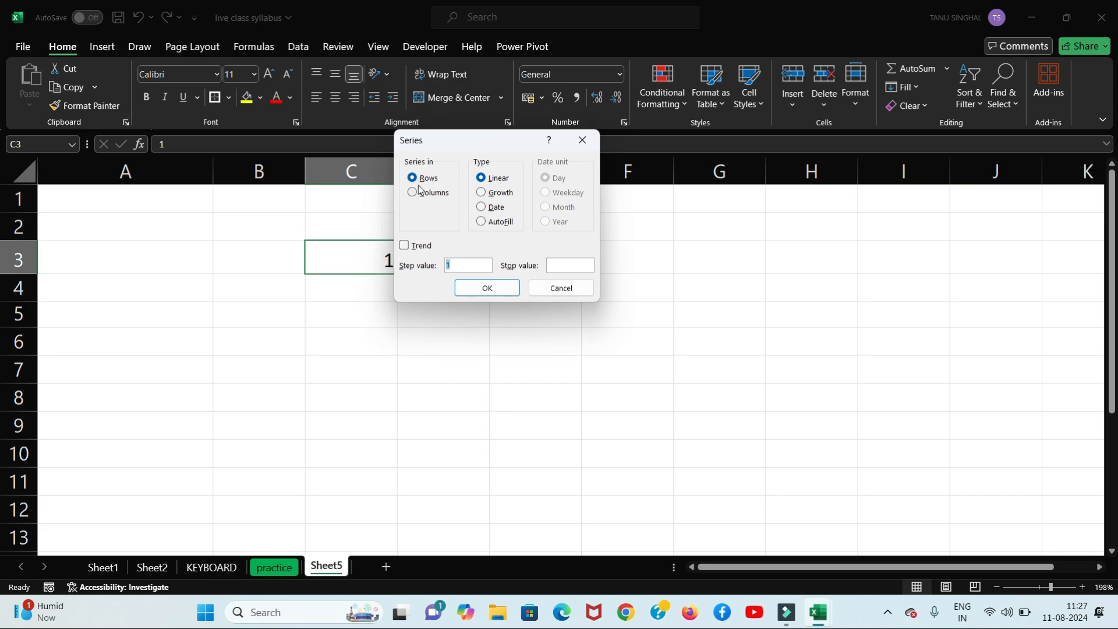
pyautogui.click(558, 265)
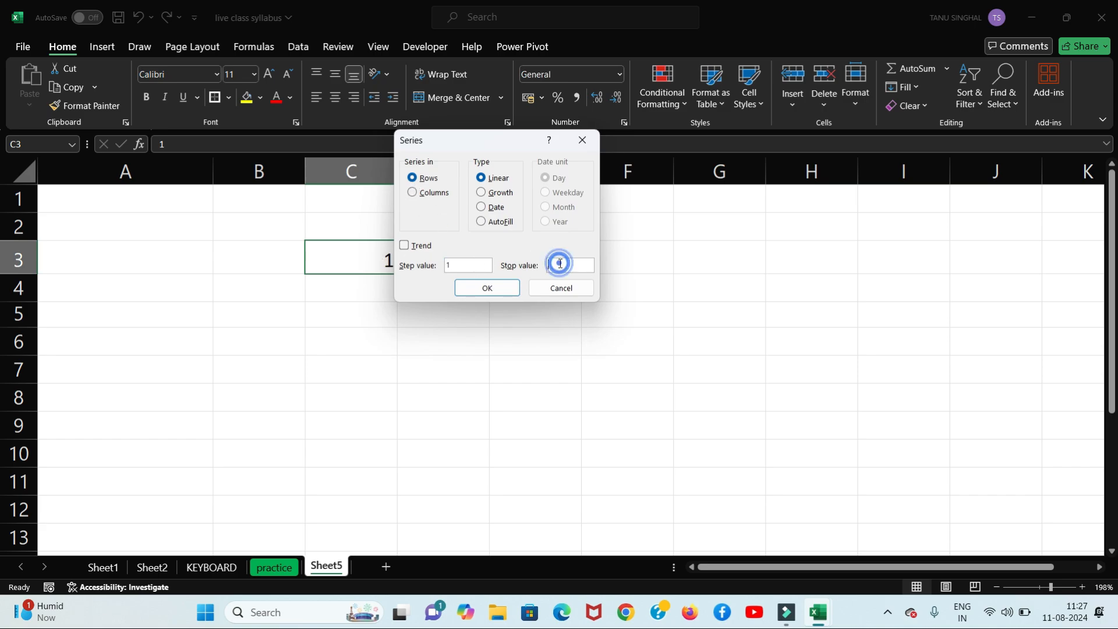
pyautogui.write('10')
pyautogui.press('Return')
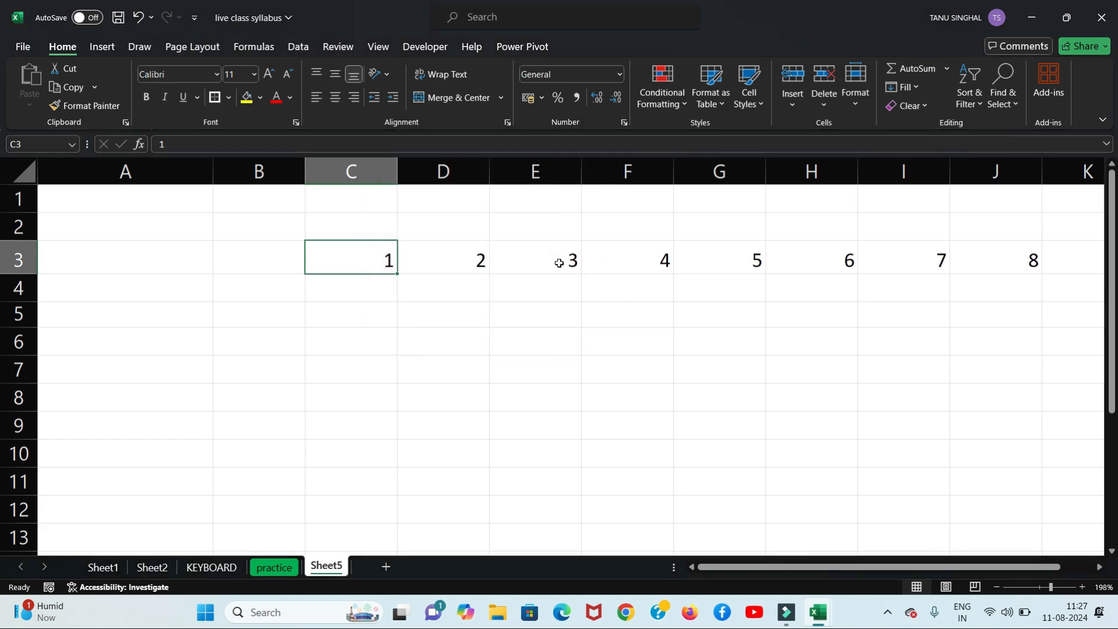
pyautogui.moveTo(741, 566)
pyautogui.mouseDown()
pyautogui.moveTo(841, 557)
pyautogui.moveTo(733, 574)
pyautogui.moveTo(793, 569)
pyautogui.moveTo(760, 571)
pyautogui.mouseUp()
pyautogui.hotkey('ctrl', 'z')
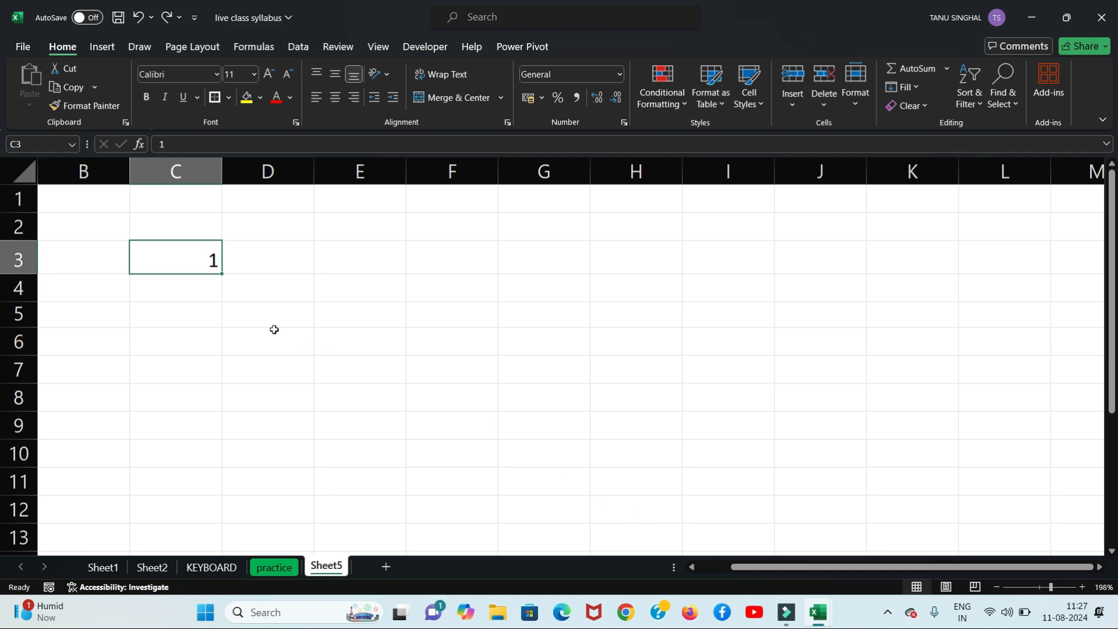
# Step: Reselect C3 and view the Fill Series settings, closing them without filling
pyautogui.click(187, 336)
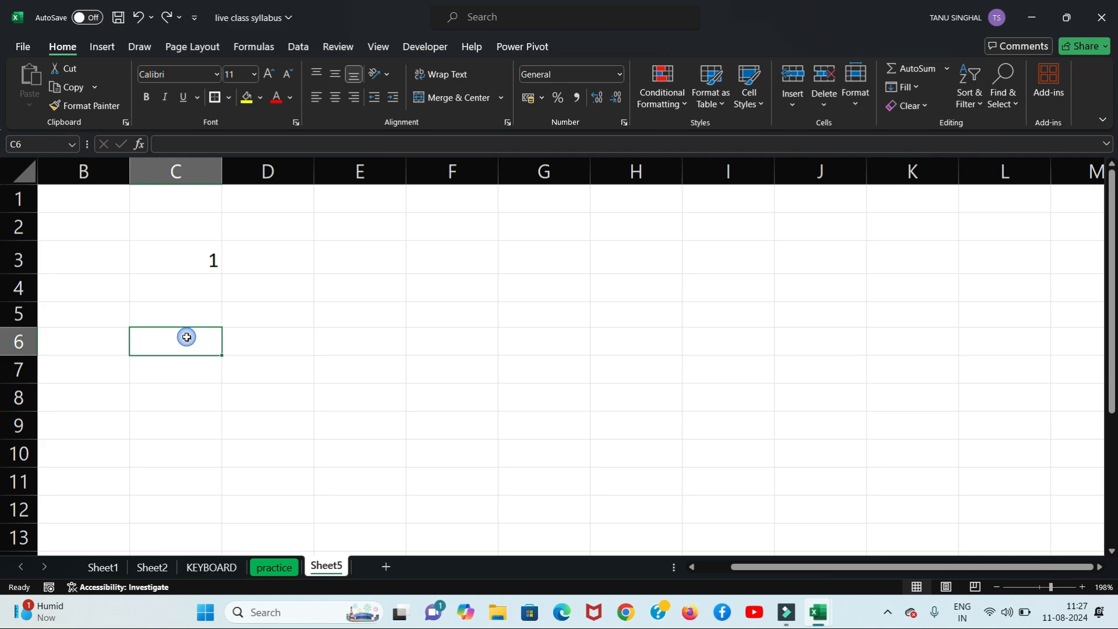
pyautogui.click(195, 258)
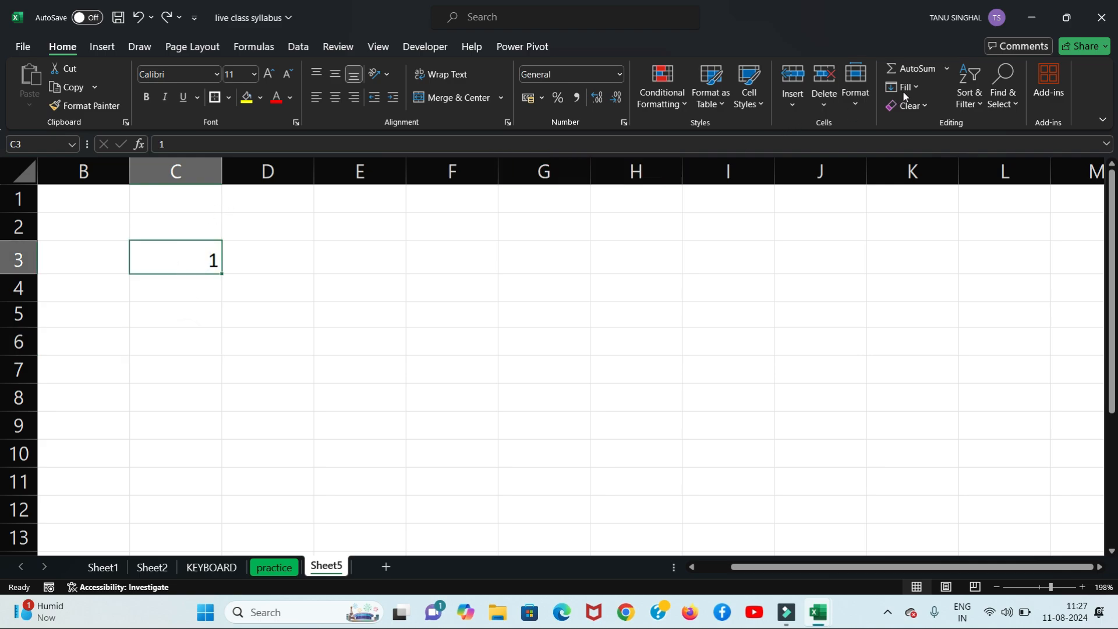
pyautogui.click(918, 86)
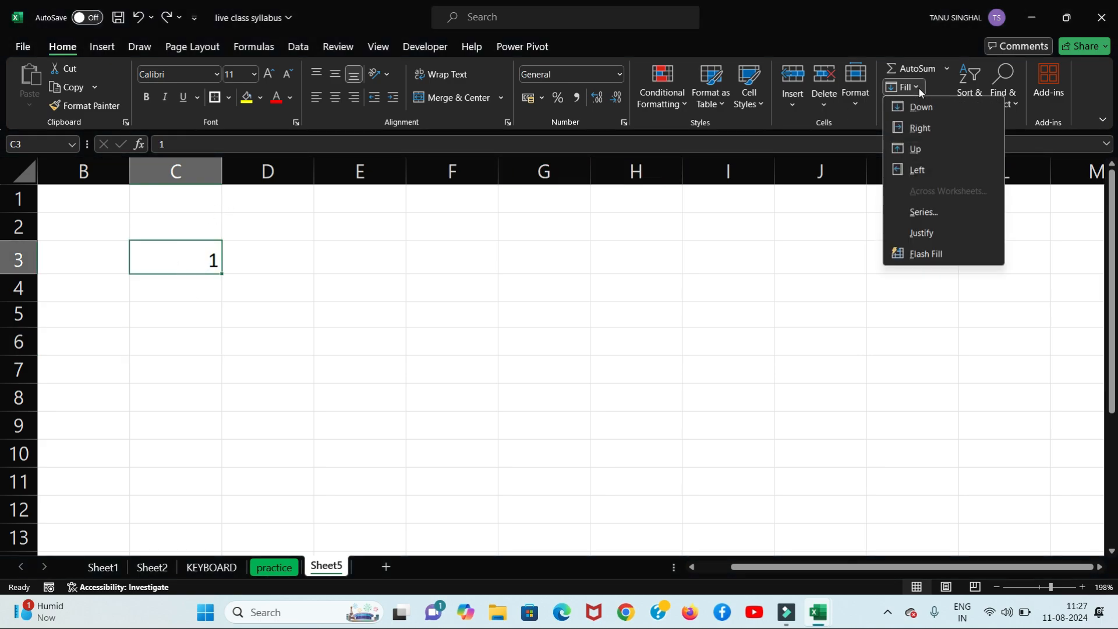
pyautogui.click(931, 214)
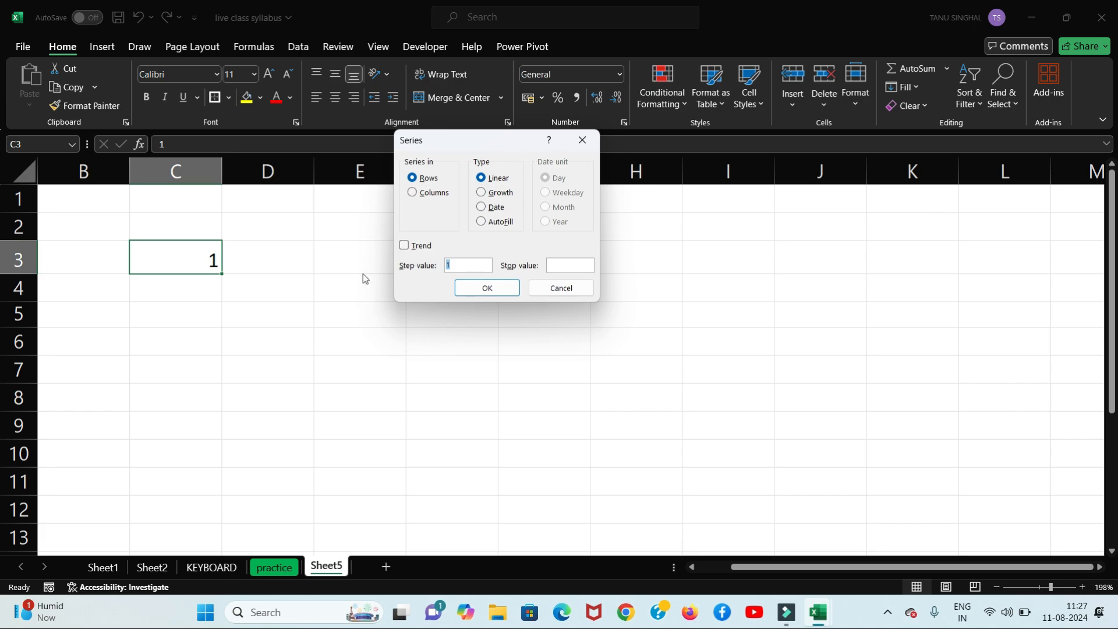
pyautogui.click(571, 145)
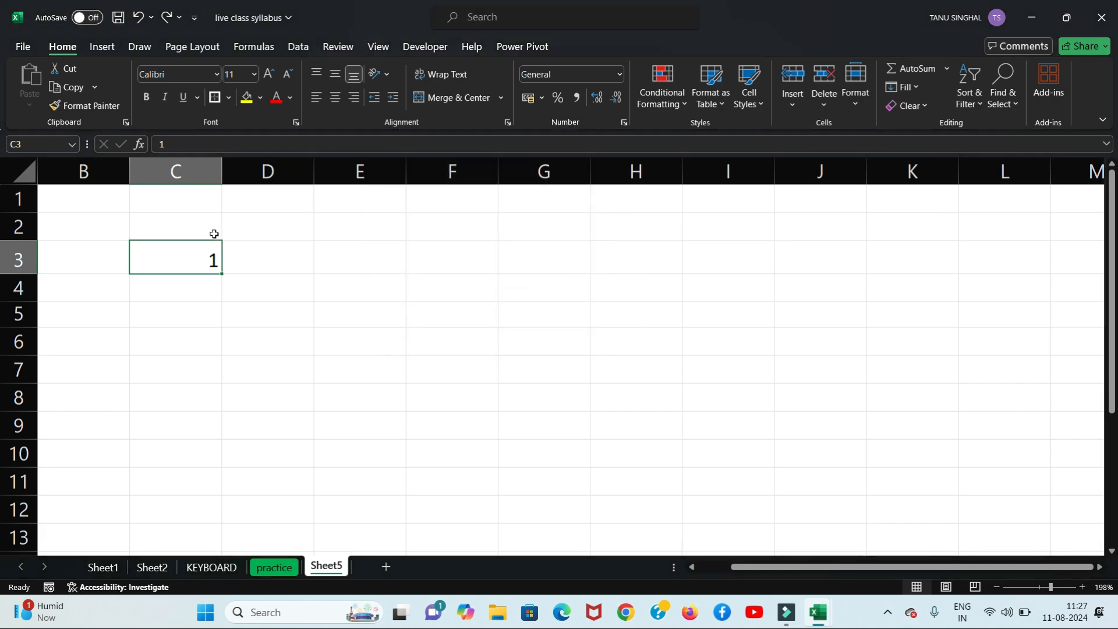
# Step: Replace the 1 in C3 with the date 01-01-2024
pyautogui.click(205, 254)
pyautogui.write('01-01-')
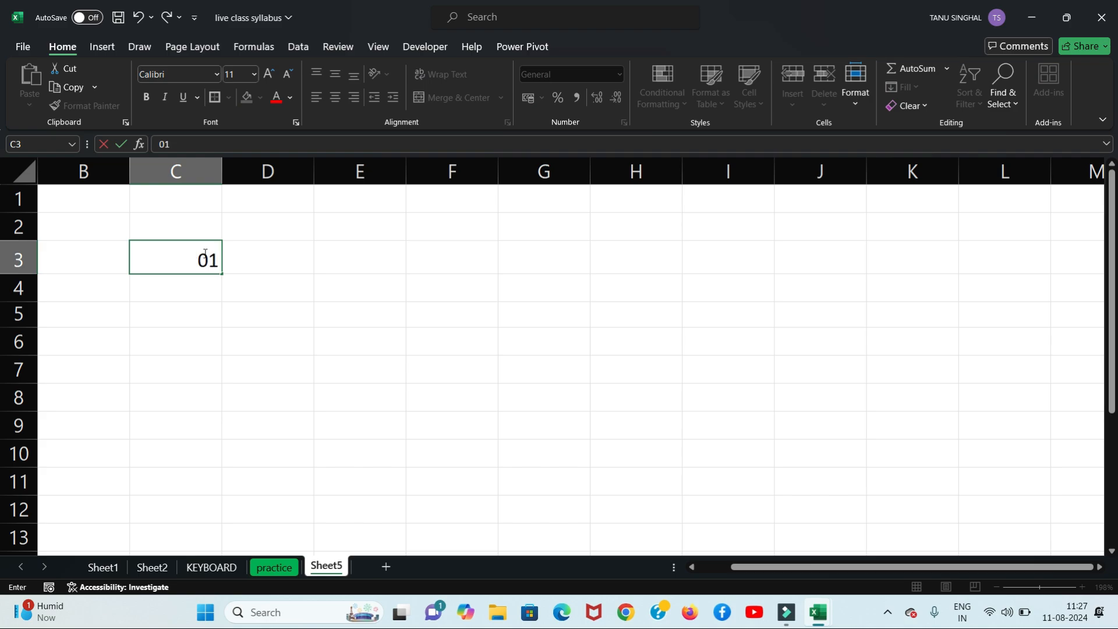
pyautogui.write('2024')
pyautogui.press('Return')
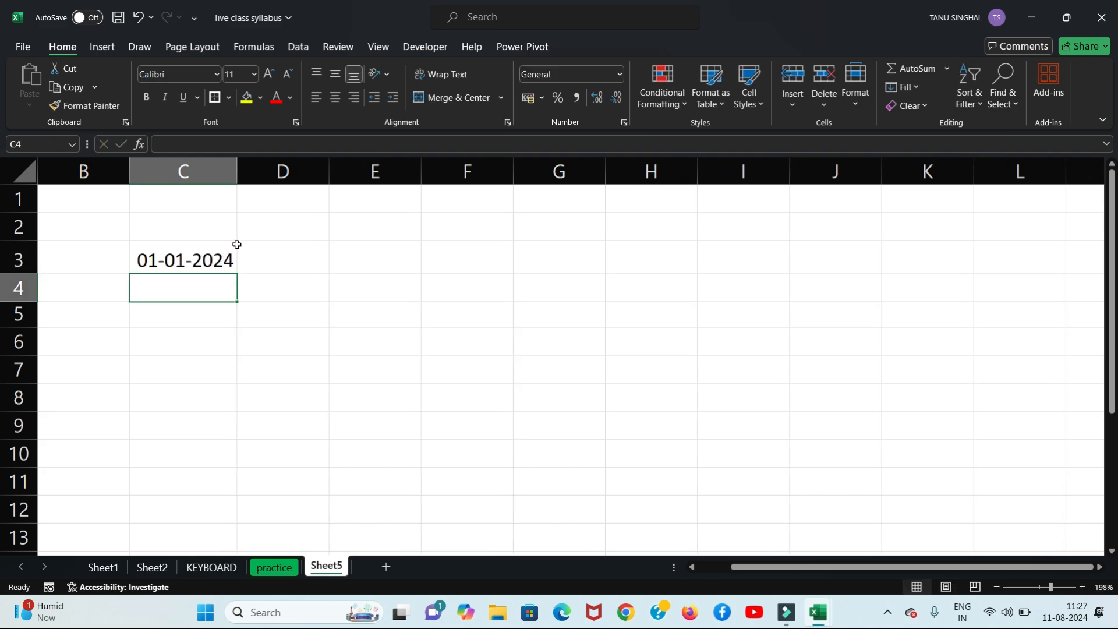
pyautogui.click(207, 261)
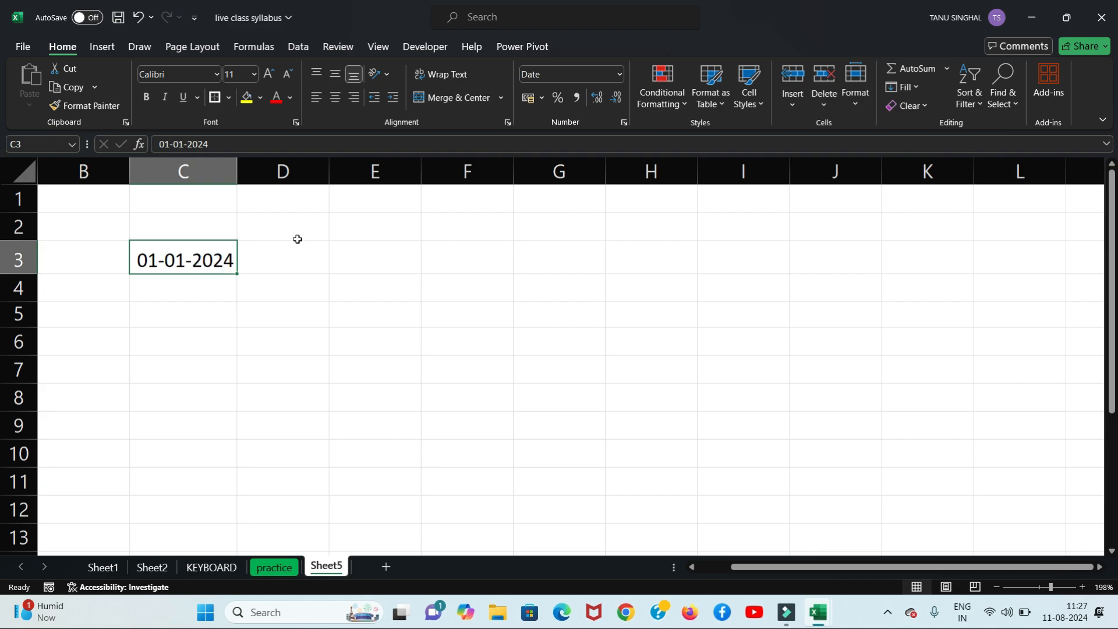
pyautogui.click(913, 87)
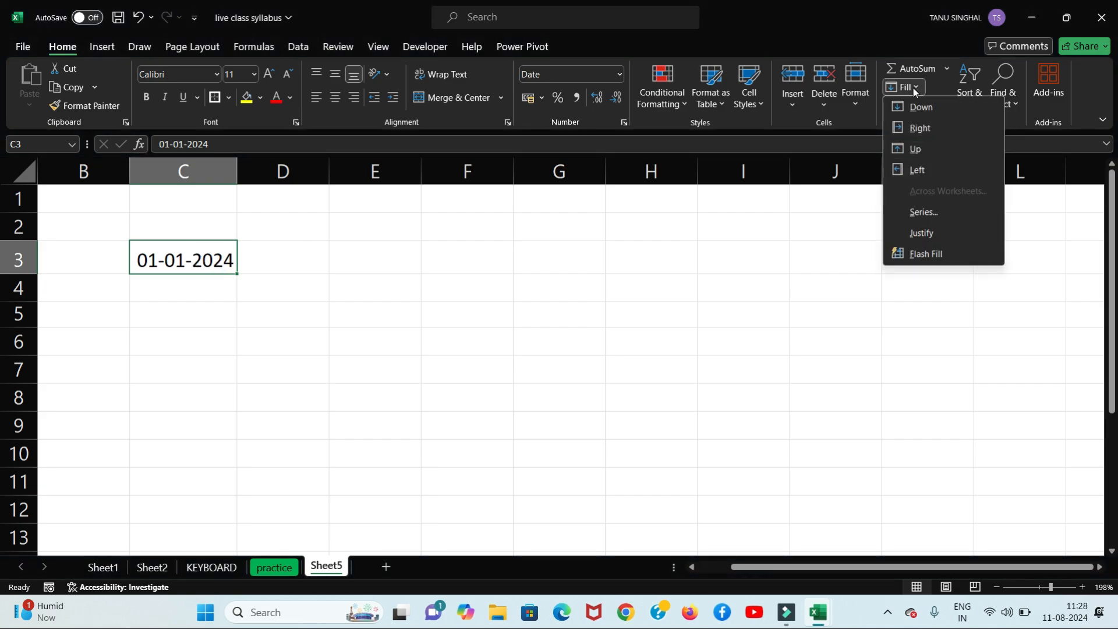
pyautogui.click(924, 213)
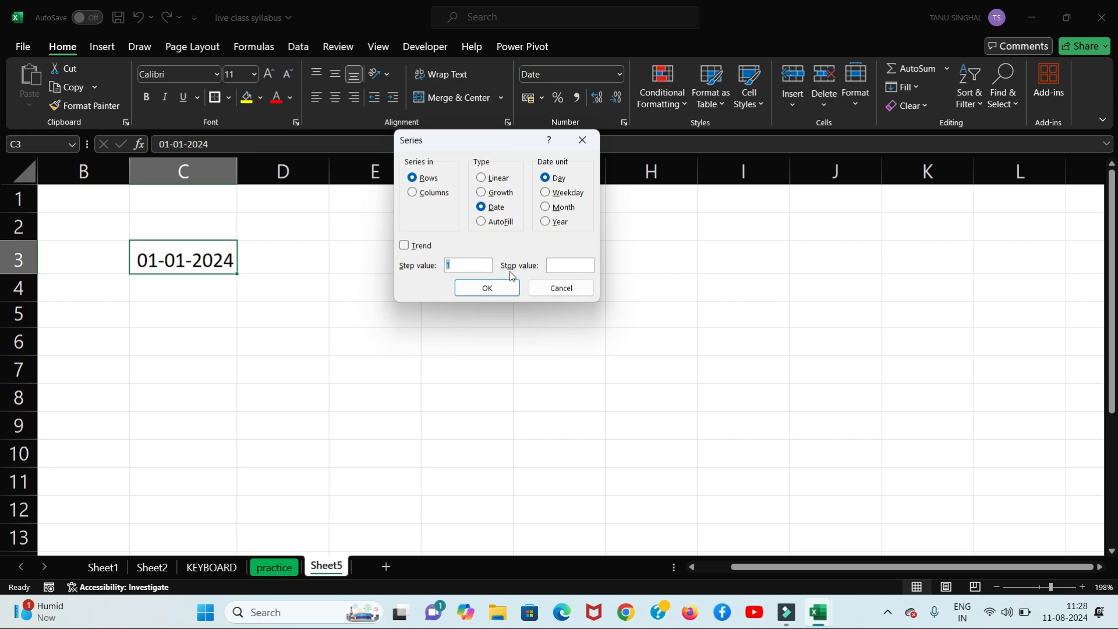
pyautogui.click(563, 265)
pyautogui.write('90')
pyautogui.click(484, 291)
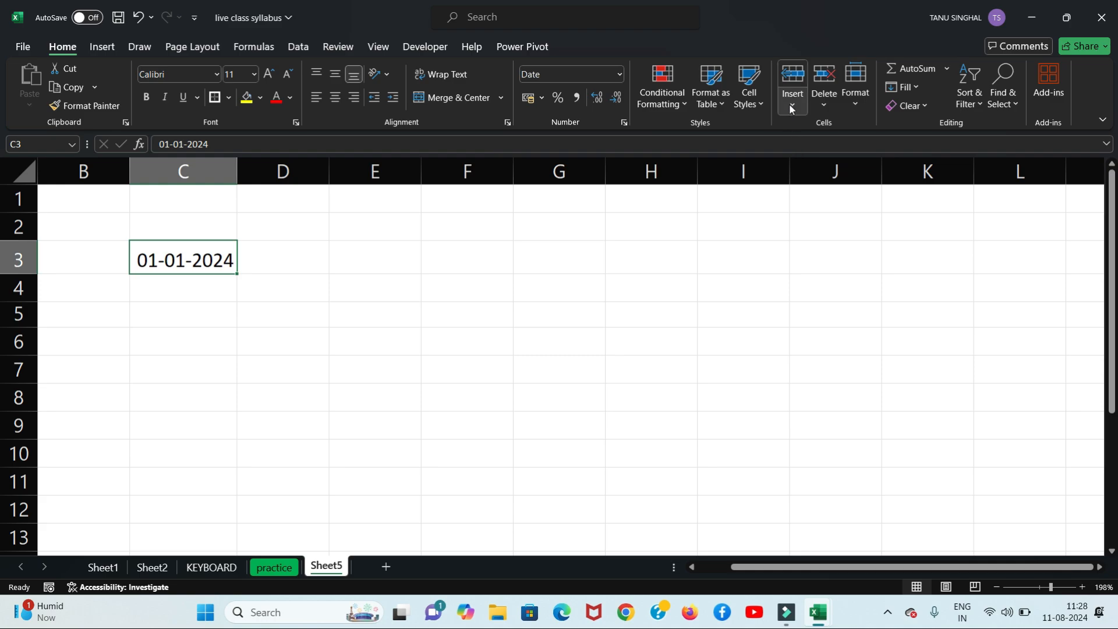
pyautogui.click(919, 87)
pyautogui.click(929, 212)
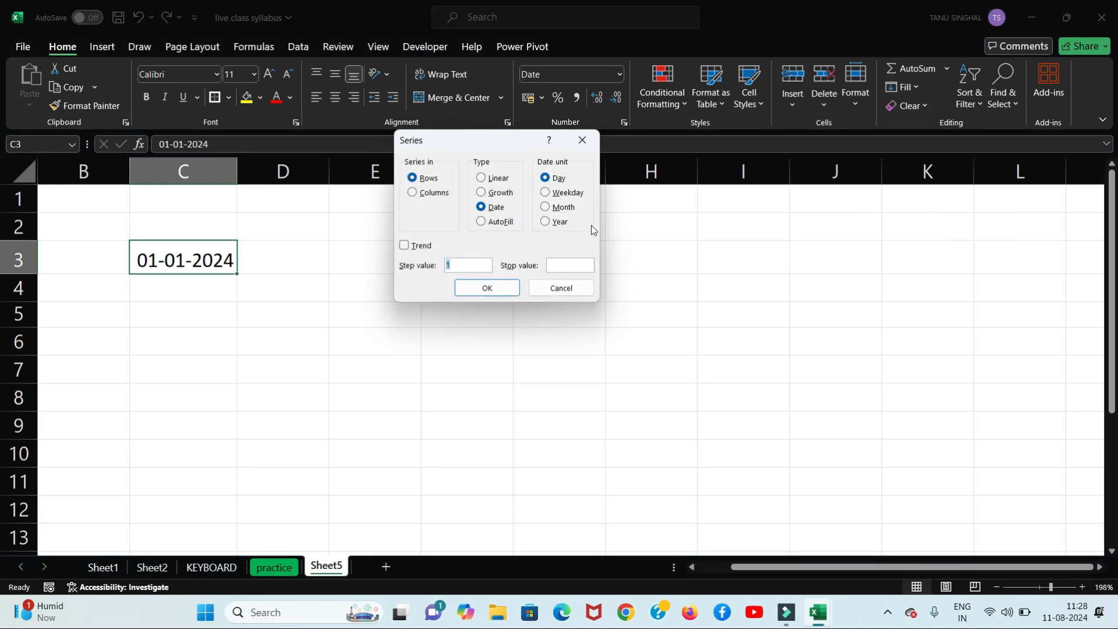
pyautogui.press('BackSpace')
pyautogui.write('01-01-2024')
pyautogui.click(571, 266)
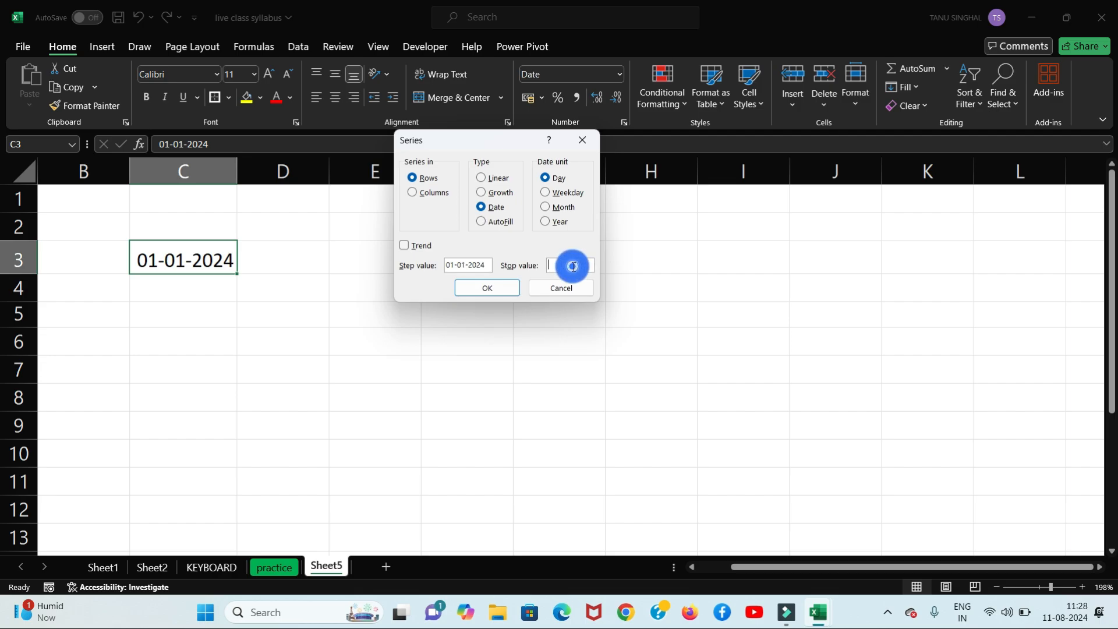
pyautogui.write('18-02-')
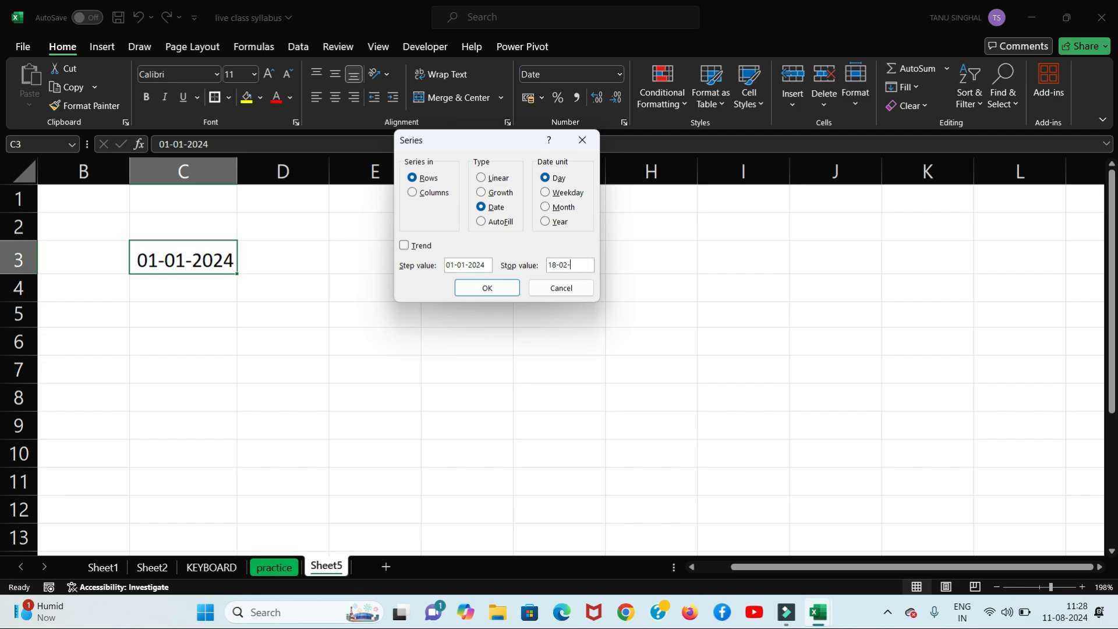
pyautogui.write('19')
pyautogui.press('BackSpace')
pyautogui.press('BackSpace')
pyautogui.write('2024')
pyautogui.click(507, 286)
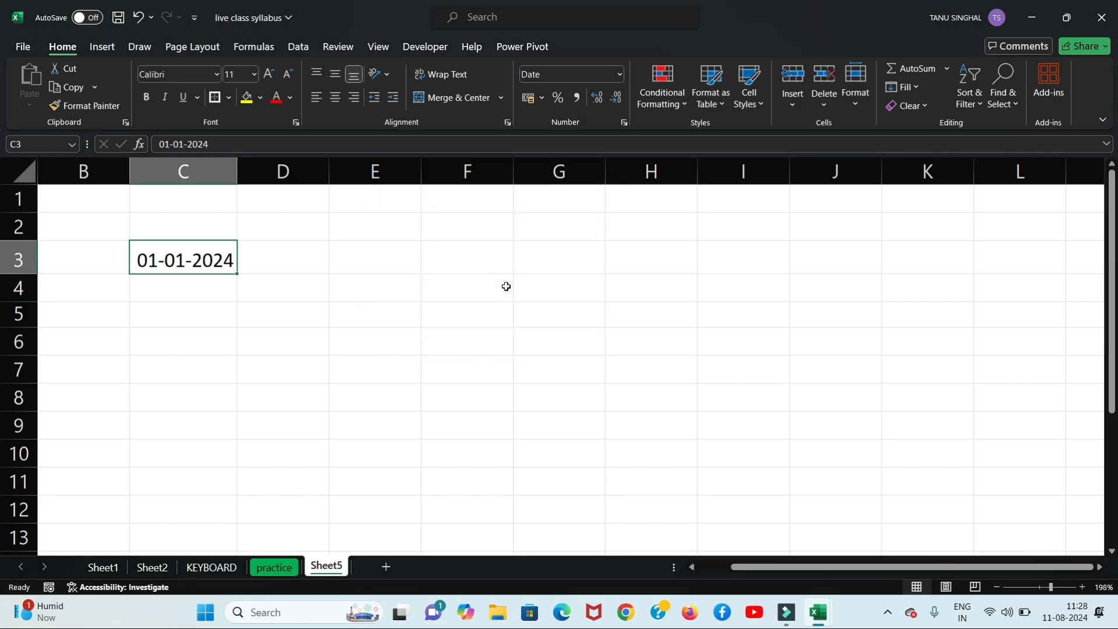
pyautogui.click(794, 103)
pyautogui.click(862, 100)
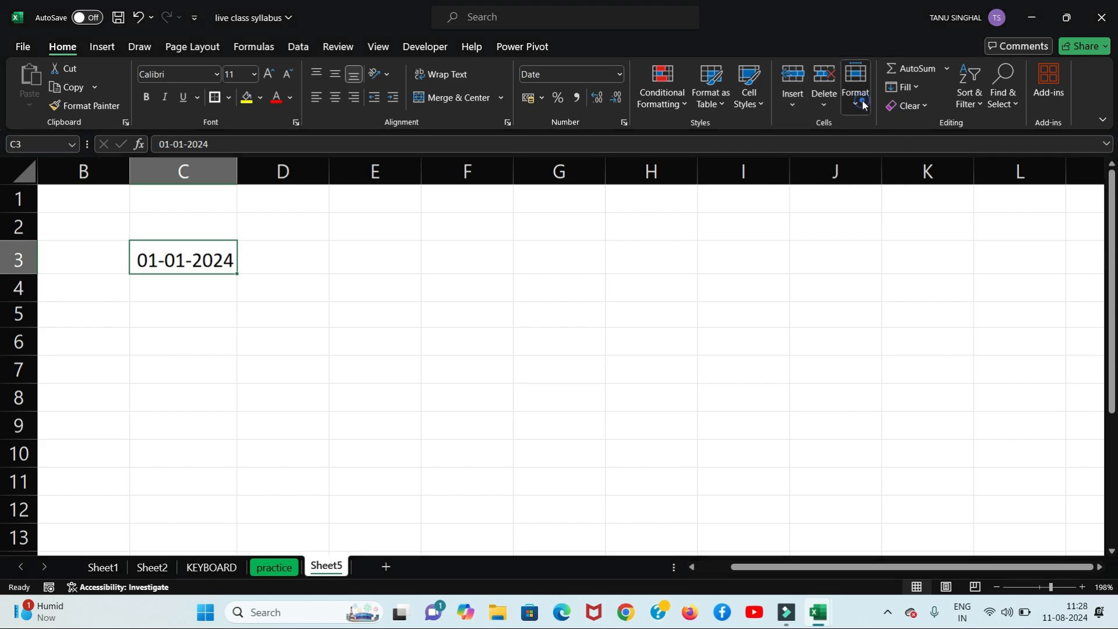
pyautogui.click(904, 86)
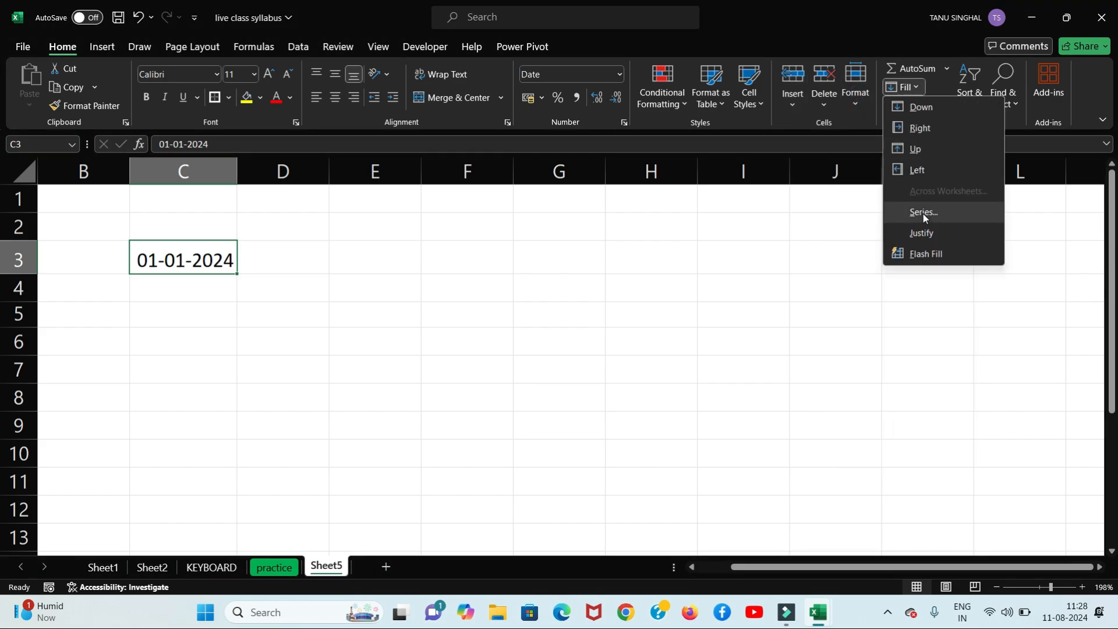
pyautogui.click(924, 212)
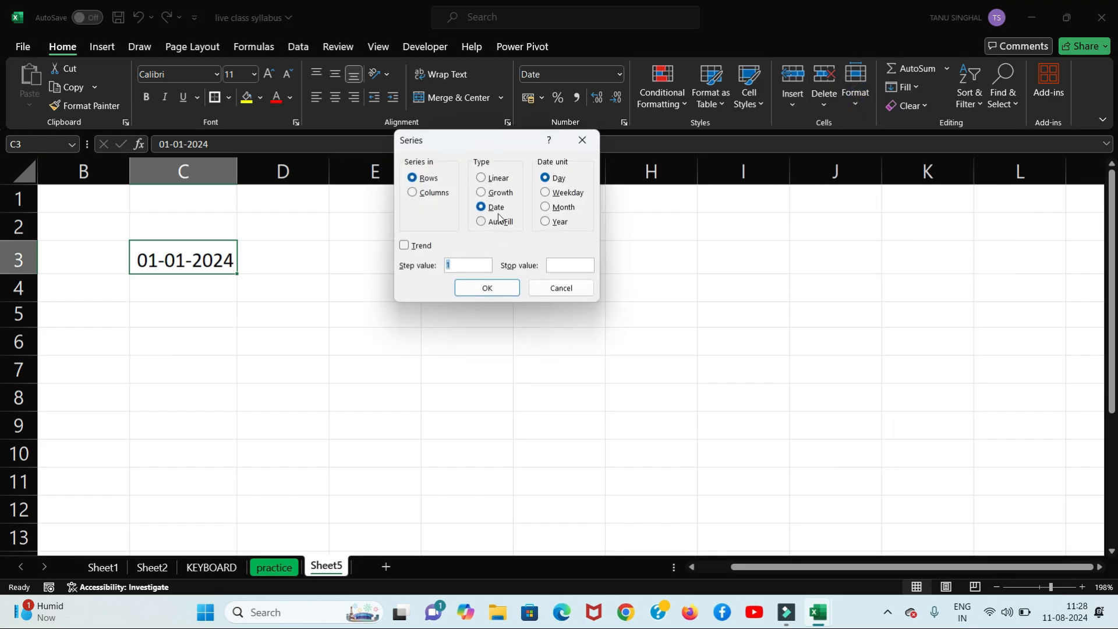
pyautogui.click(412, 192)
pyautogui.click(404, 245)
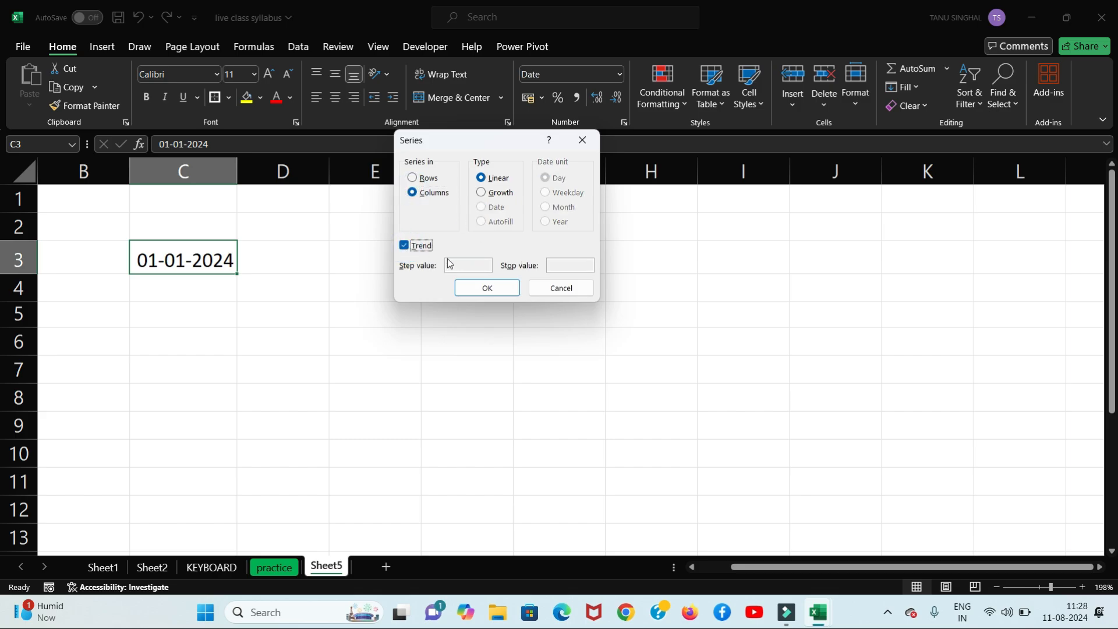
pyautogui.click(404, 245)
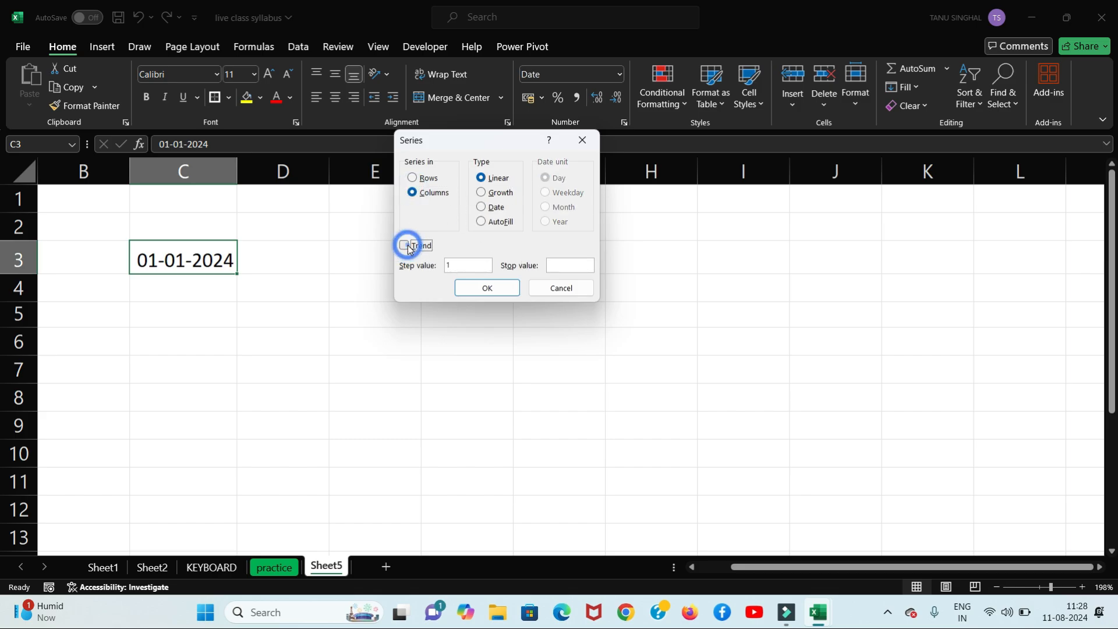
pyautogui.click(481, 208)
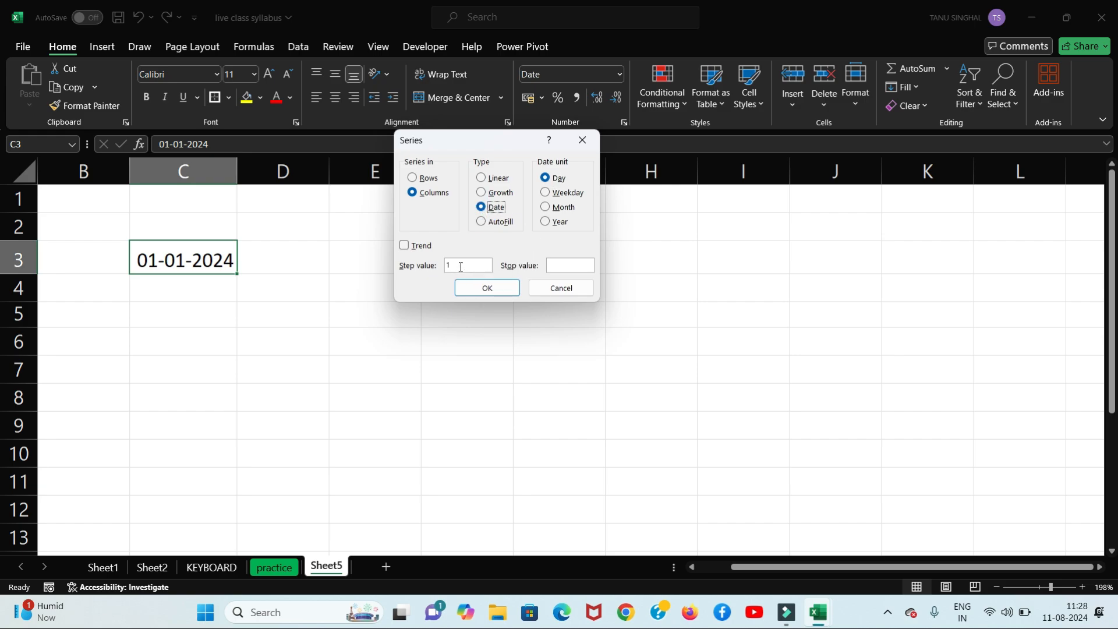
pyautogui.click(484, 289)
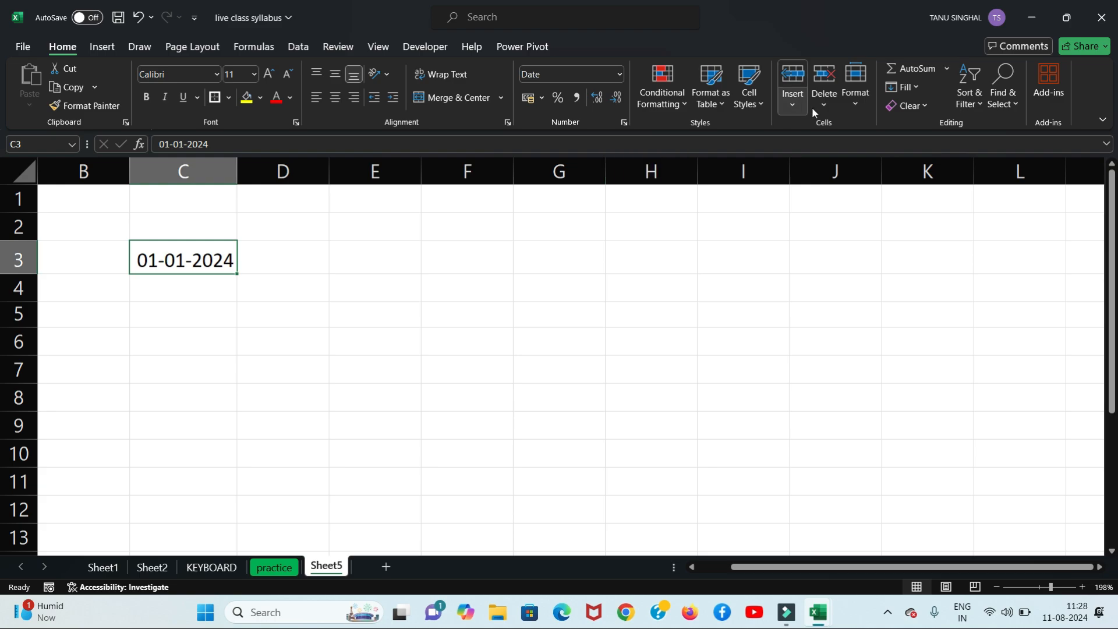
pyautogui.click(919, 87)
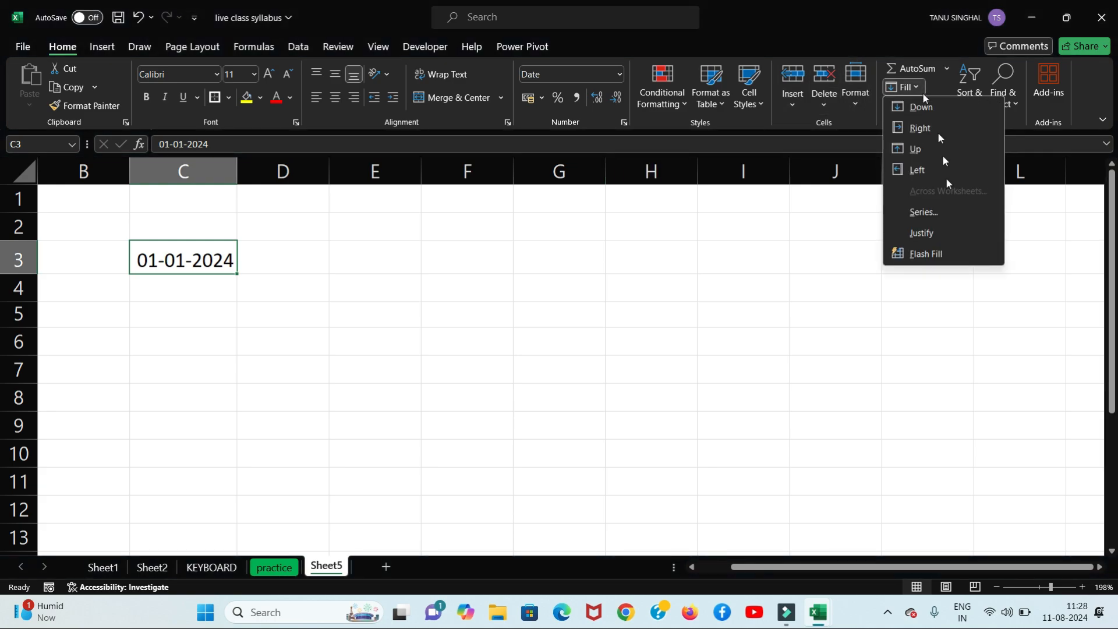
pyautogui.click(945, 212)
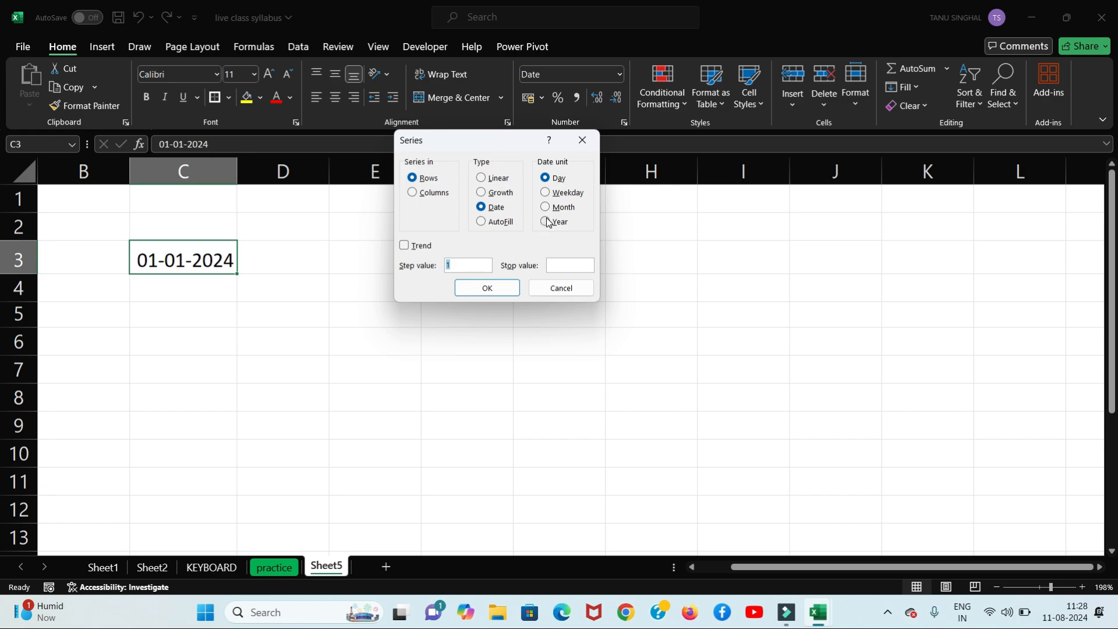
pyautogui.click(566, 263)
pyautogui.write('90')
pyautogui.click(487, 288)
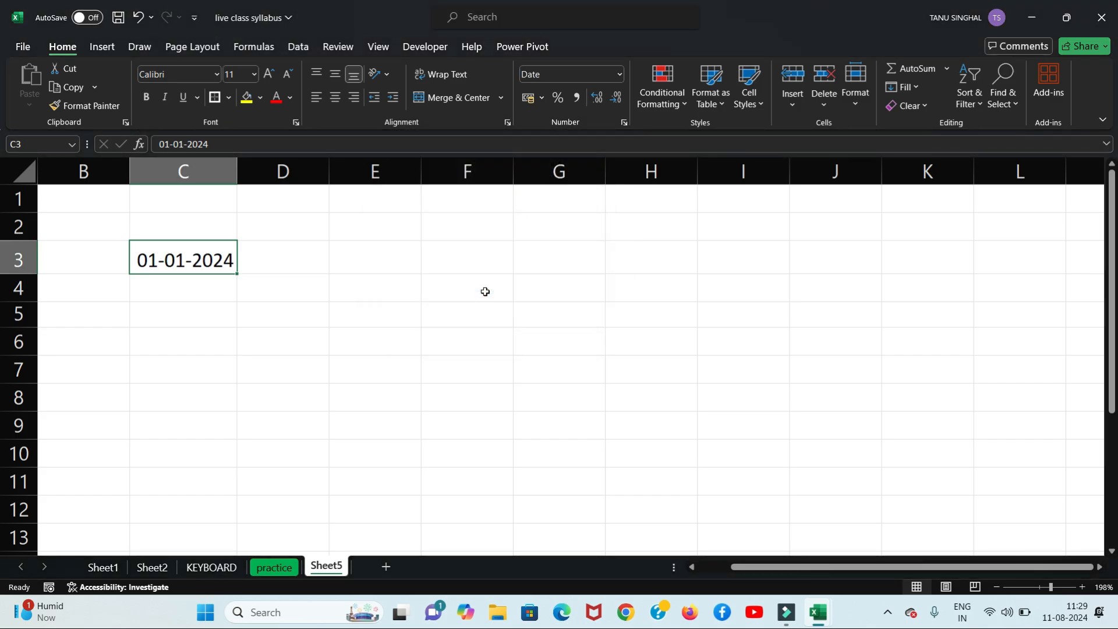
# Step: Undo the date in C3 so it holds 1 again
pyautogui.click(213, 294)
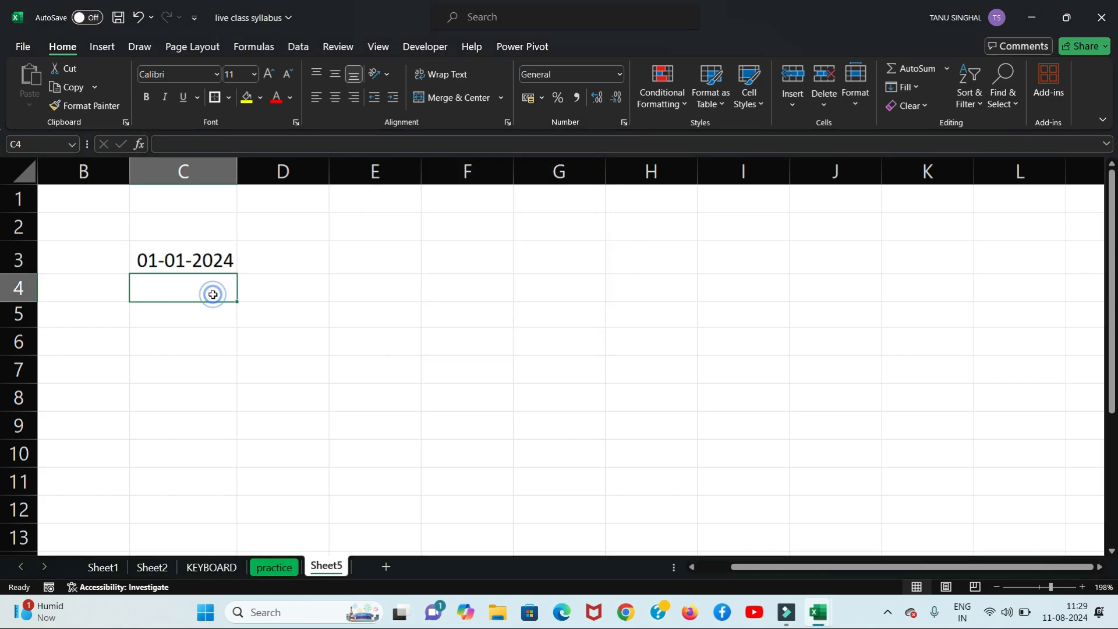
pyautogui.click(223, 263)
pyautogui.hotkey('ctrl', 'z')
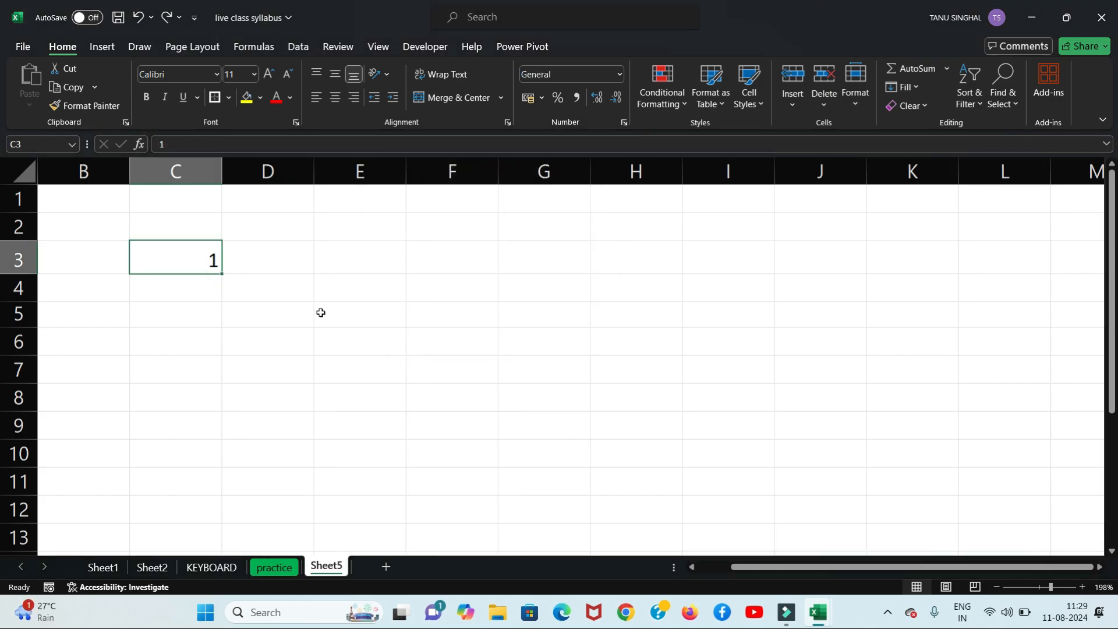
# Step: Delete the 1 from C3, leaving Sheet5 empty
pyautogui.click(320, 312)
pyautogui.click(174, 263)
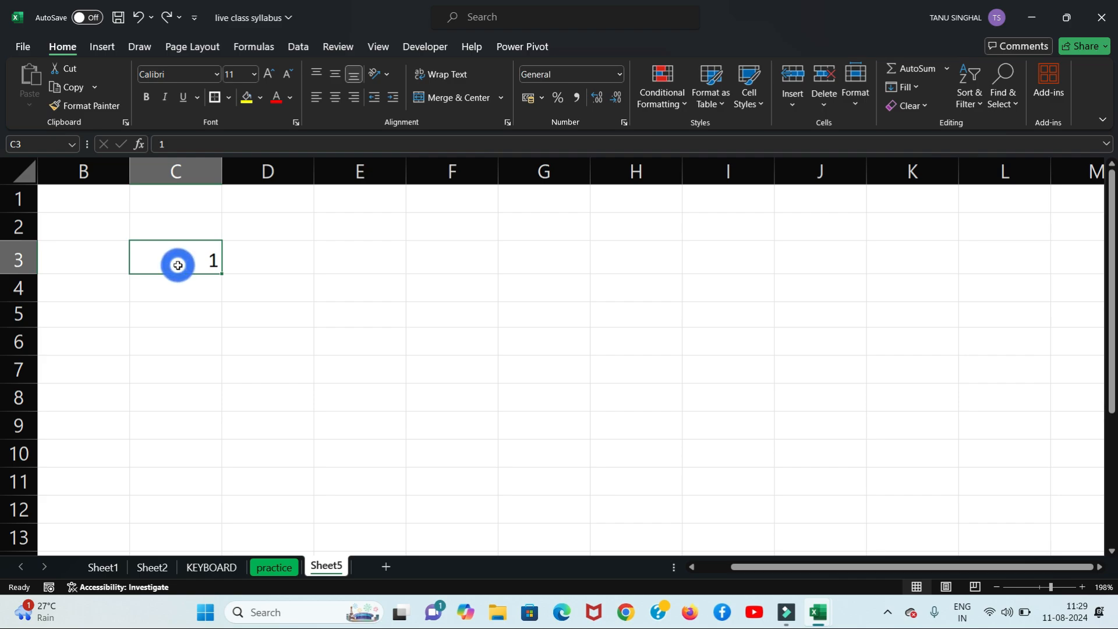
pyautogui.press('Delete')
pyautogui.click(593, 326)
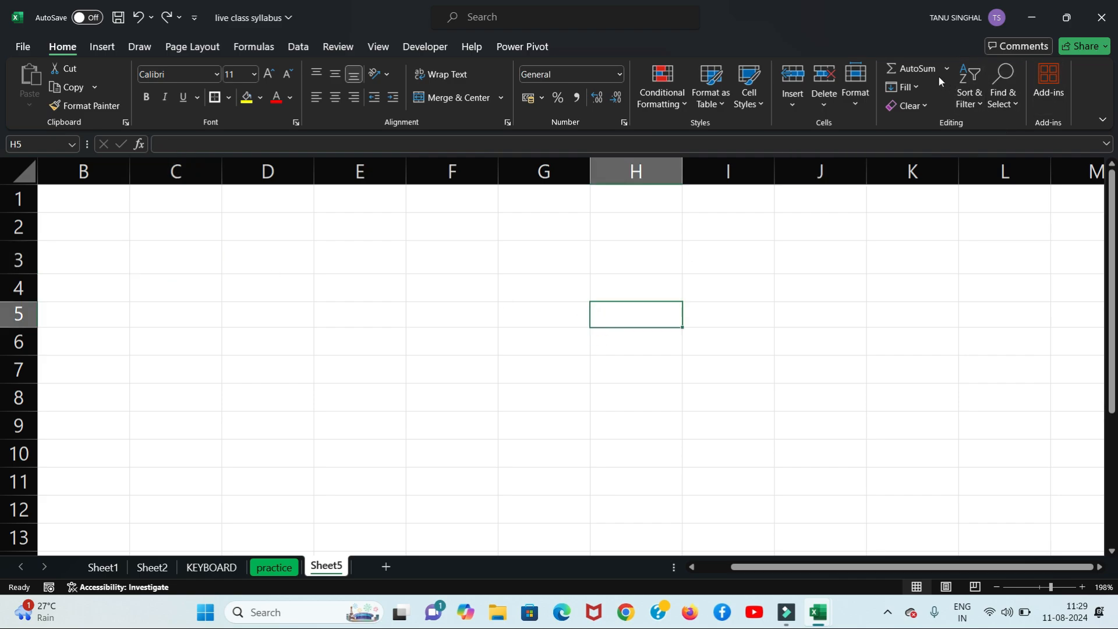
pyautogui.click(907, 87)
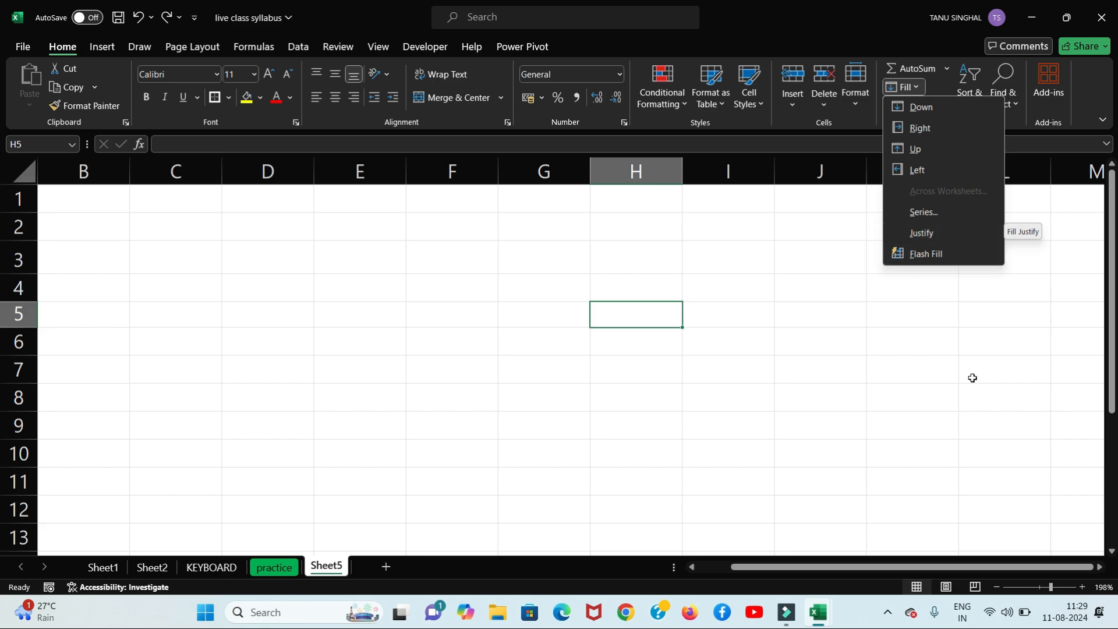
# Step: Launch Microsoft Word and open the jornal vouchers document
pyautogui.click(284, 613)
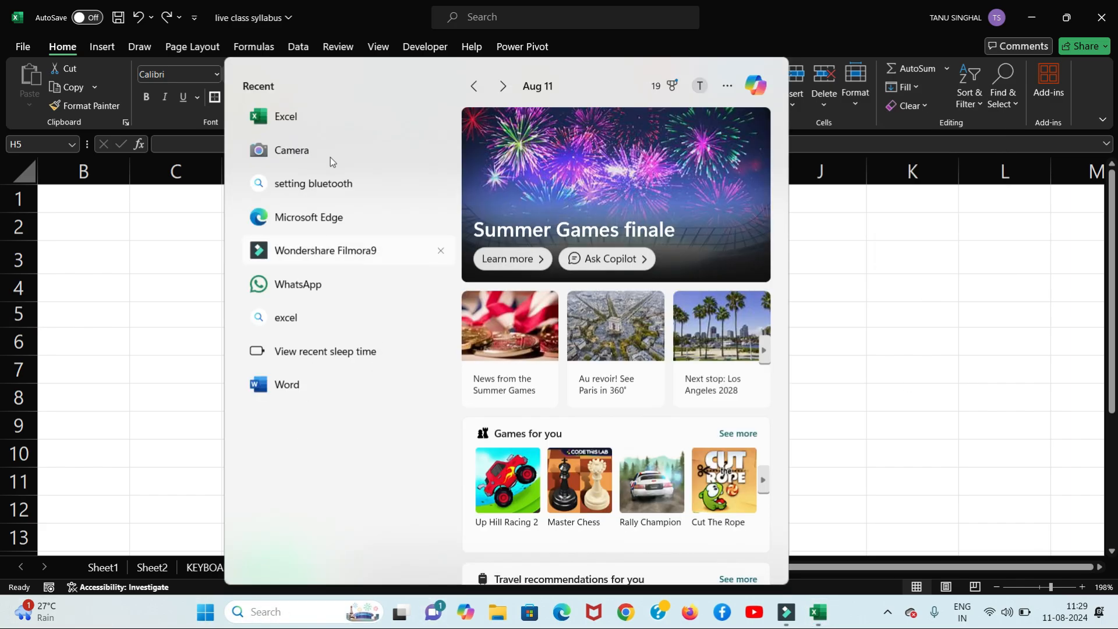
pyautogui.click(298, 387)
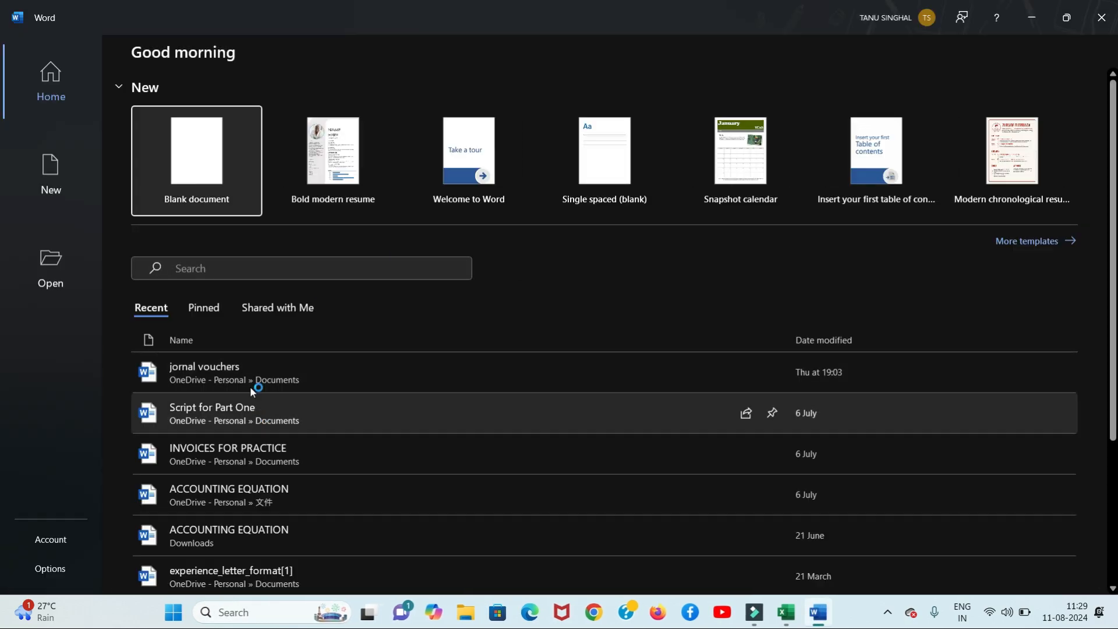
pyautogui.click(254, 375)
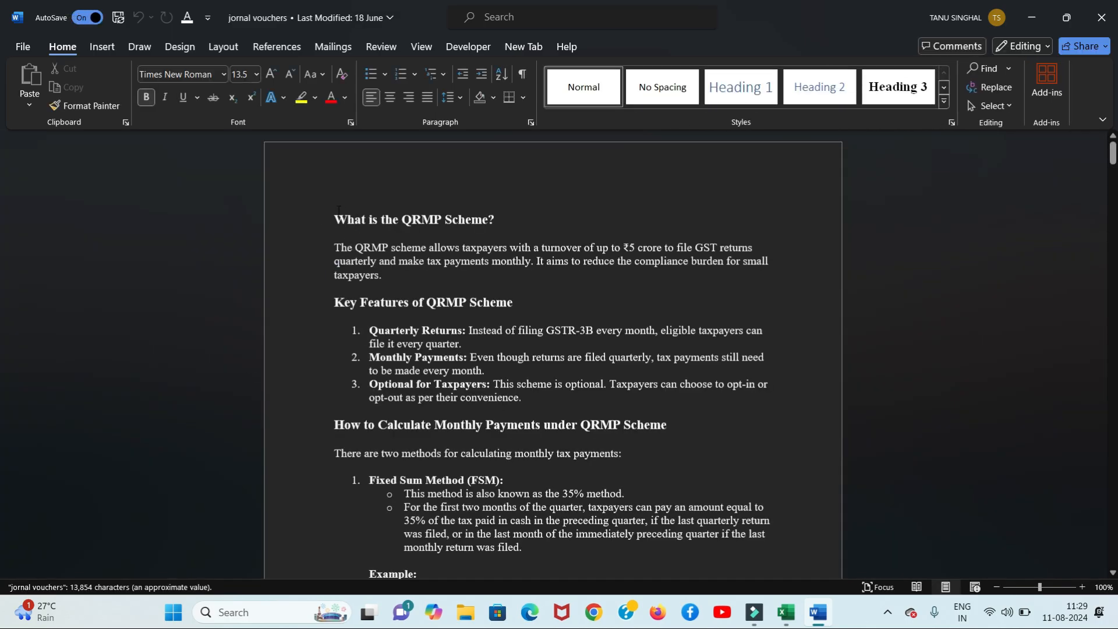
# Step: Select the QRMP heading and first paragraph, then return to the Excel windows
pyautogui.moveTo(338, 210); pyautogui.dragTo(569, 285)
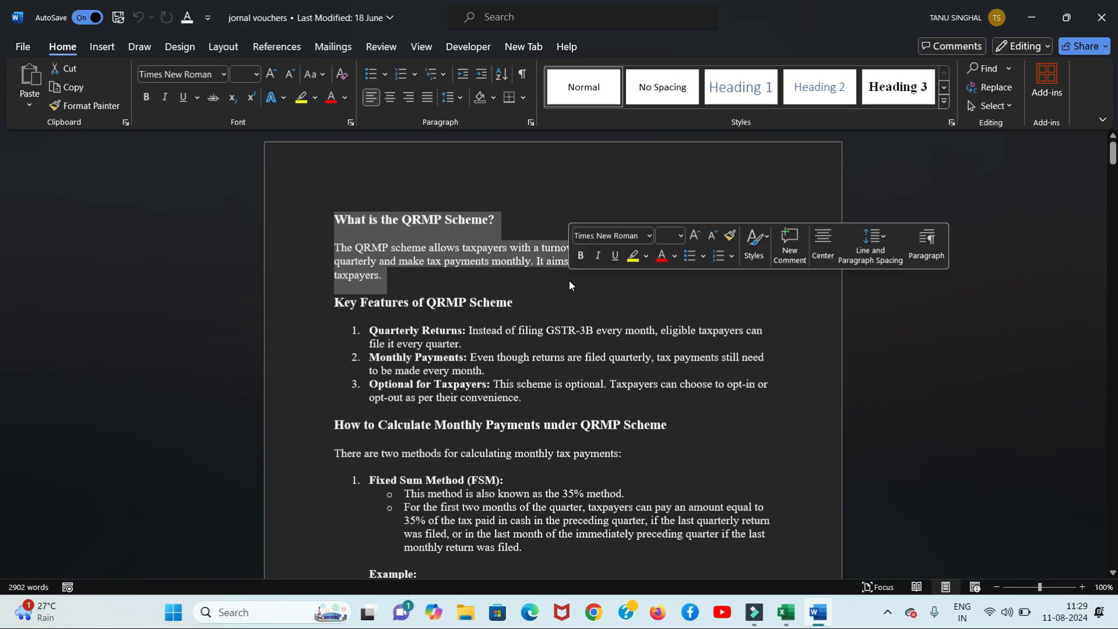
pyautogui.click(786, 613)
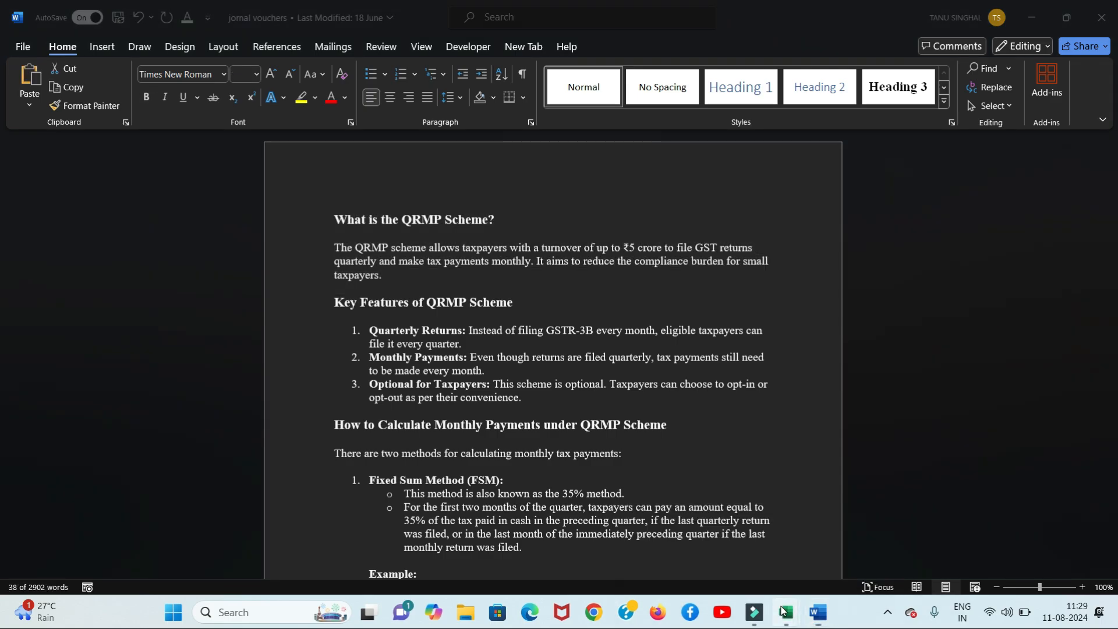
pyautogui.click(782, 617)
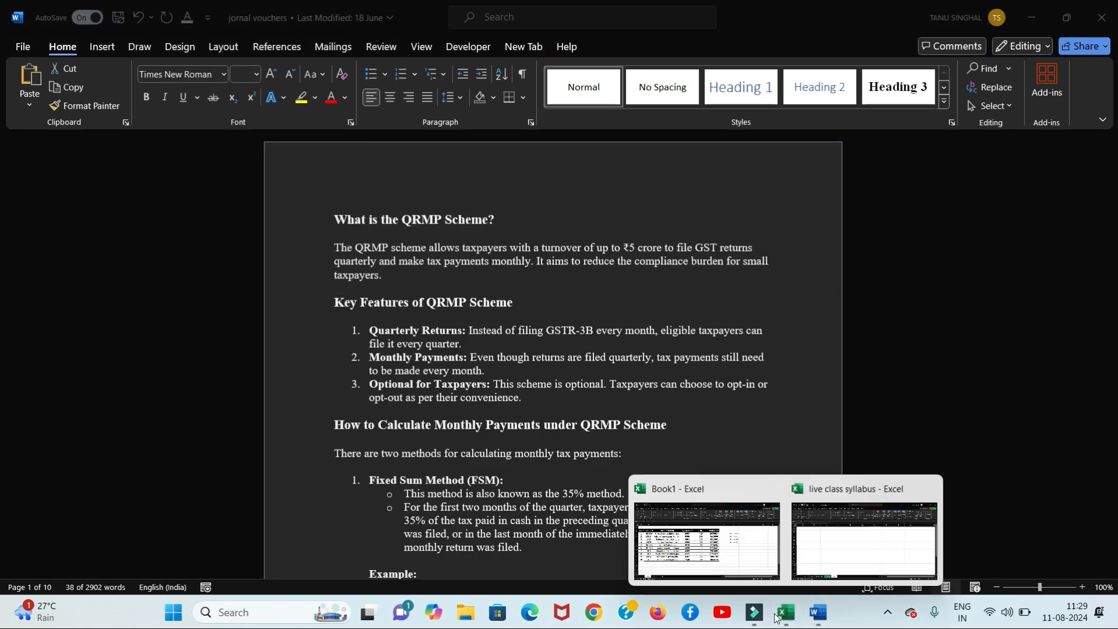
pyautogui.moveTo(693, 578)
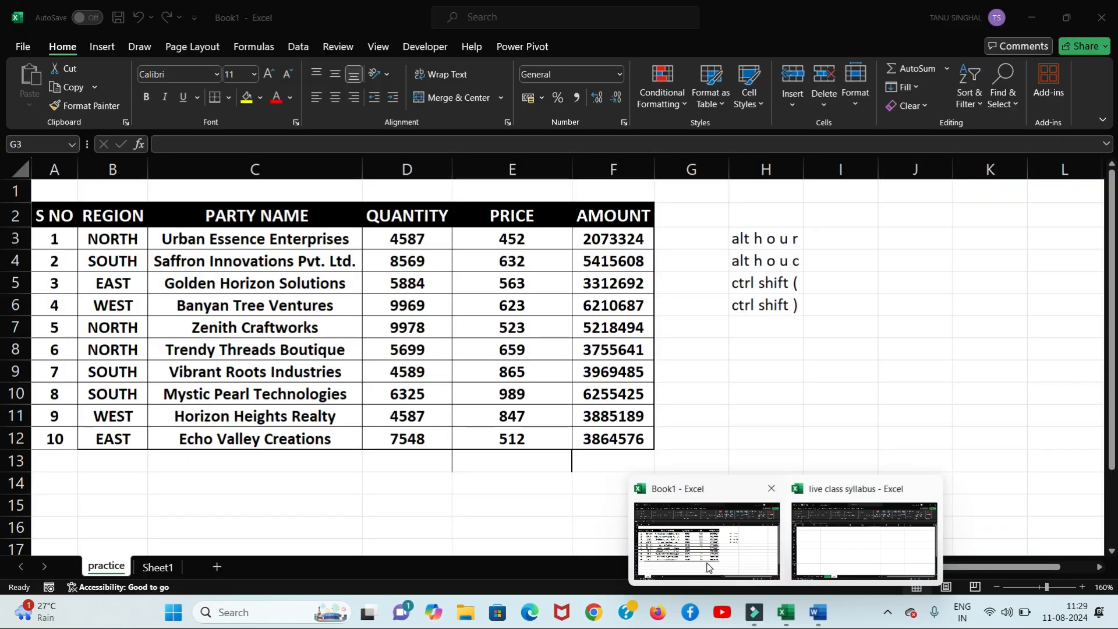
# Step: Switch to the live class syllabus workbook and paste the QRMP text into A1
pyautogui.click(813, 561)
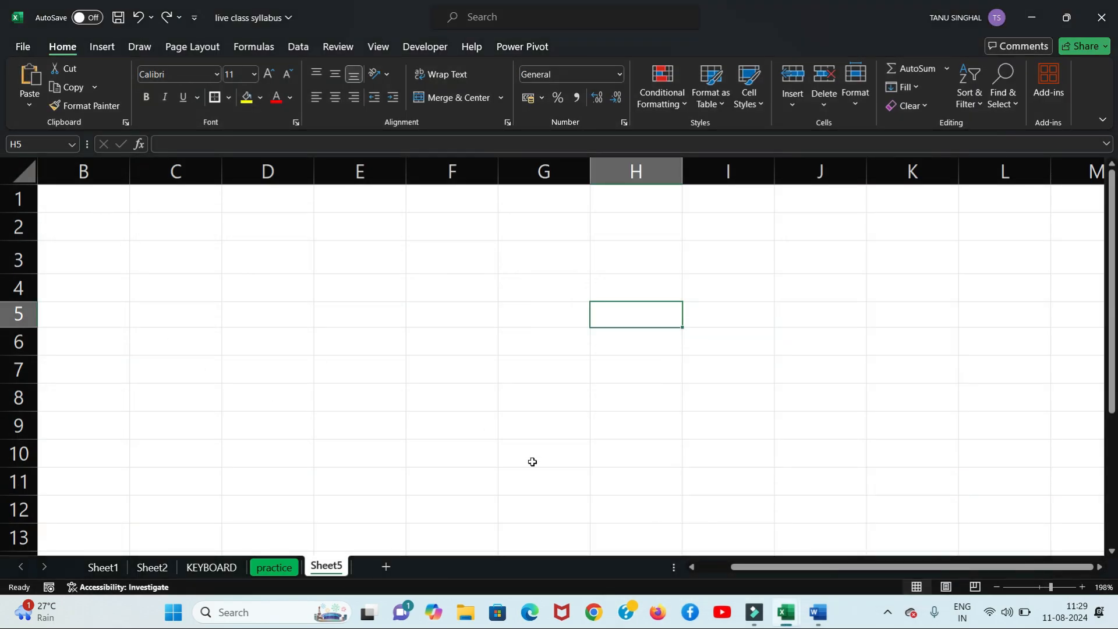
pyautogui.moveTo(790, 568); pyautogui.dragTo(642, 563)
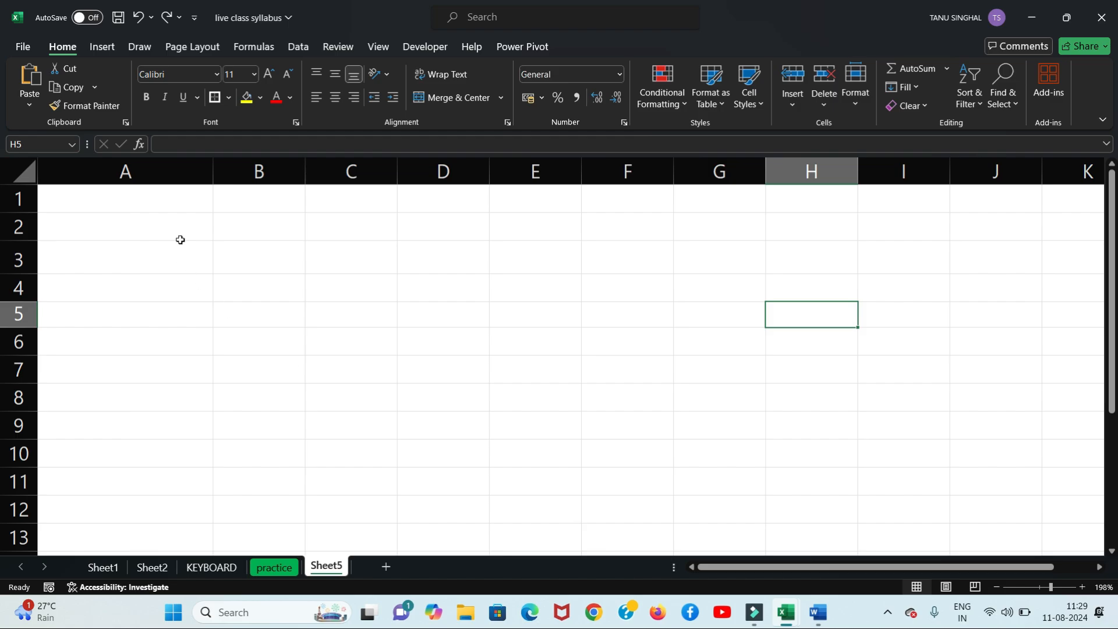
pyautogui.click(169, 207)
pyautogui.hotkey('ctrl', 'v')
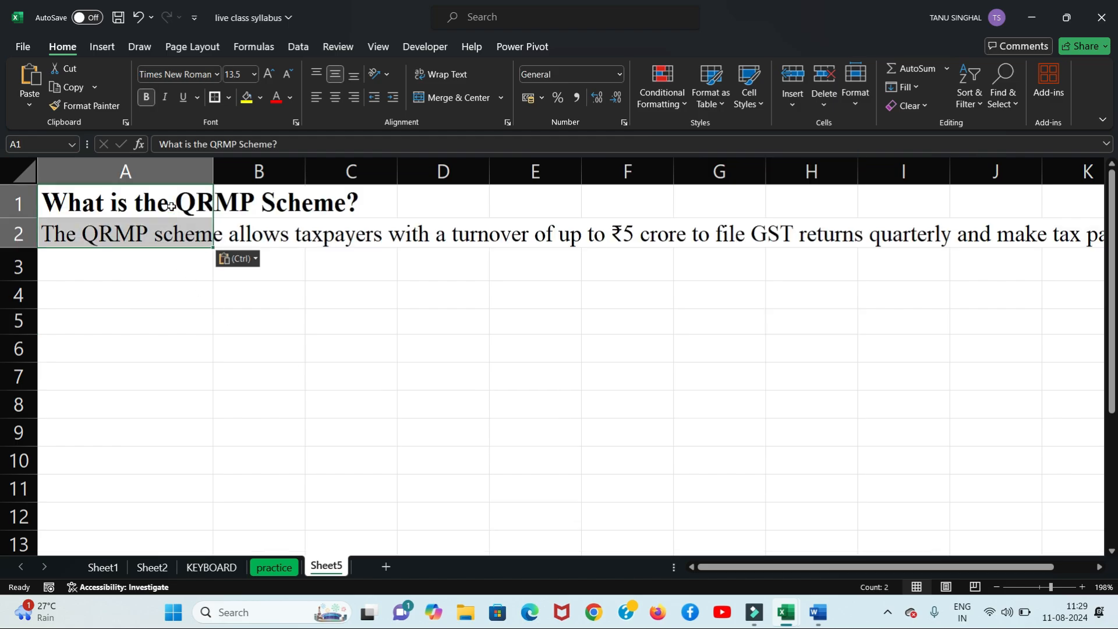
# Step: Inspect the pasted paragraph in A2, then select the text block A1:B2
pyautogui.click(309, 295)
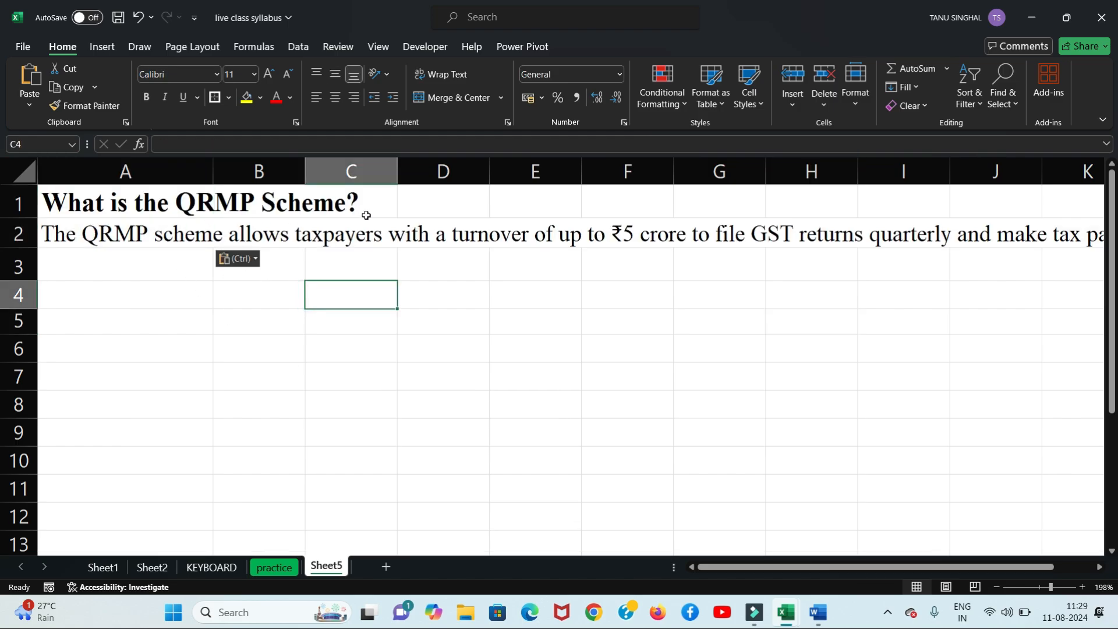
pyautogui.click(156, 240)
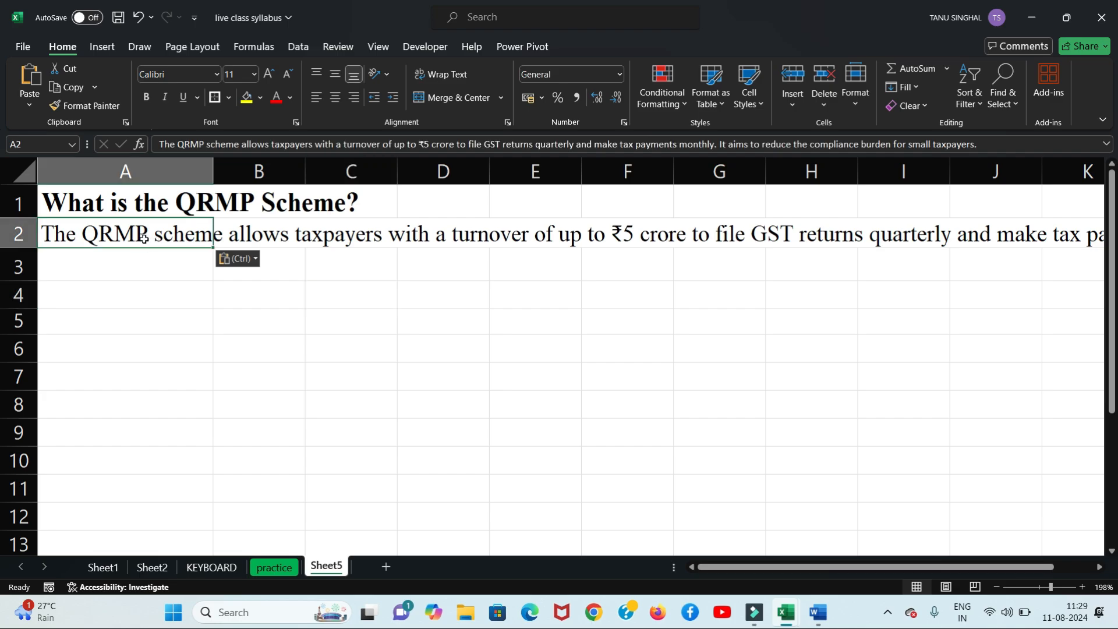
pyautogui.click(242, 144)
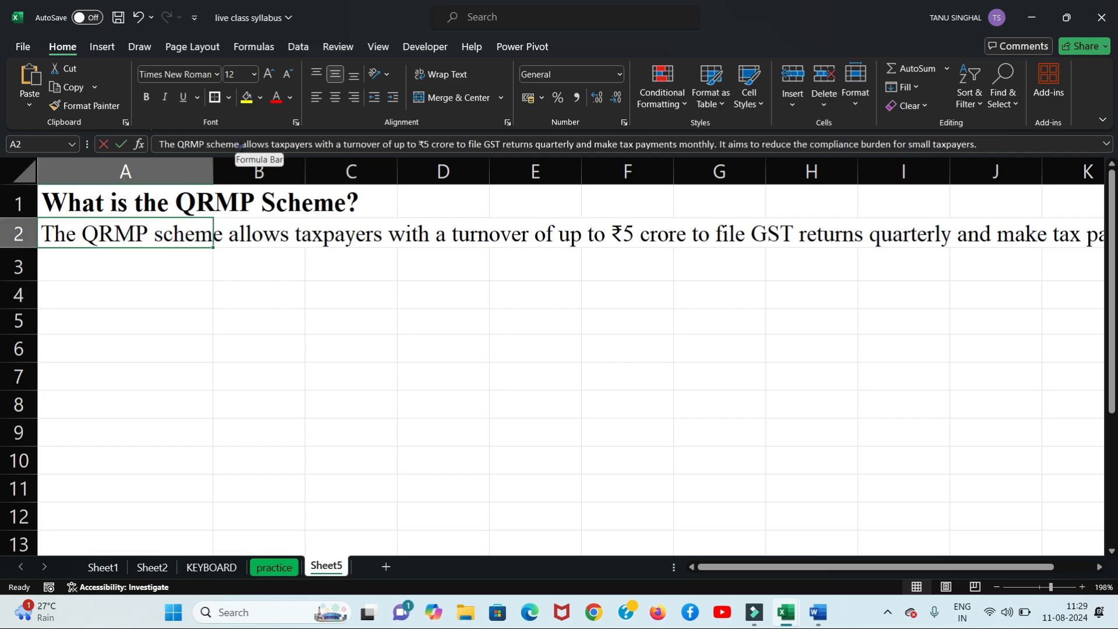
pyautogui.click(184, 382)
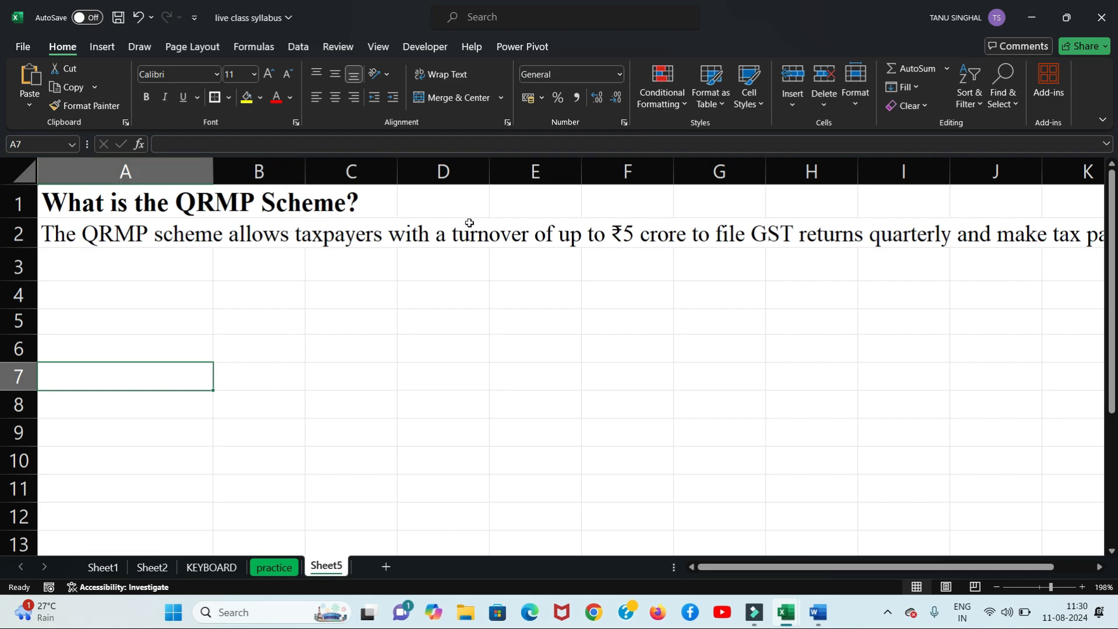
pyautogui.moveTo(193, 172); pyautogui.dragTo(259, 171)
pyautogui.click(323, 306)
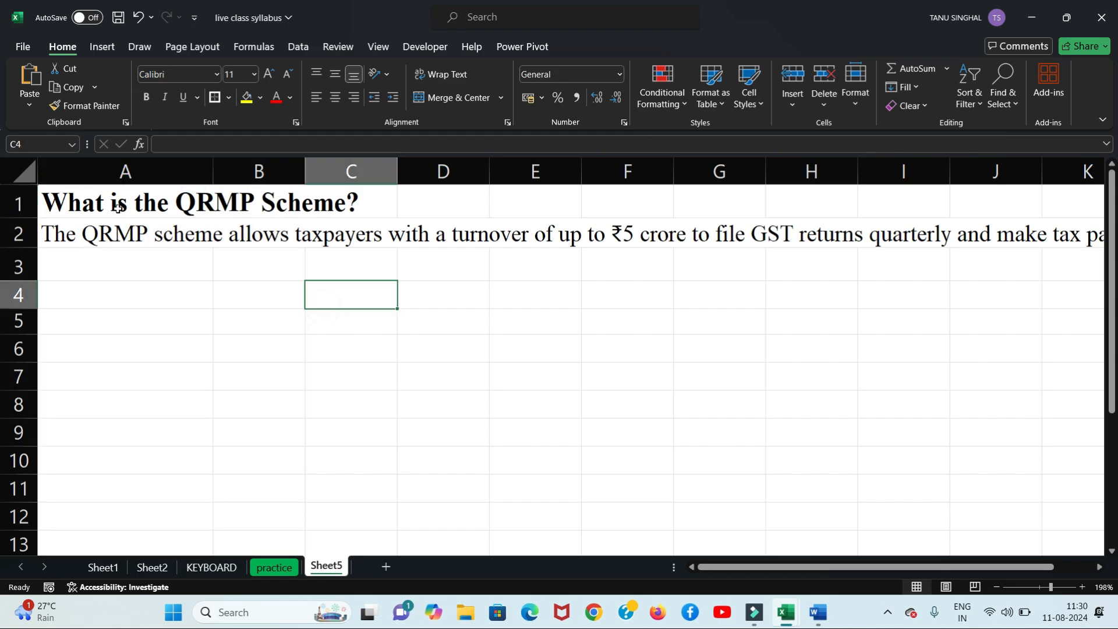
pyautogui.moveTo(119, 209); pyautogui.dragTo(260, 224)
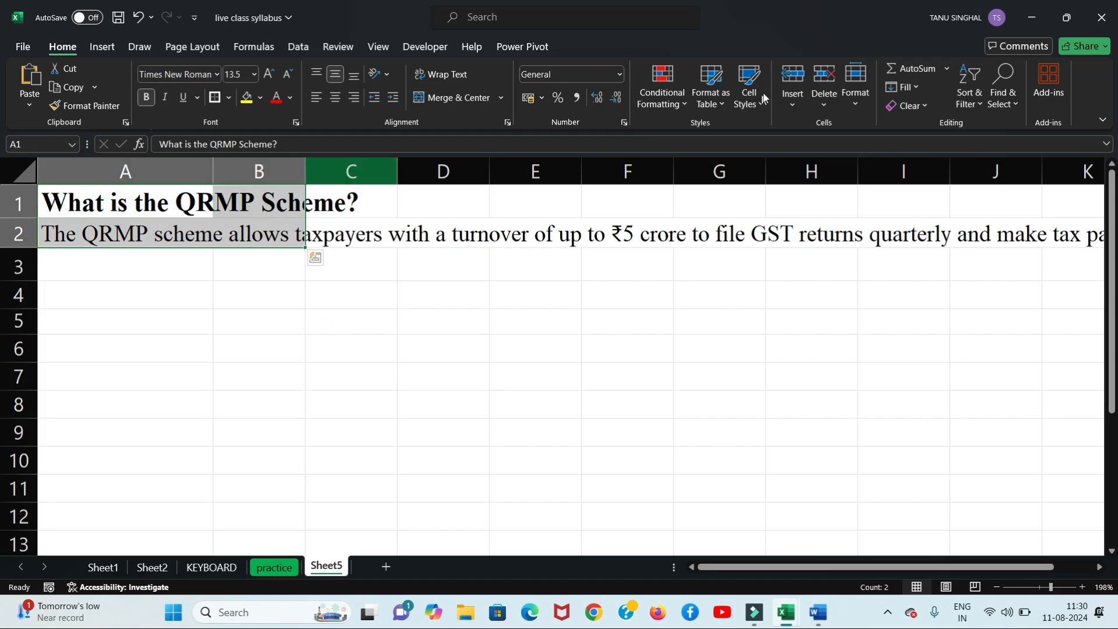
# Step: Apply Fill > Justify to the A1:B2 text, then undo it
pyautogui.click(915, 87)
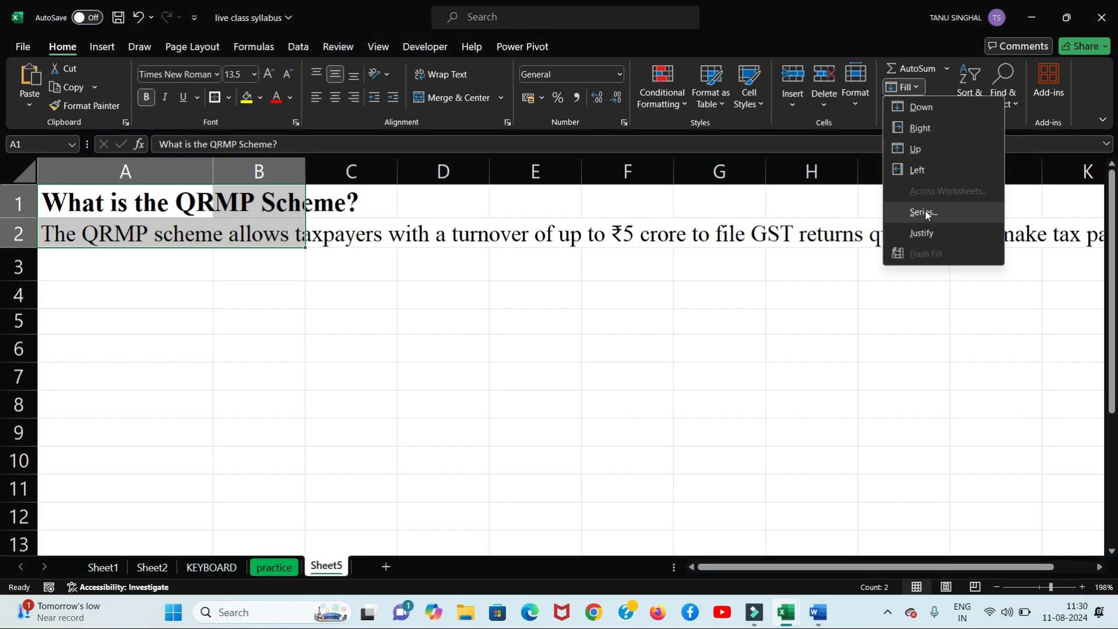
pyautogui.click(925, 230)
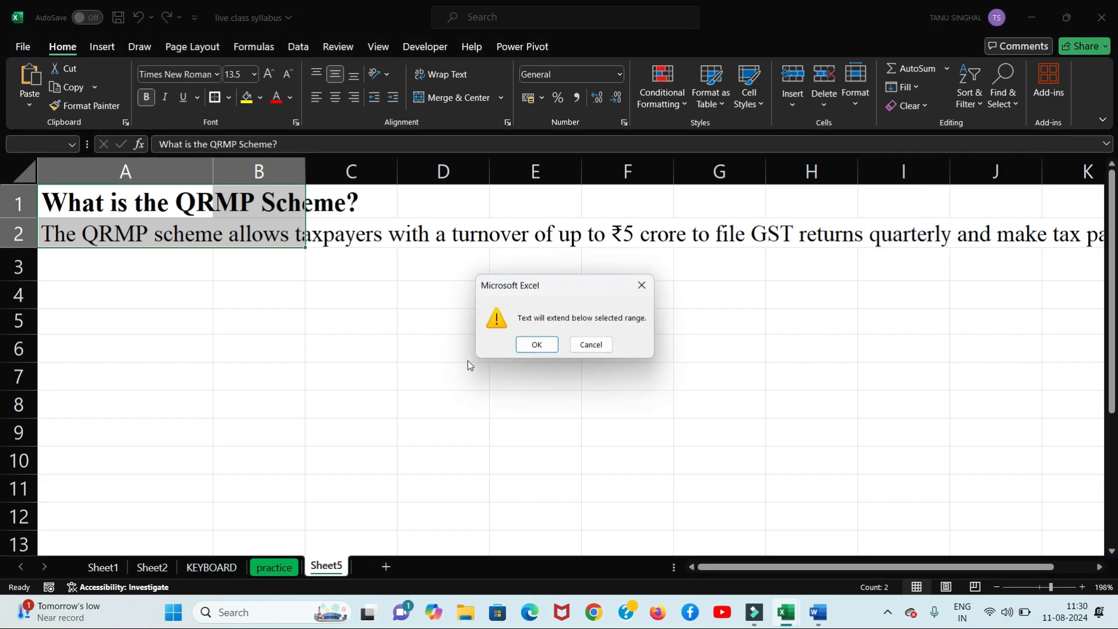
pyautogui.click(538, 346)
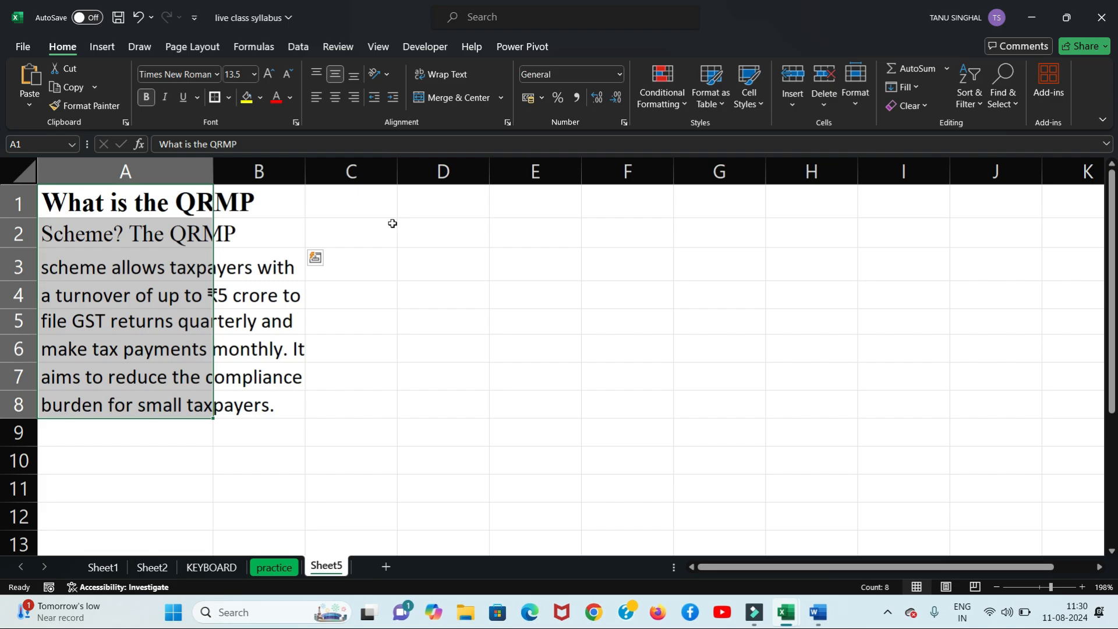
pyautogui.hotkey('ctrl', 'z')
# Step: Select A1:C2 and Fill > Justify the paragraph so it spills across rows 2–6
pyautogui.moveTo(264, 174); pyautogui.dragTo(341, 177)
pyautogui.click(92, 172)
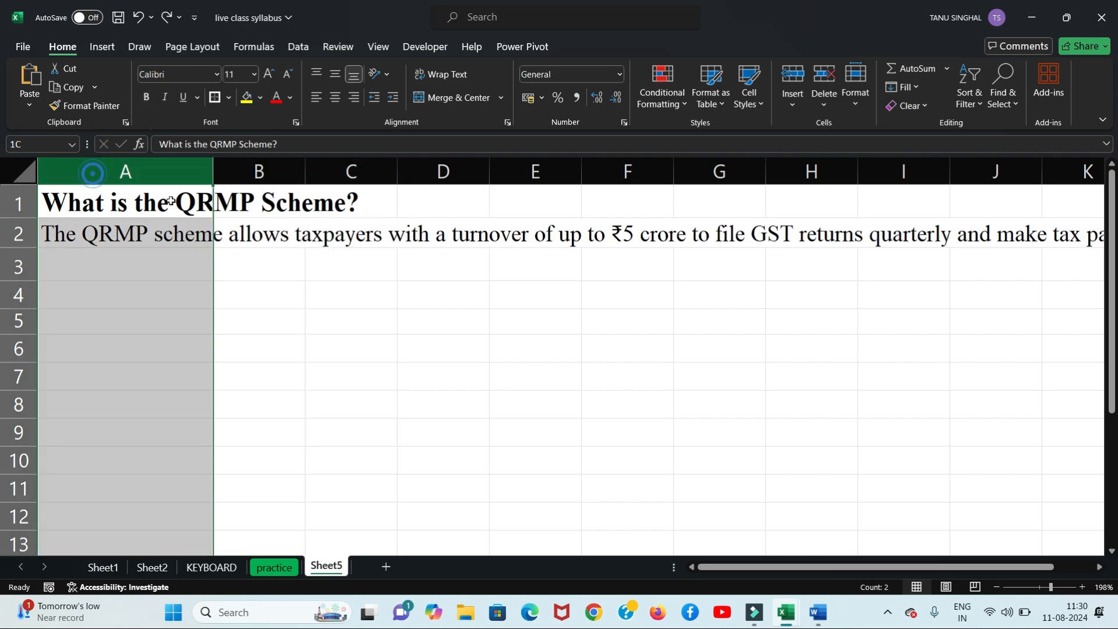
pyautogui.click(251, 236)
pyautogui.moveTo(251, 236); pyautogui.dragTo(328, 240)
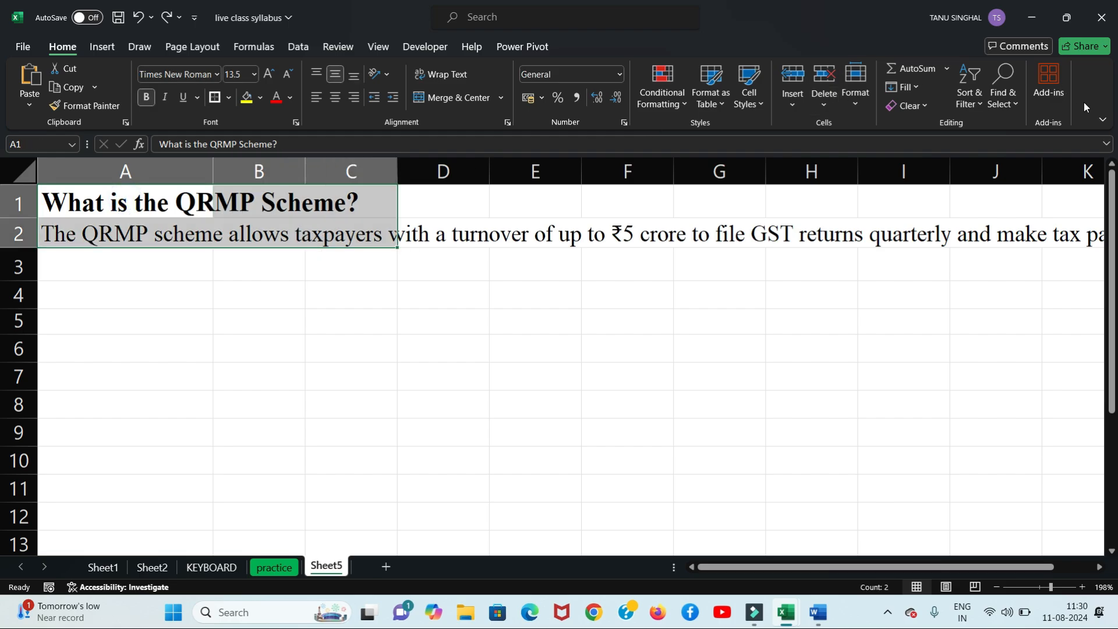
pyautogui.click(904, 87)
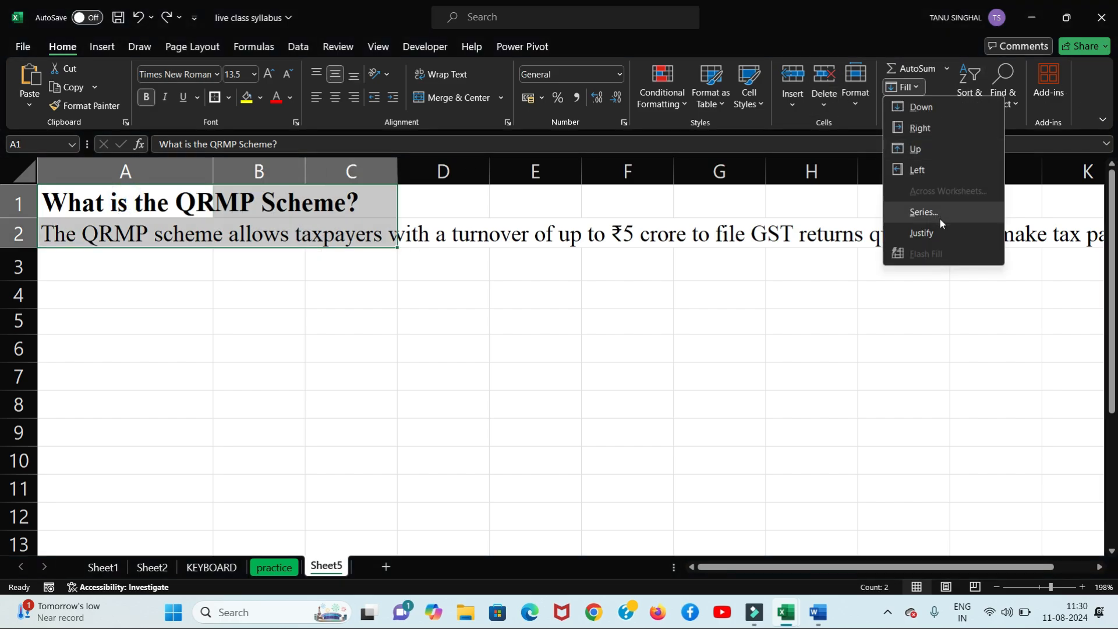
pyautogui.click(935, 236)
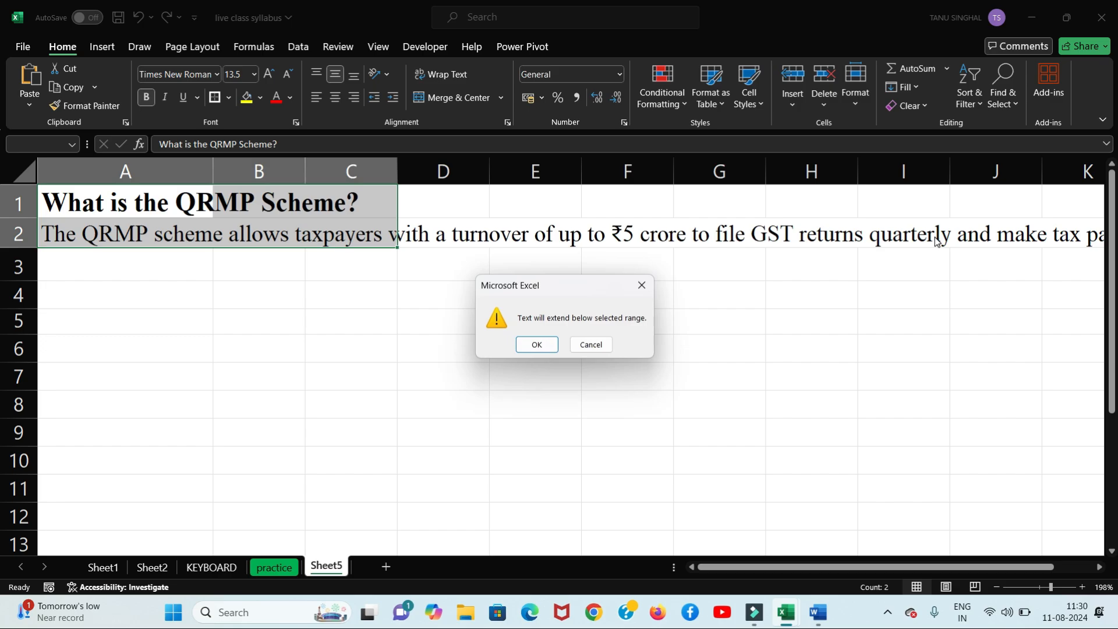
pyautogui.click(545, 344)
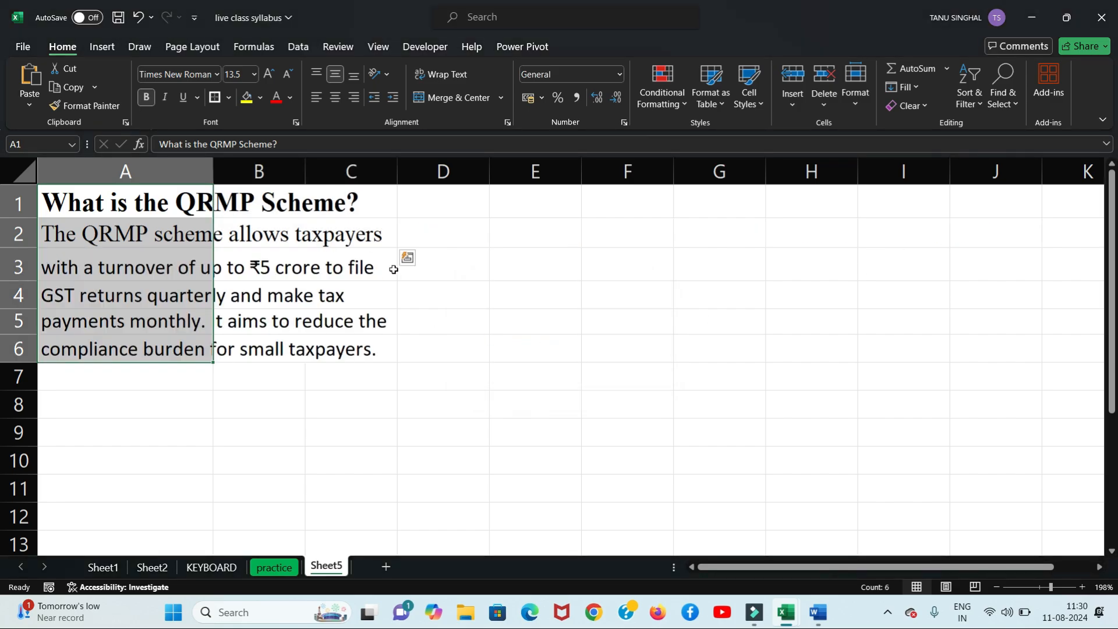
pyautogui.click(542, 295)
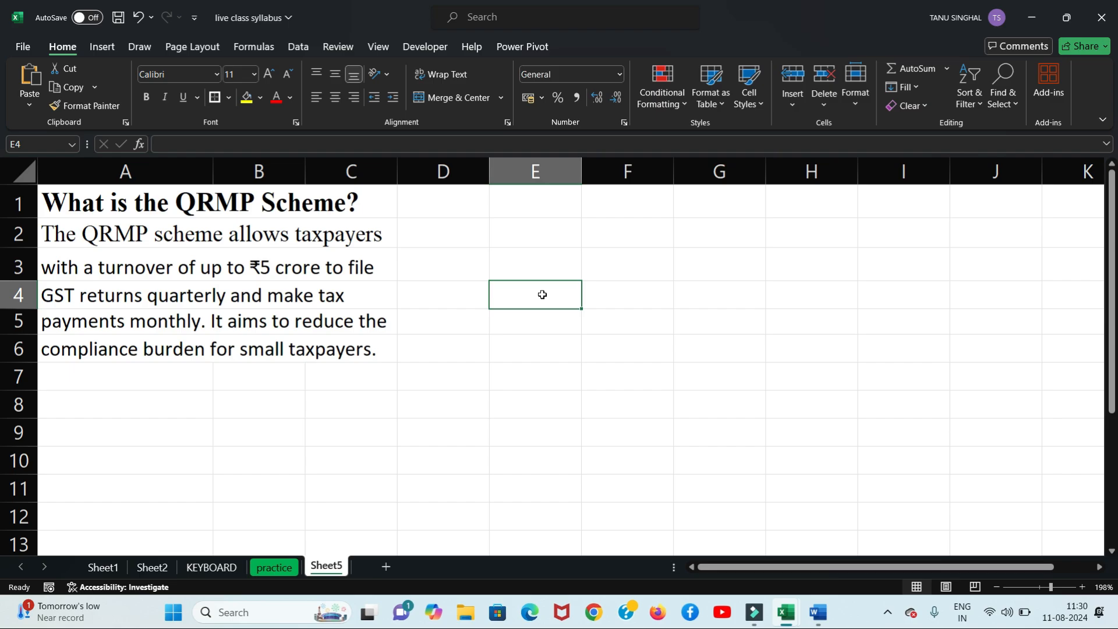
# Step: Check cells A2, B2, C2, A3, B3 and C3 to confirm the lines sit in column A
pyautogui.click(156, 240)
pyautogui.click(249, 233)
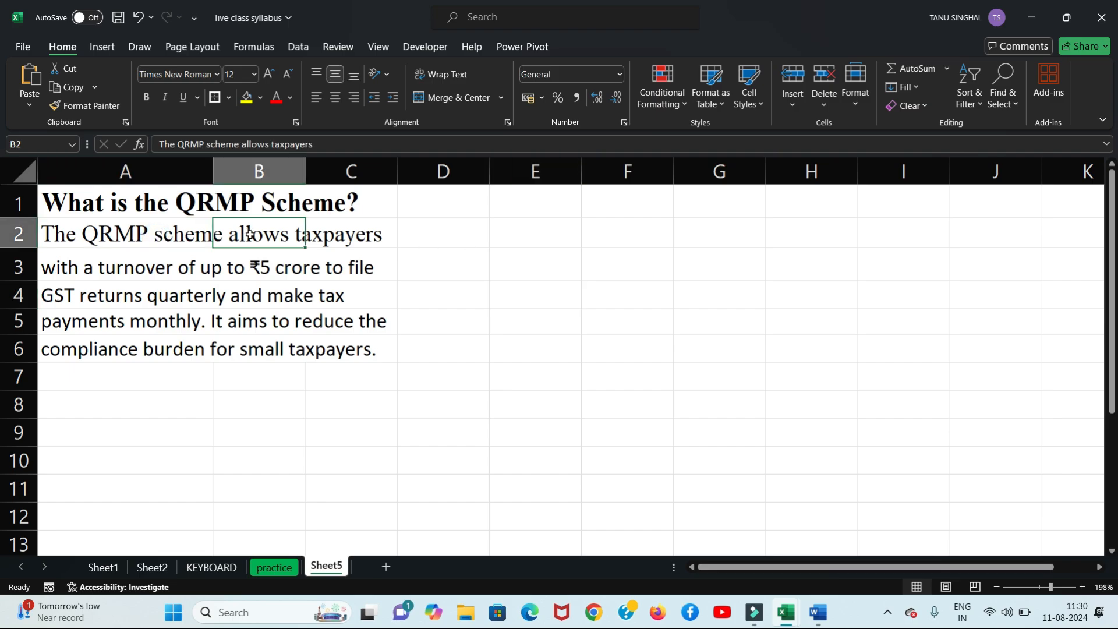
pyautogui.click(349, 237)
pyautogui.click(133, 259)
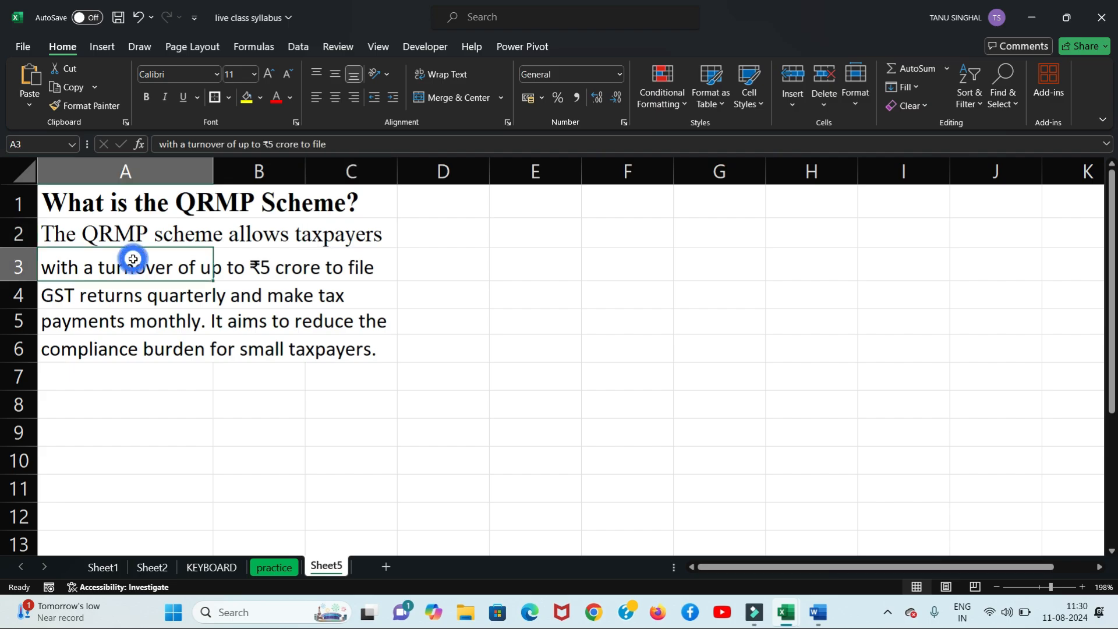
pyautogui.click(252, 268)
pyautogui.click(351, 268)
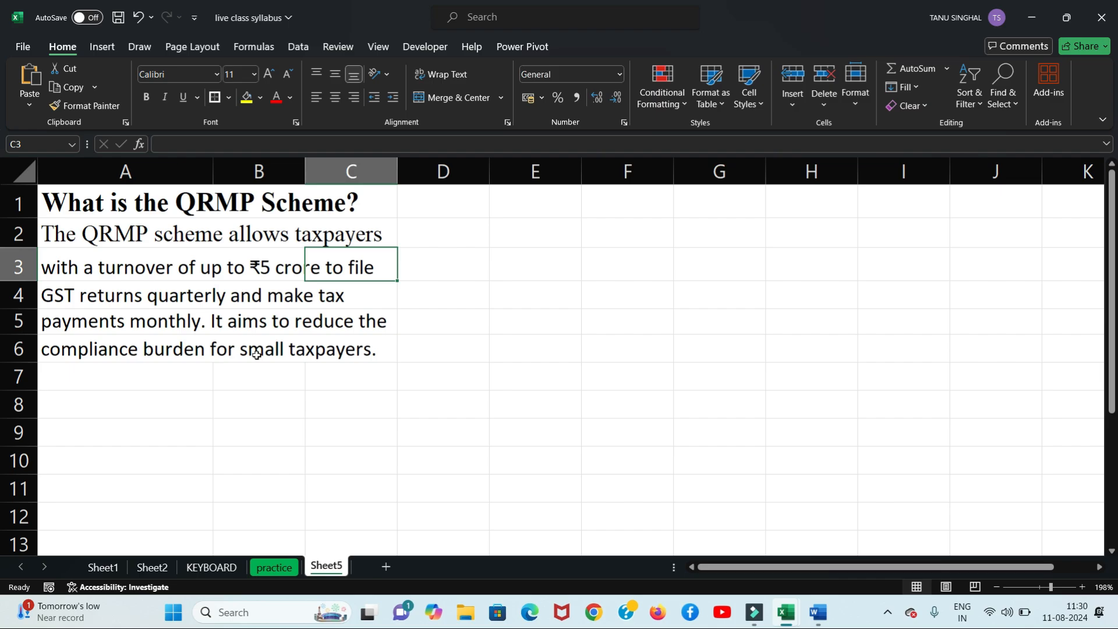
pyautogui.click(923, 106)
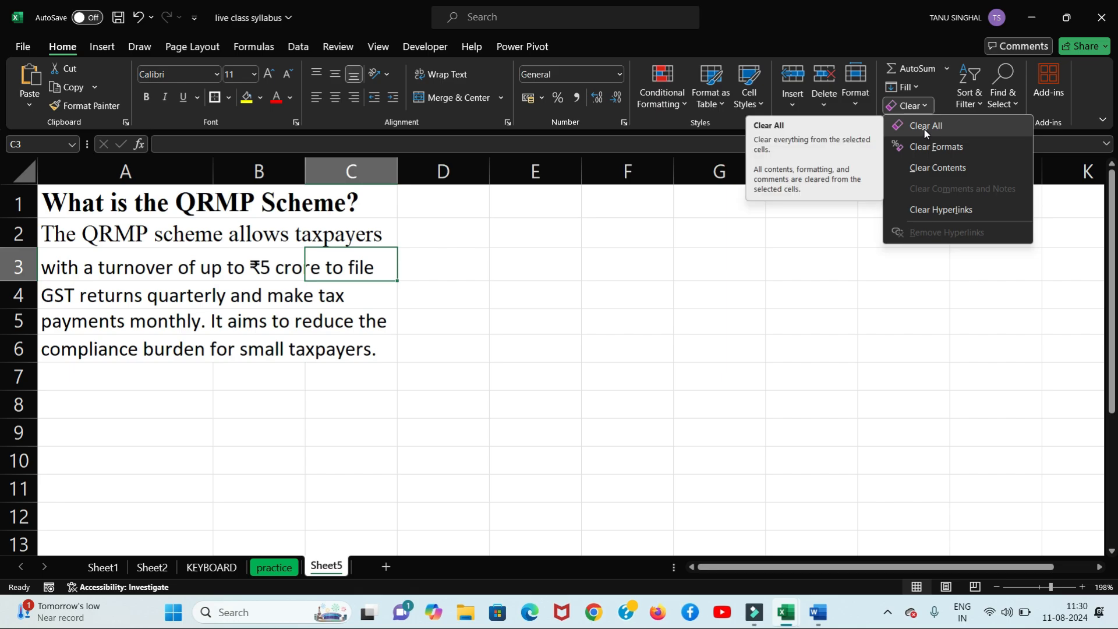
# Step: Enter data, formatting, formula and all down cells F2 to F5
pyautogui.click(626, 226)
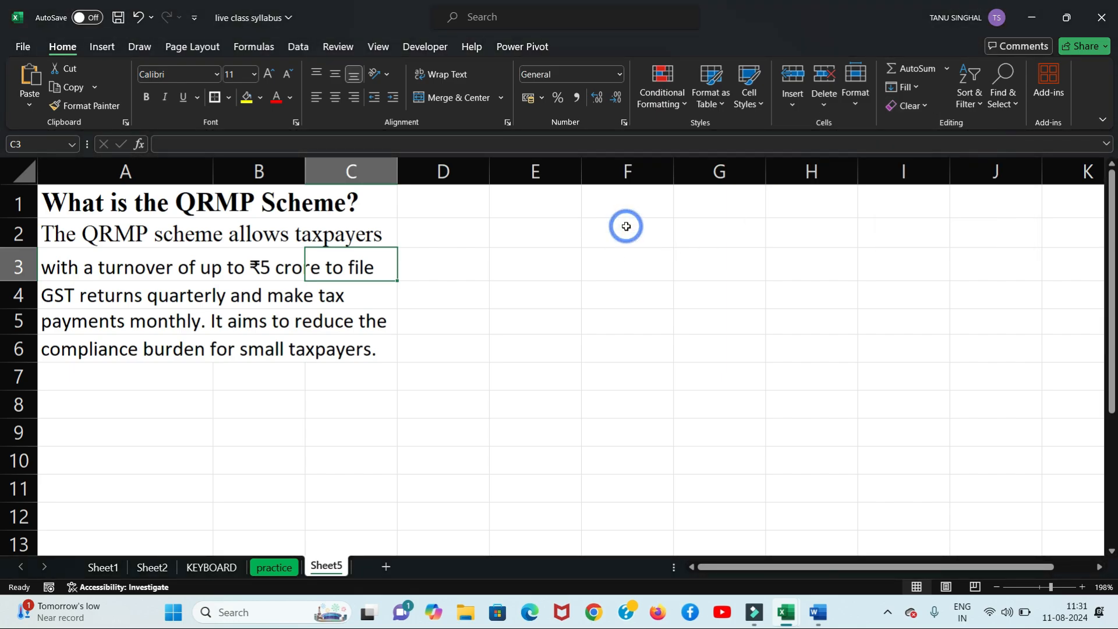
pyautogui.click(626, 226)
pyautogui.write('dat')
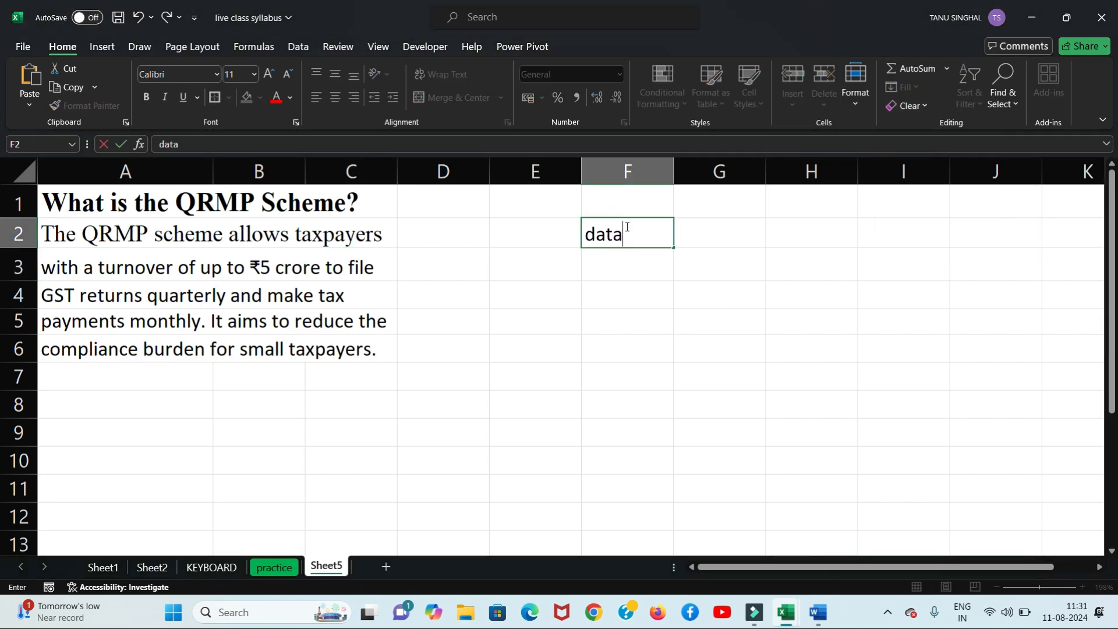
pyautogui.write('a')
pyautogui.press('Return')
pyautogui.write('for')
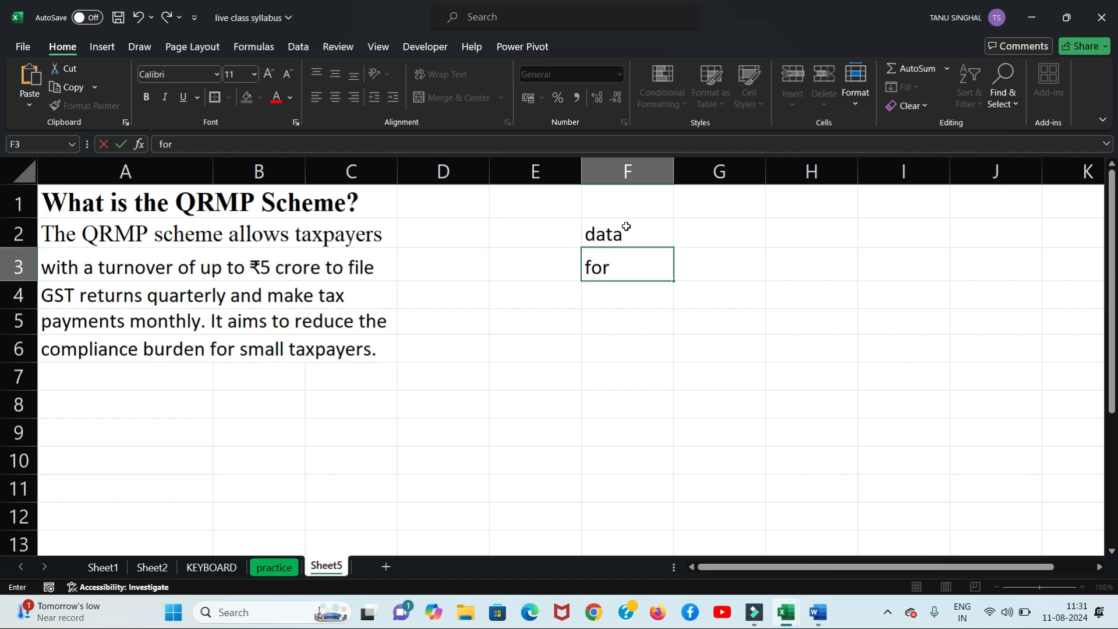
pyautogui.write('mattu')
pyautogui.write('ng')
pyautogui.press('Return')
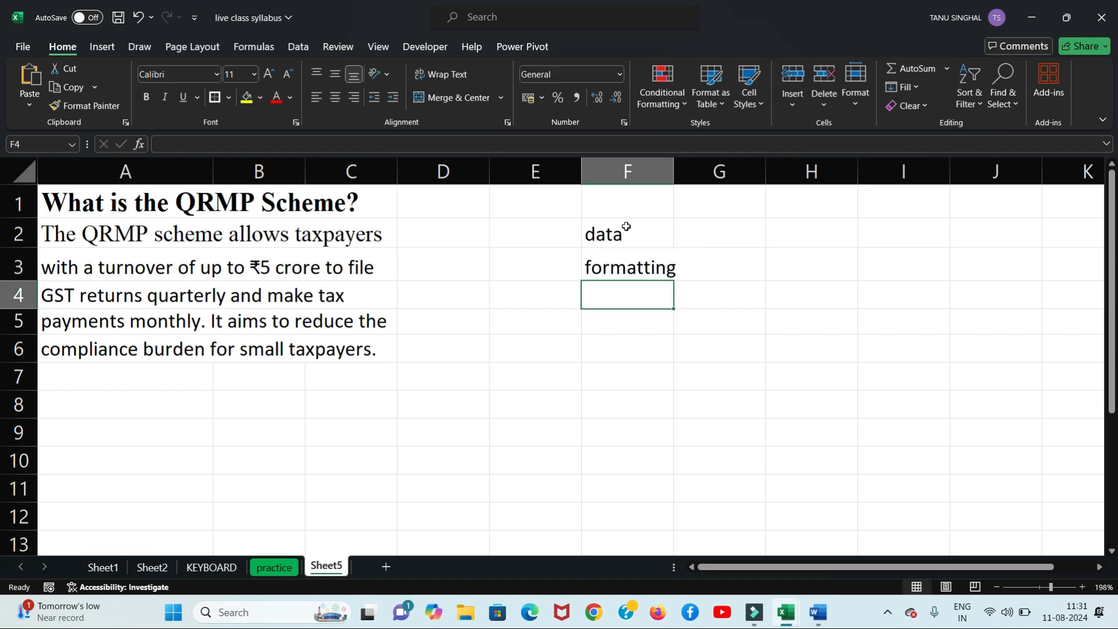
pyautogui.write('formul')
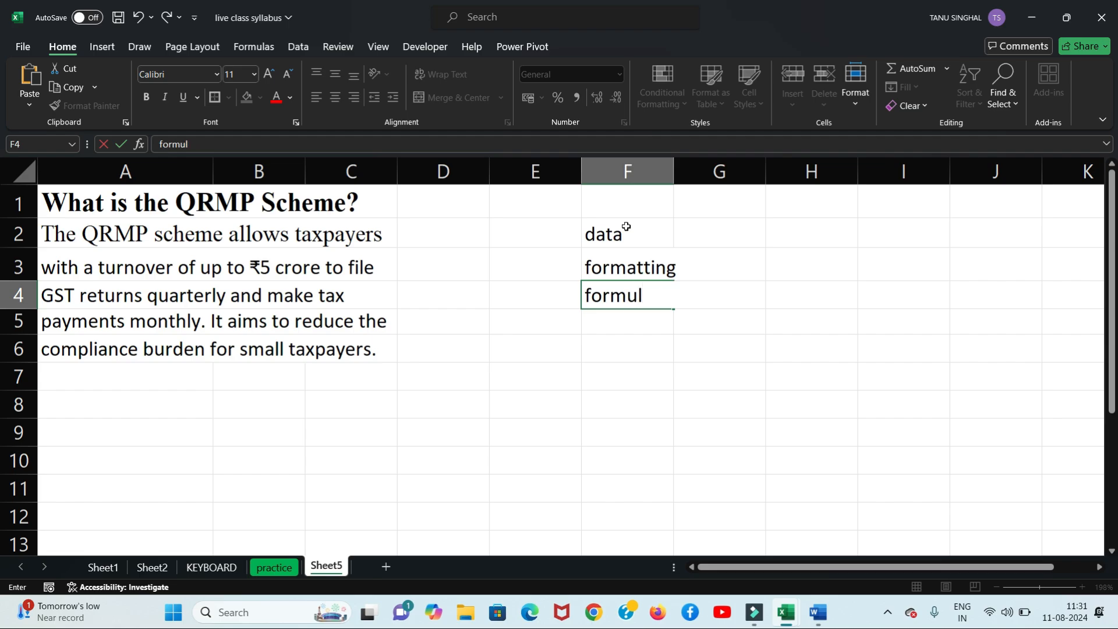
pyautogui.write('a')
pyautogui.press('Return')
pyautogui.write('al')
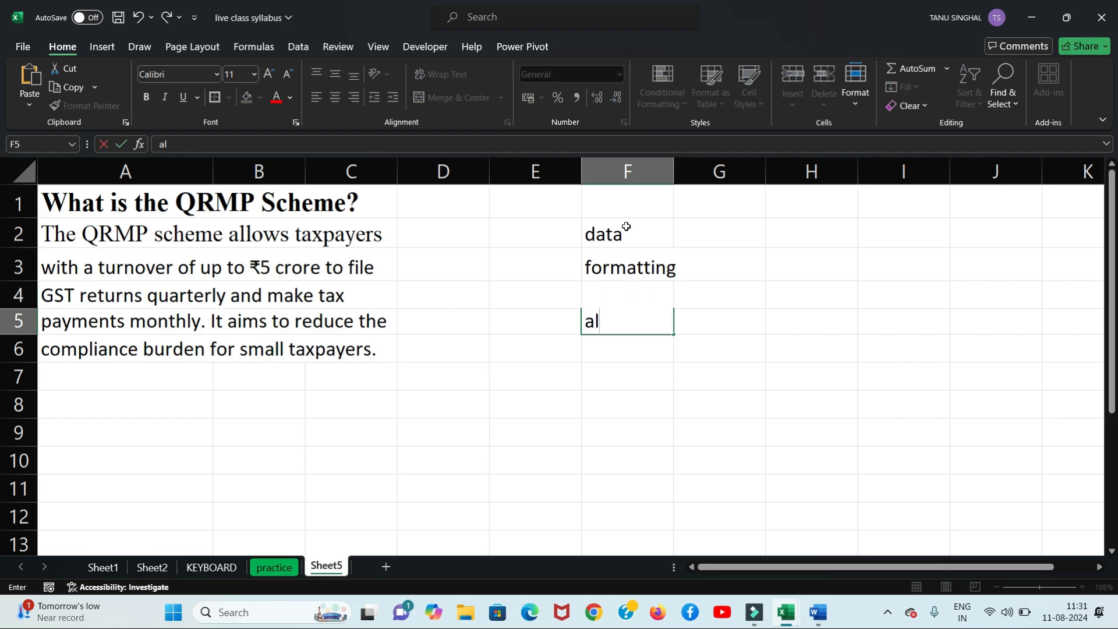
pyautogui.write('l')
pyautogui.press('Return')
pyautogui.press('Up')
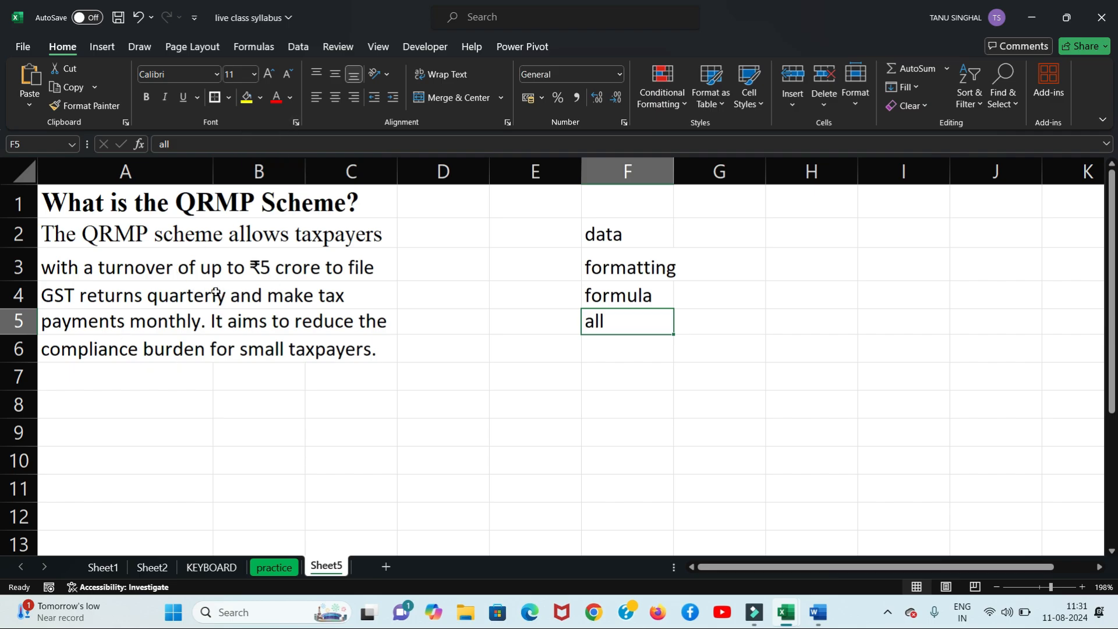
# Step: On the practice sheet, delete the whole table's contents, then undo to restore them
pyautogui.click(275, 568)
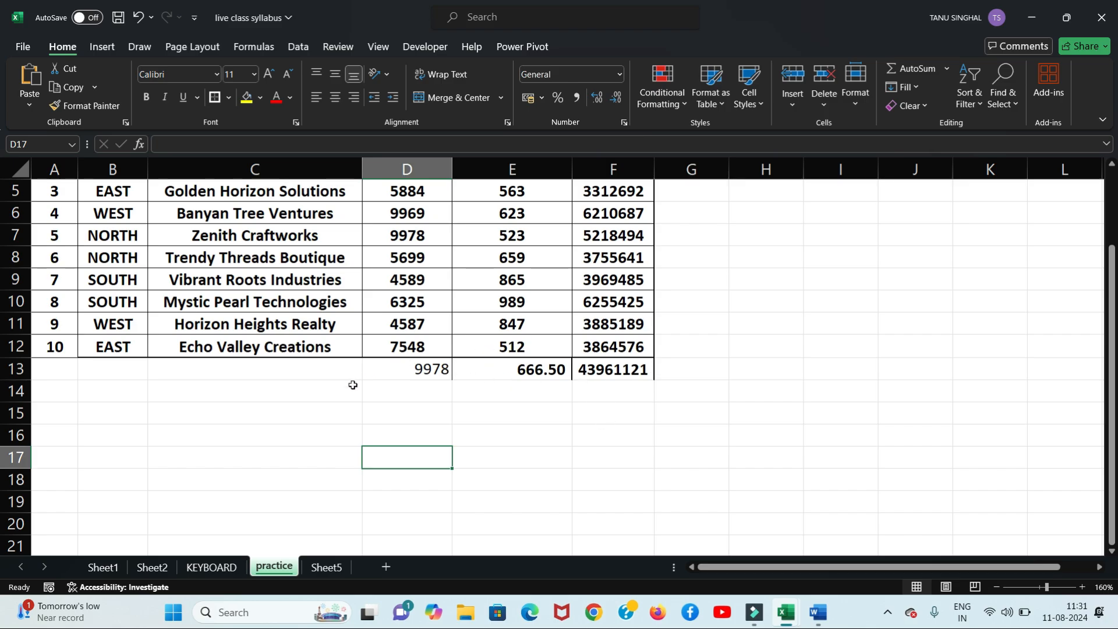
pyautogui.click(331, 567)
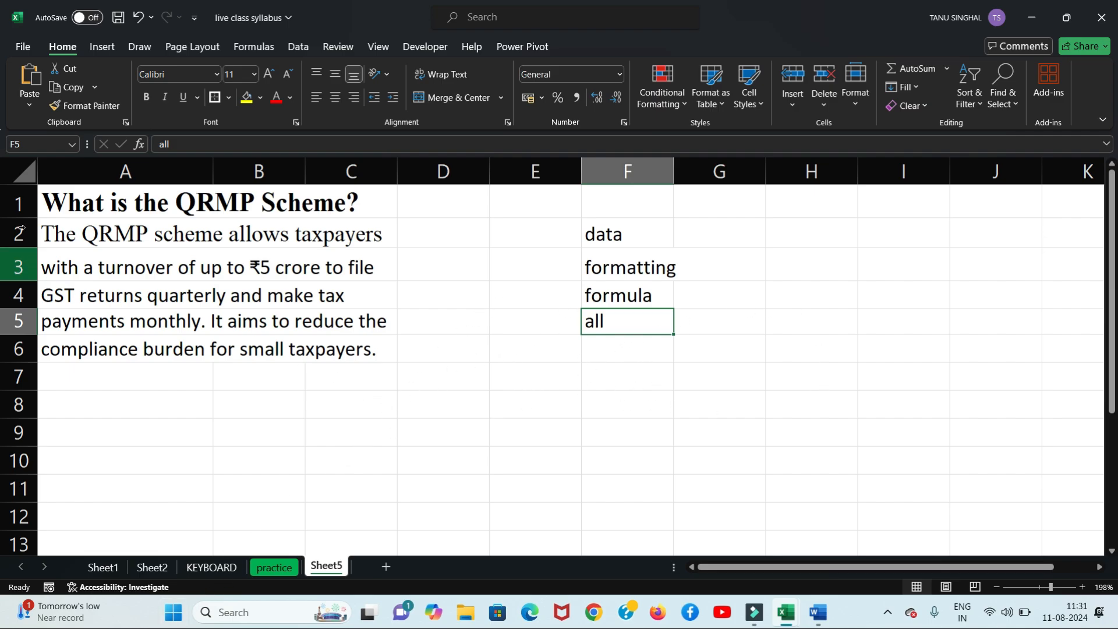
pyautogui.click(23, 169)
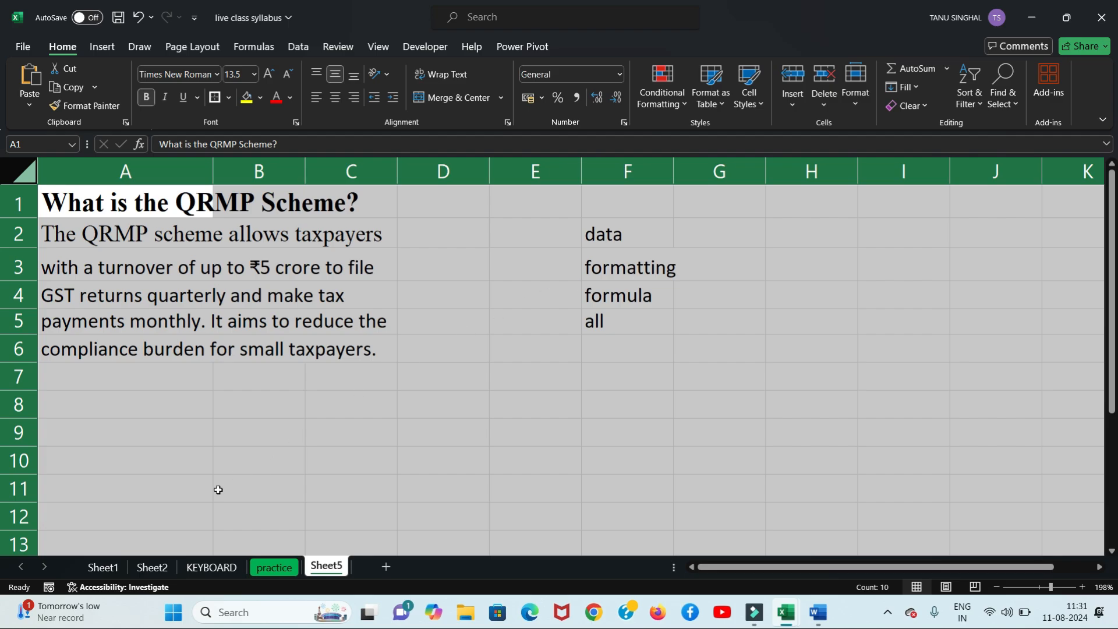
pyautogui.click(279, 568)
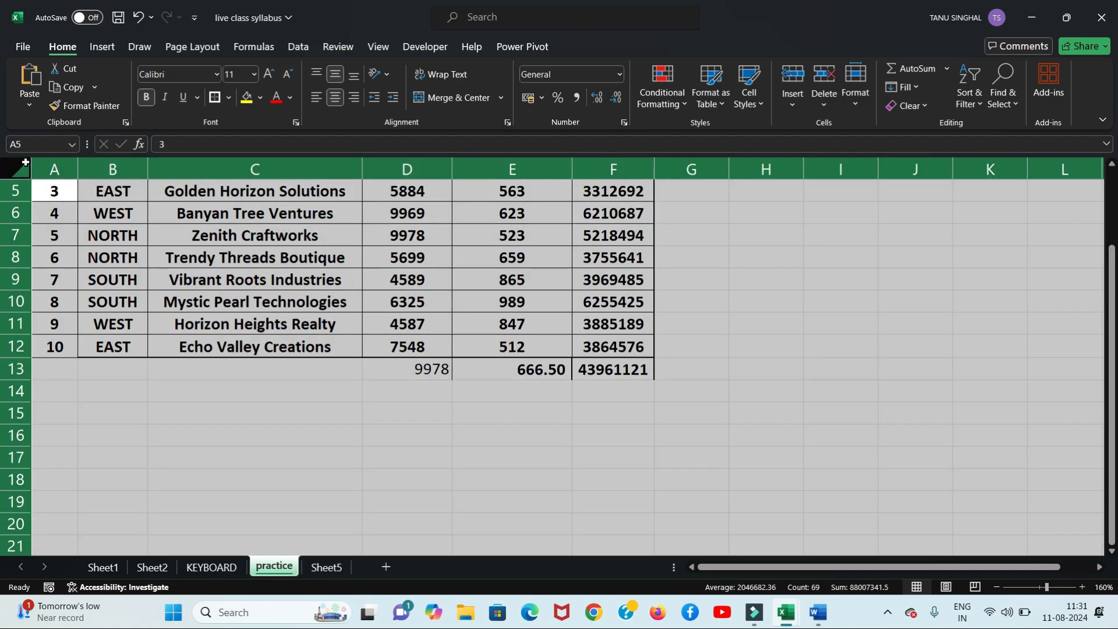
pyautogui.press('Delete')
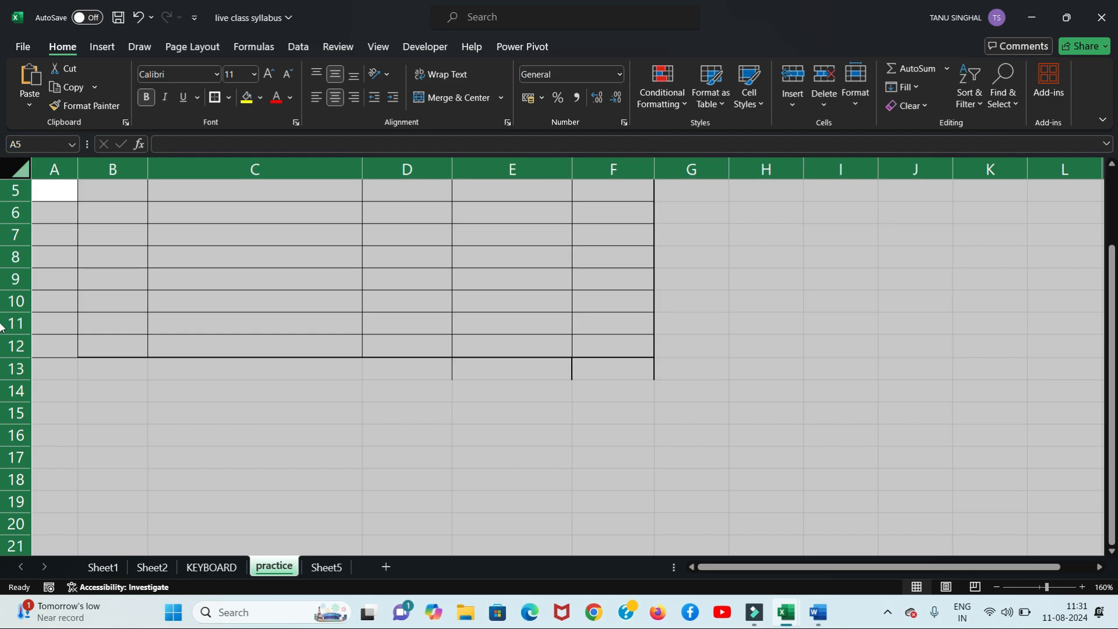
pyautogui.moveTo(1114, 329); pyautogui.dragTo(1113, 251)
pyautogui.hotkey('ctrl', 'z')
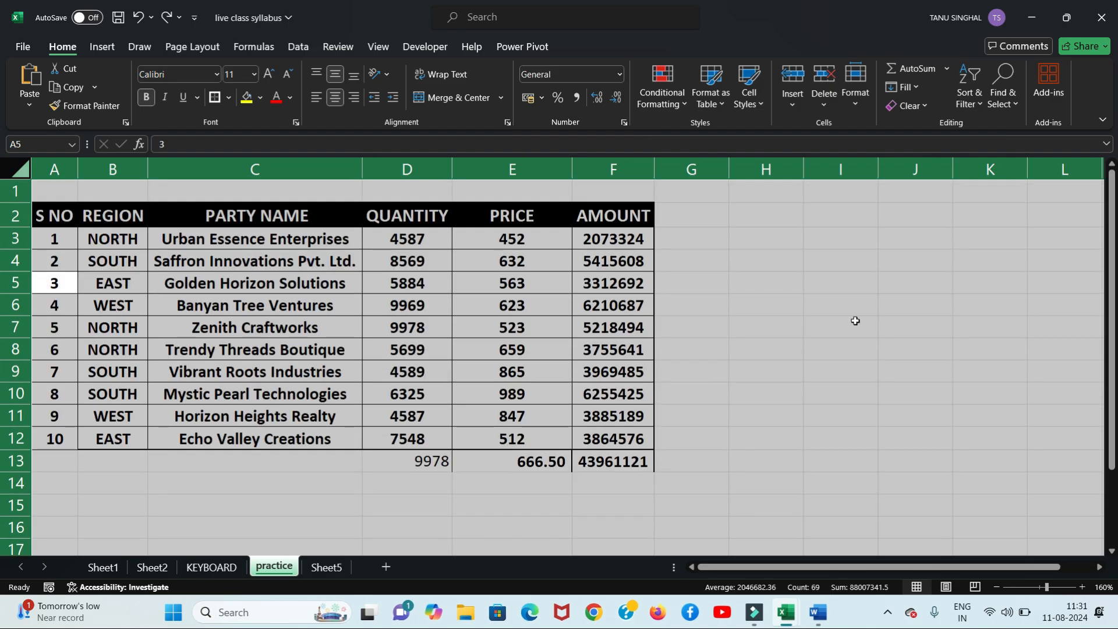
pyautogui.click(769, 352)
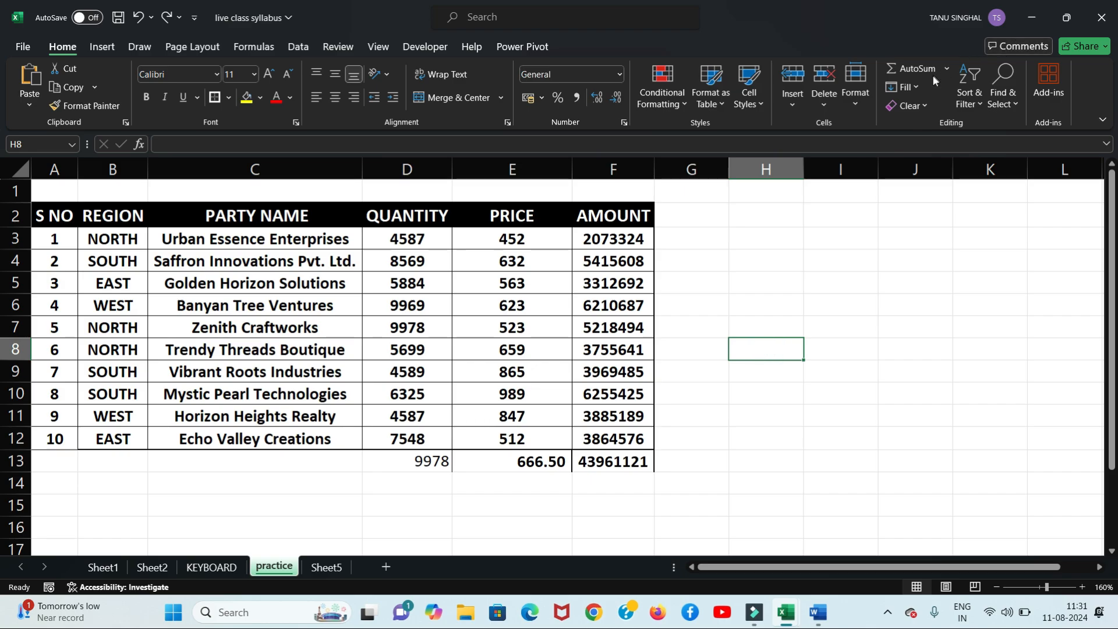
# Step: Wipe the entire sheet with Clear All, then undo to bring the table back
pyautogui.click(923, 106)
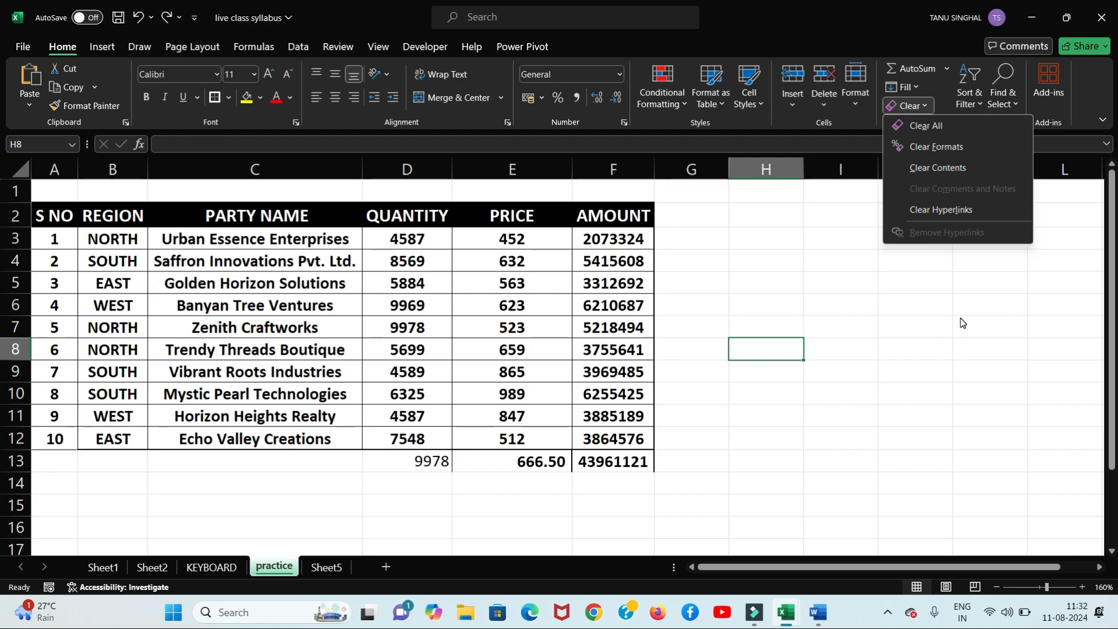
pyautogui.click(13, 170)
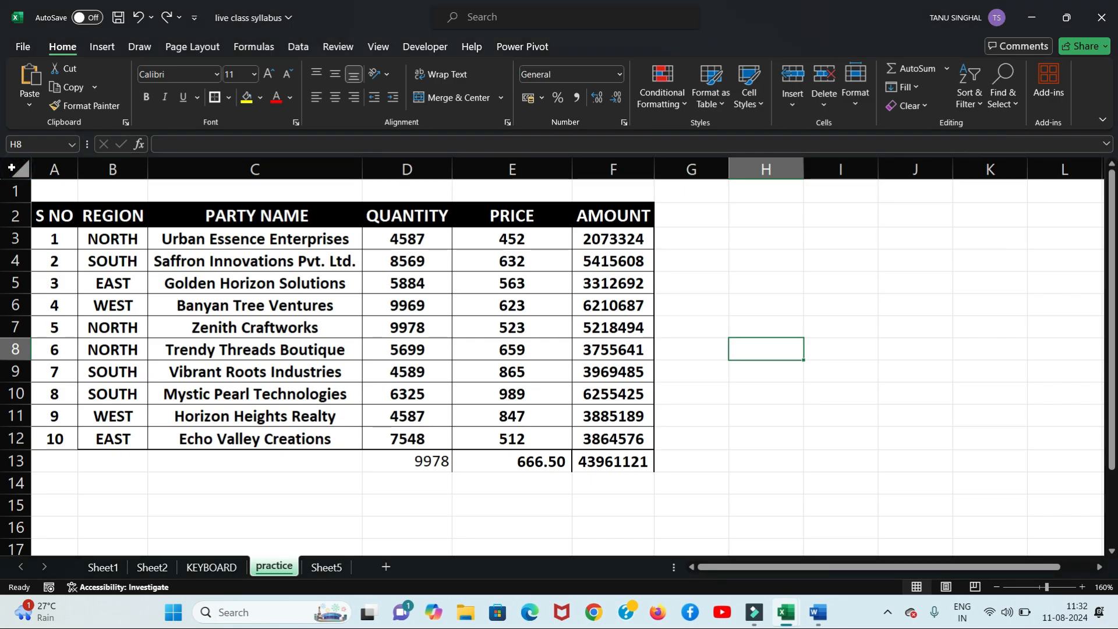
pyautogui.click(12, 170)
pyautogui.click(907, 109)
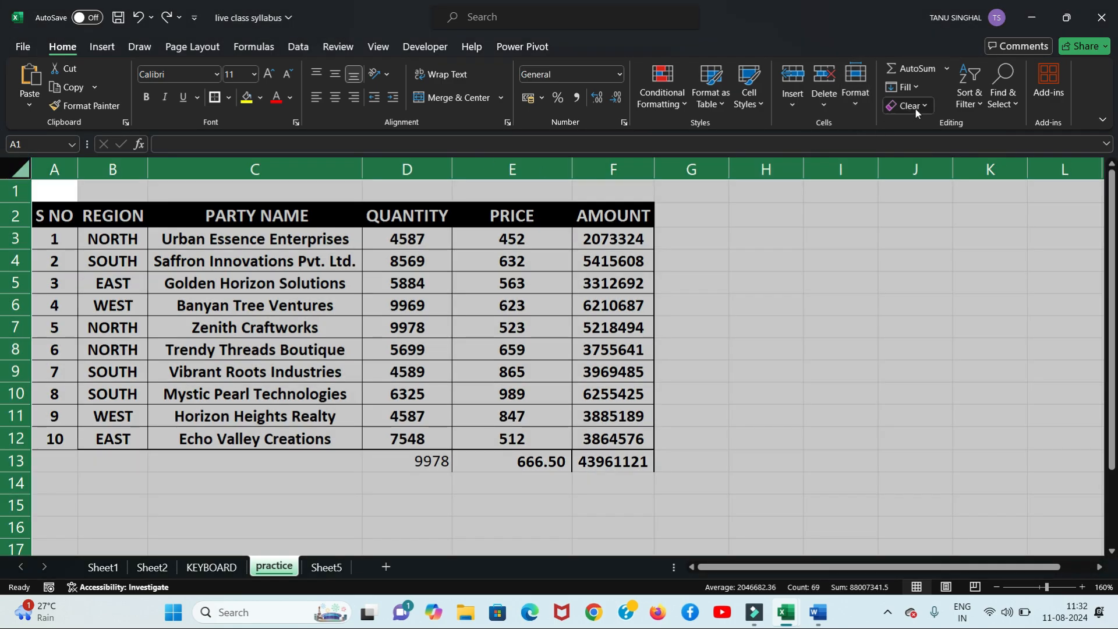
pyautogui.click(933, 128)
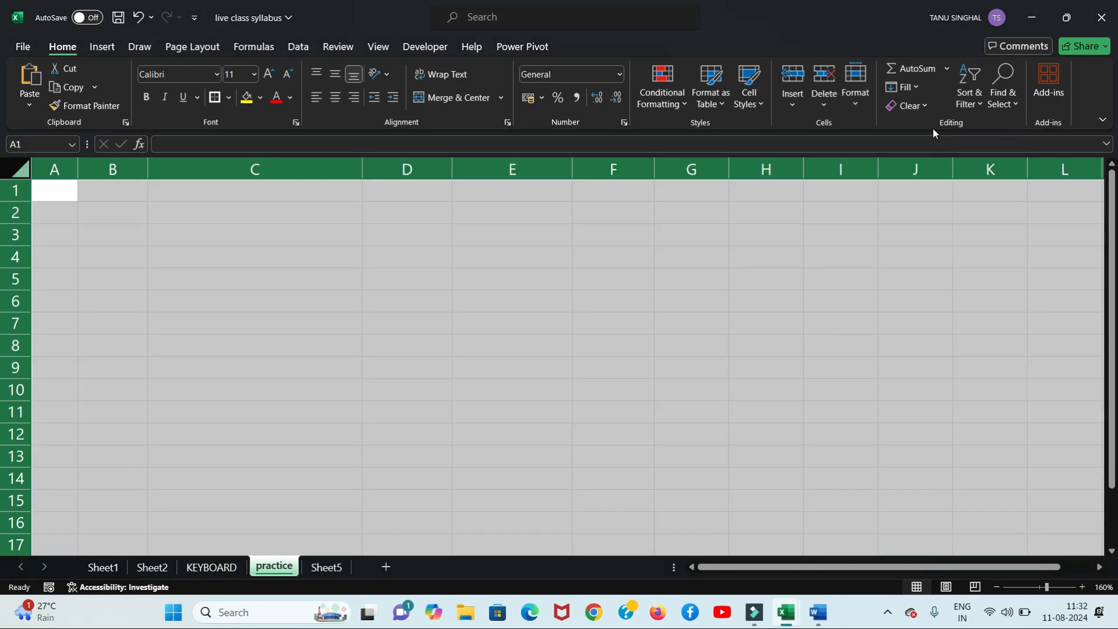
pyautogui.hotkey('ctrl', 'z')
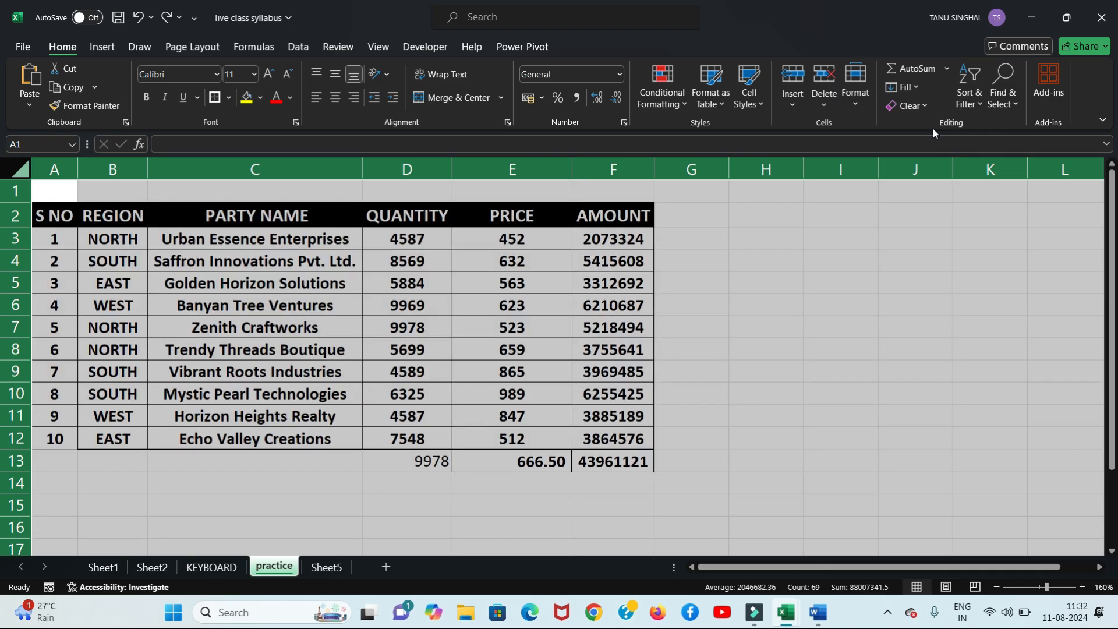
pyautogui.click(829, 276)
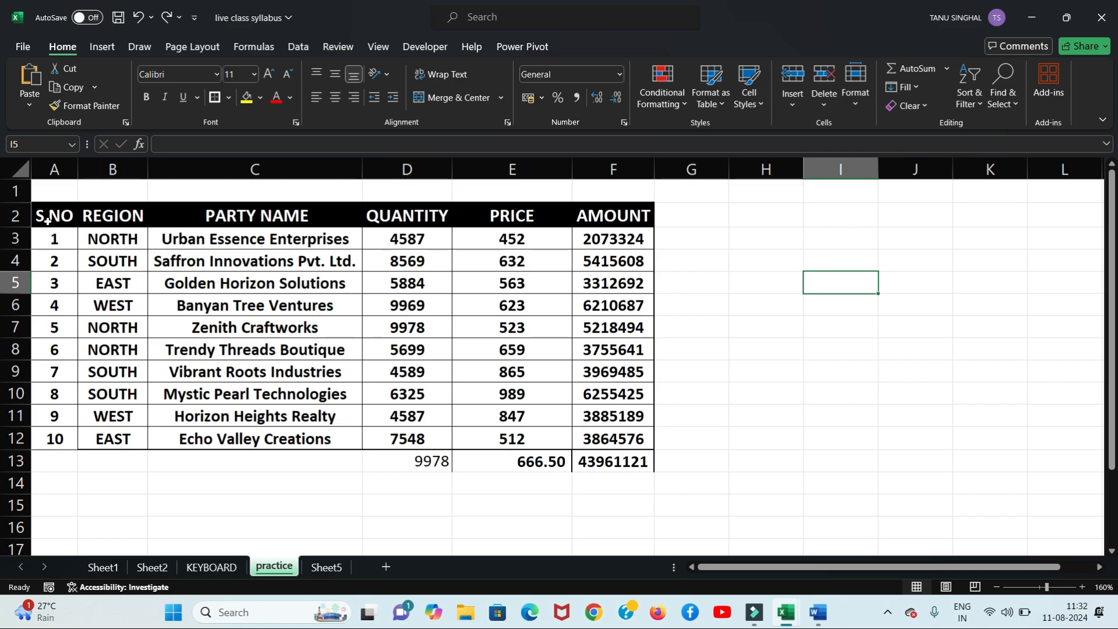
# Step: Add header filters from the S NO cell via Sort & Filter, then toggle them with Ctrl+Shift+L
pyautogui.click(66, 214)
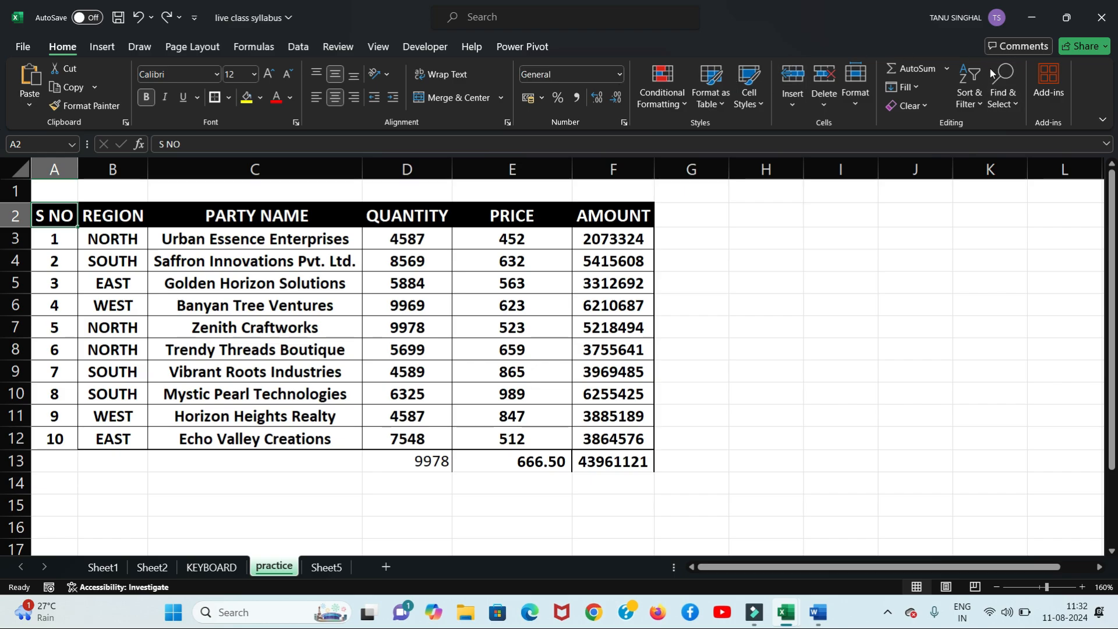
pyautogui.click(969, 98)
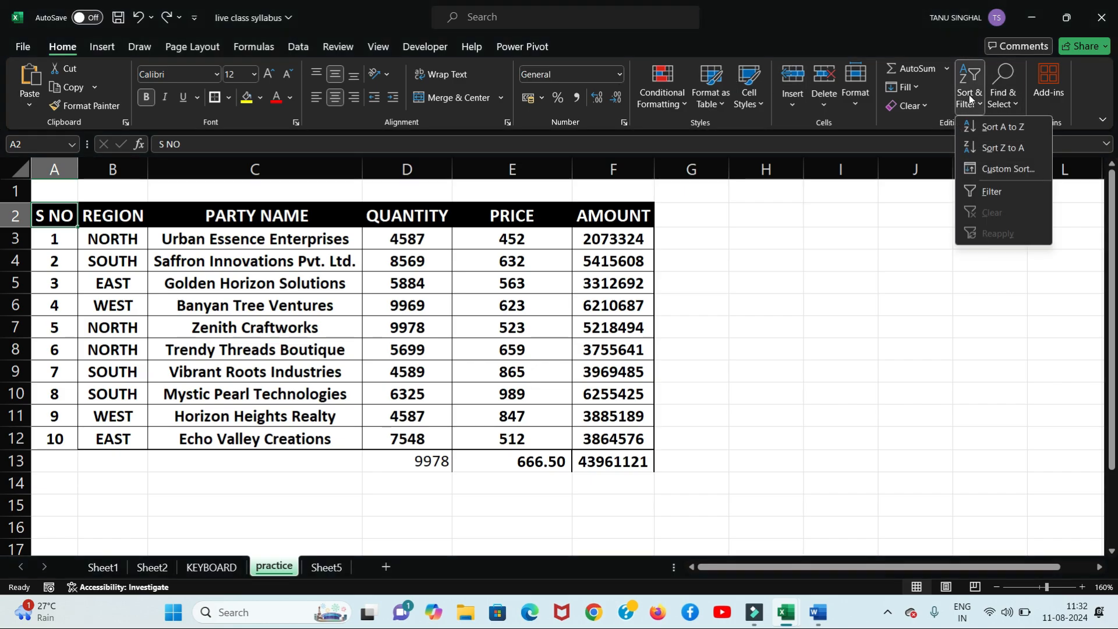
pyautogui.click(983, 190)
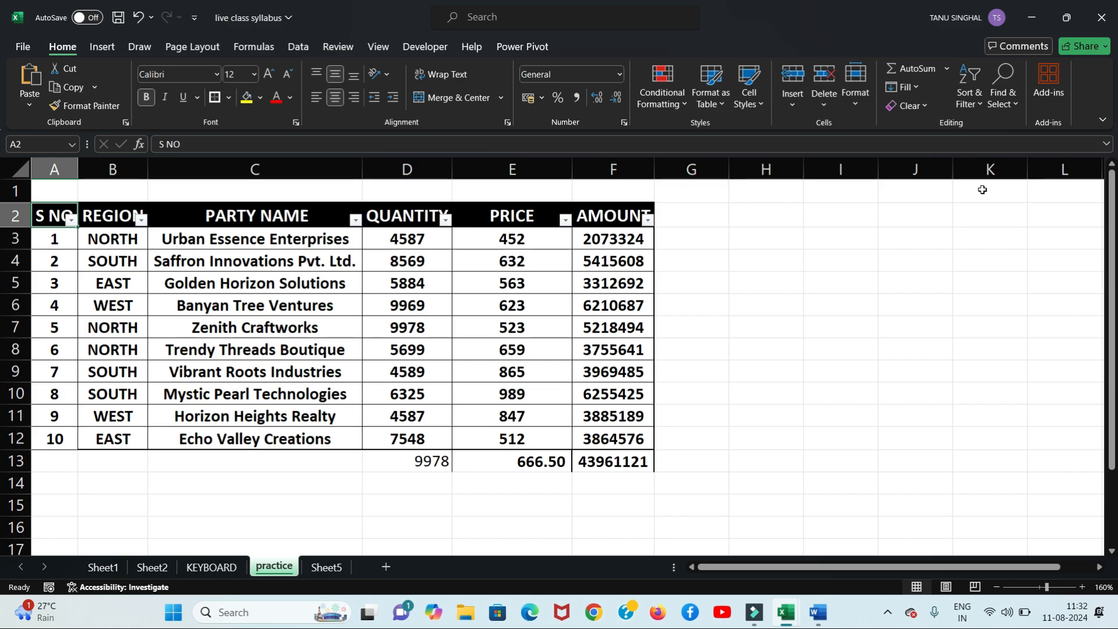
pyautogui.hotkey('ctrl', 'shift', 'l')
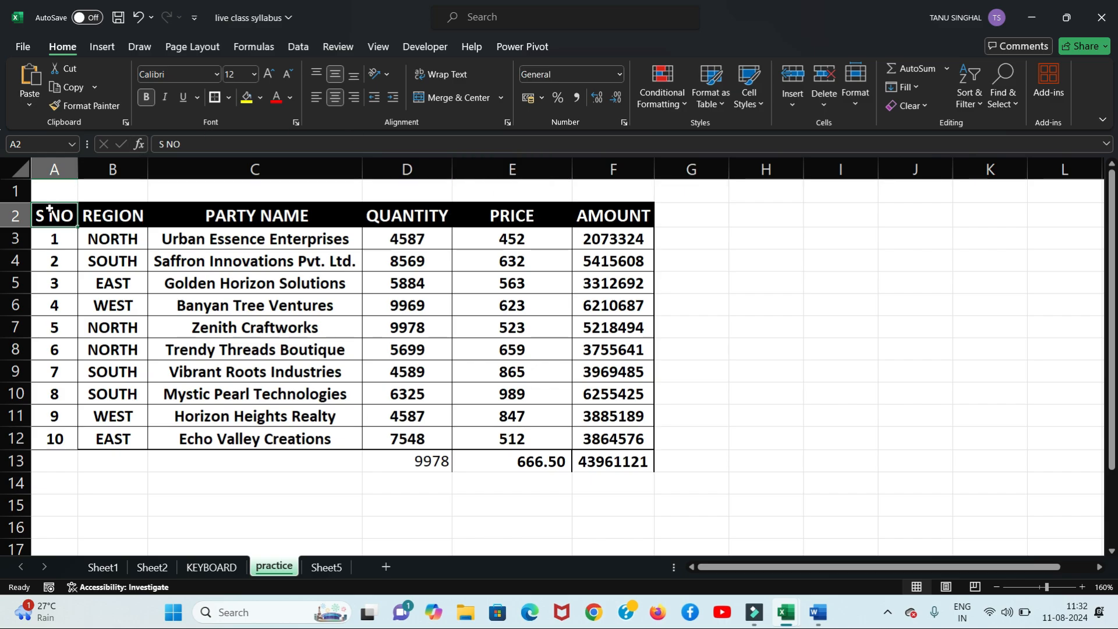
pyautogui.hotkey('ctrl', 'shift', 'l')
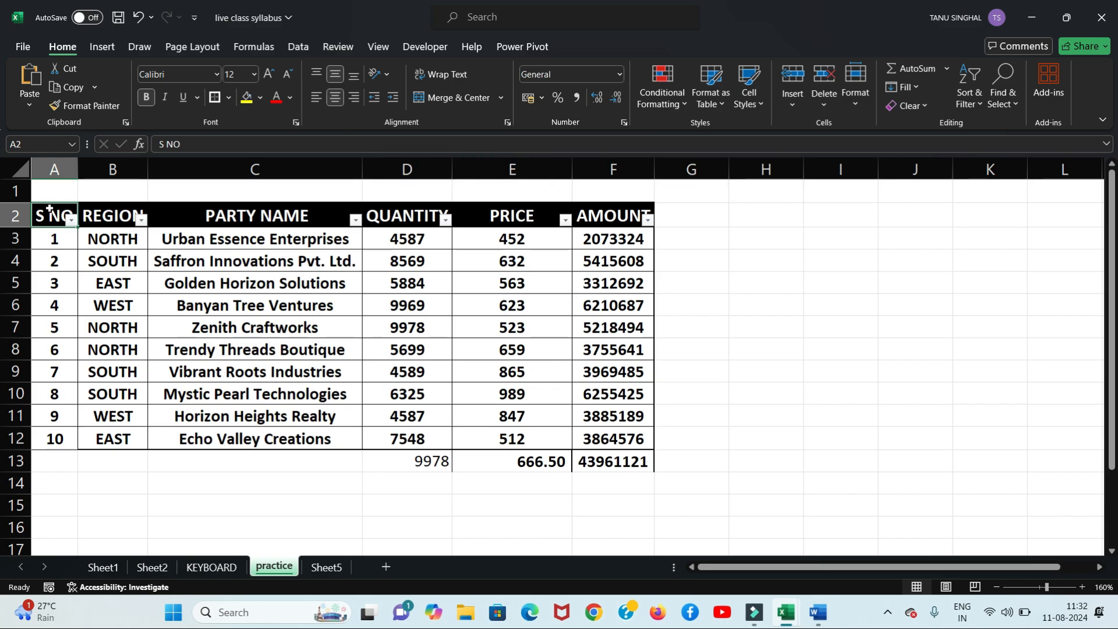
# Step: Enter the note 'ctrl shift l' in I2, then toggle the header filters off and on
pyautogui.click(842, 215)
pyautogui.write('ctrl')
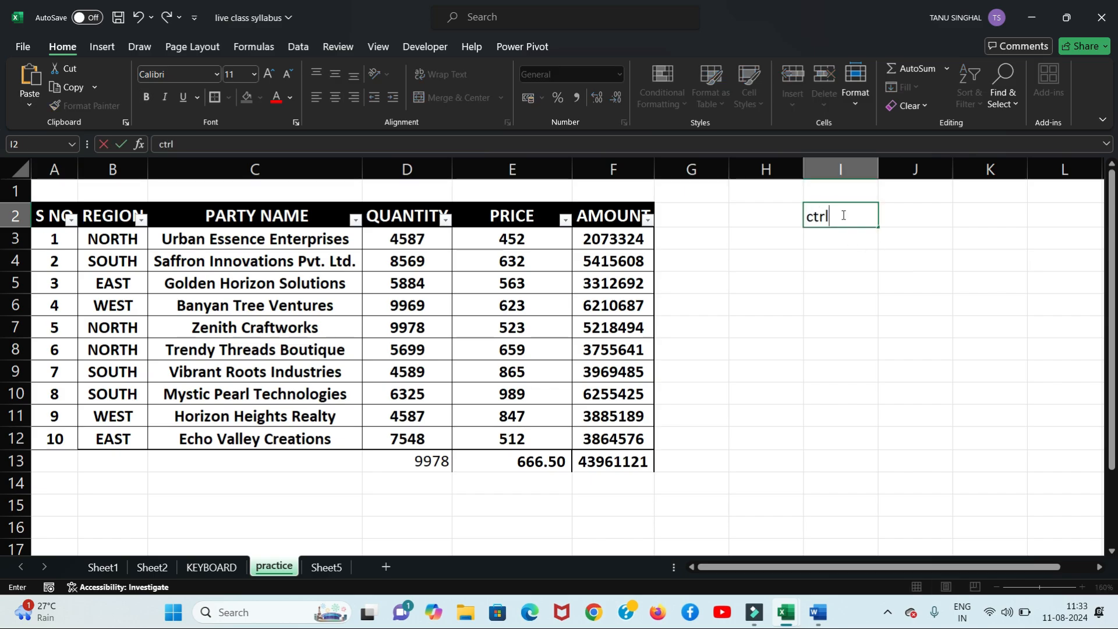
pyautogui.write(' shift l')
pyautogui.click(849, 310)
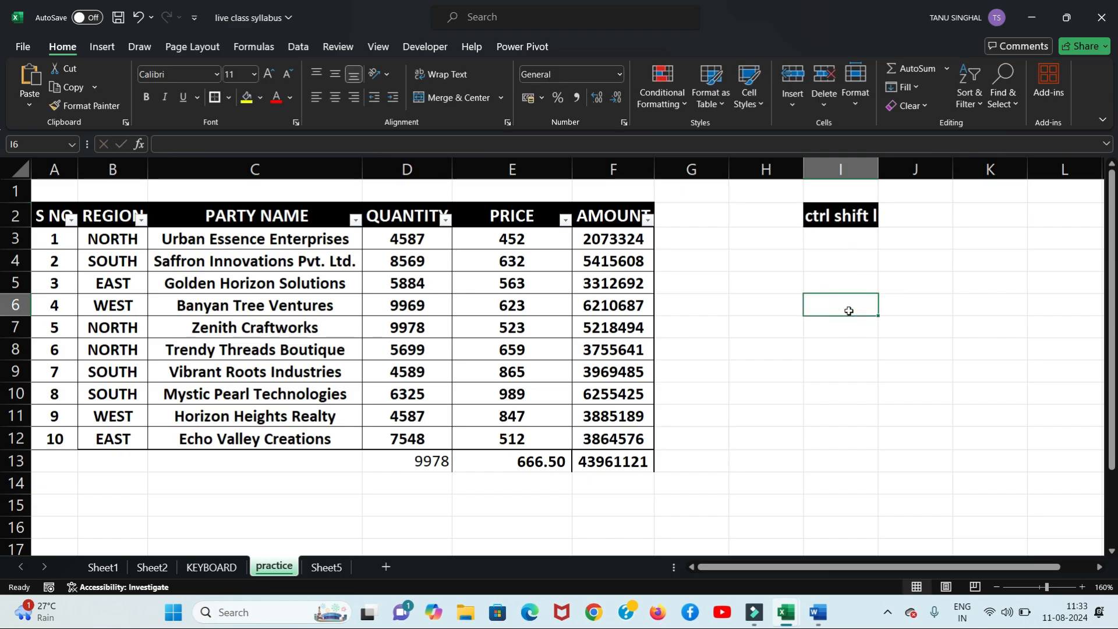
pyautogui.click(53, 218)
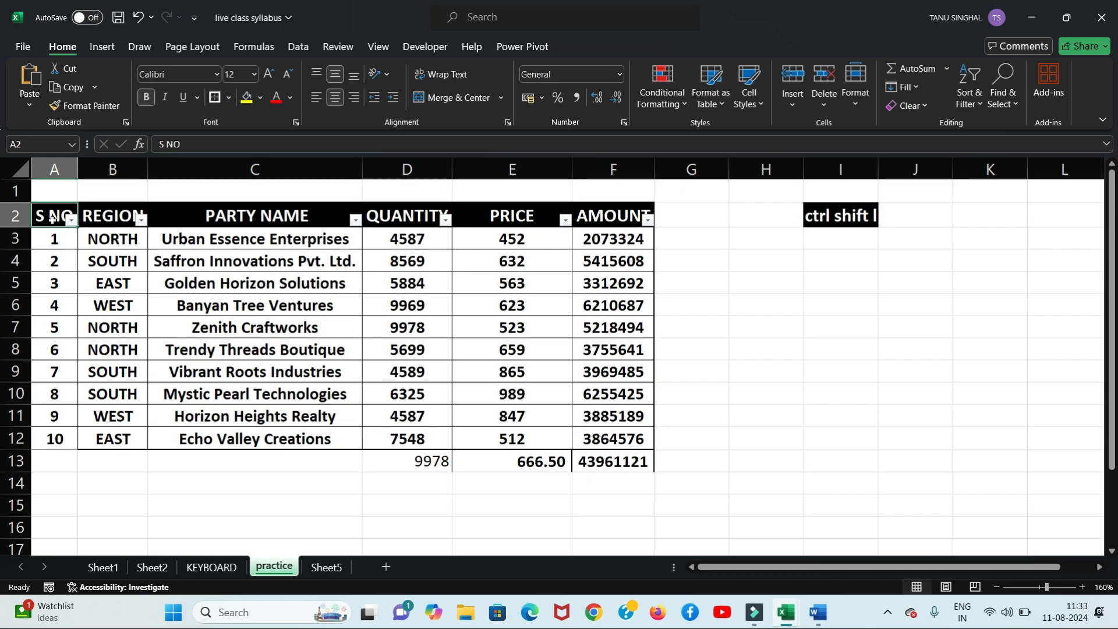
pyautogui.hotkey('ctrl', 'shift', 'l')
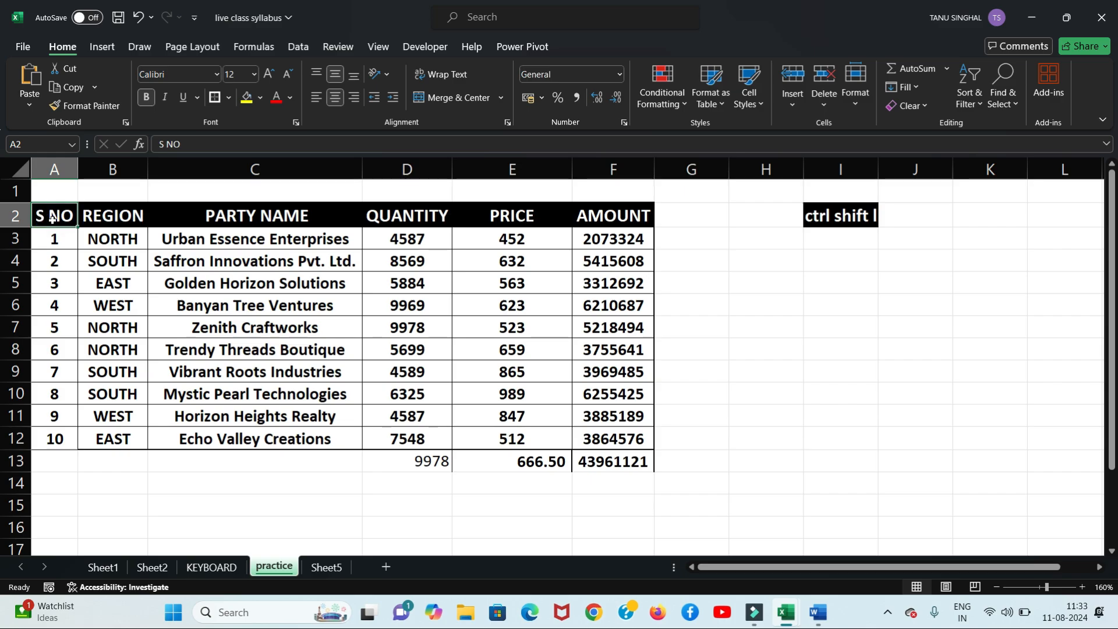
pyautogui.hotkey('ctrl', 'shift', 'l')
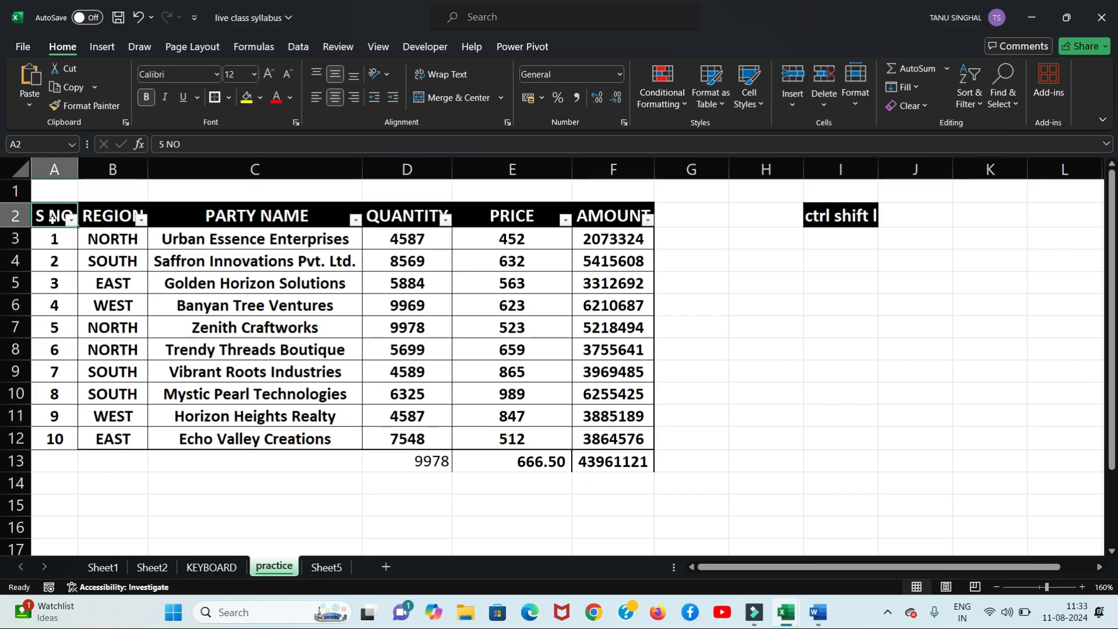
# Step: Open the AutoFilter dropdown on the REGION column header
pyautogui.click(53, 219)
pyautogui.click(142, 220)
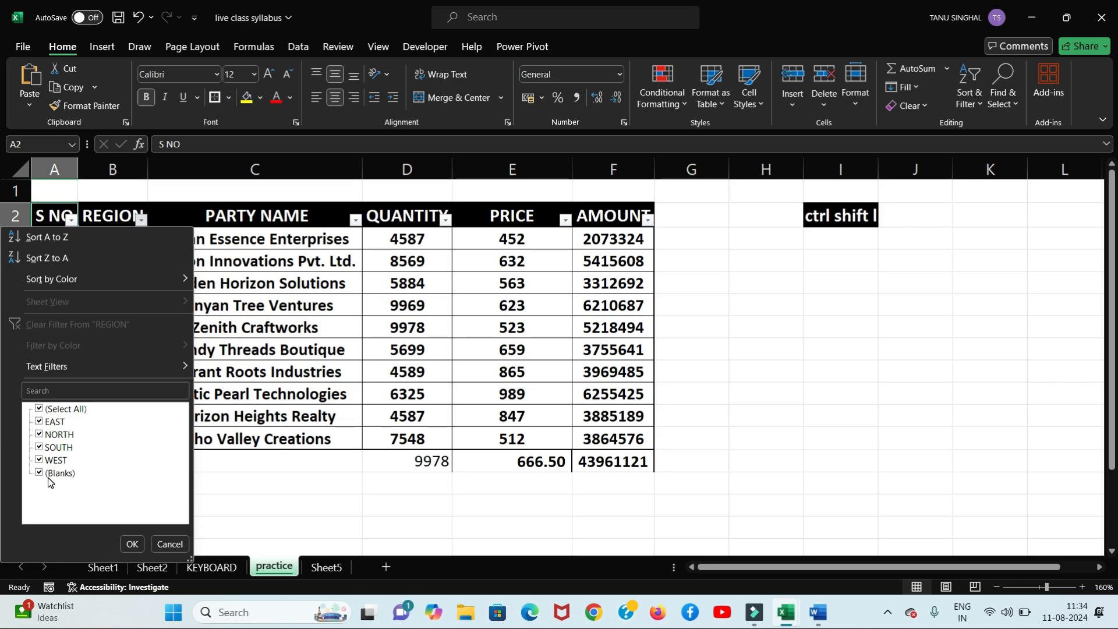
# Step: Filter REGION to EAST only, then widen it to EAST and NORTH
pyautogui.click(39, 409)
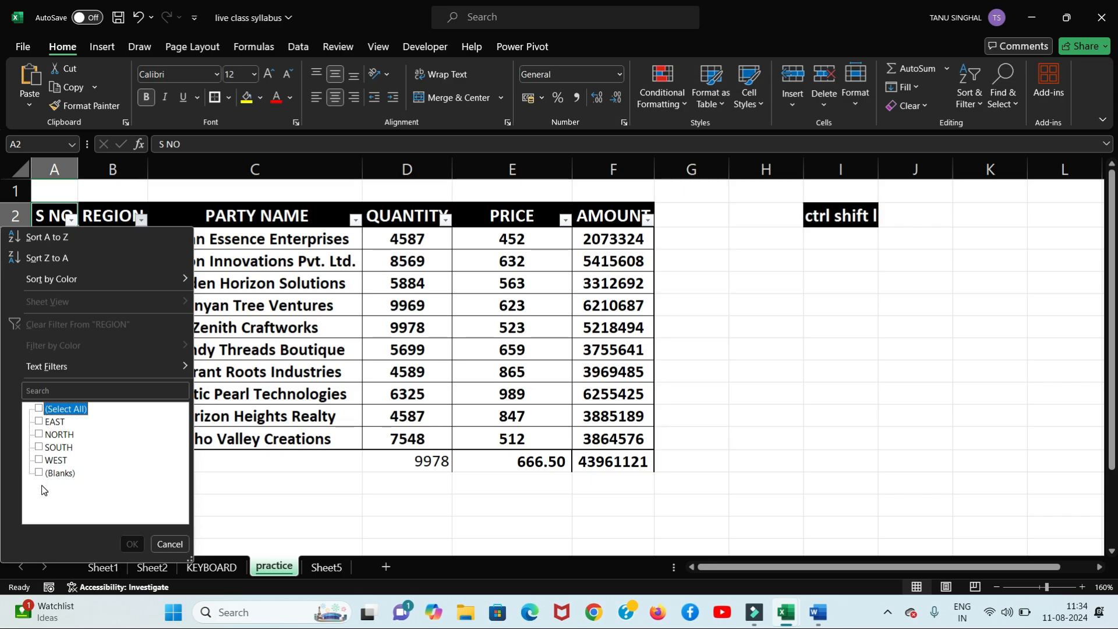
pyautogui.click(39, 422)
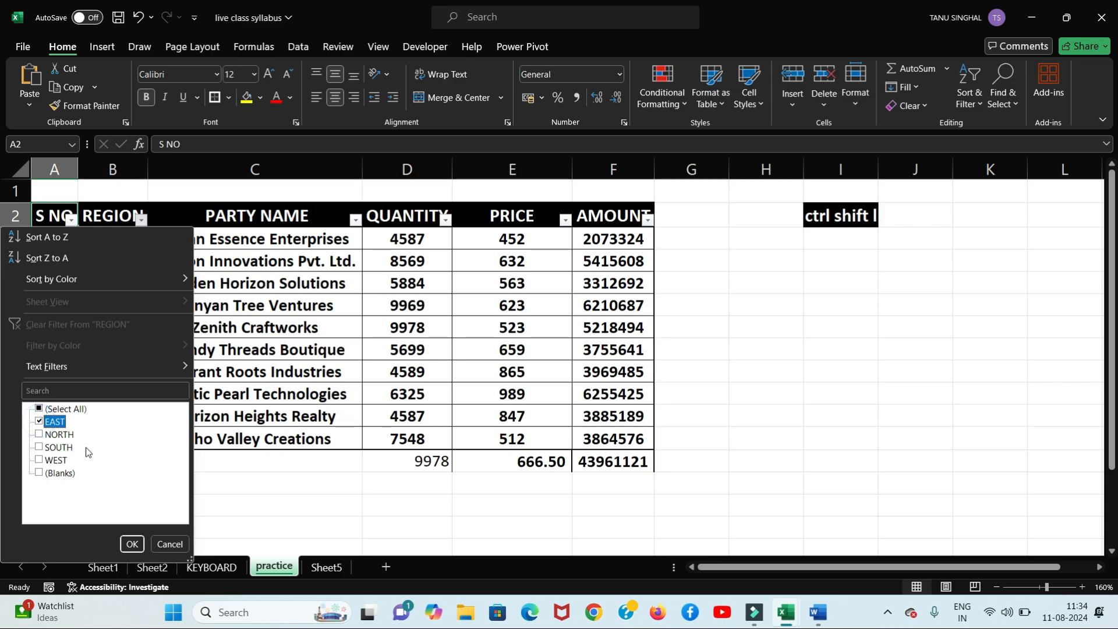
pyautogui.click(132, 544)
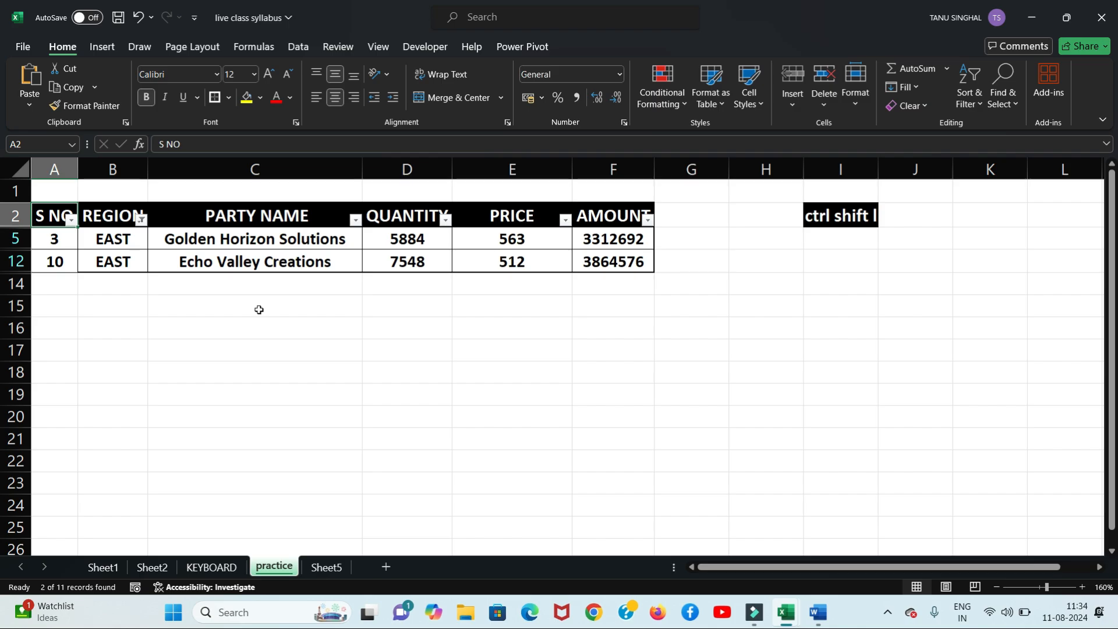
pyautogui.click(141, 219)
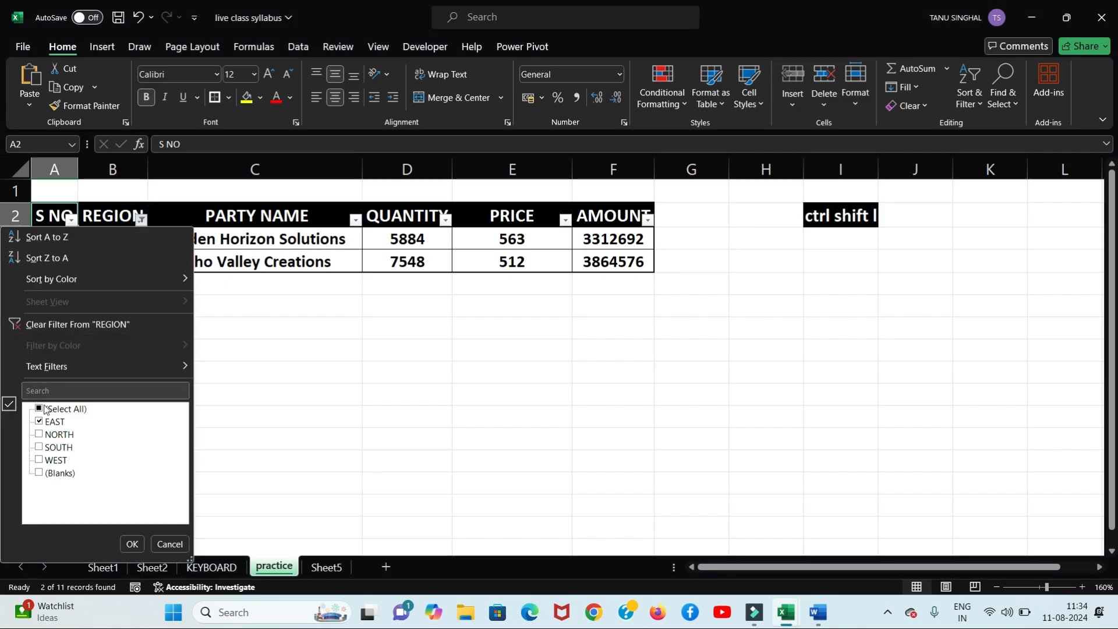
pyautogui.click(40, 435)
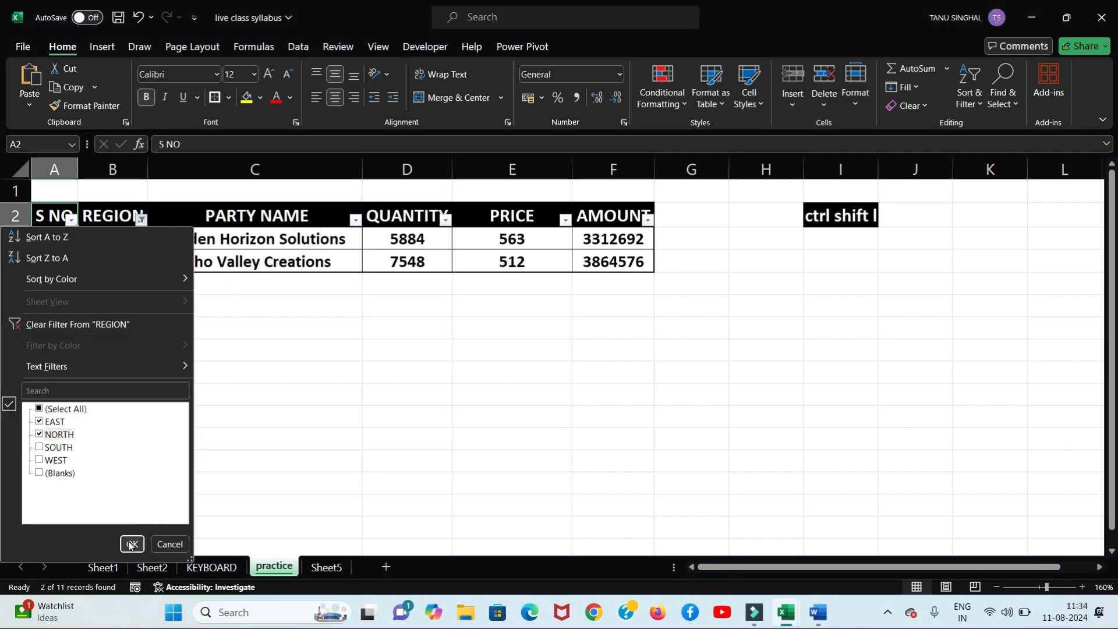
pyautogui.click(130, 544)
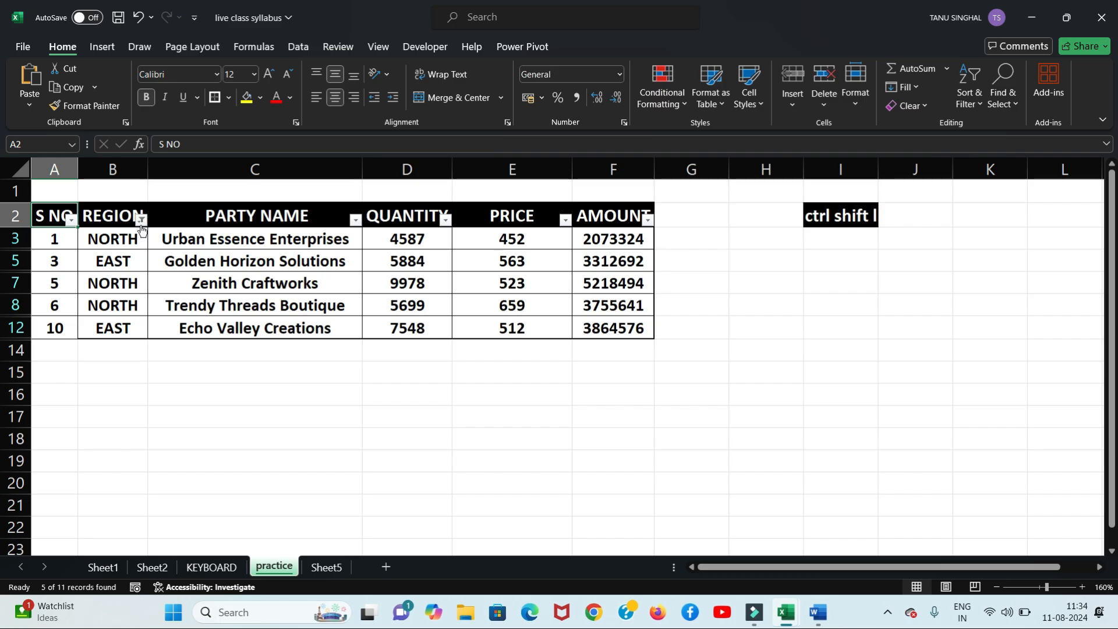
# Step: Narrow the REGION filter to NORTH only, then restore all regions
pyautogui.click(141, 219)
pyautogui.click(39, 422)
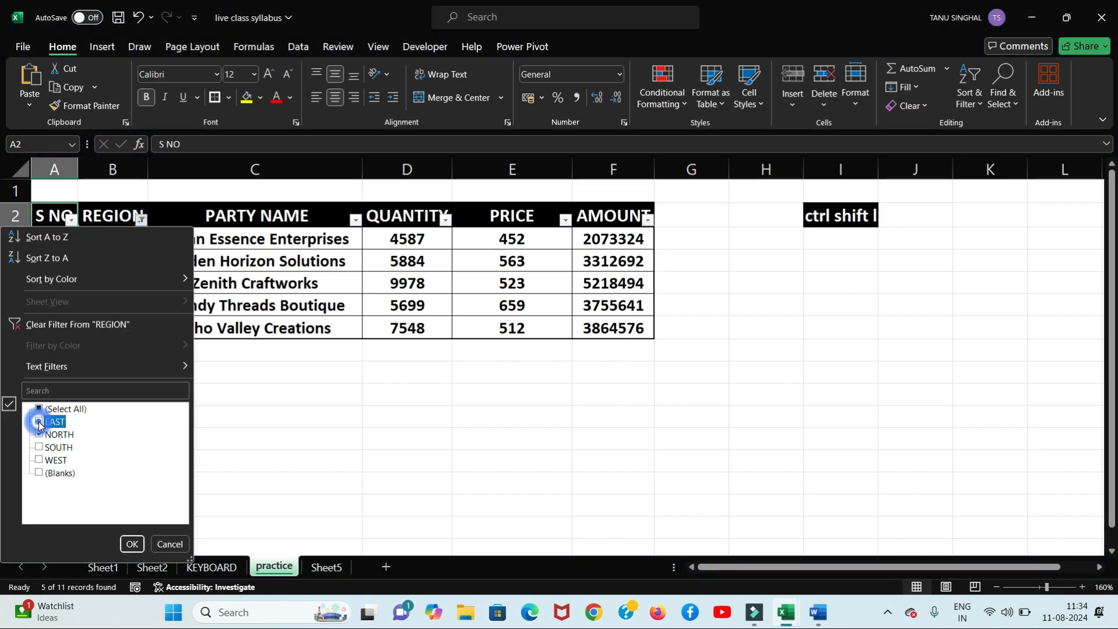
pyautogui.click(130, 544)
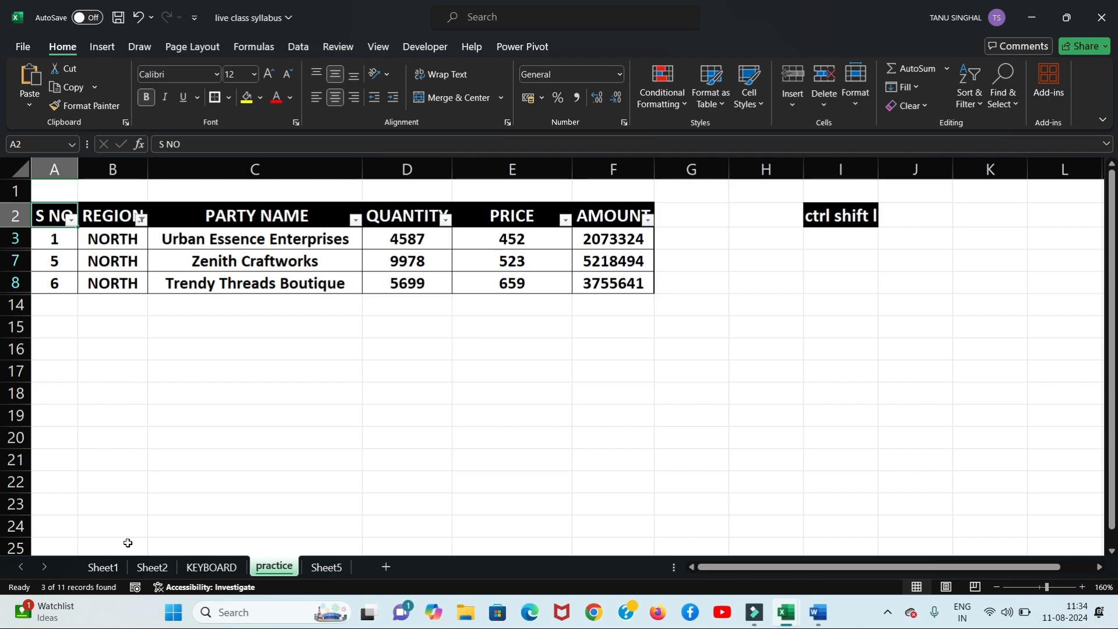
pyautogui.click(141, 219)
pyautogui.click(39, 409)
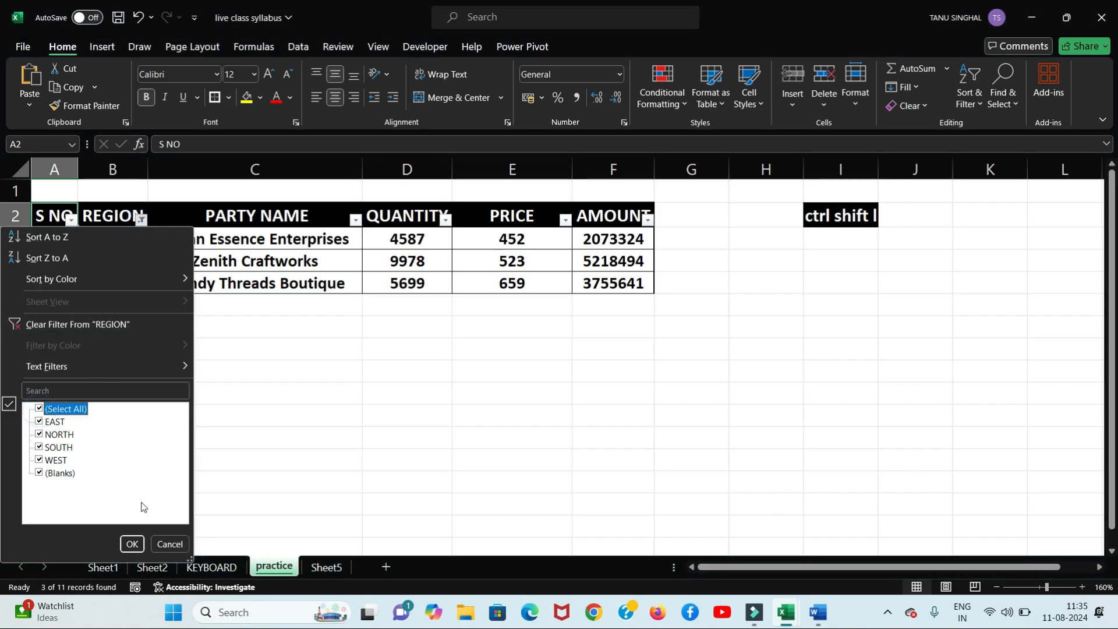
pyautogui.click(131, 544)
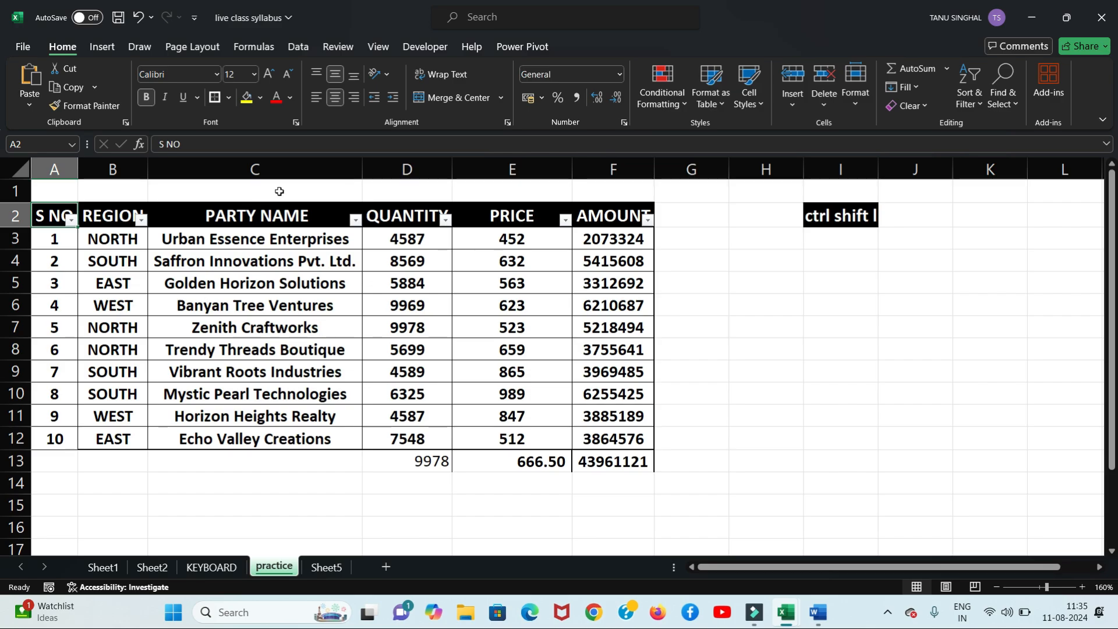
pyautogui.click(355, 219)
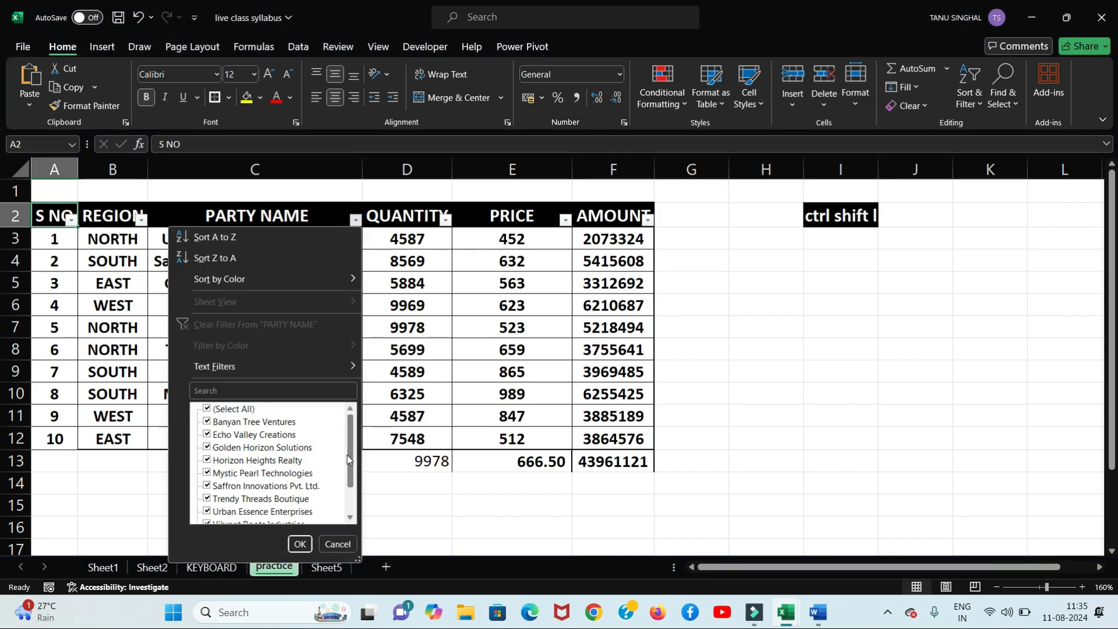
# Step: Filter PARTY NAME to Golden Horizon Solutions only, then show every party again
pyautogui.moveTo(348, 456); pyautogui.dragTo(368, 414)
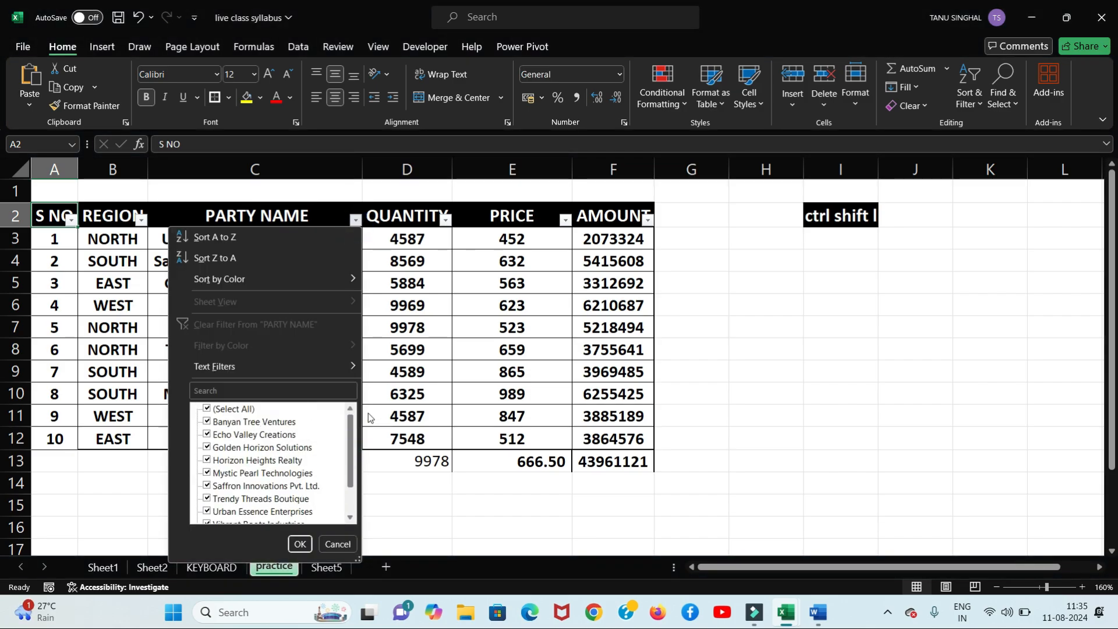
pyautogui.click(209, 411)
pyautogui.click(207, 449)
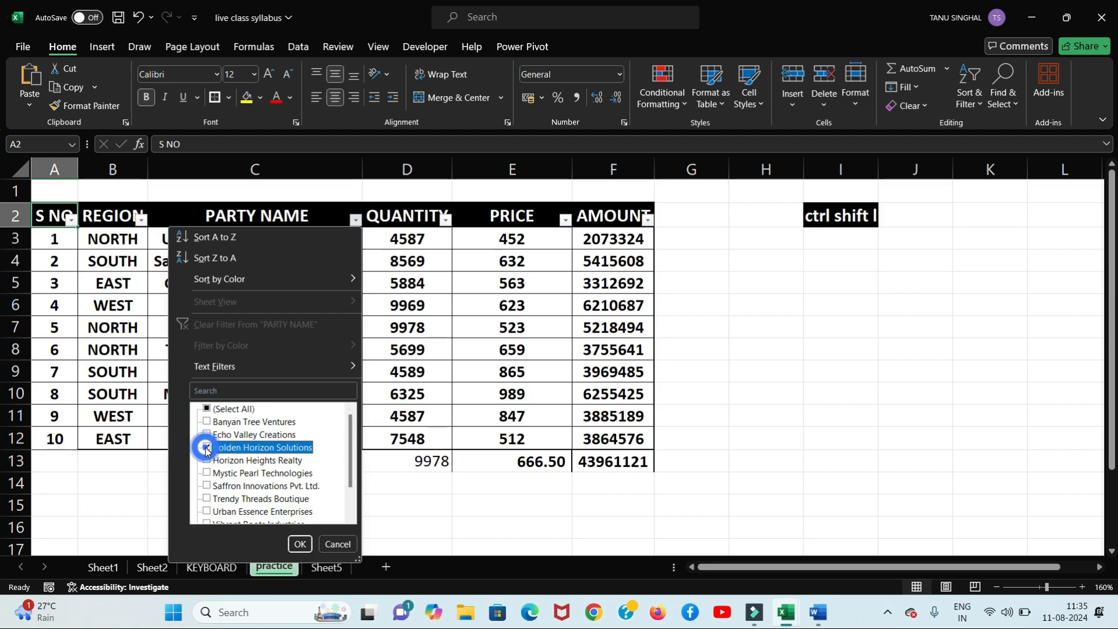
pyautogui.click(299, 544)
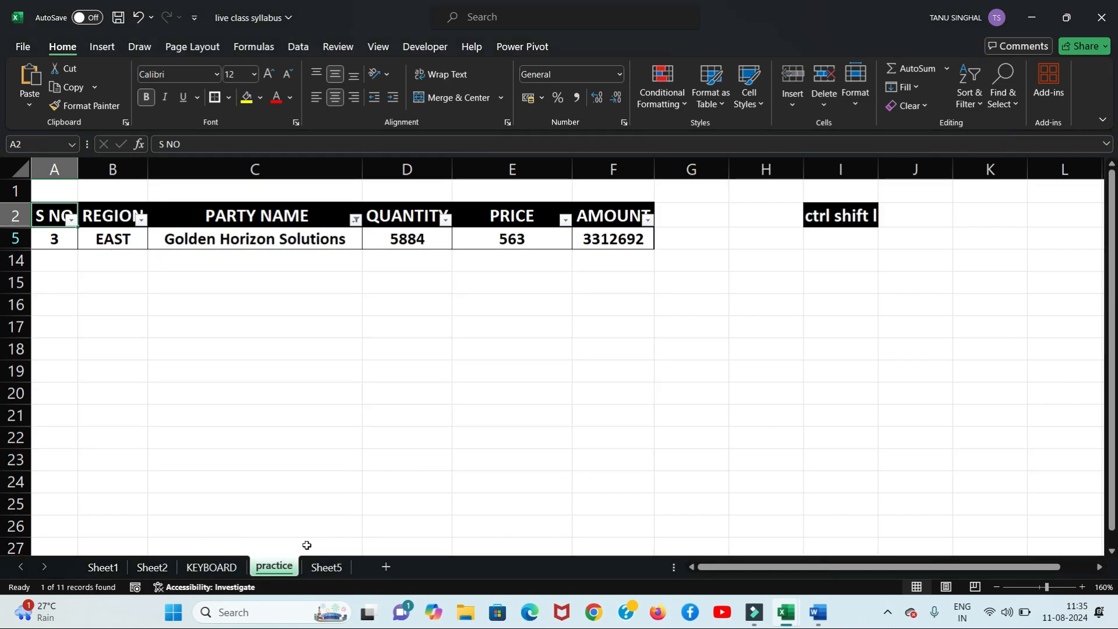
pyautogui.click(360, 223)
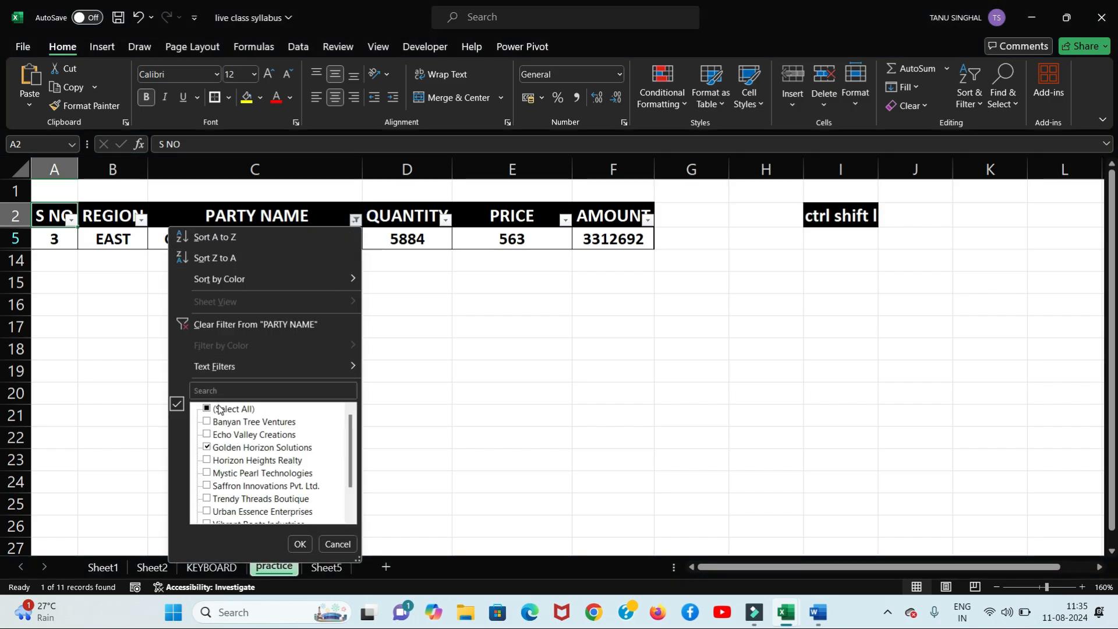
pyautogui.click(208, 410)
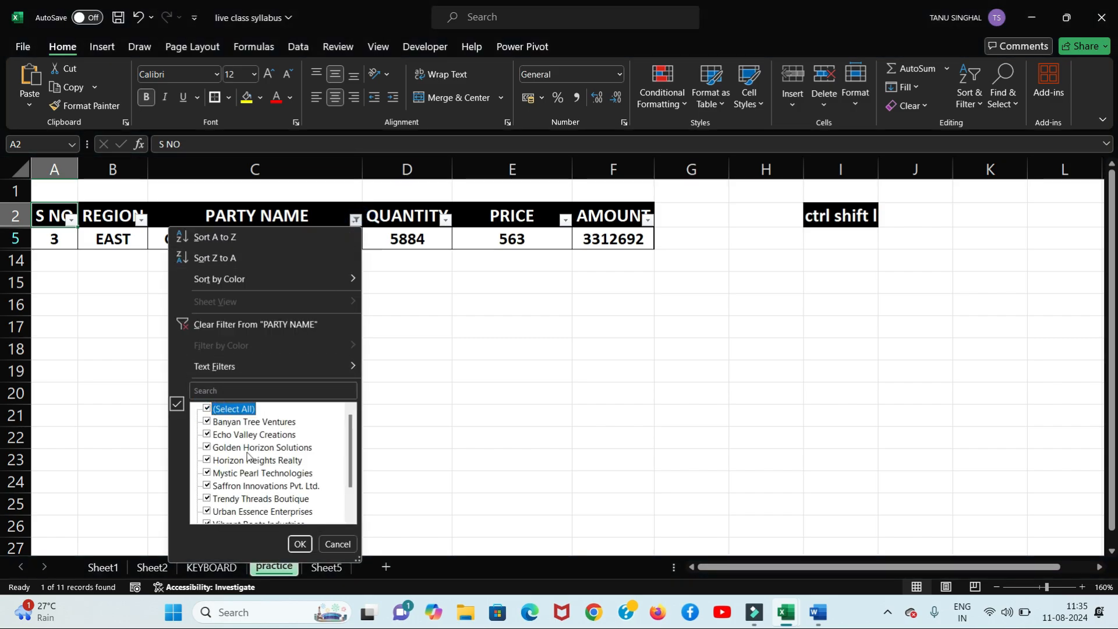
pyautogui.click(300, 544)
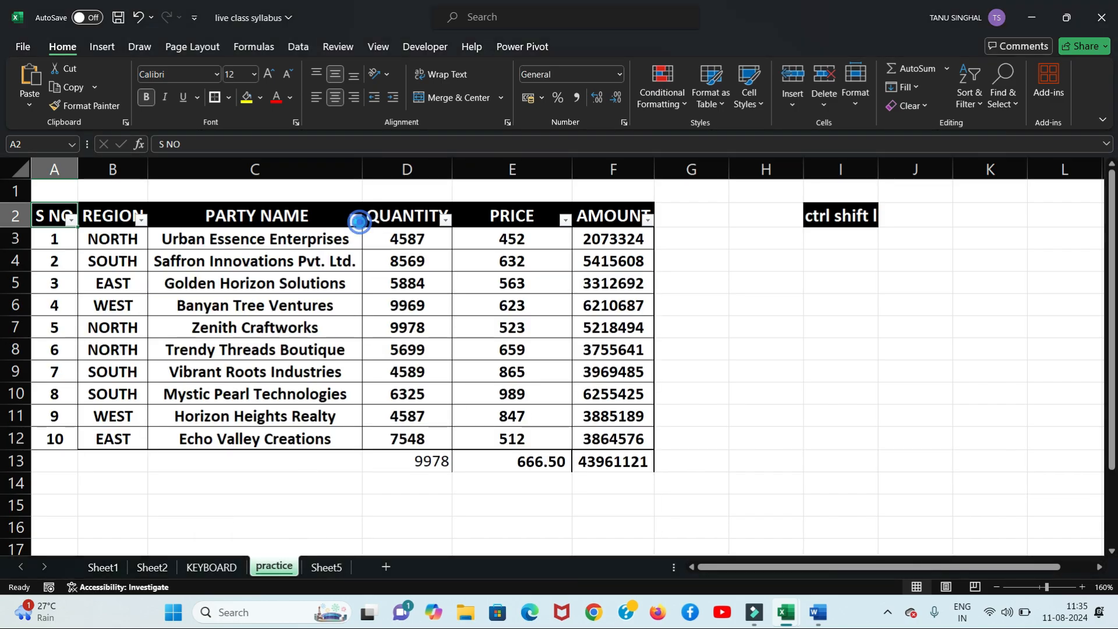
# Step: Search 'tree' to show only Banyan Tree Ventures, then clear the filter back to all parties
pyautogui.click(357, 221)
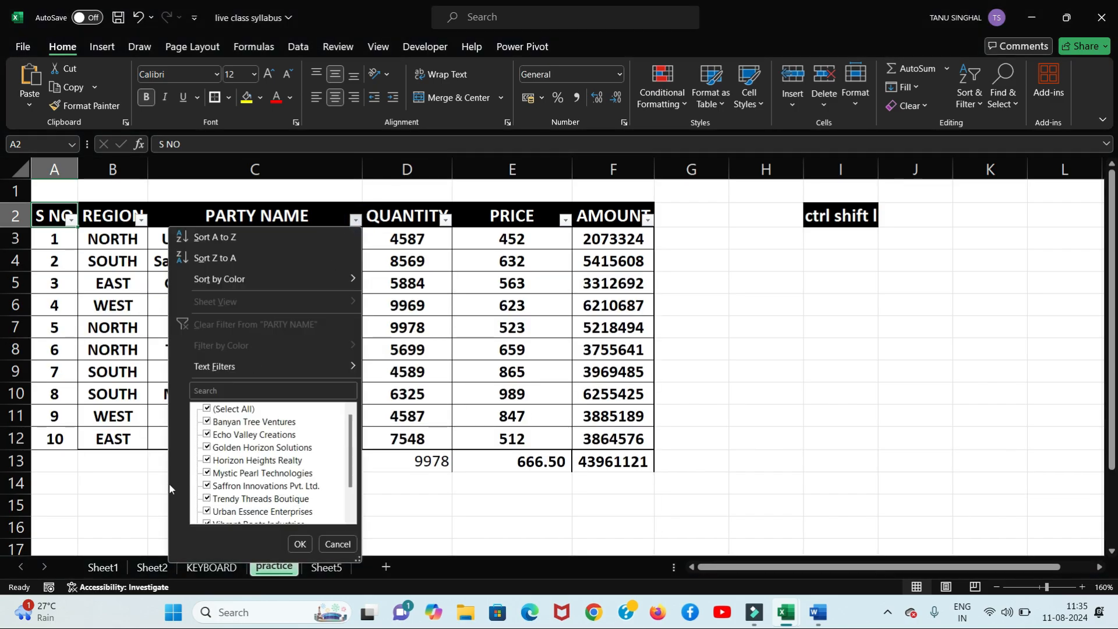
pyautogui.click(207, 409)
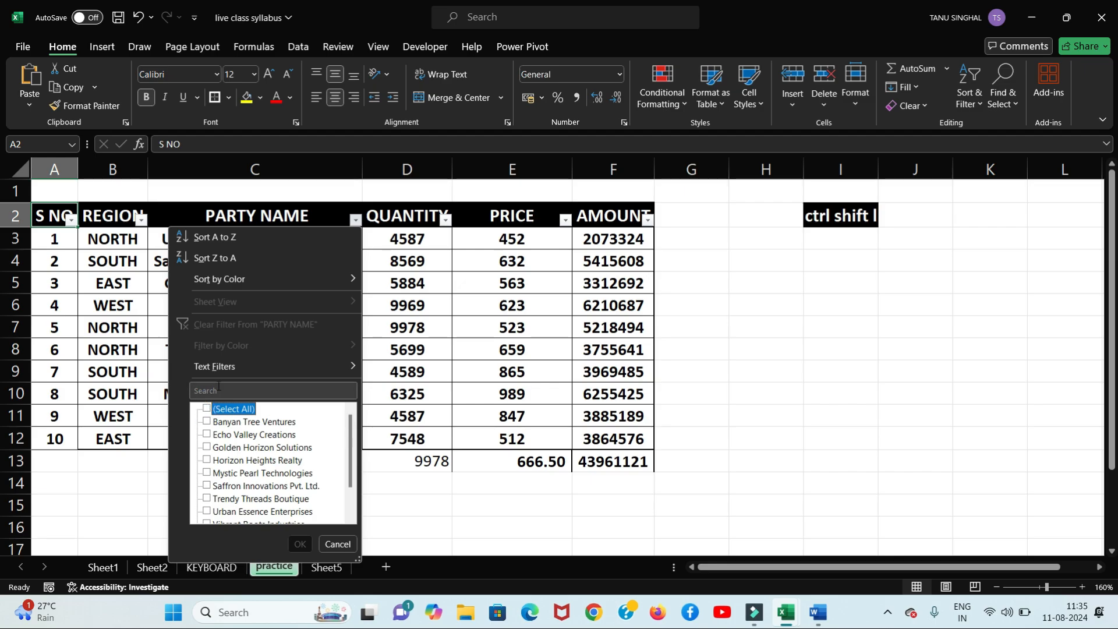
pyautogui.click(198, 390)
pyautogui.write('tree')
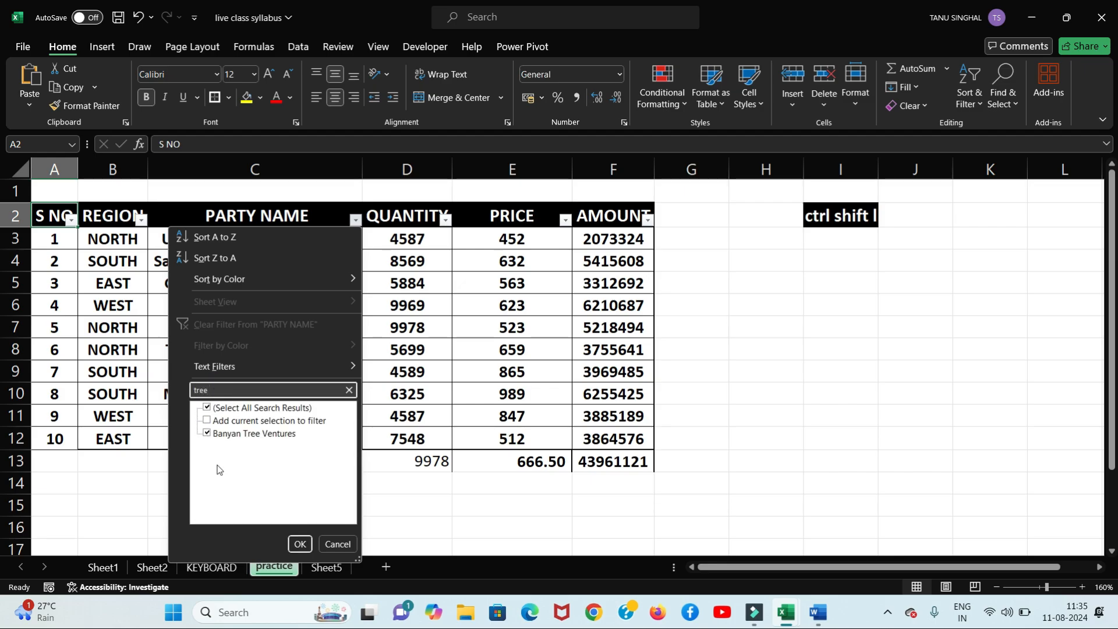
pyautogui.click(298, 543)
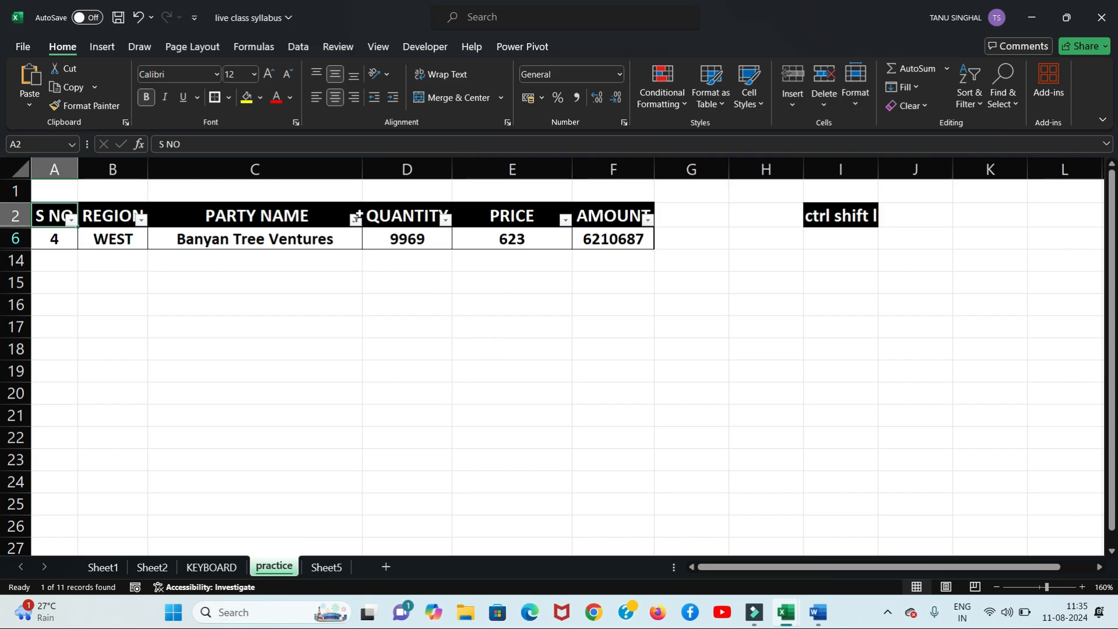
pyautogui.click(355, 220)
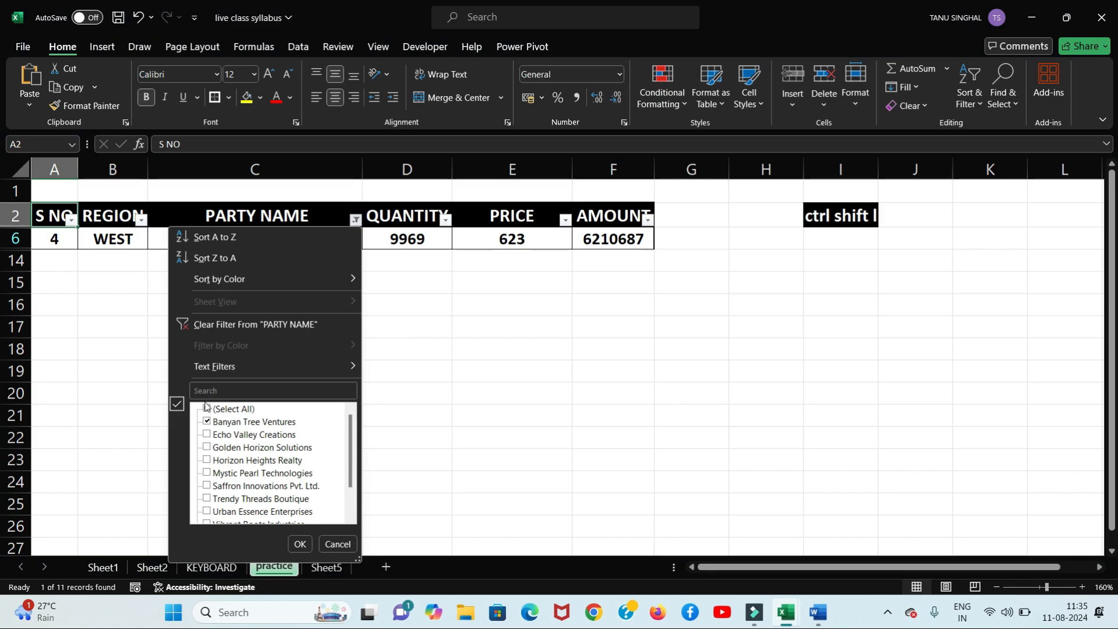
pyautogui.click(207, 410)
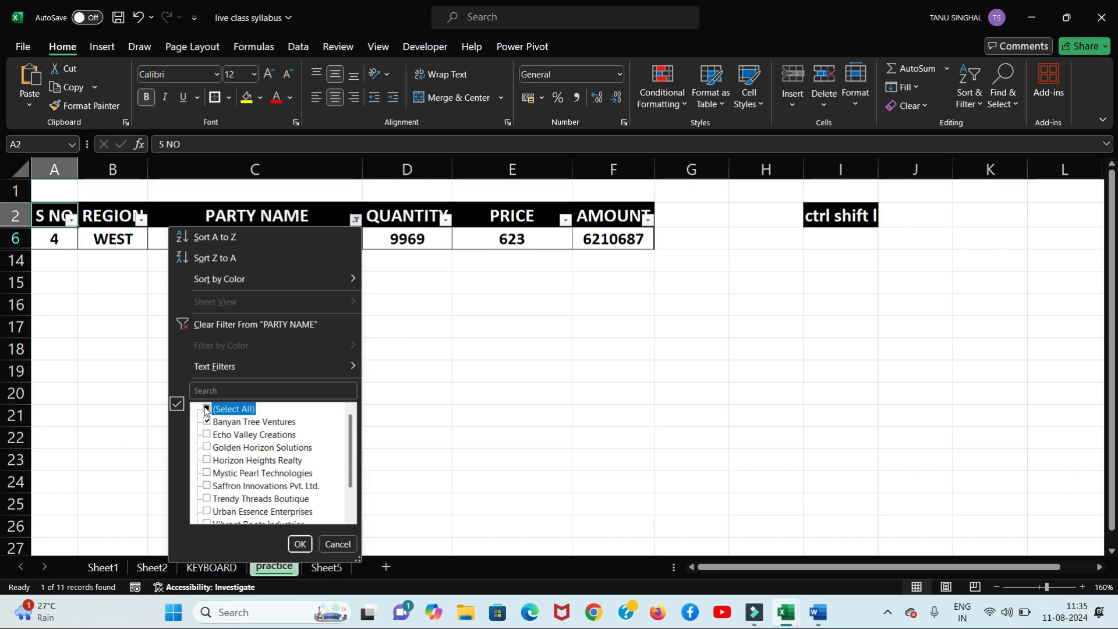
pyautogui.click(298, 544)
# Step: Sort the table A to Z by PARTY NAME
pyautogui.click(233, 530)
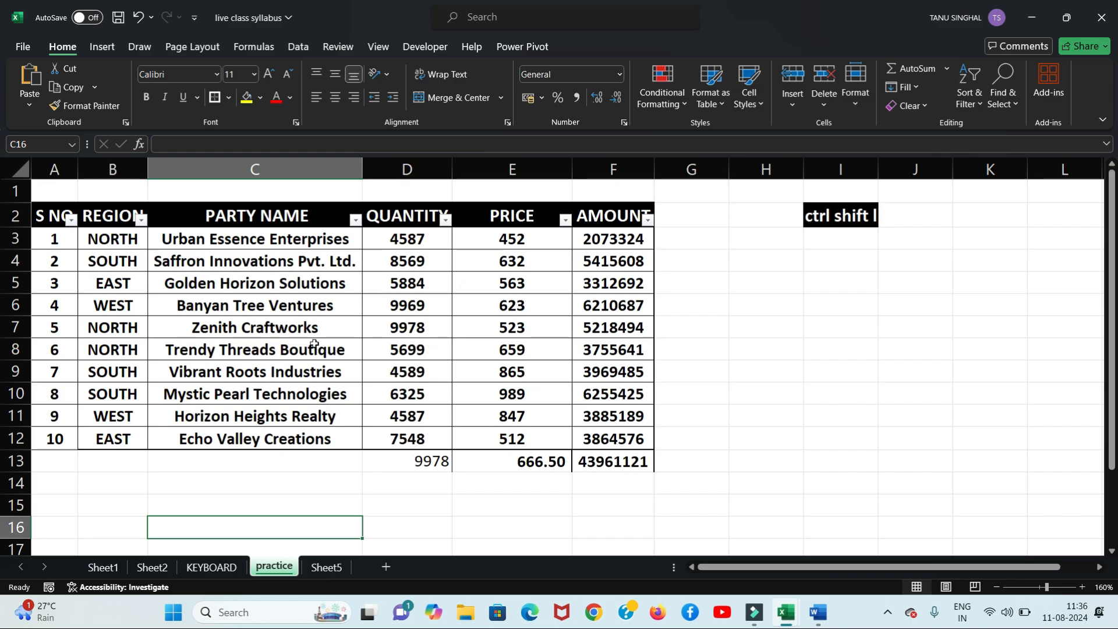
pyautogui.click(292, 331)
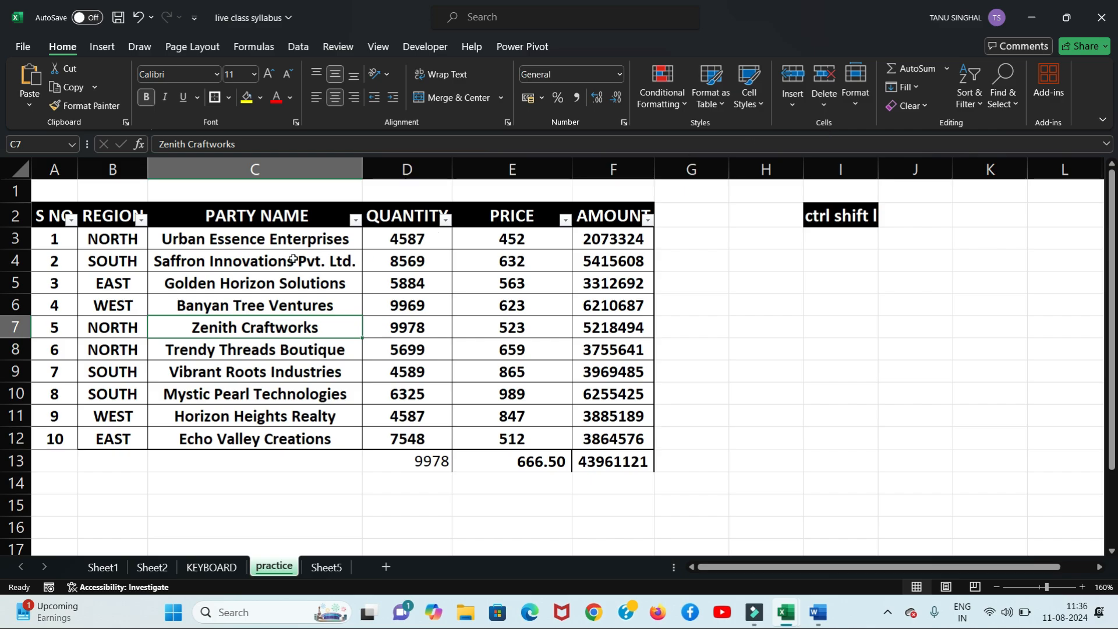
pyautogui.click(356, 221)
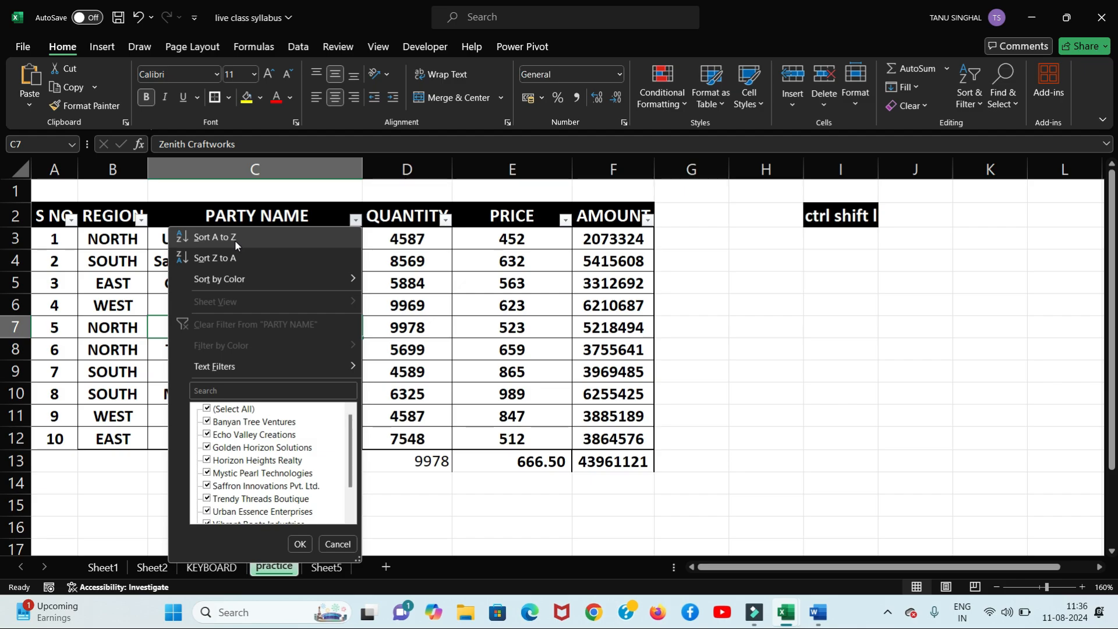
pyautogui.click(235, 240)
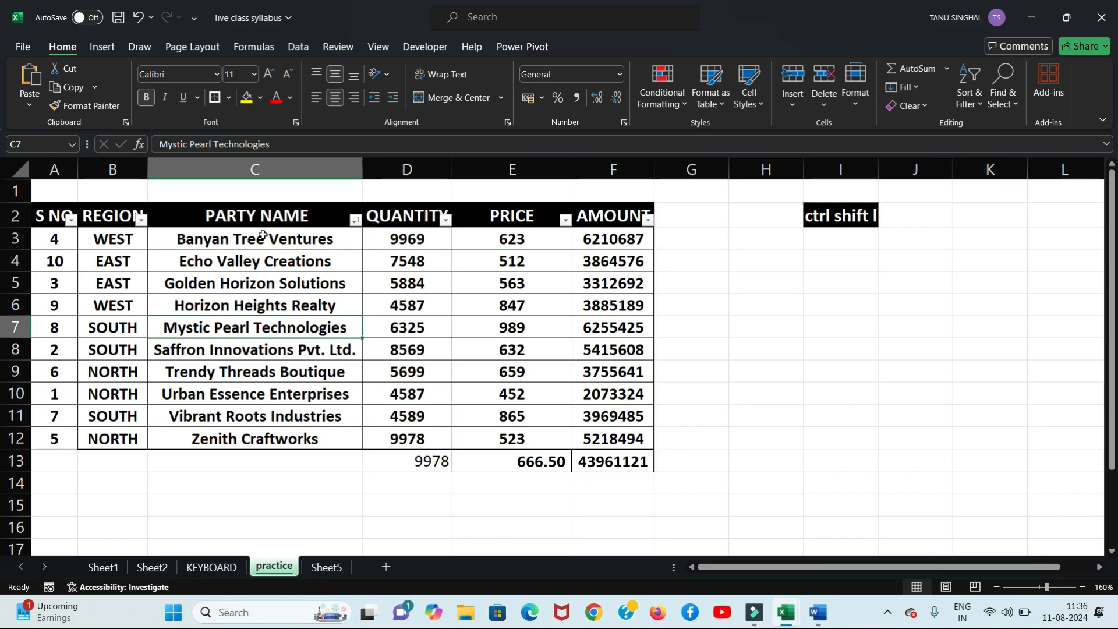
pyautogui.moveTo(278, 235); pyautogui.dragTo(198, 445)
pyautogui.click(180, 467)
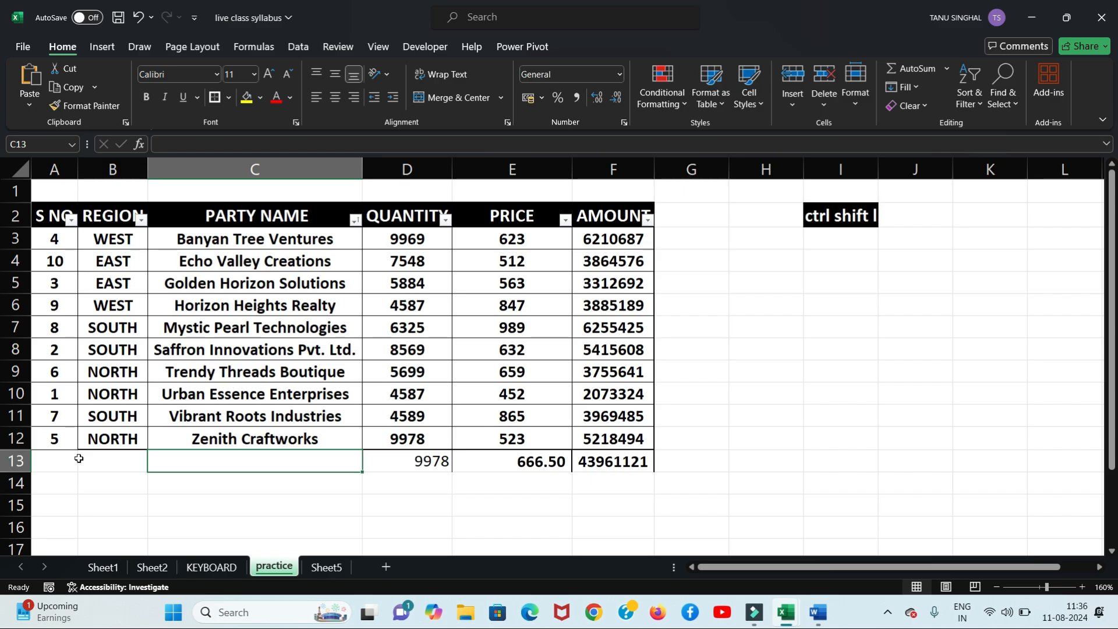
# Step: Undo the A to Z sort, try Z to A, then undo to restore S NO order
pyautogui.hotkey('ctrl', 'z')
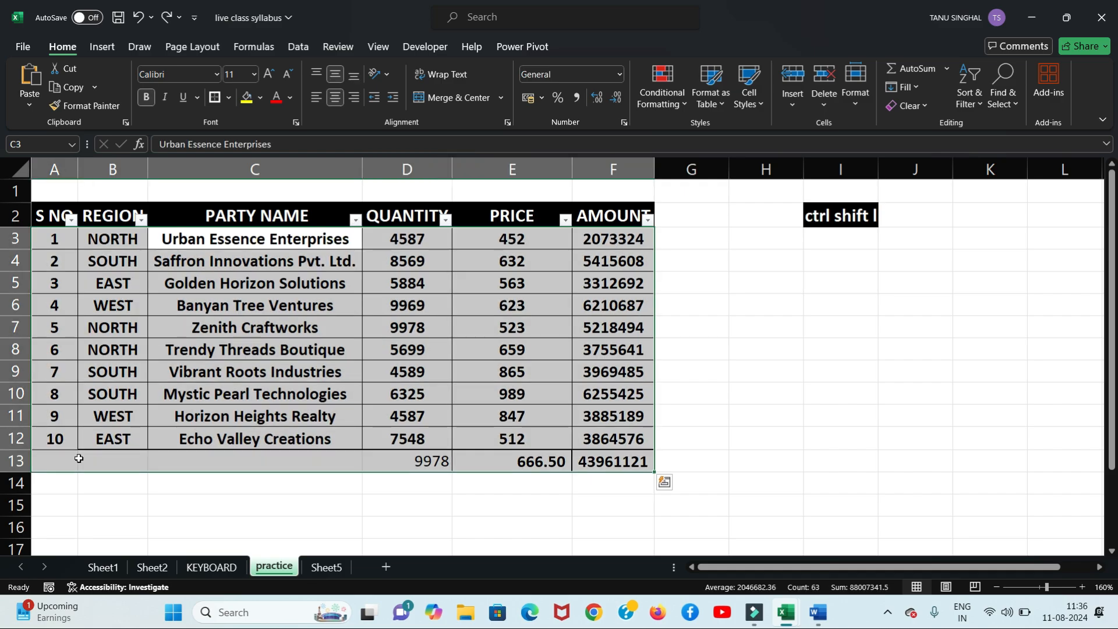
pyautogui.click(355, 219)
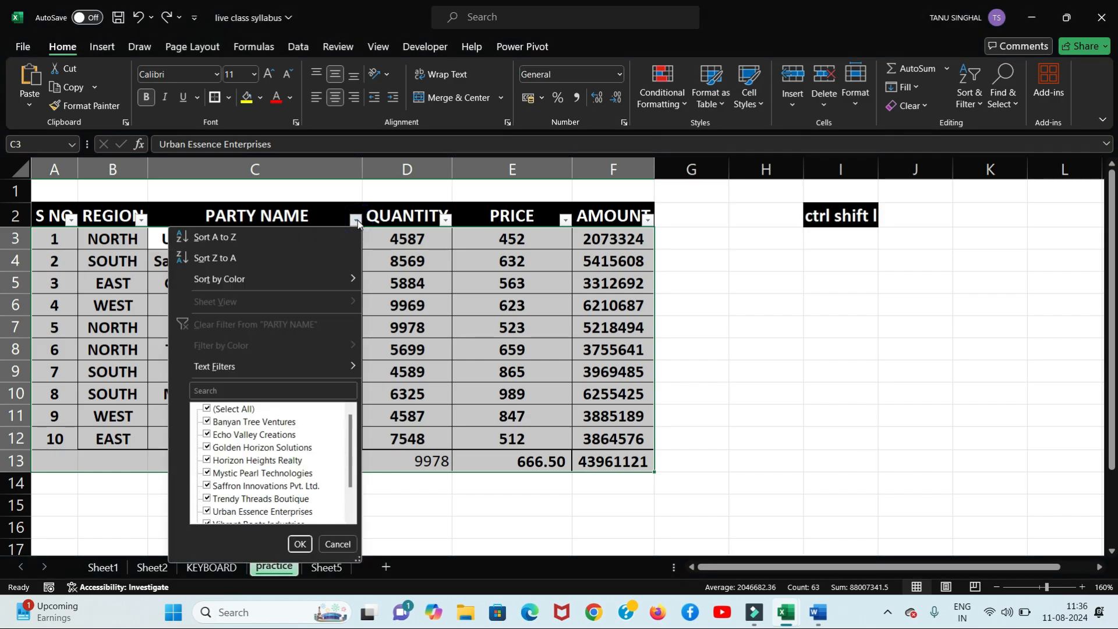
pyautogui.click(269, 258)
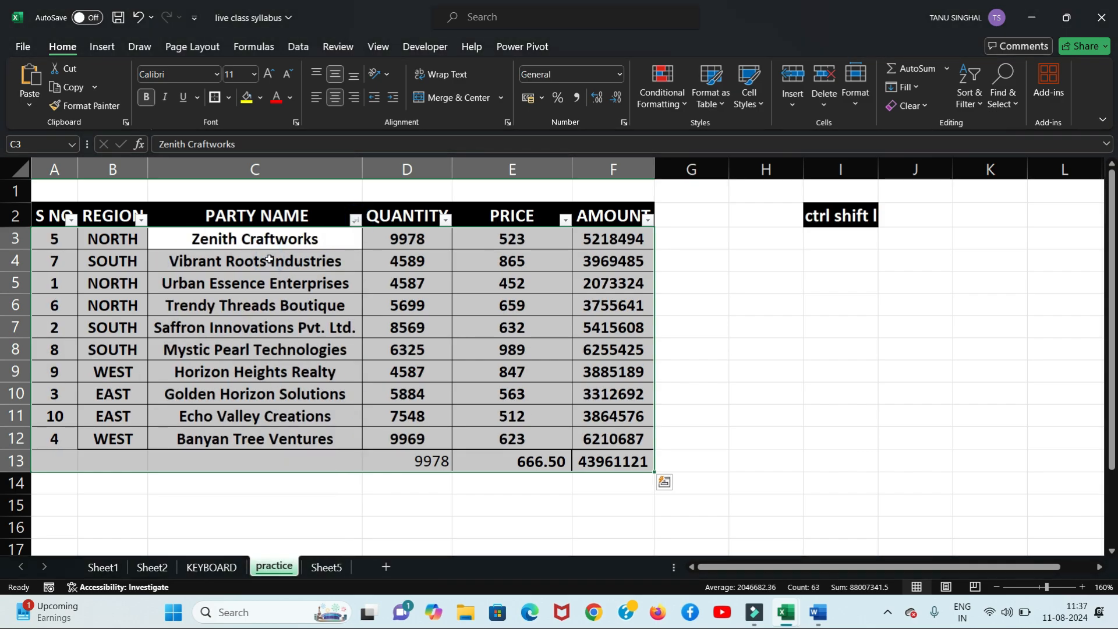
pyautogui.click(224, 494)
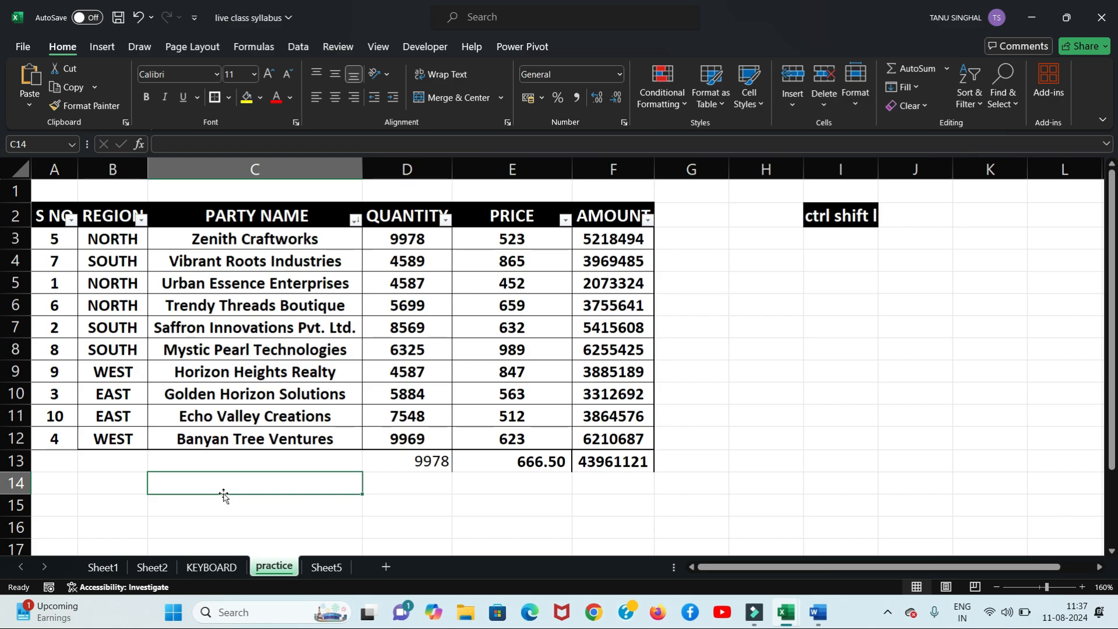
pyautogui.hotkey('ctrl', 'z')
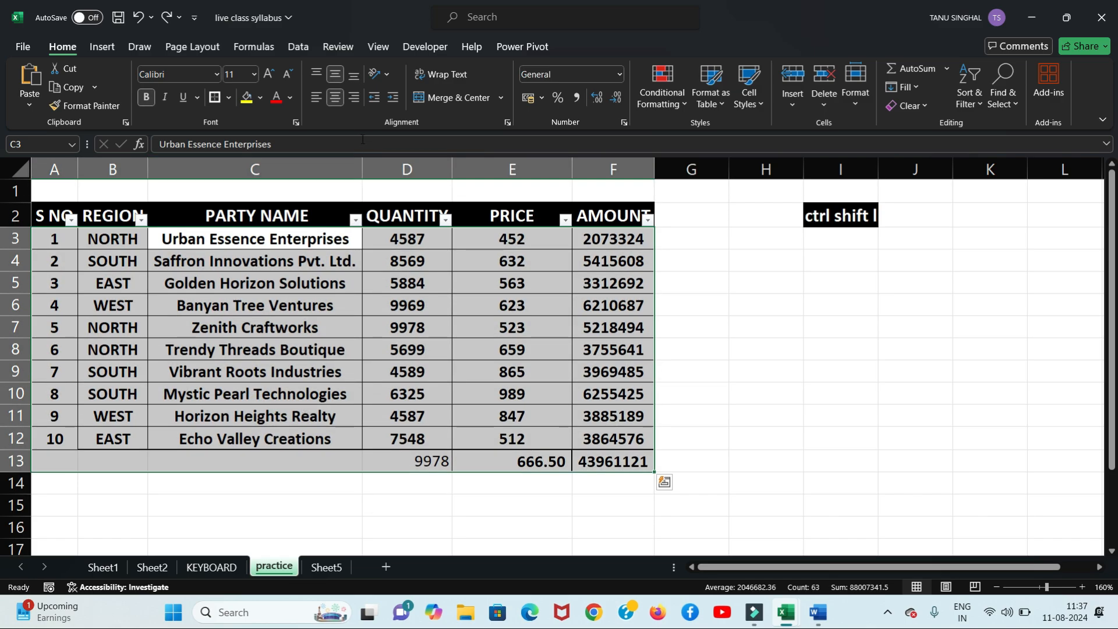
pyautogui.click(354, 219)
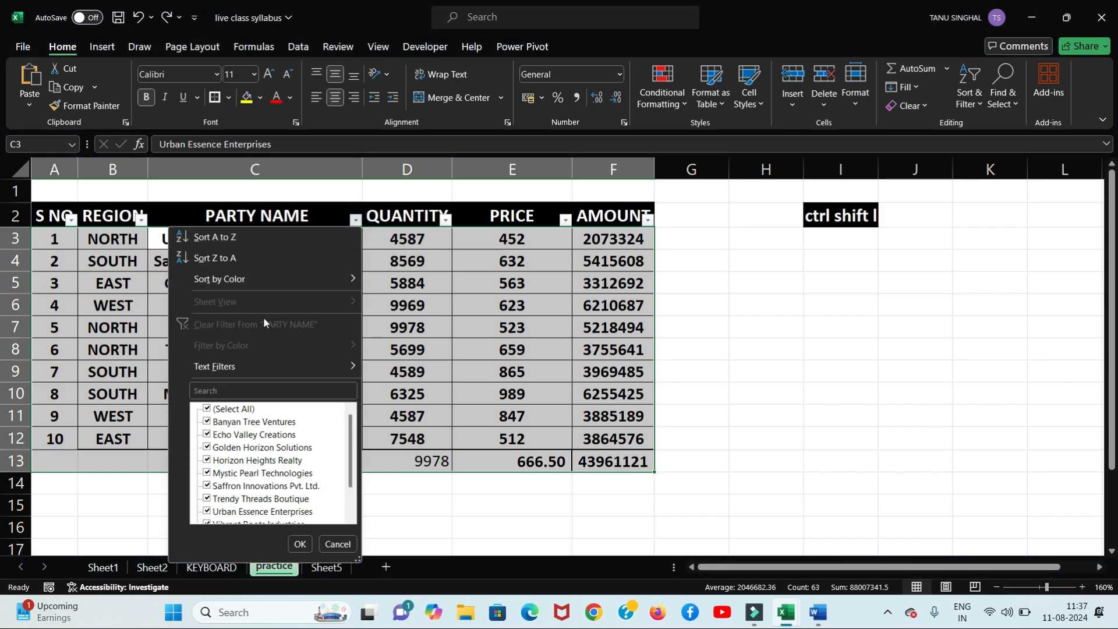
pyautogui.moveTo(267, 288)
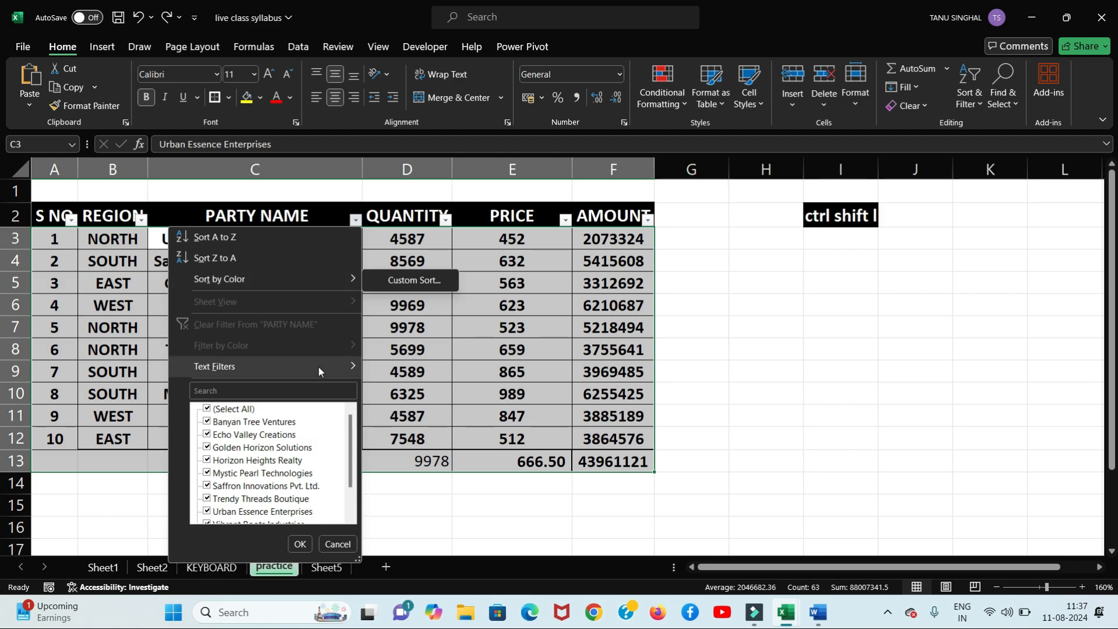
pyautogui.moveTo(318, 368)
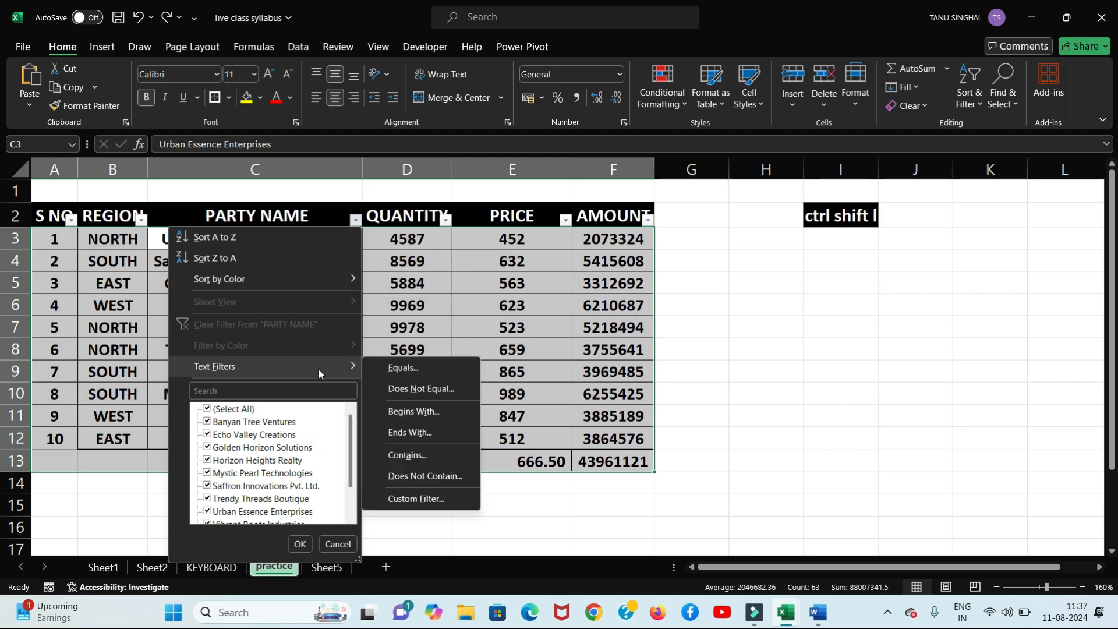
pyautogui.click(769, 336)
pyautogui.click(769, 336)
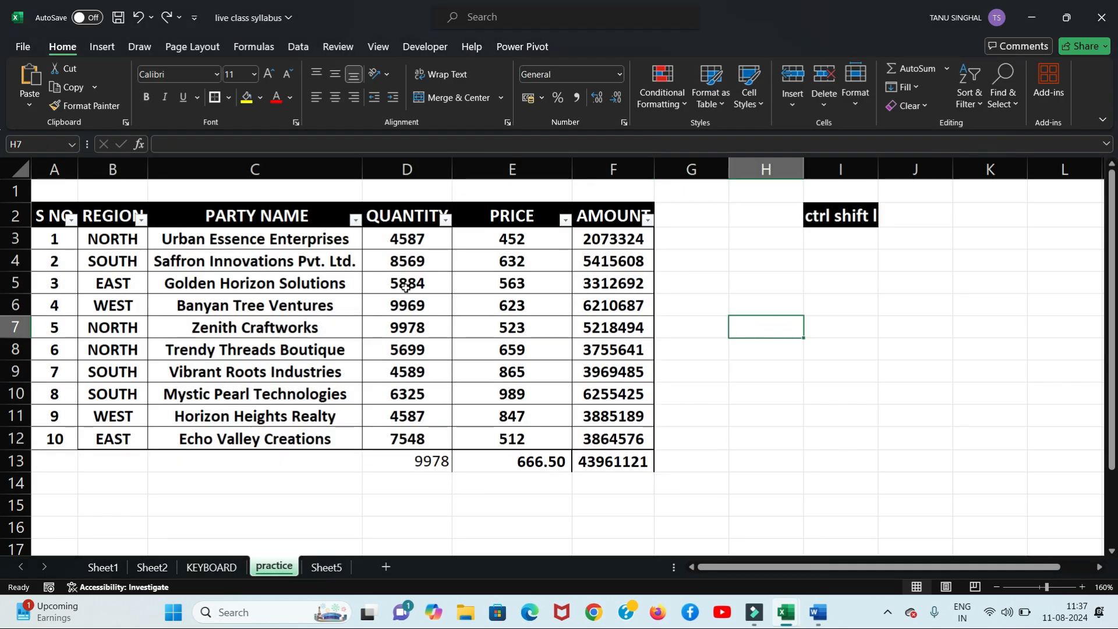
pyautogui.click(355, 219)
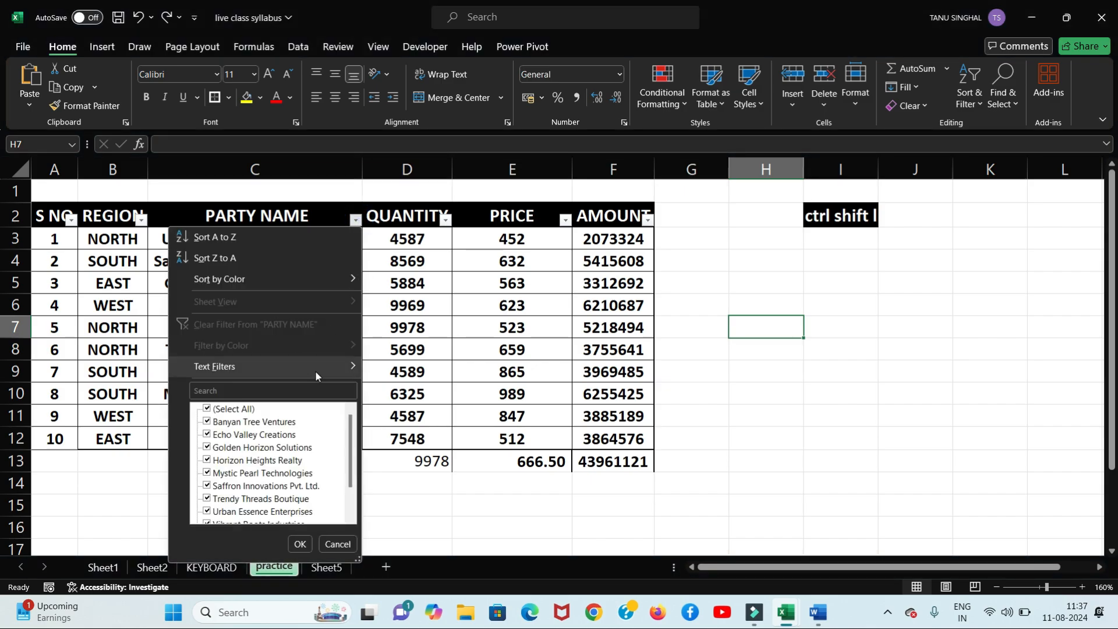
pyautogui.moveTo(316, 372)
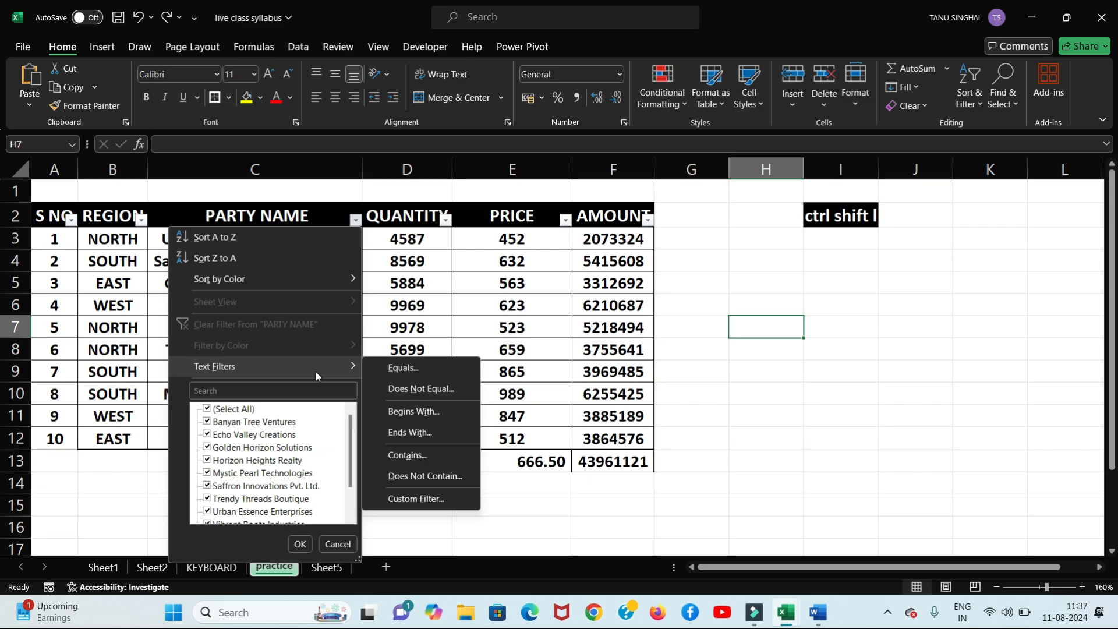
pyautogui.click(829, 289)
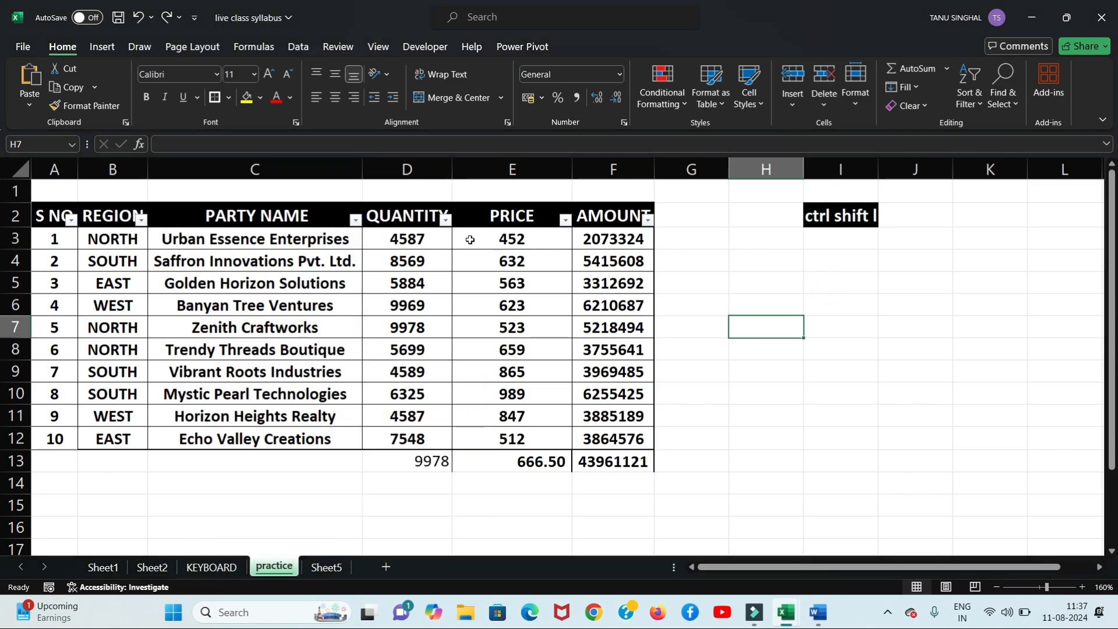
pyautogui.click(445, 220)
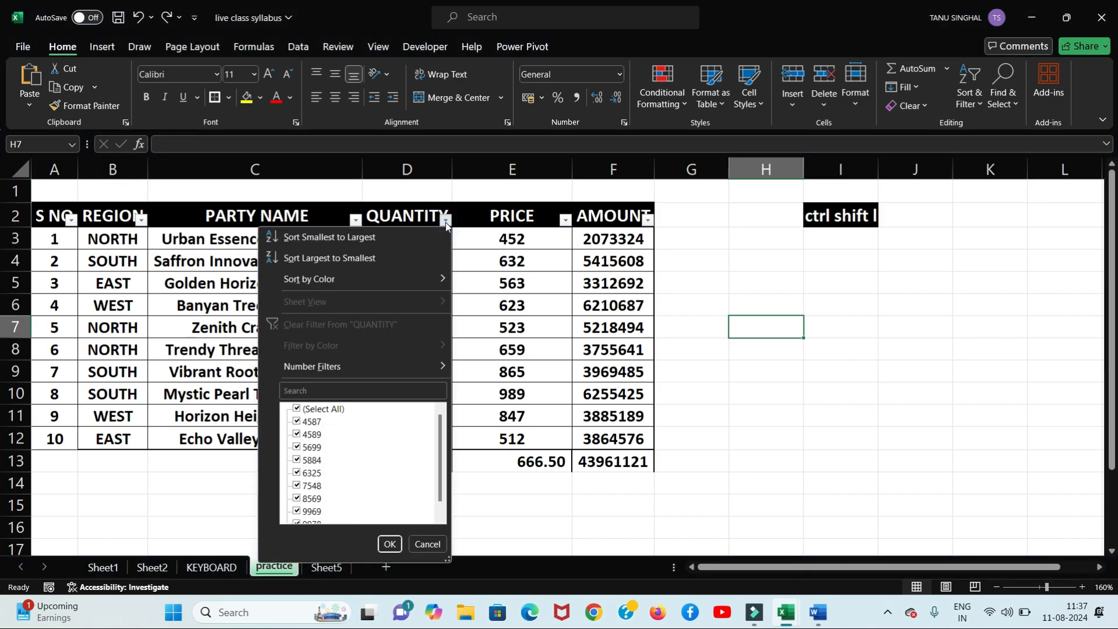
pyautogui.moveTo(435, 370)
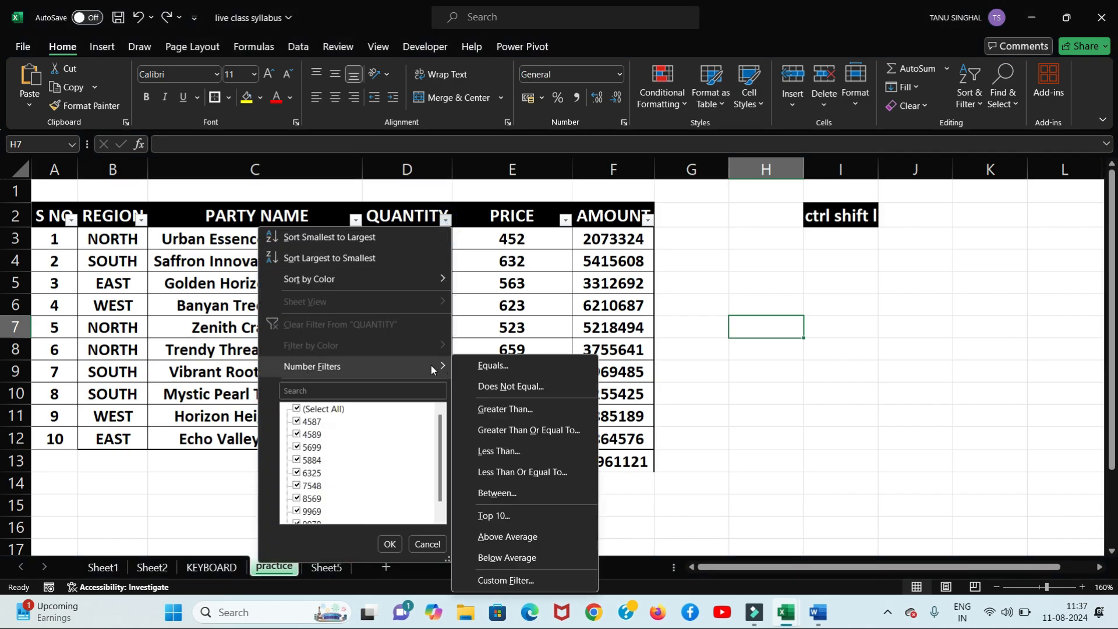
pyautogui.click(816, 301)
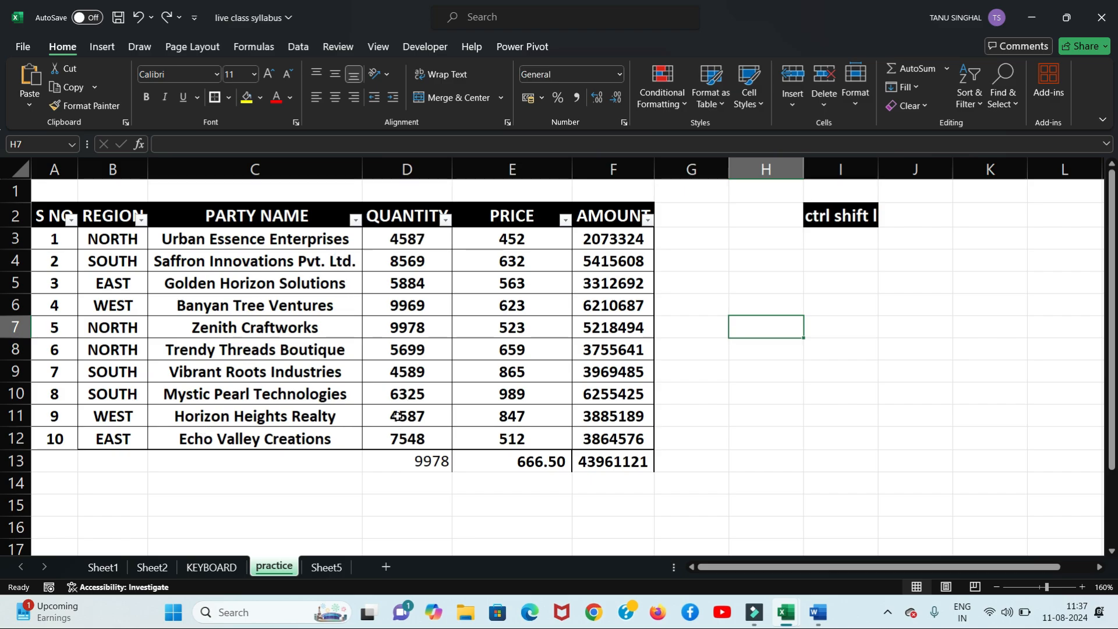
# Step: Open the PARTY NAME filter list and display its Text Filters submenu
pyautogui.click(355, 220)
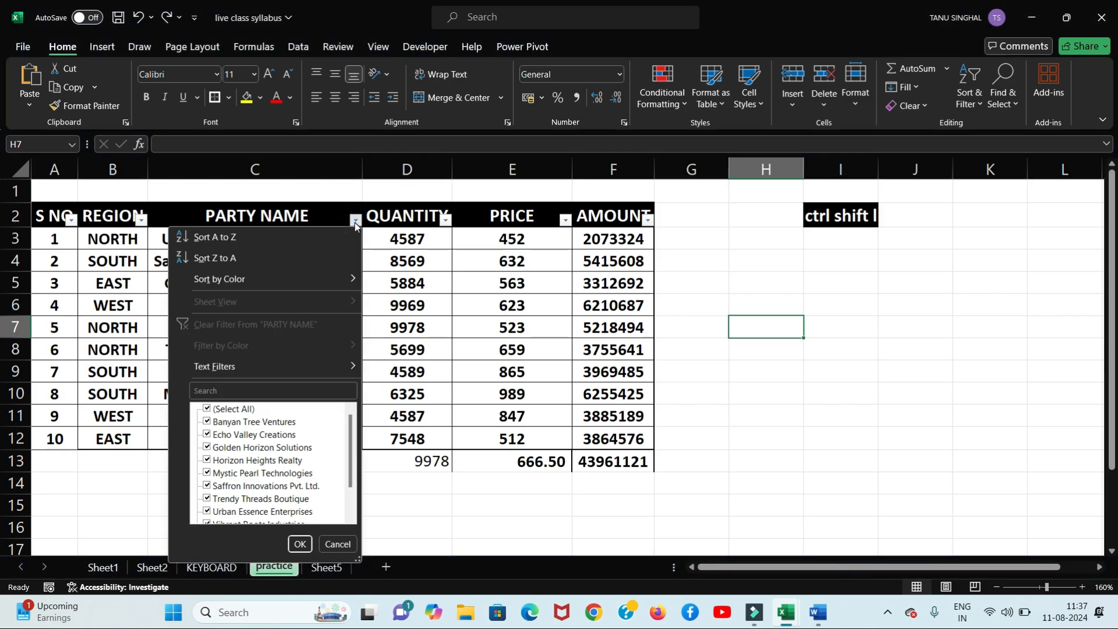
pyautogui.moveTo(281, 365)
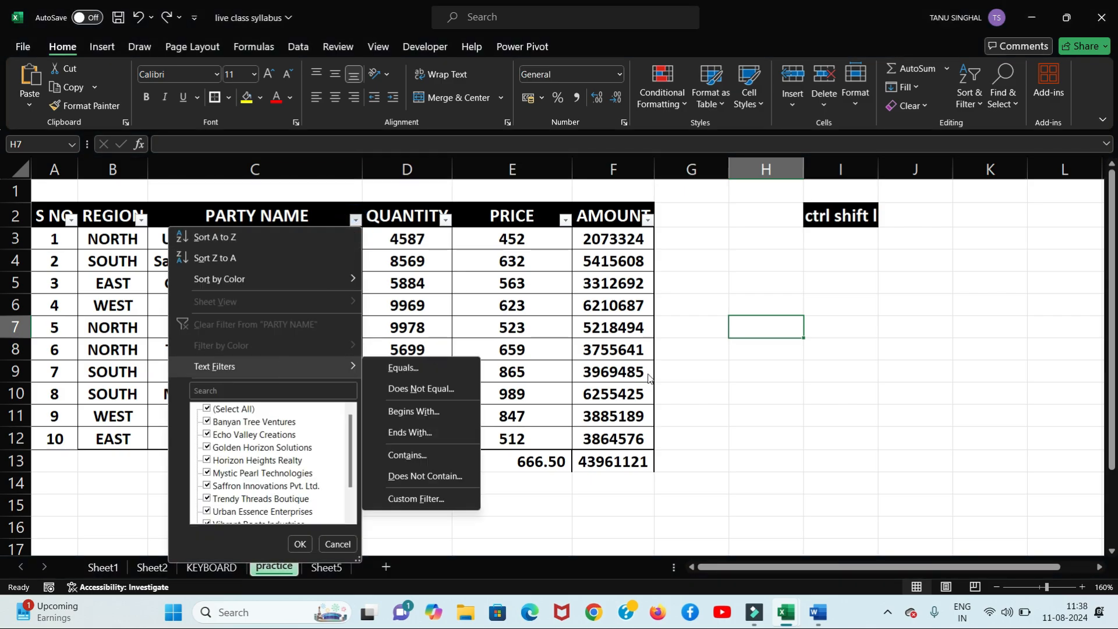
pyautogui.click(702, 369)
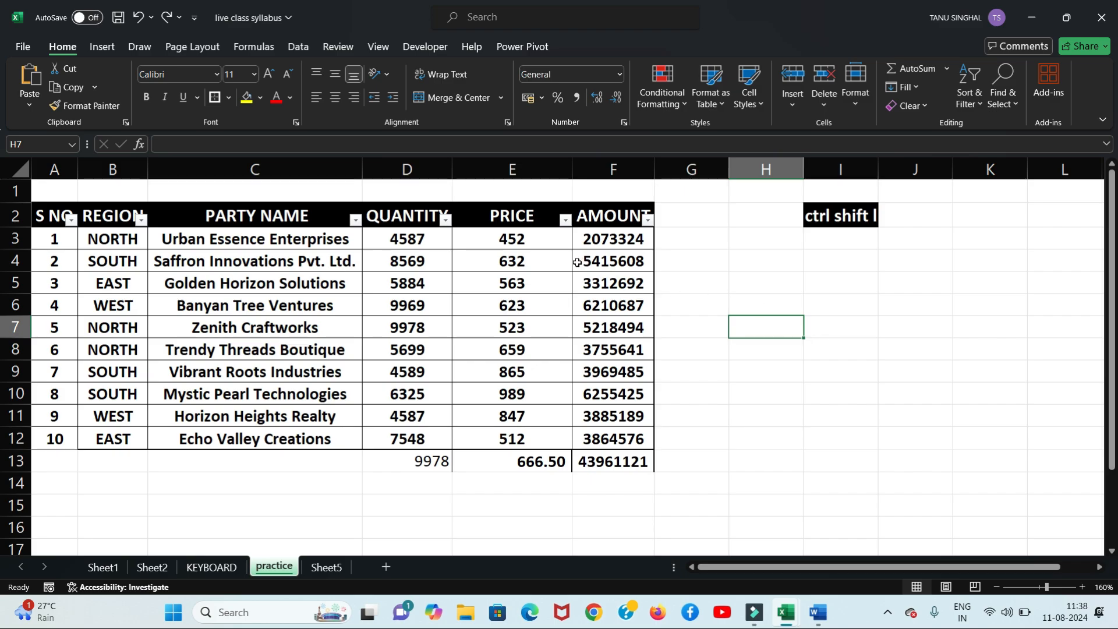
pyautogui.click(357, 220)
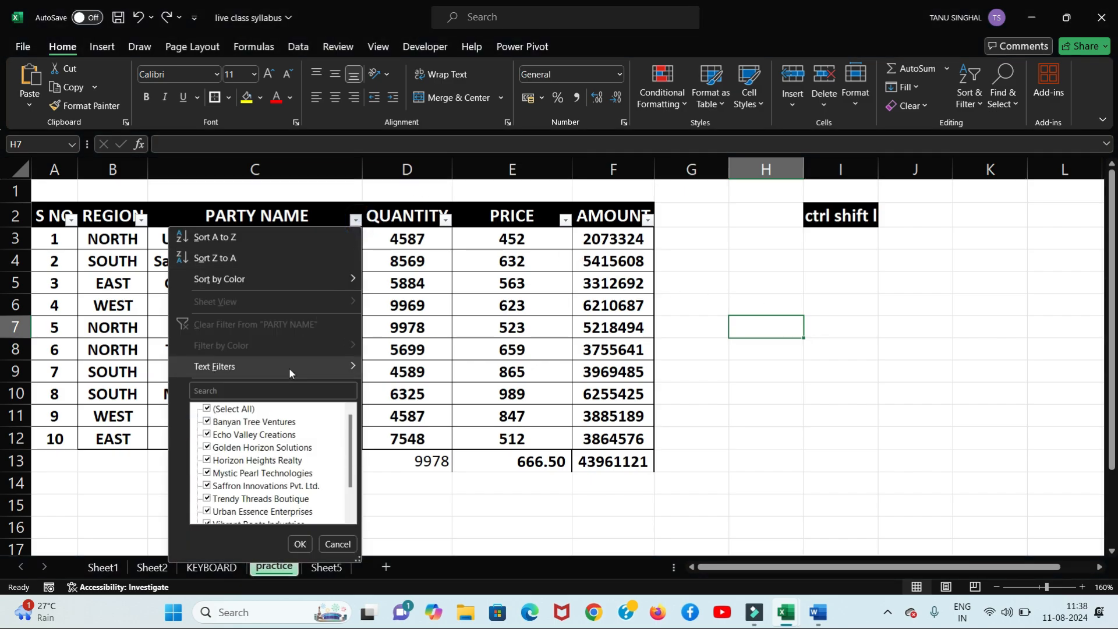
pyautogui.click(260, 388)
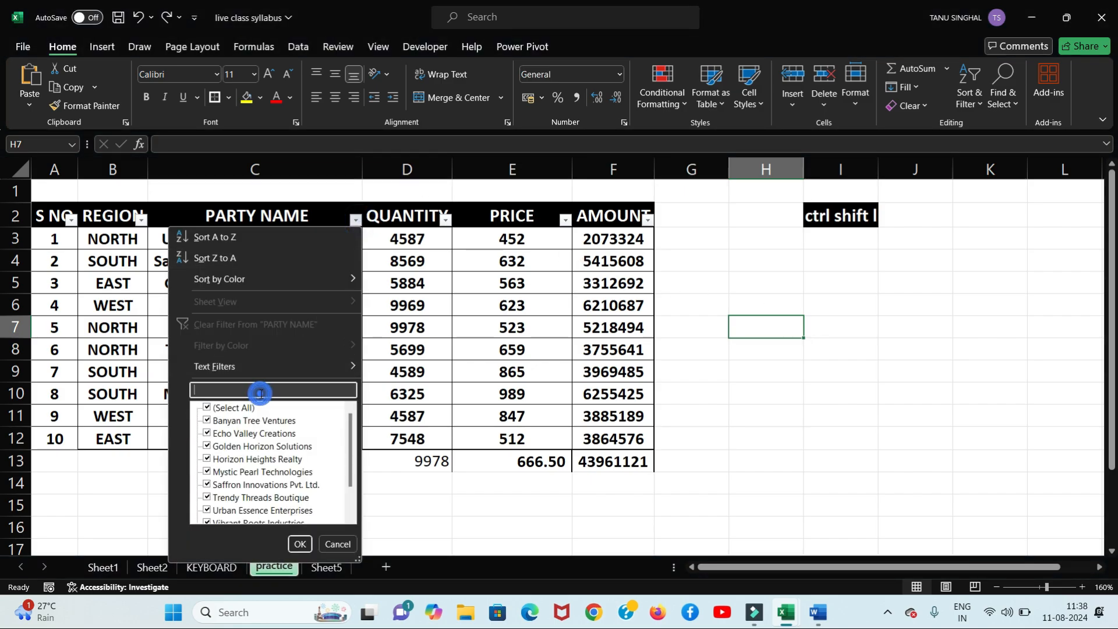
pyautogui.click(359, 222)
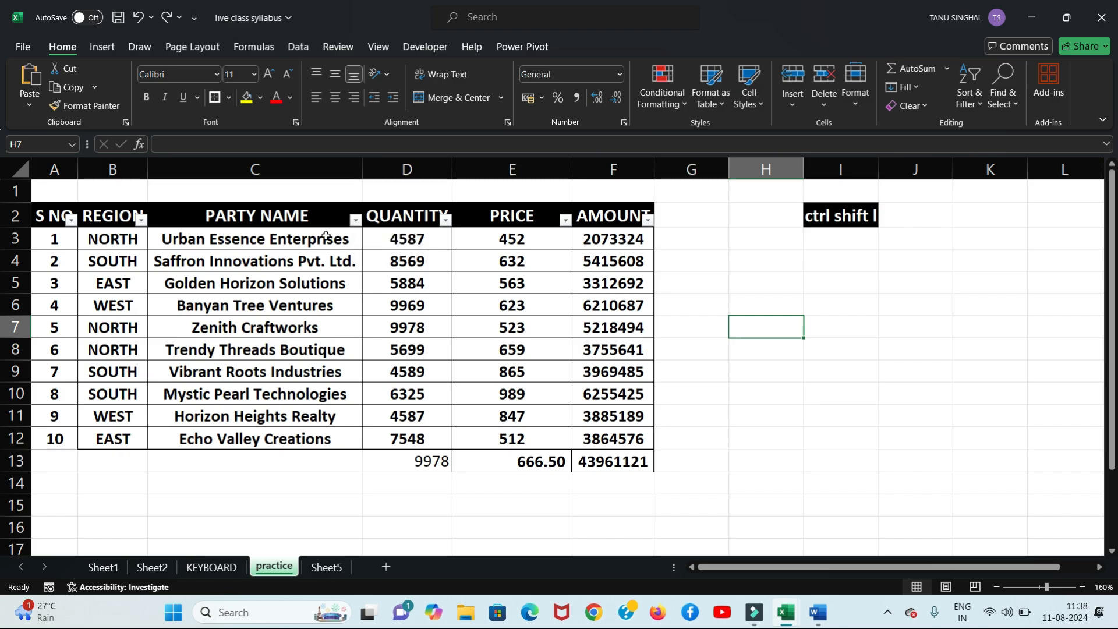
pyautogui.click(356, 221)
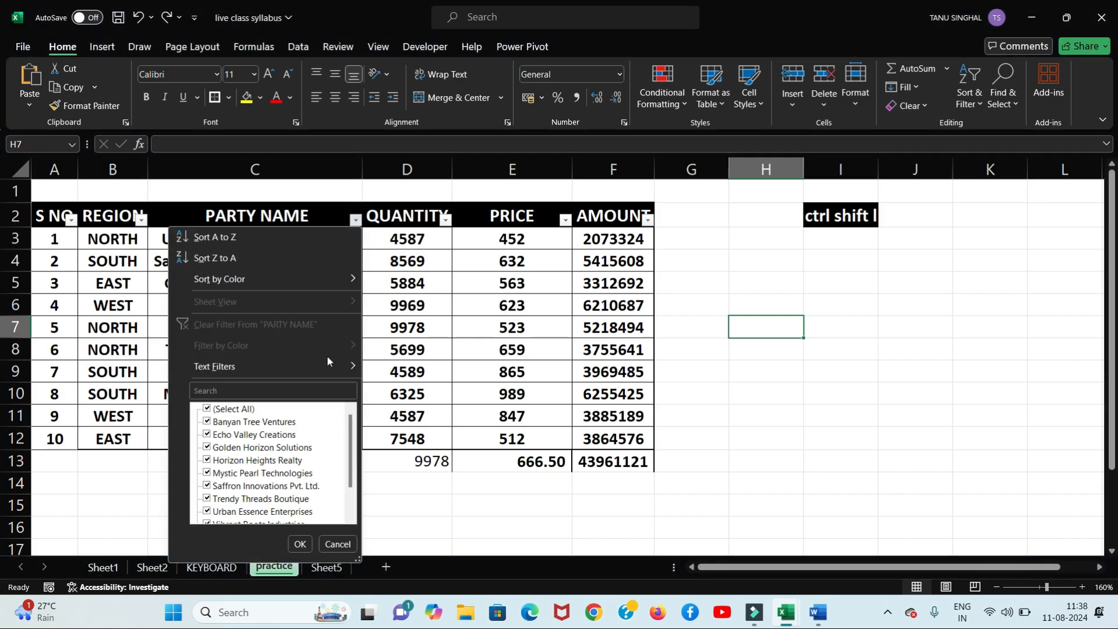
pyautogui.moveTo(323, 366)
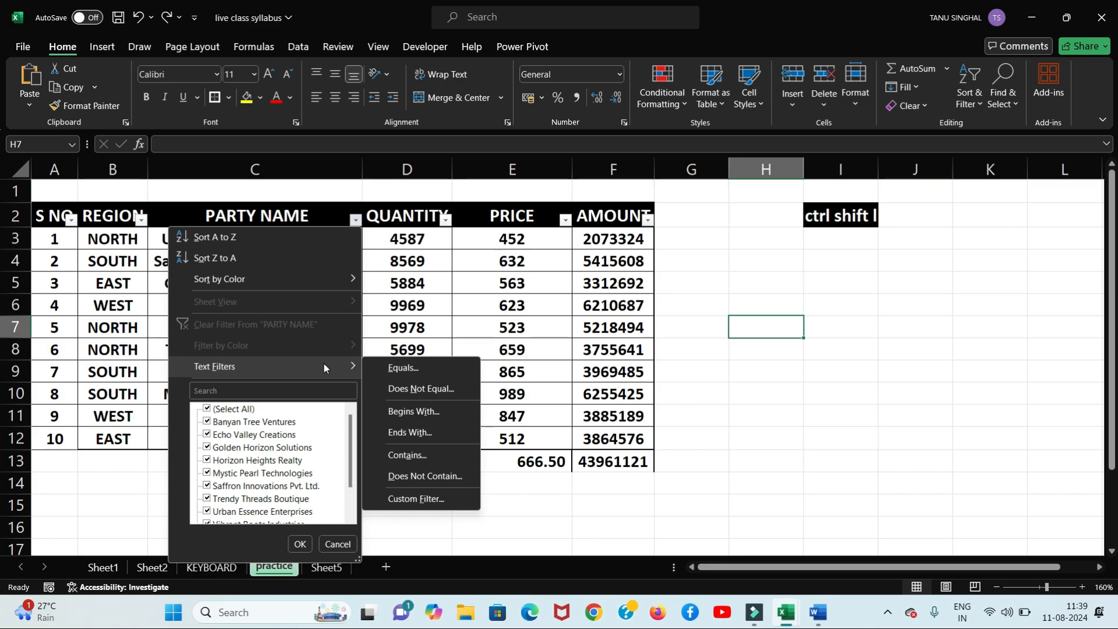
# Step: Apply a PARTY NAME 'contains threads' filter, then undo it to show all ten rows
pyautogui.click(441, 458)
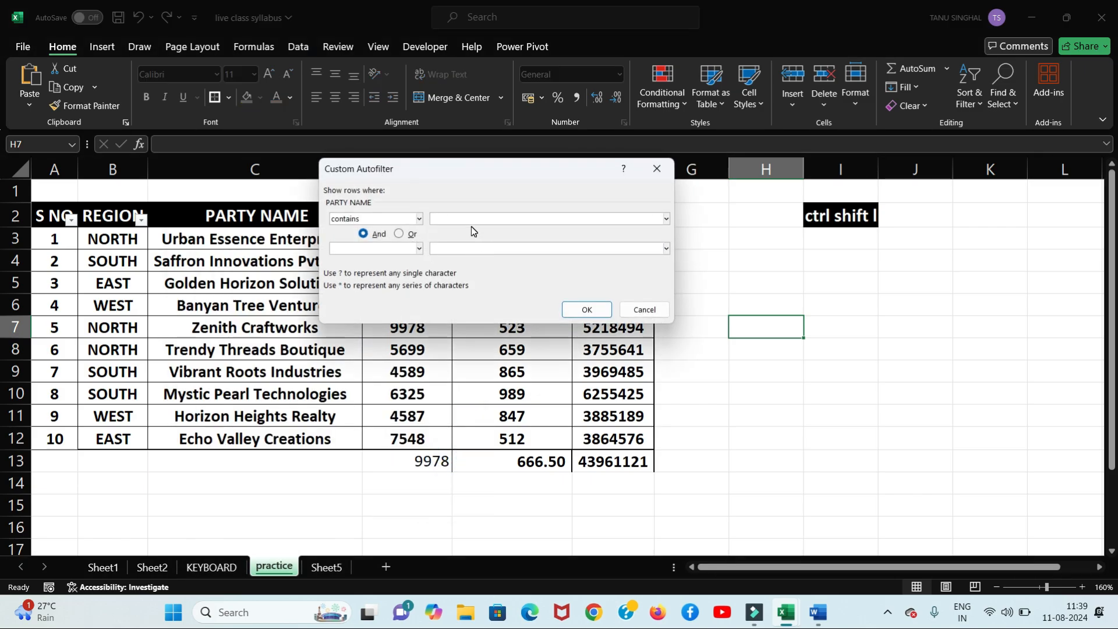
pyautogui.write('g')
pyautogui.press('BackSpace')
pyautogui.write('threads')
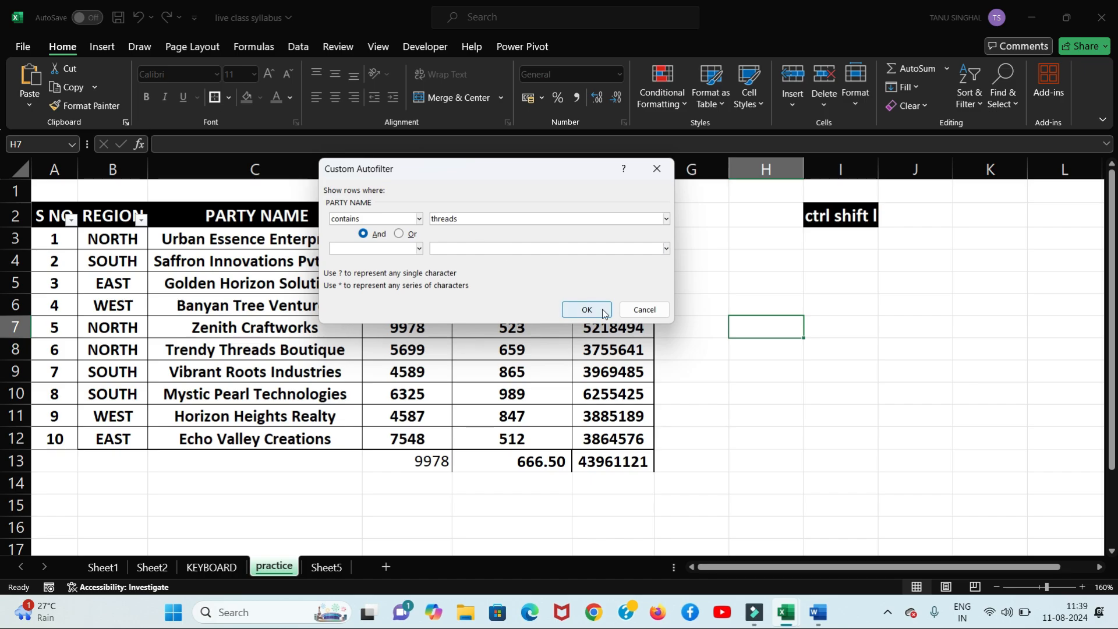
pyautogui.click(595, 313)
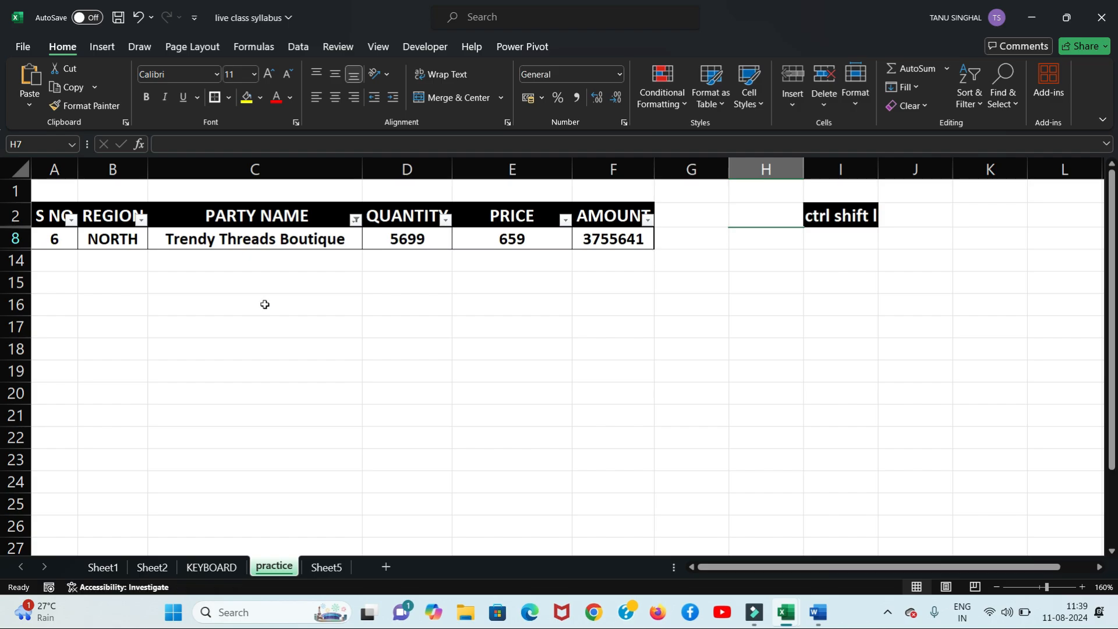
pyautogui.hotkey('ctrl', 'z')
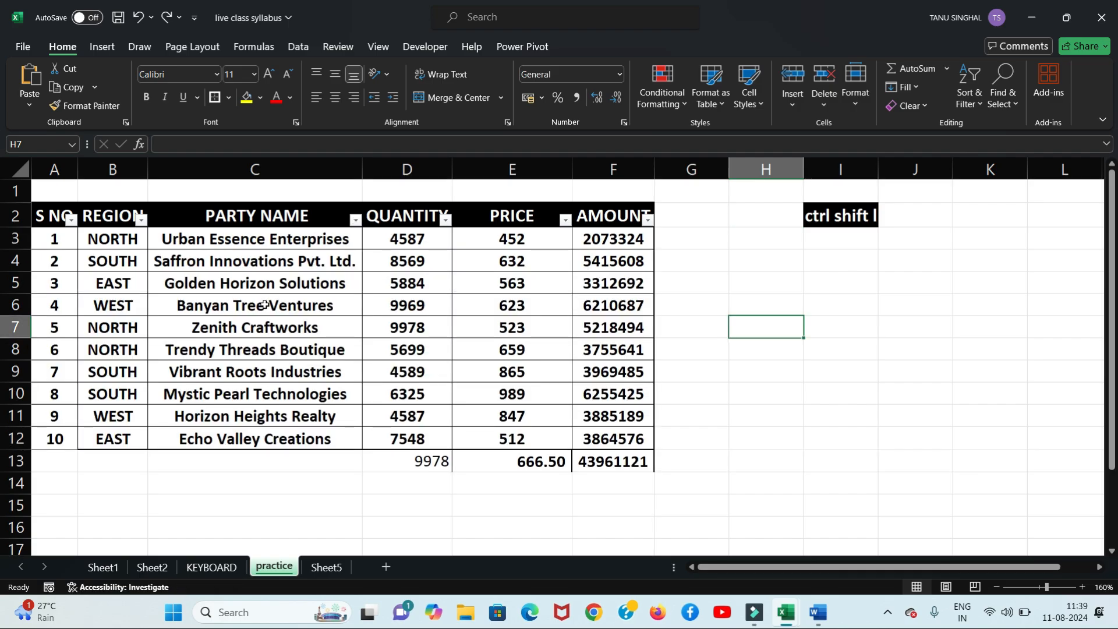
# Step: Copy the text 'Banyan Tree Ventures' from its cell
pyautogui.click(291, 305)
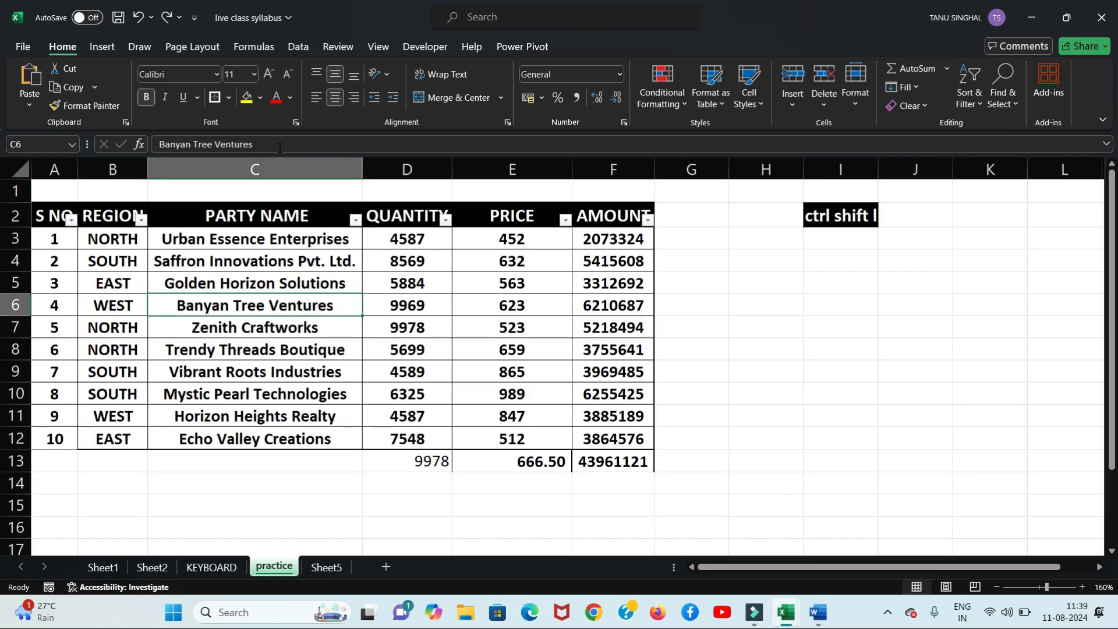
pyautogui.moveTo(282, 149); pyautogui.dragTo(152, 146)
pyautogui.hotkey('ctrl', 'c')
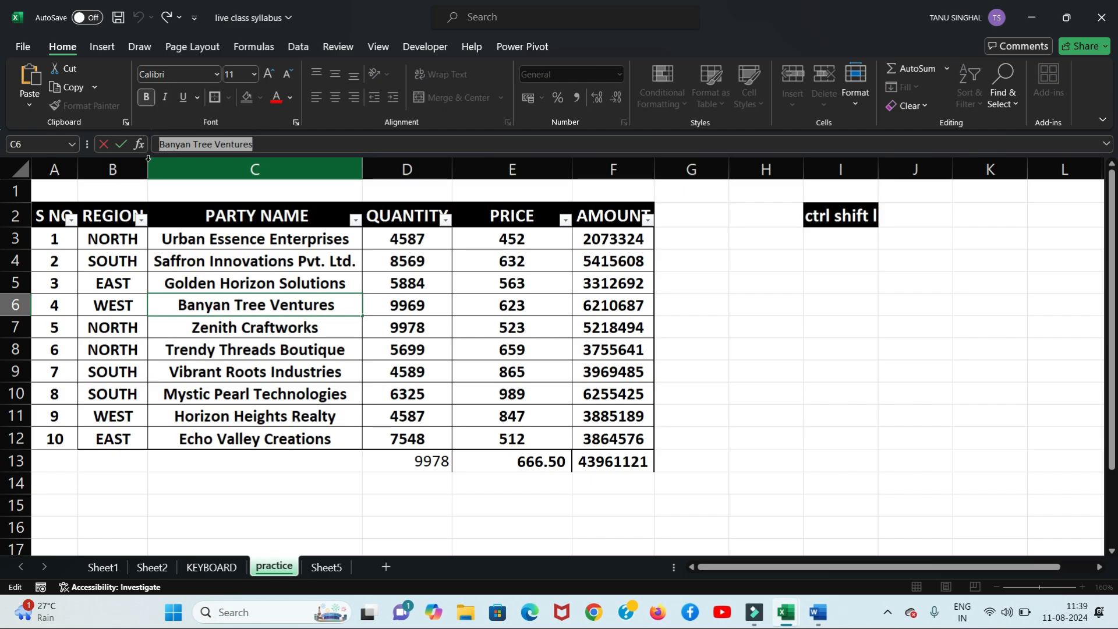
pyautogui.click(324, 418)
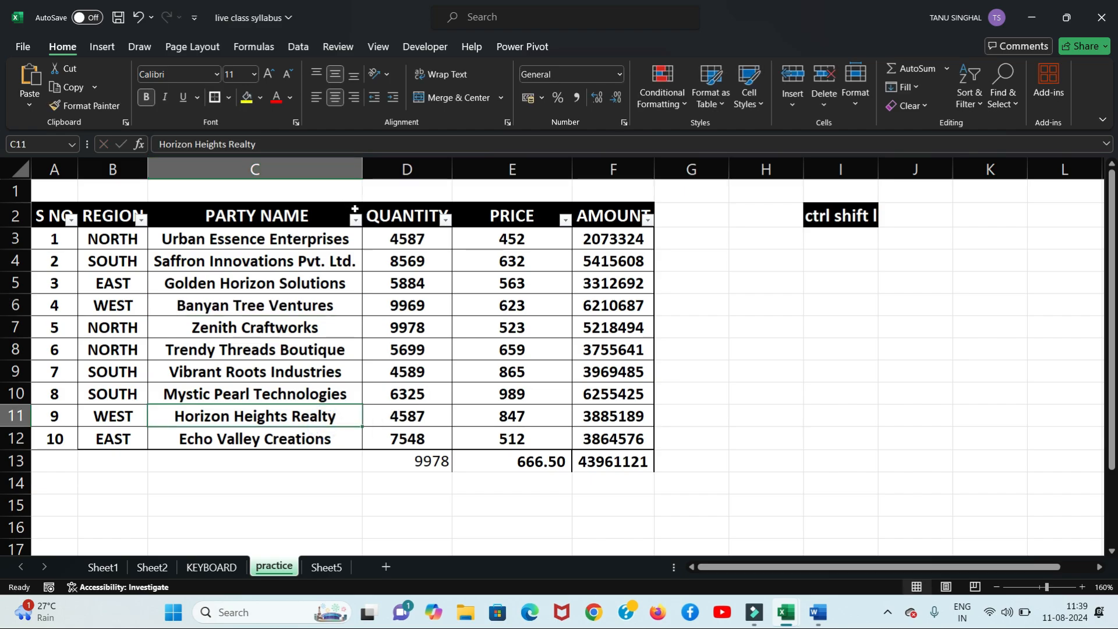
# Step: Filter PARTY NAME to equal 'Banyan Tree Ventures', leaving only the S NO 4 row
pyautogui.click(356, 219)
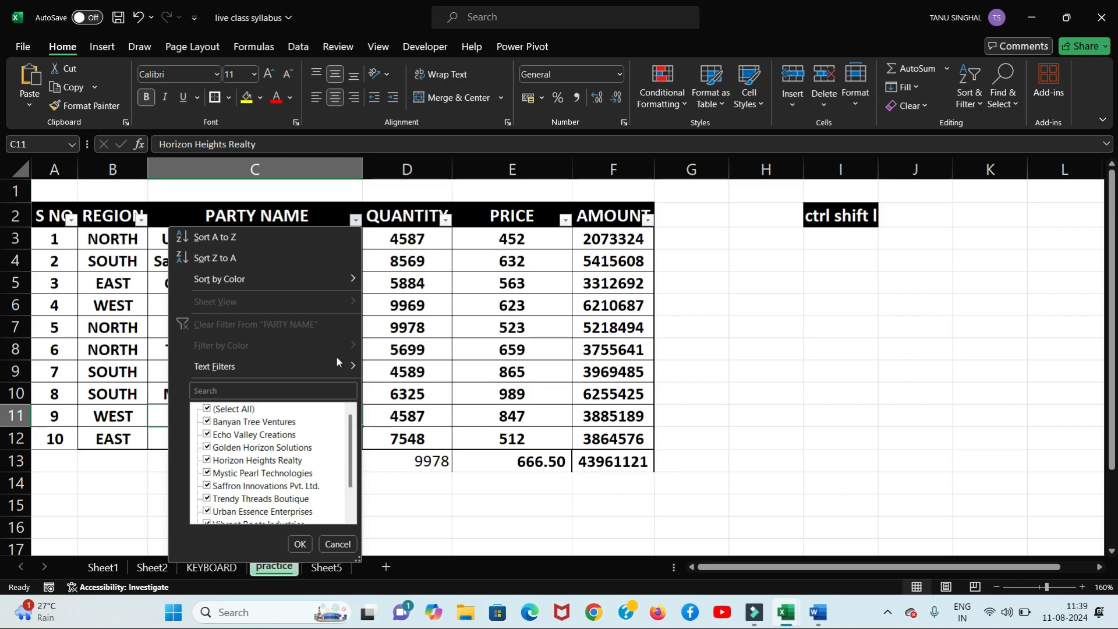
pyautogui.click(396, 372)
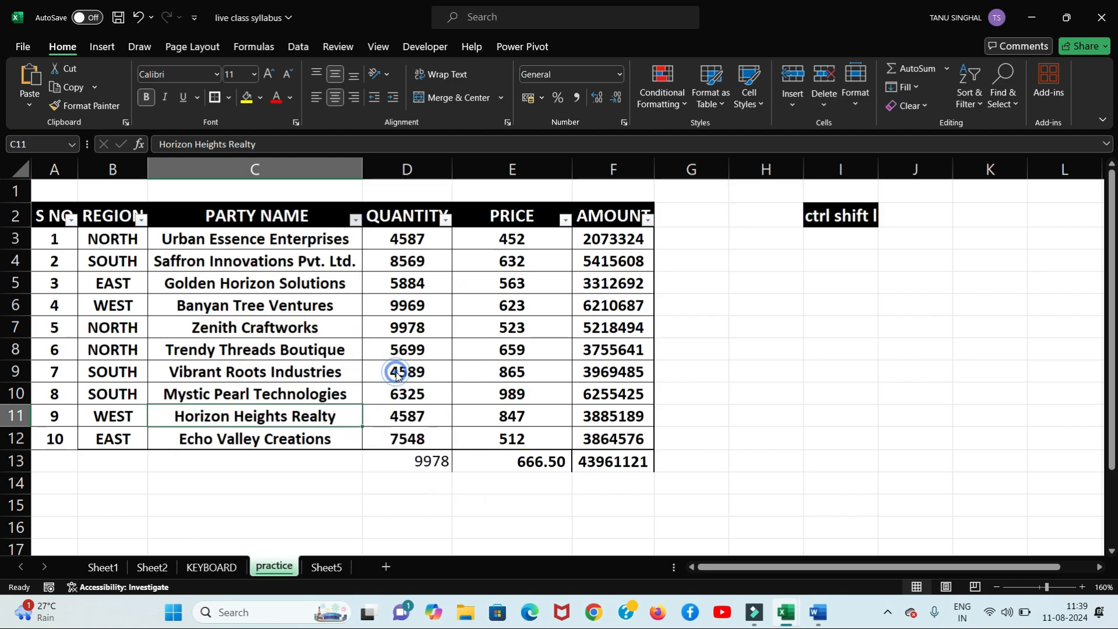
pyautogui.click(483, 219)
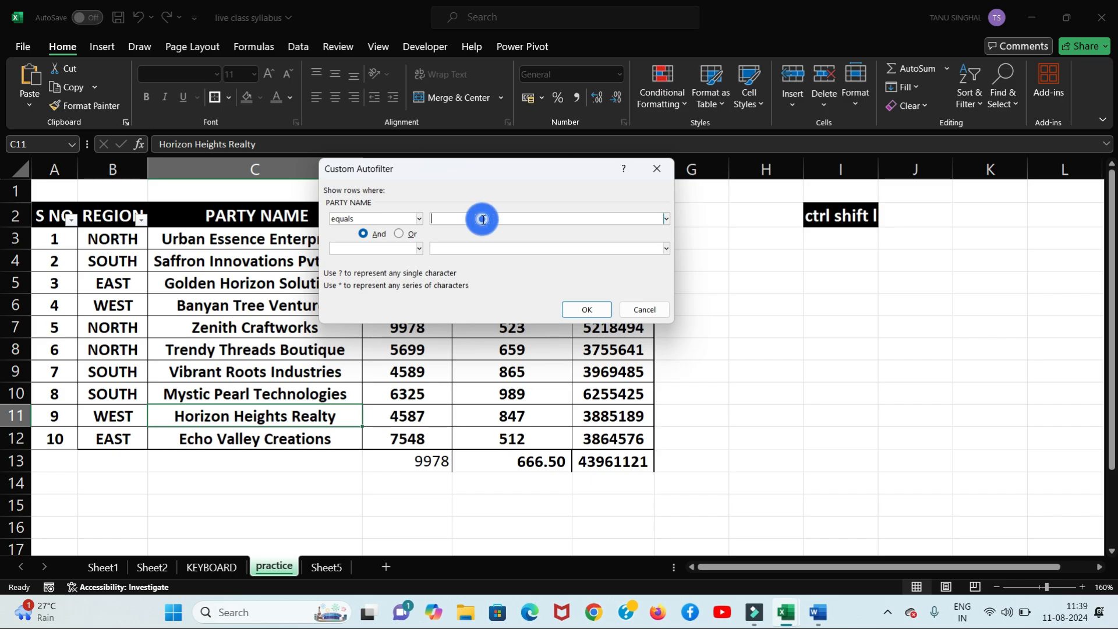
pyautogui.hotkey('ctrl', 'v')
pyautogui.click(583, 315)
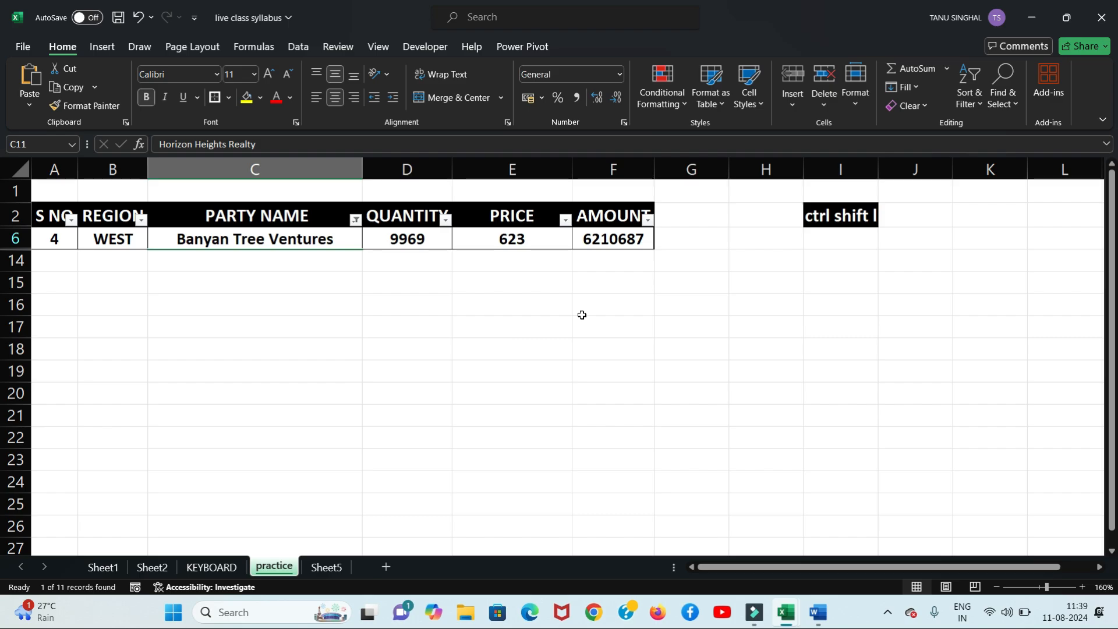
pyautogui.click(355, 221)
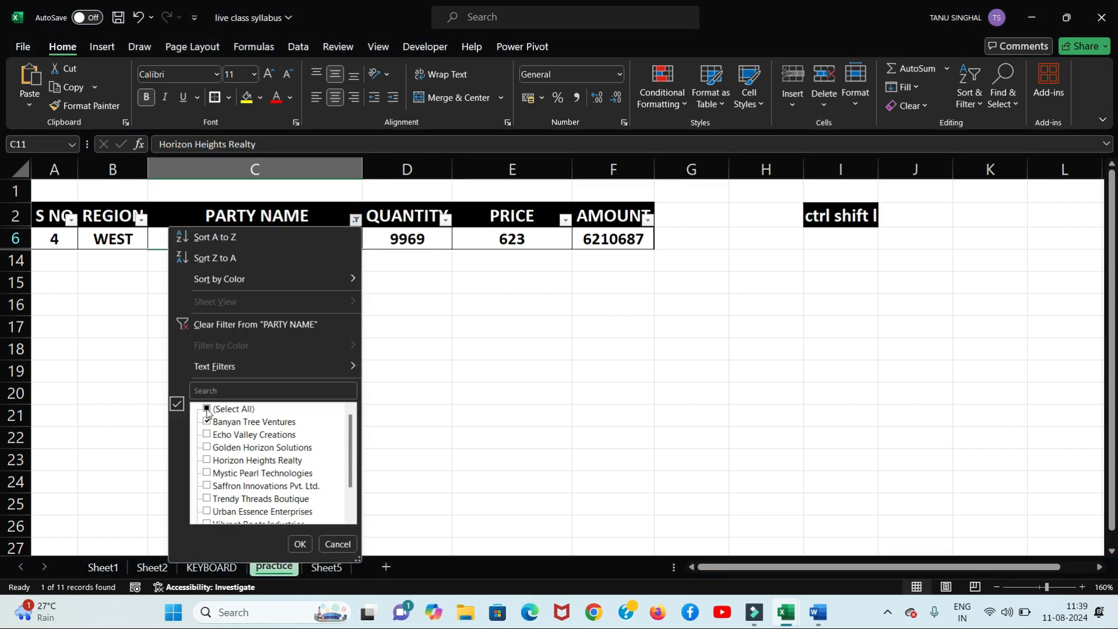
# Step: Search the PARTY NAME list for 'Banyan Tree Ventures' to show only that row
pyautogui.click(209, 408)
pyautogui.click(209, 409)
pyautogui.click(215, 390)
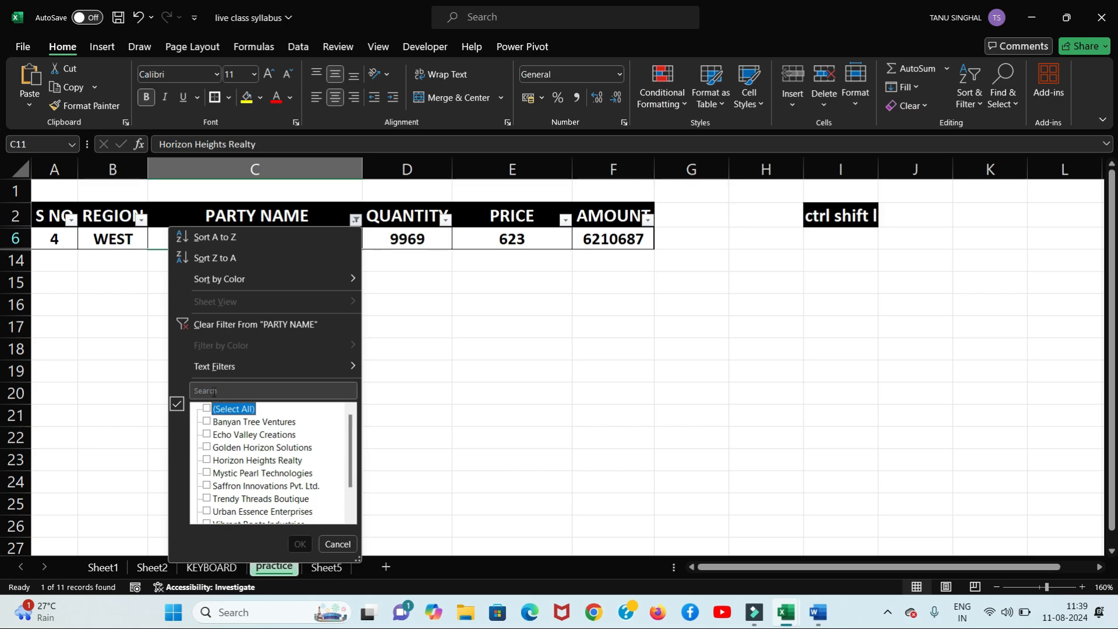
pyautogui.hotkey('ctrl', 'v')
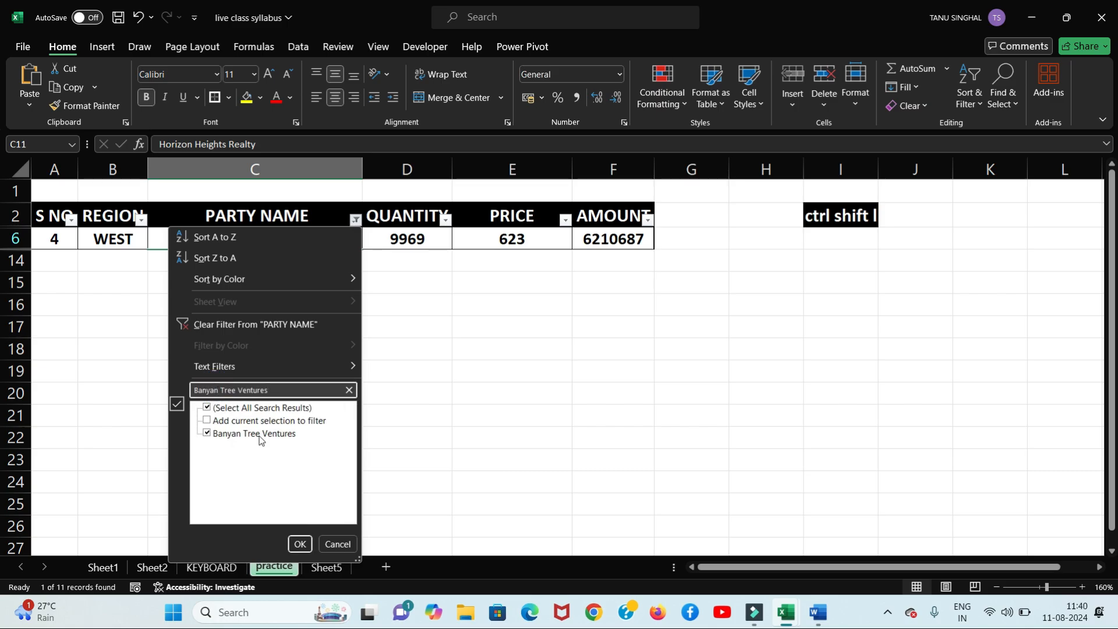
pyautogui.click(299, 544)
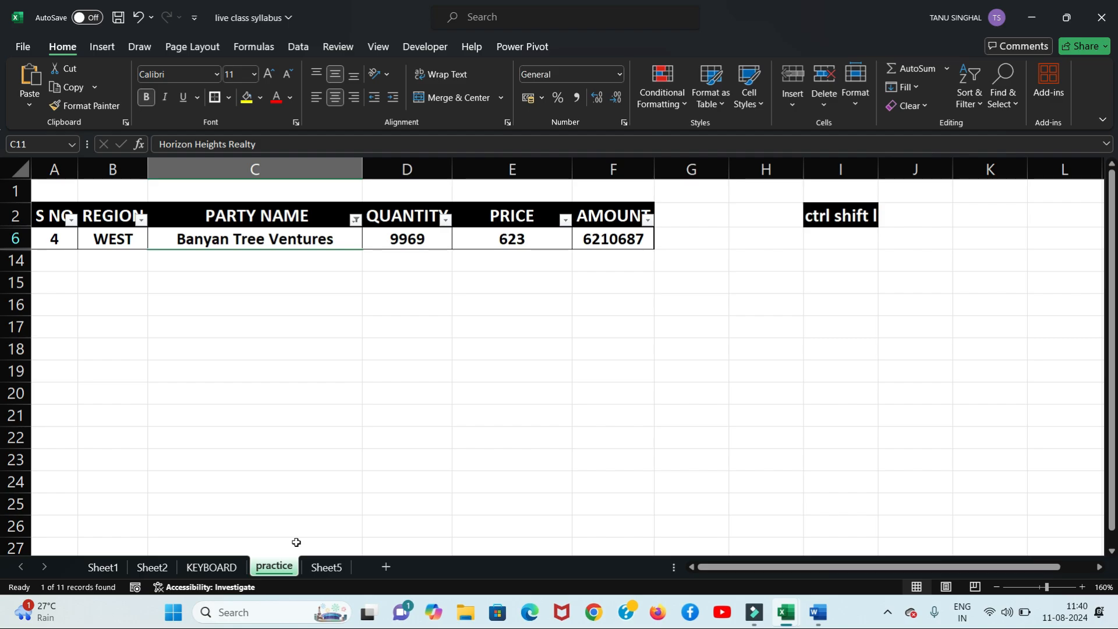
# Step: Undo that filter and tick (Select All) in the PARTY NAME list
pyautogui.hotkey('ctrl', 'z')
pyautogui.click(356, 218)
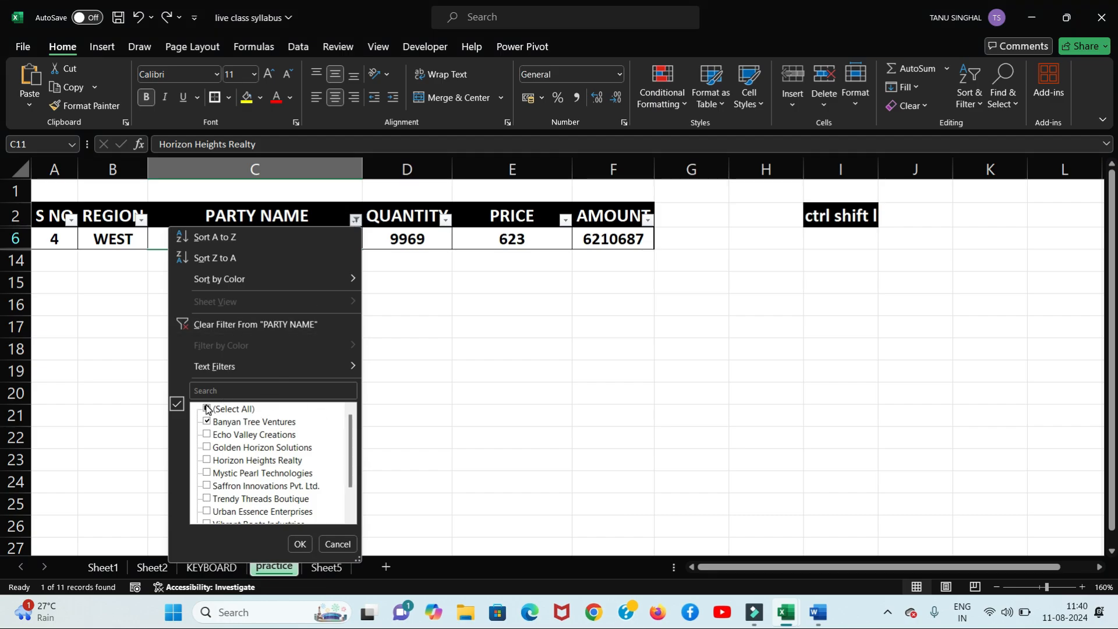
pyautogui.click(202, 410)
# Step: Show all ten rows, then open the Custom AutoFilter dialog for PARTY NAME
pyautogui.click(300, 544)
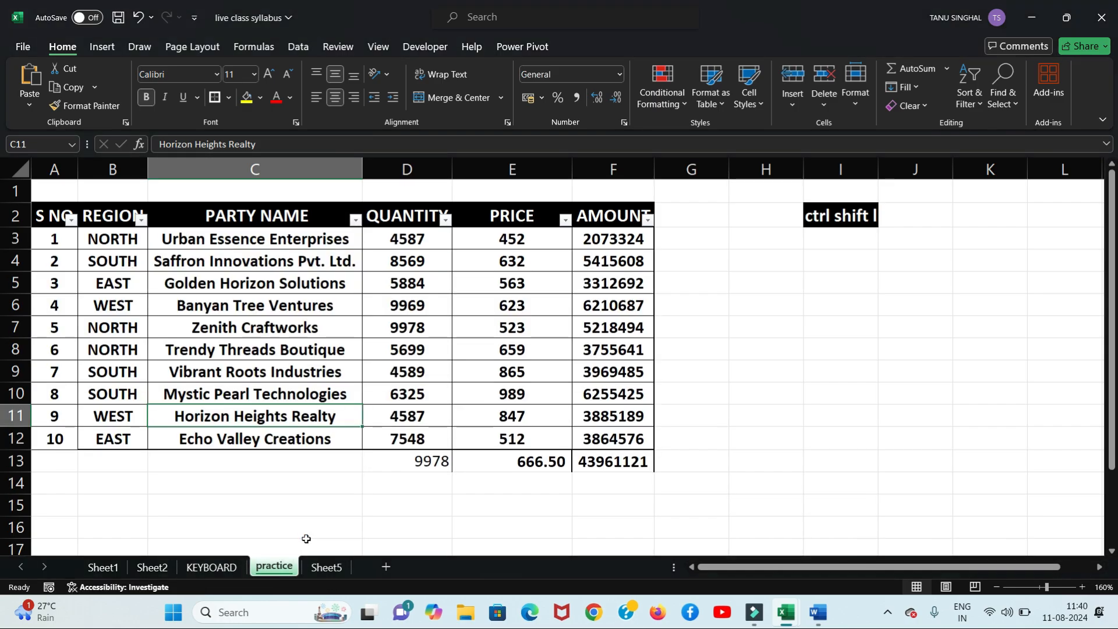
pyautogui.click(355, 220)
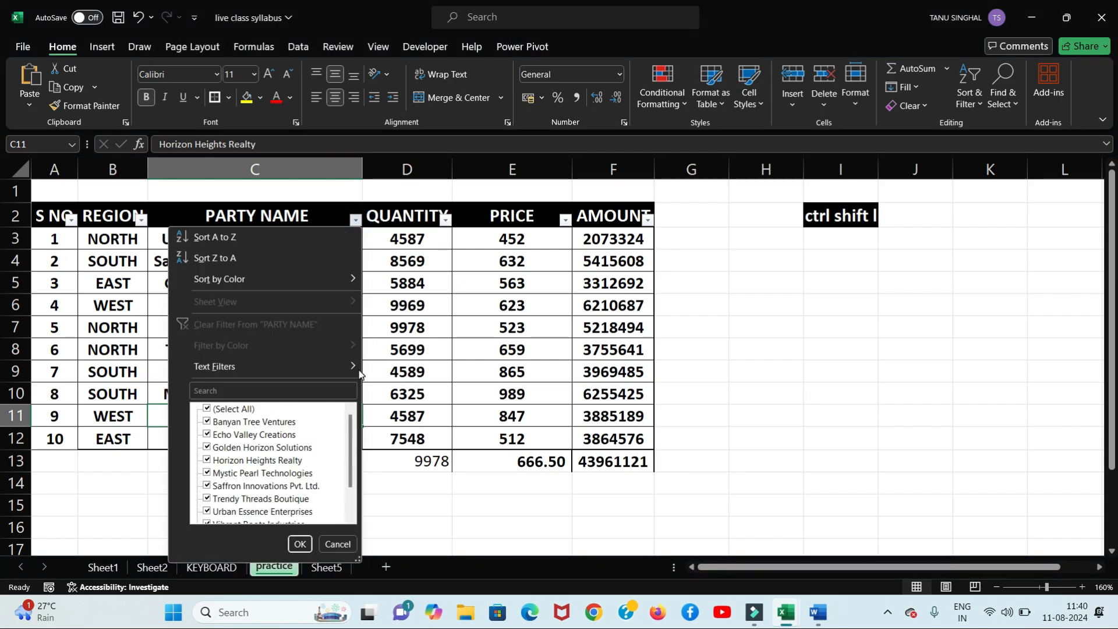
pyautogui.moveTo(335, 369)
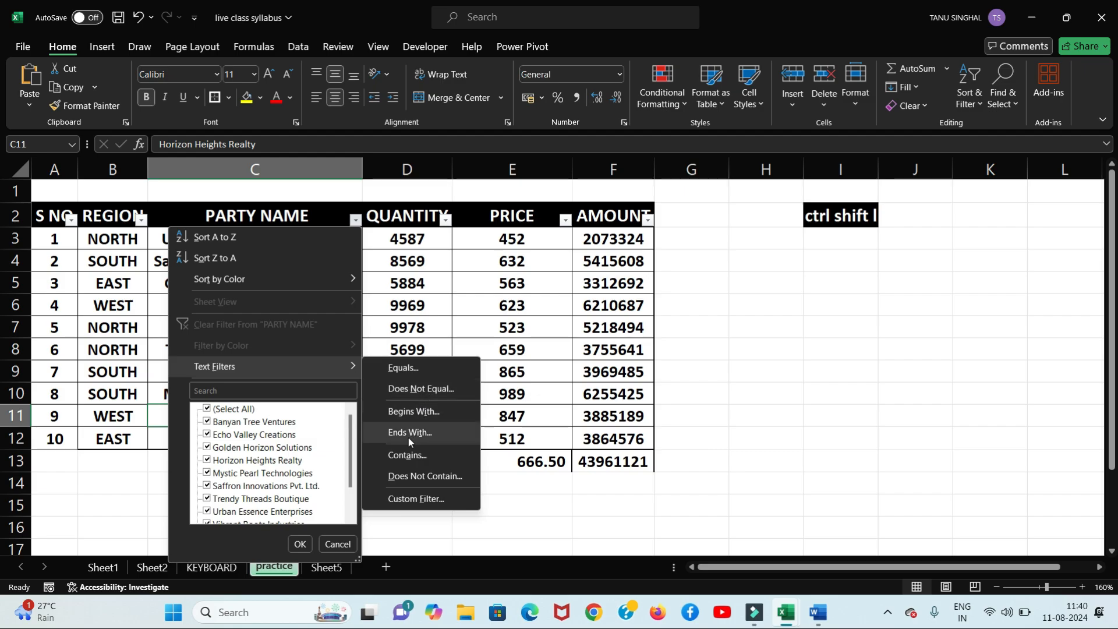
pyautogui.click(408, 504)
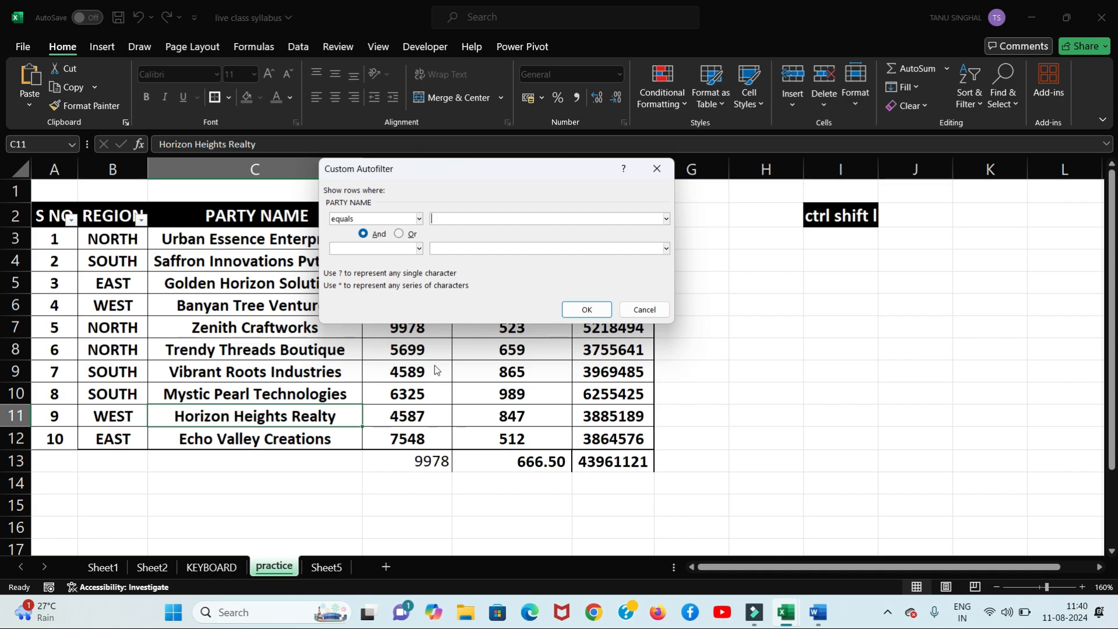
# Step: Review the Custom AutoFilter comparison operators, then close the dialog without applying a condition
pyautogui.click(419, 218)
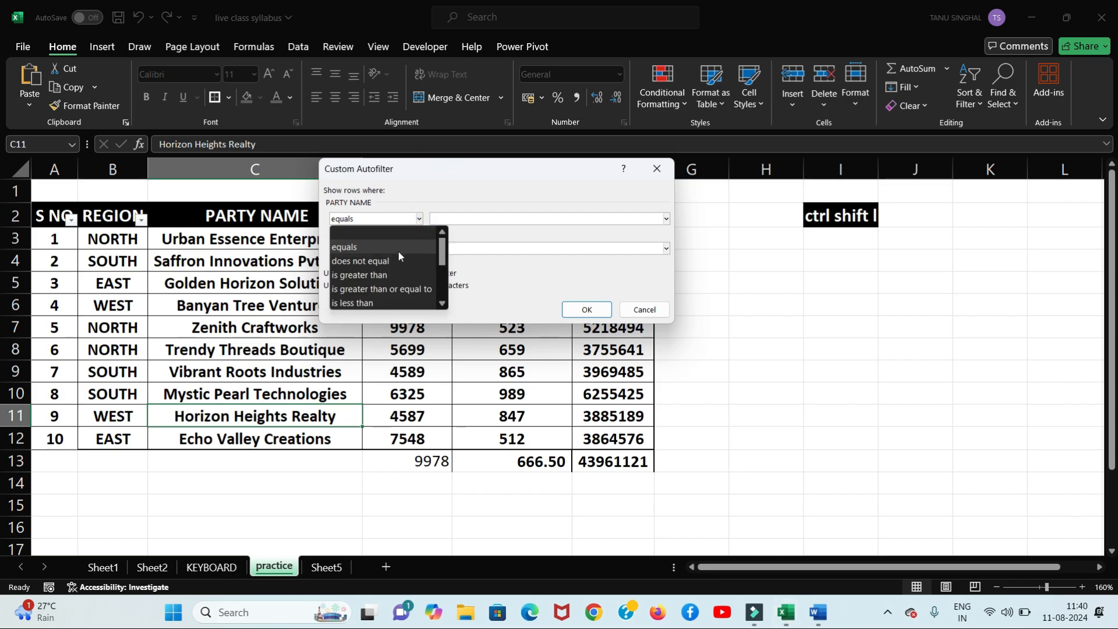
pyautogui.scroll(-2, 442, 250)
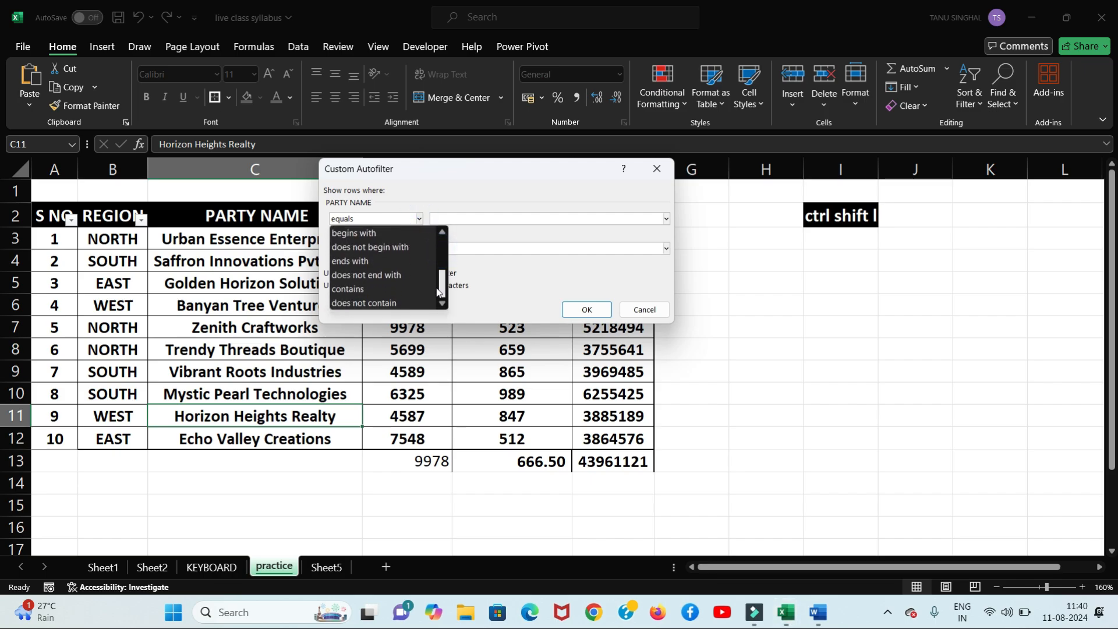
pyautogui.scroll(2, 444, 252)
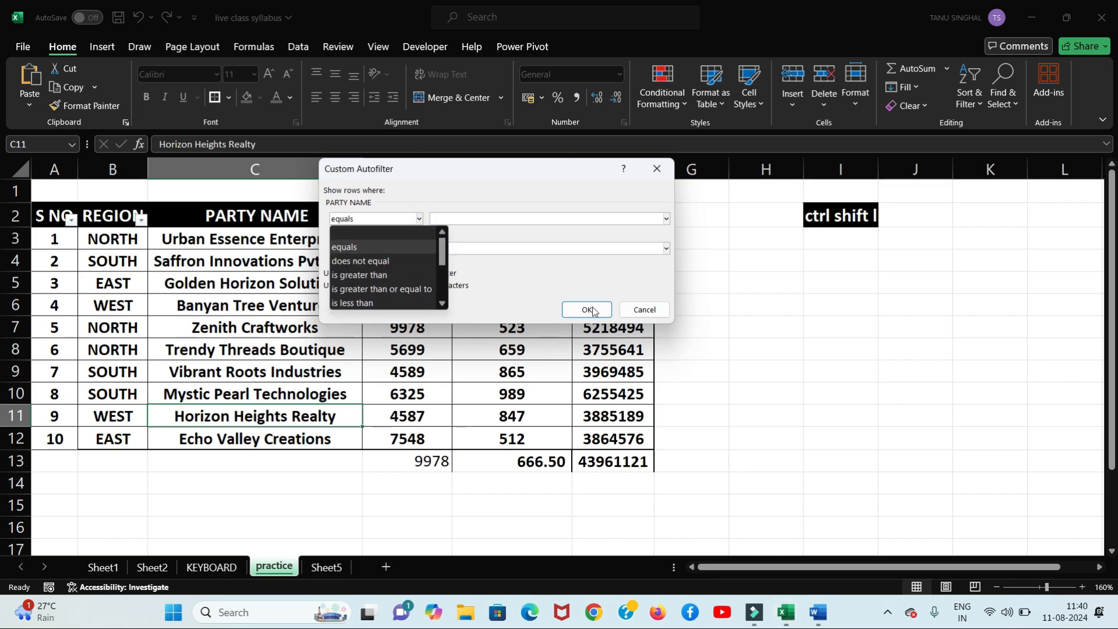
pyautogui.click(659, 169)
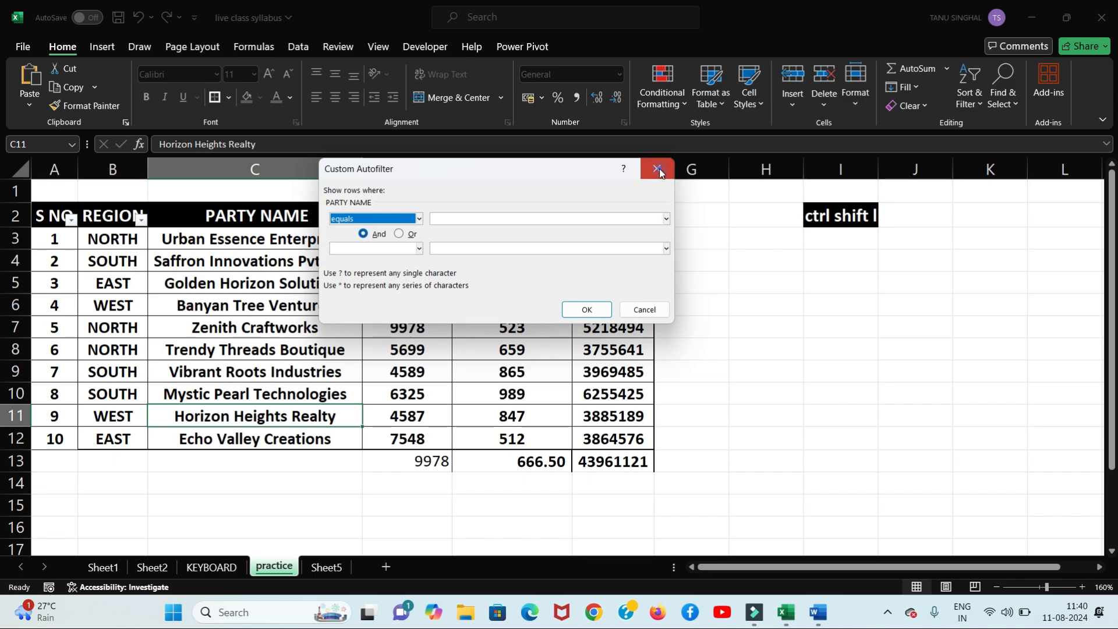
pyautogui.click(658, 169)
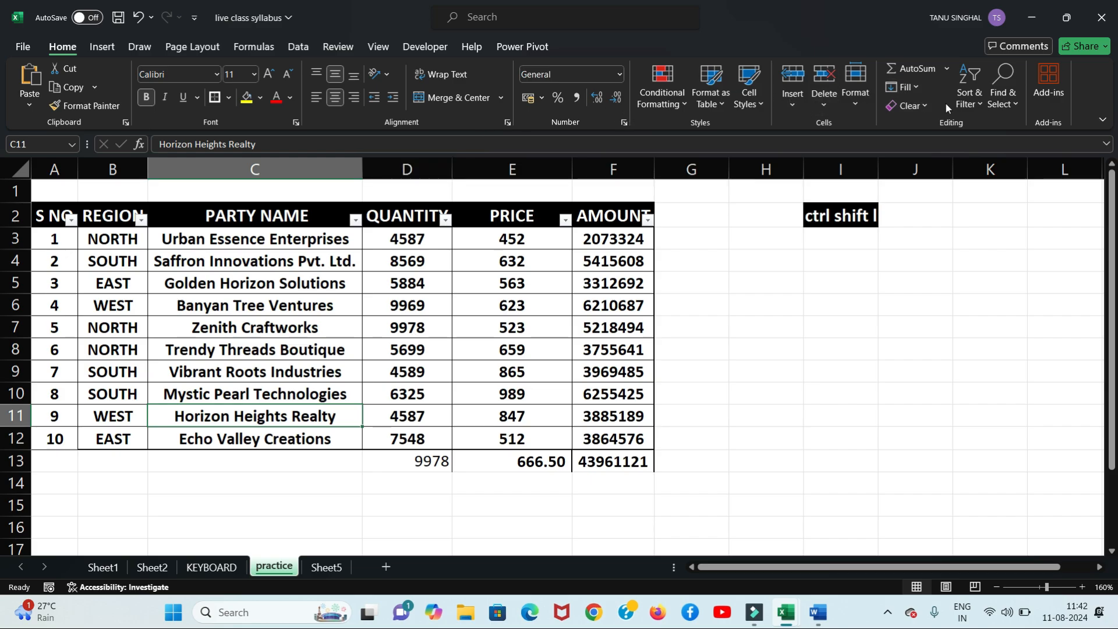
pyautogui.click(446, 220)
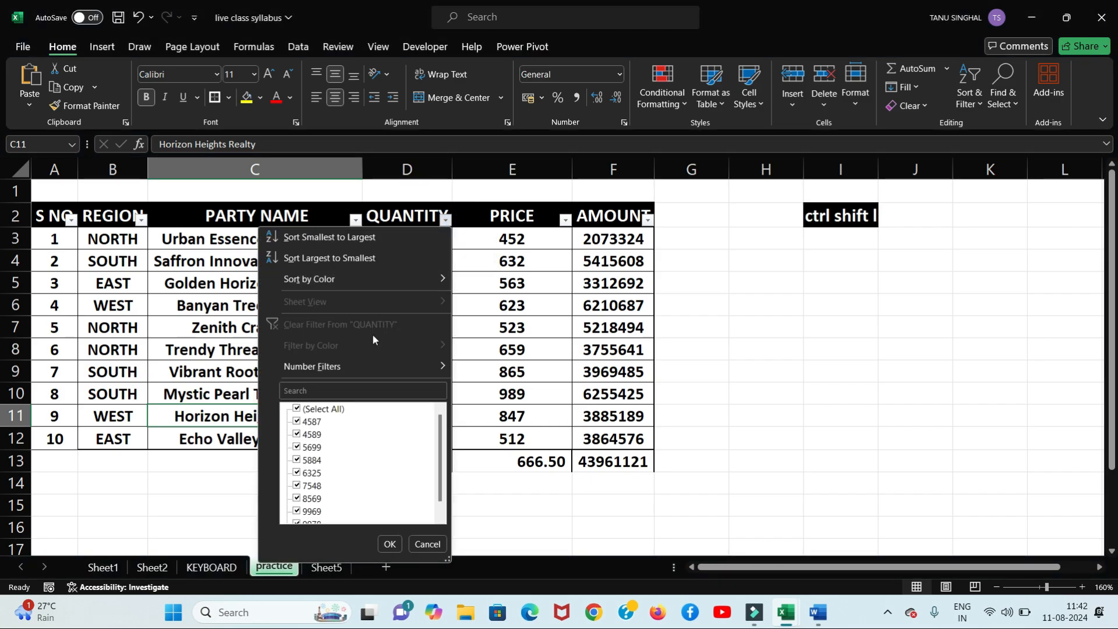
pyautogui.moveTo(389, 366)
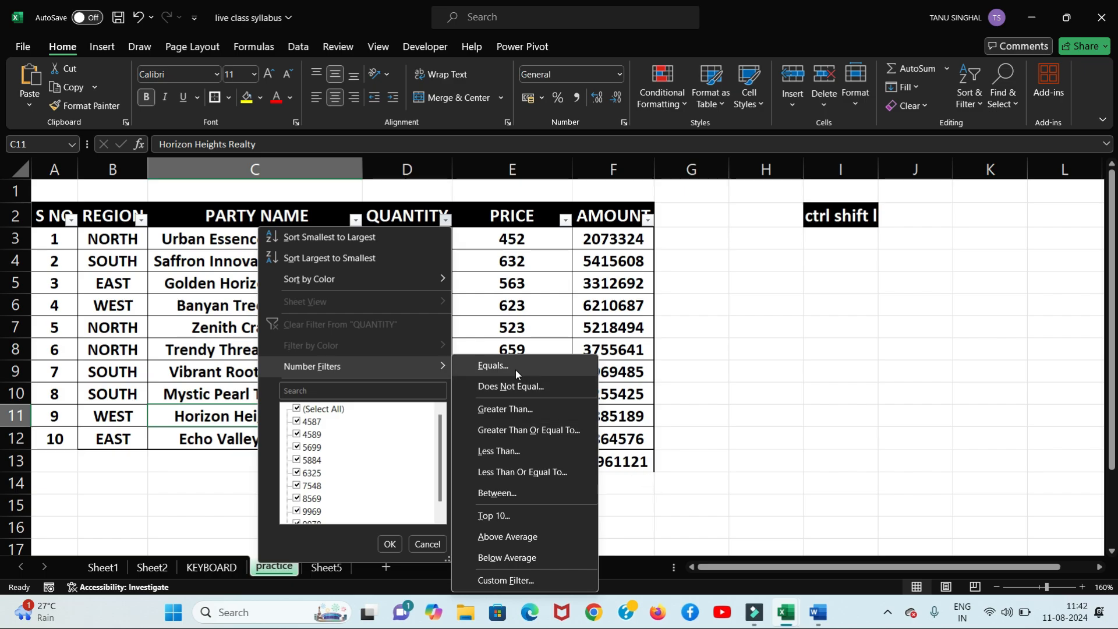
pyautogui.click(670, 412)
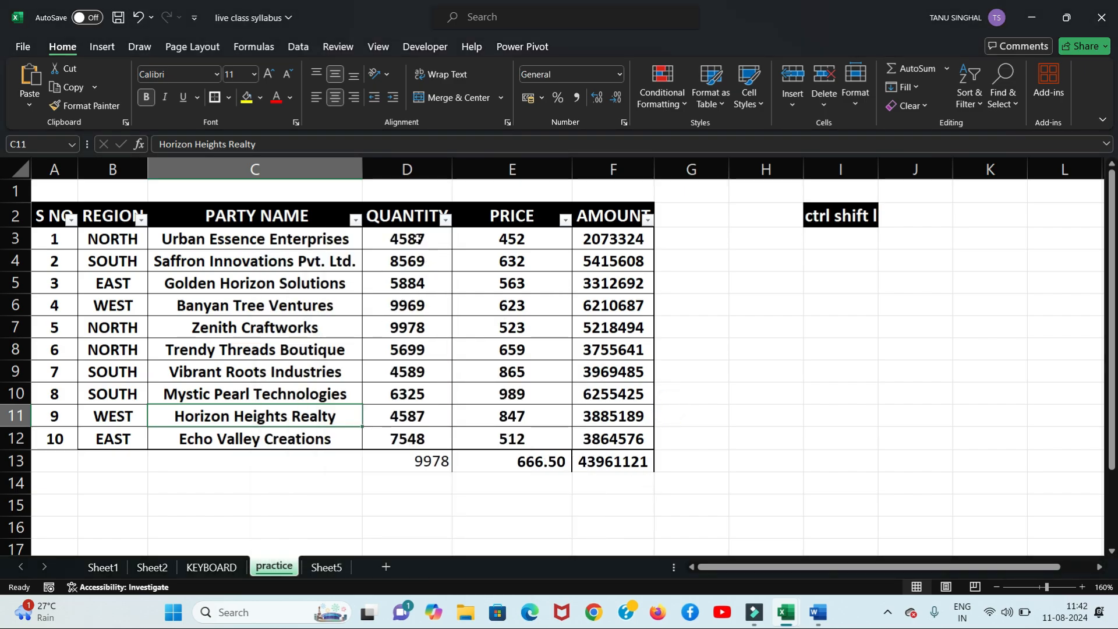
pyautogui.click(418, 239)
pyautogui.moveTo(417, 239); pyautogui.dragTo(413, 262)
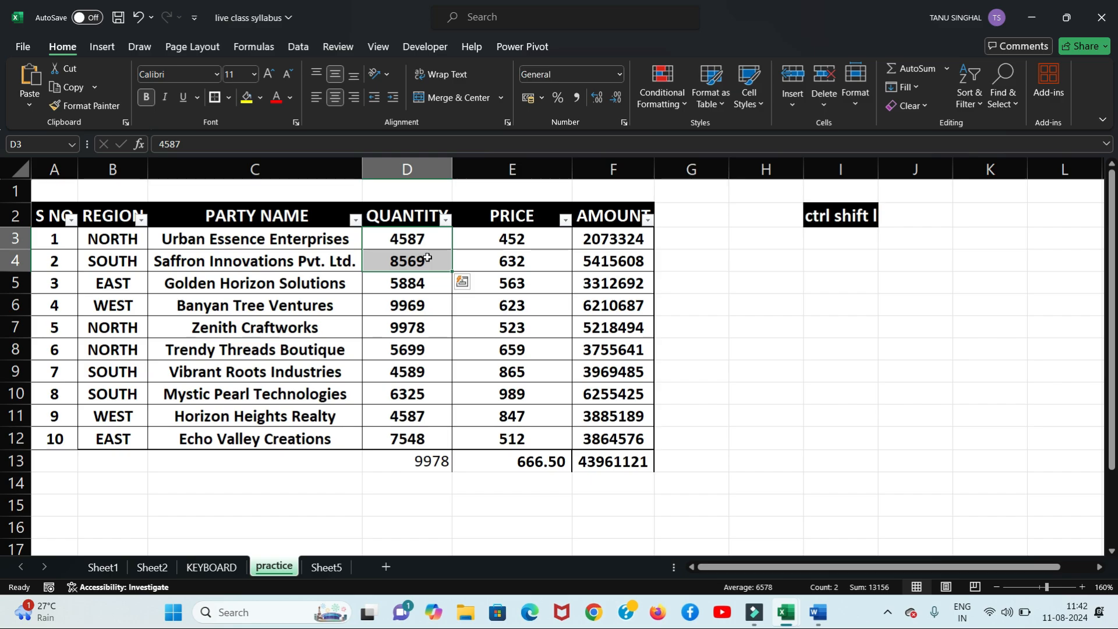
pyautogui.click(446, 223)
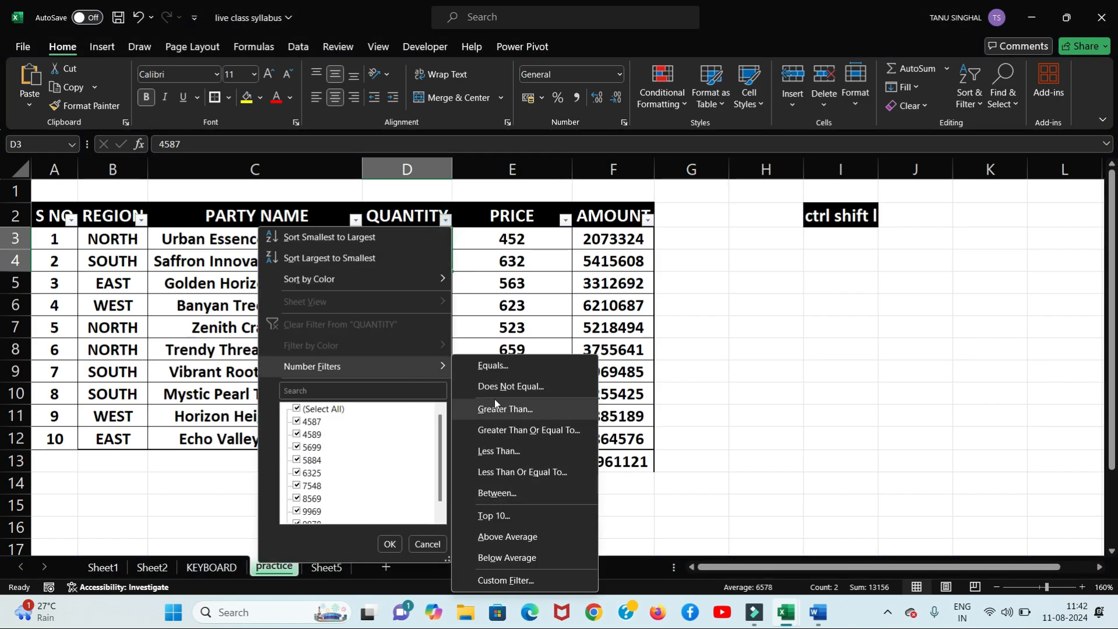
pyautogui.click(505, 366)
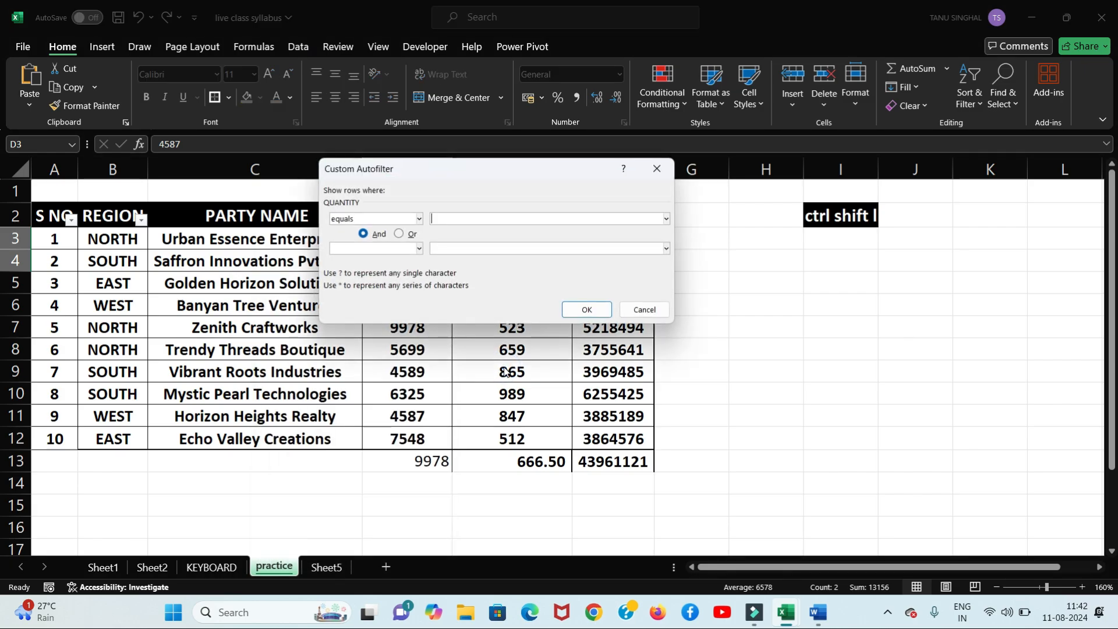
pyautogui.write('9978')
pyautogui.press('Return')
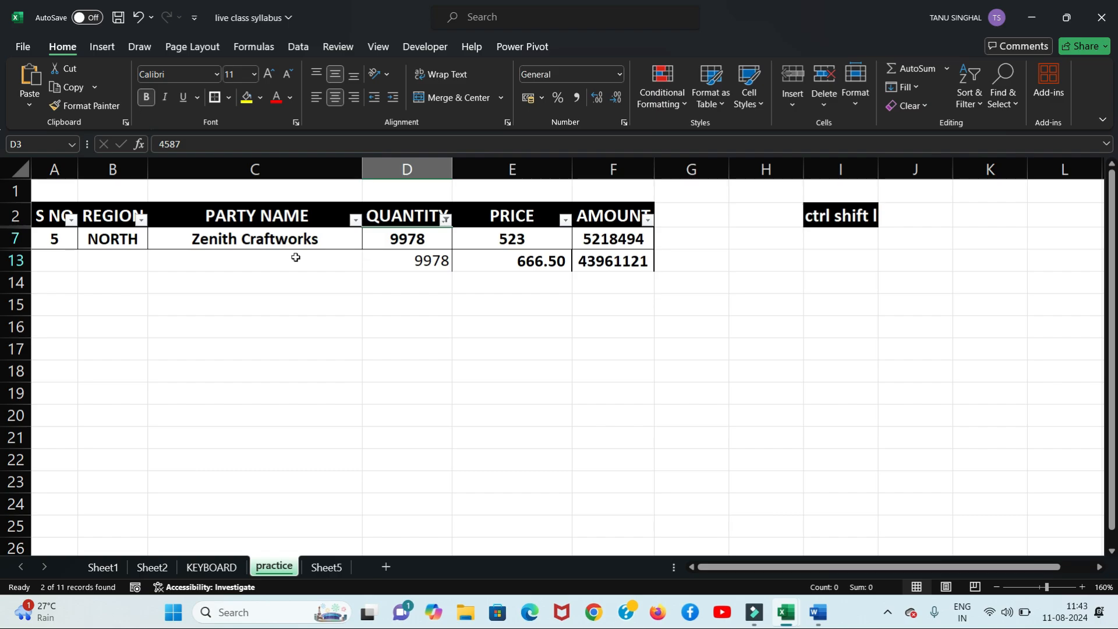
pyautogui.click(446, 219)
pyautogui.click(384, 368)
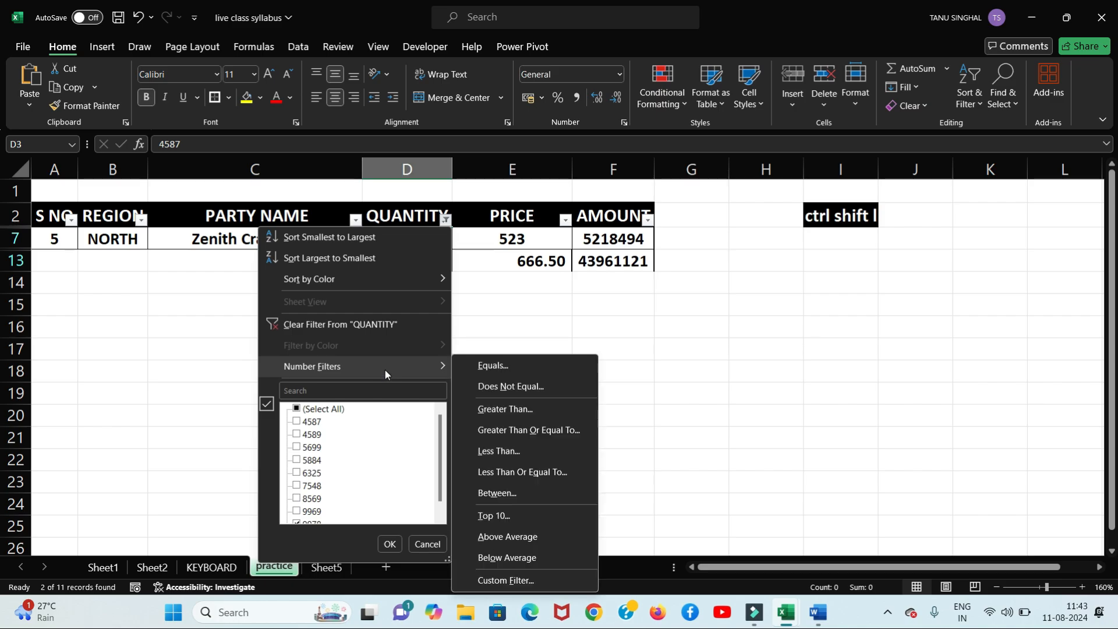
pyautogui.click(297, 409)
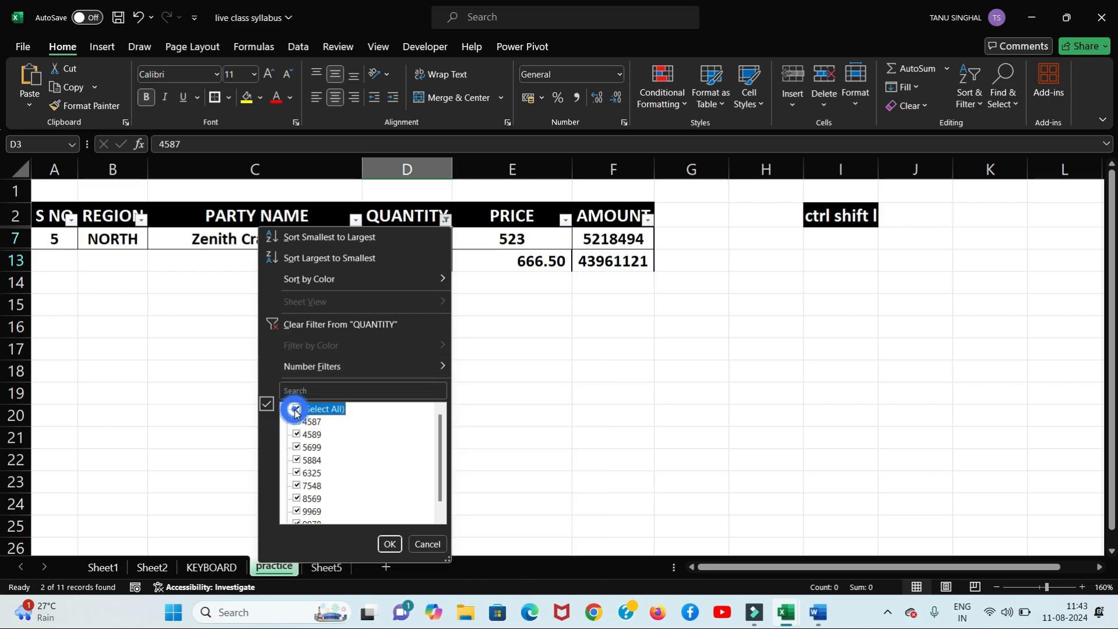
pyautogui.click(390, 544)
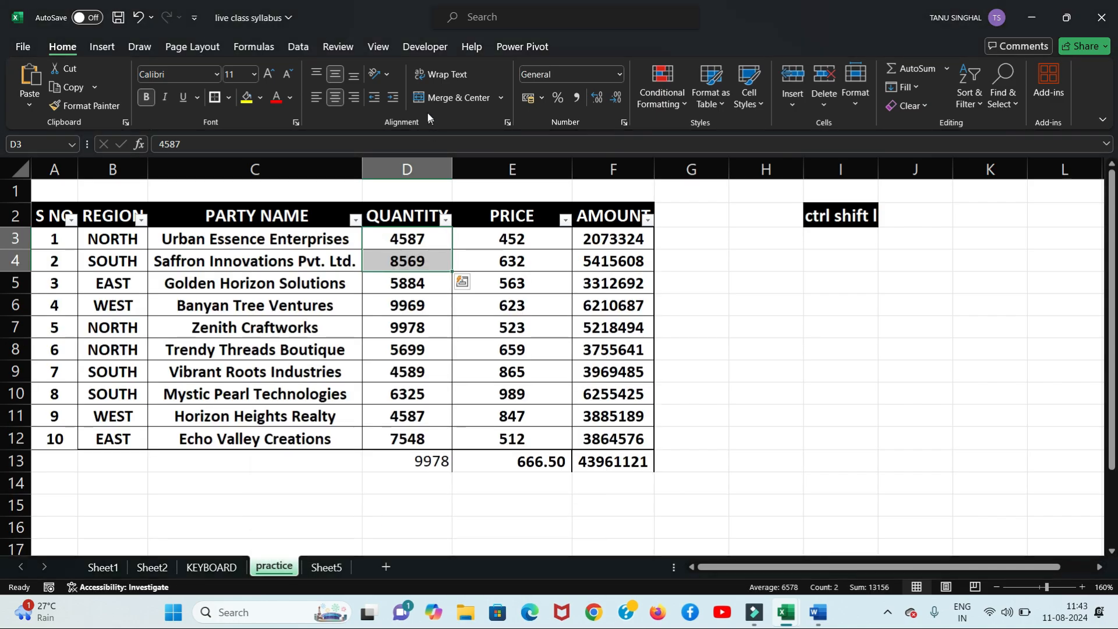
# Step: Filter the QUANTITY column to show only values greater than 5000
pyautogui.click(444, 221)
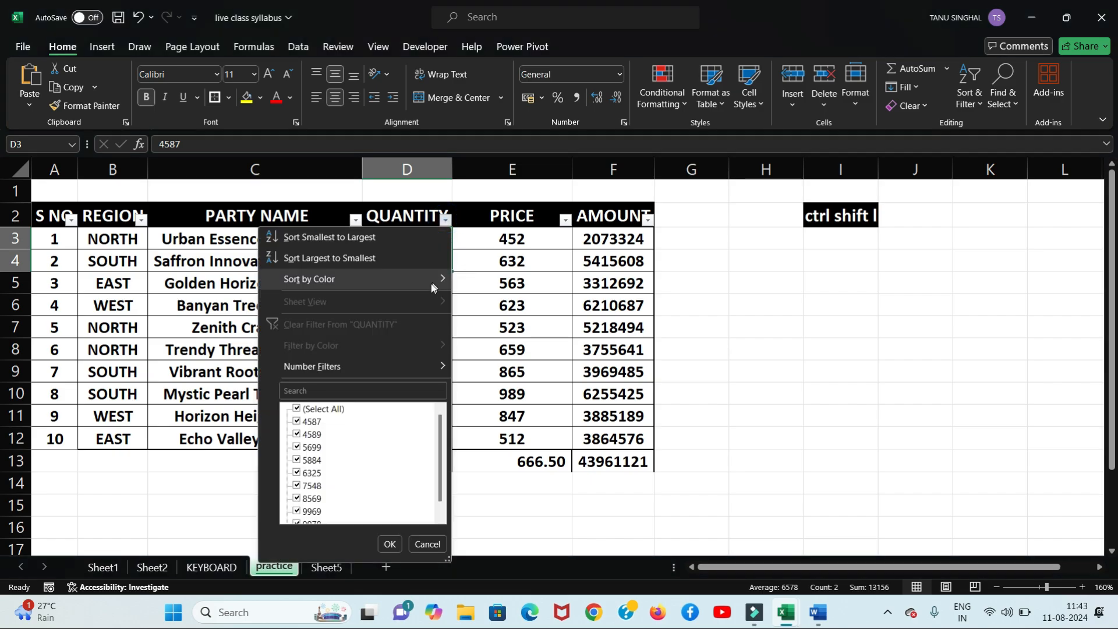
pyautogui.moveTo(403, 368)
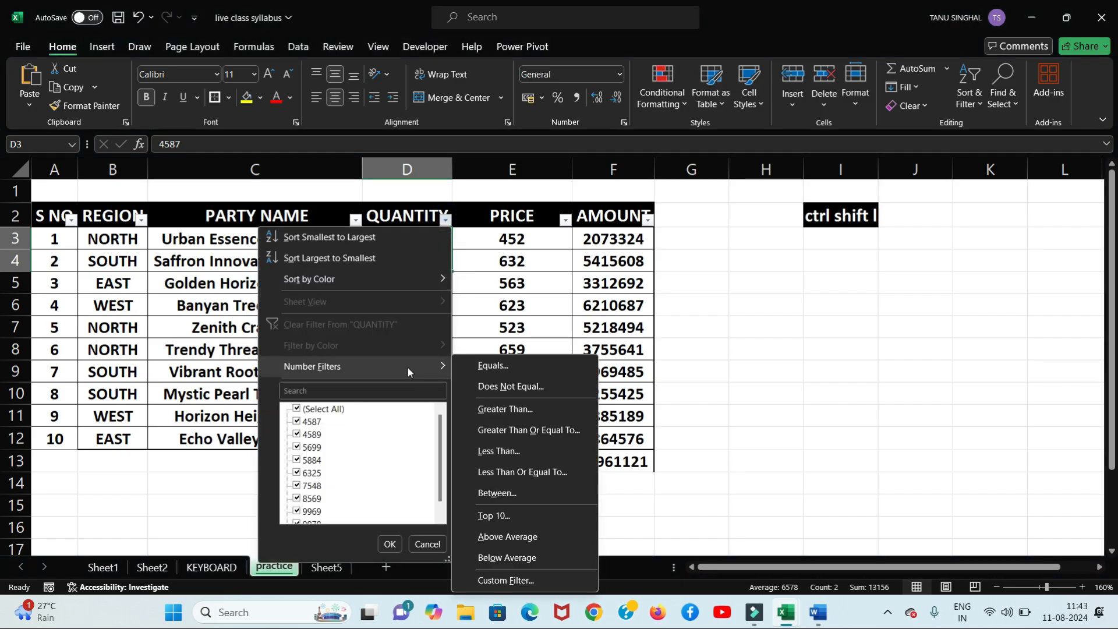
pyautogui.click(483, 404)
pyautogui.write('5000')
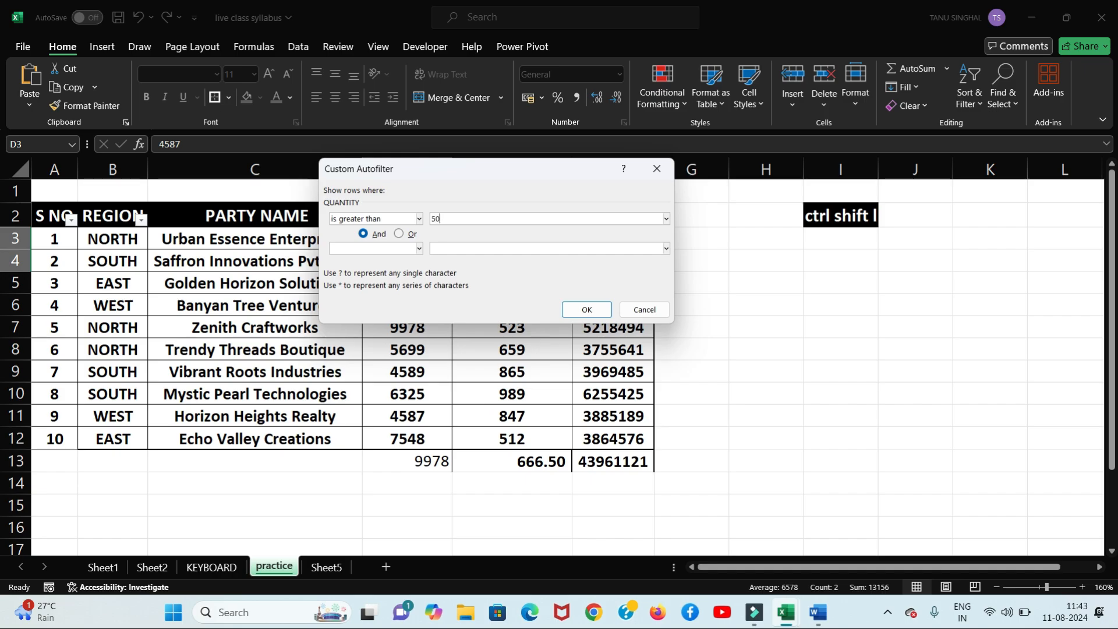
pyautogui.click(573, 310)
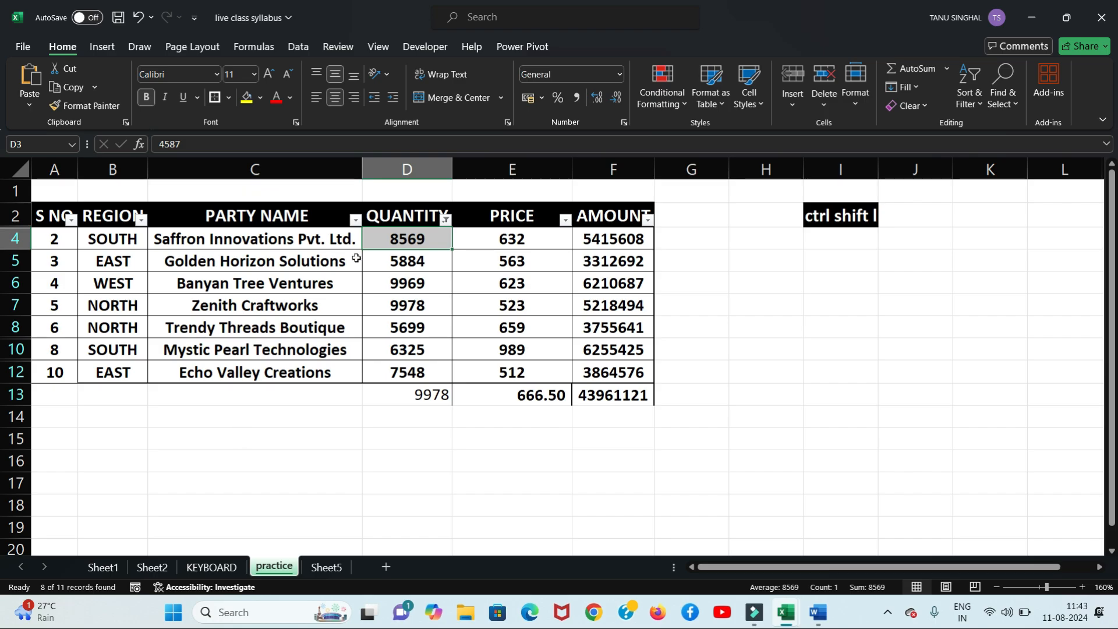
# Step: Change the QUANTITY filter to show quantities less than or equal to 5000
pyautogui.click(445, 219)
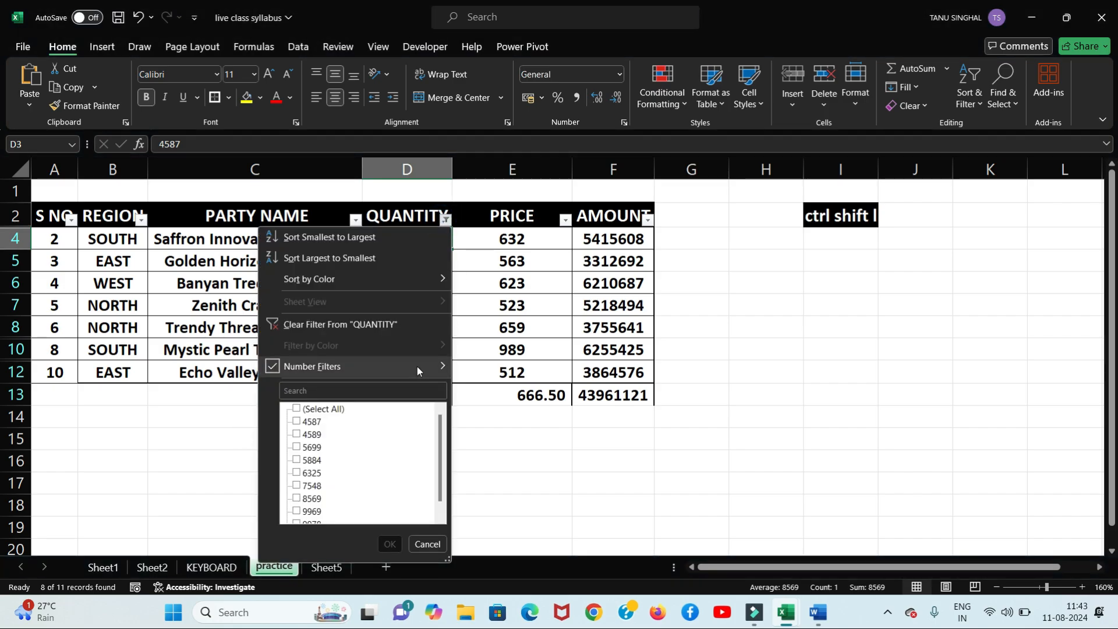
pyautogui.moveTo(417, 366)
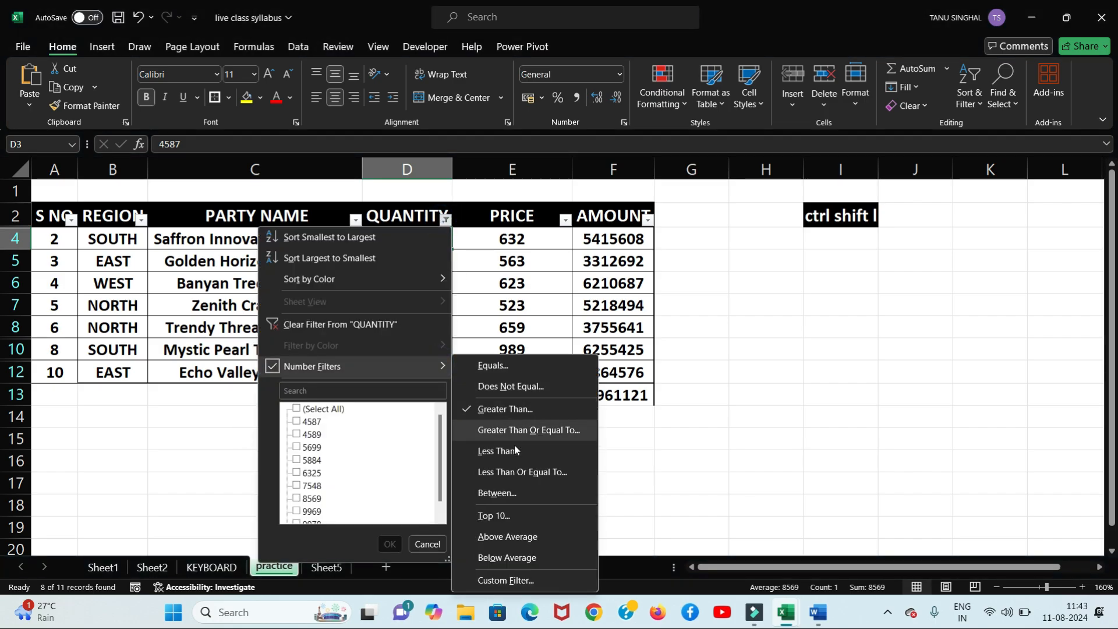
pyautogui.click(503, 471)
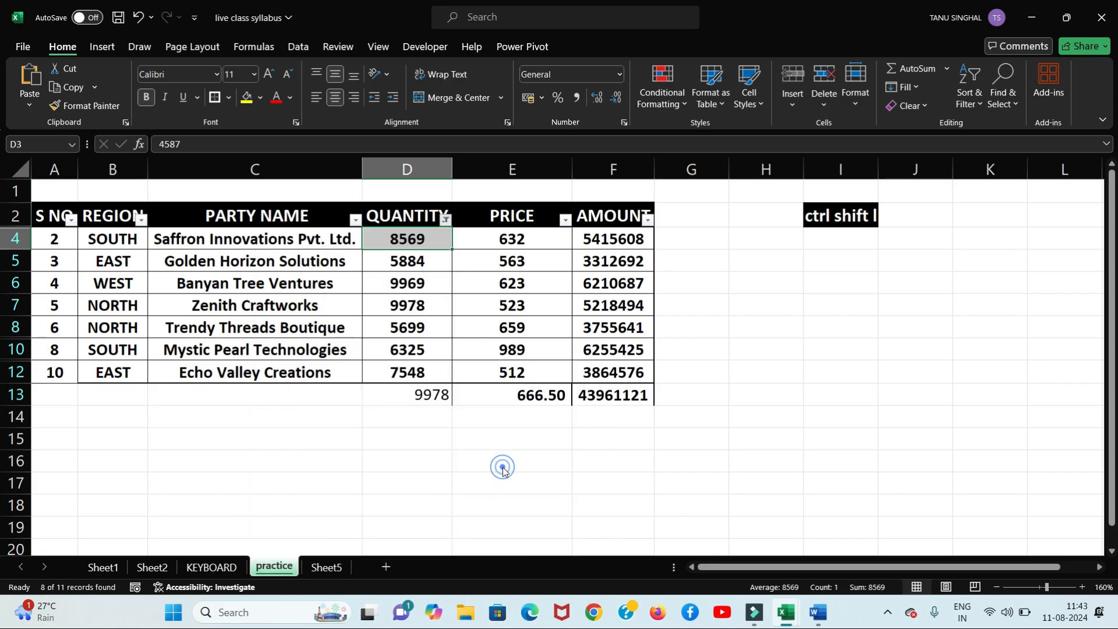
pyautogui.write('5000')
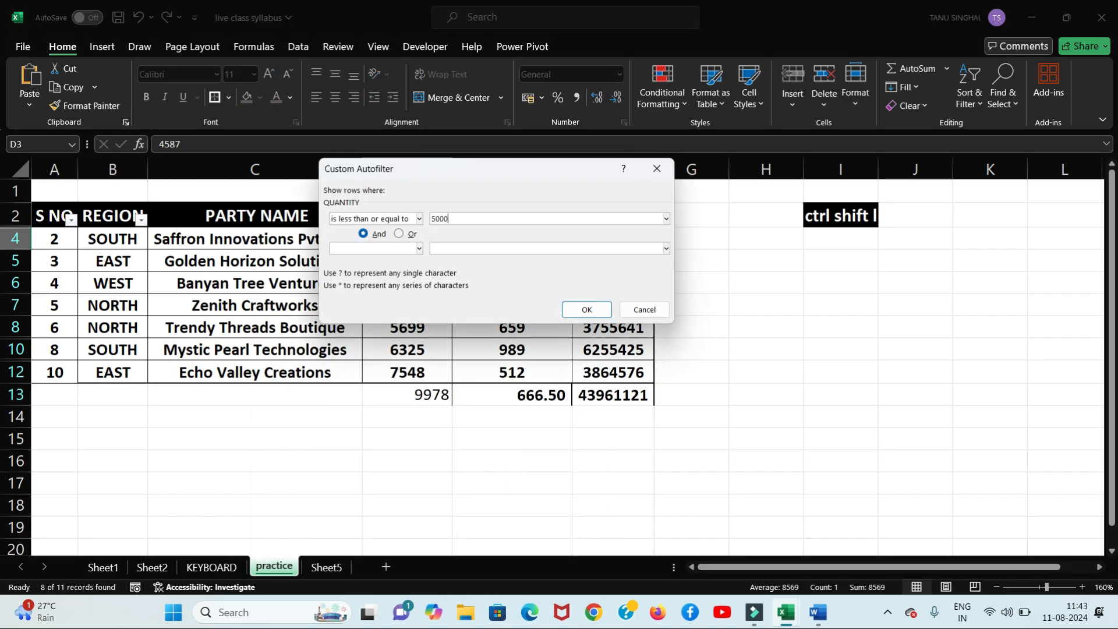
pyautogui.click(593, 309)
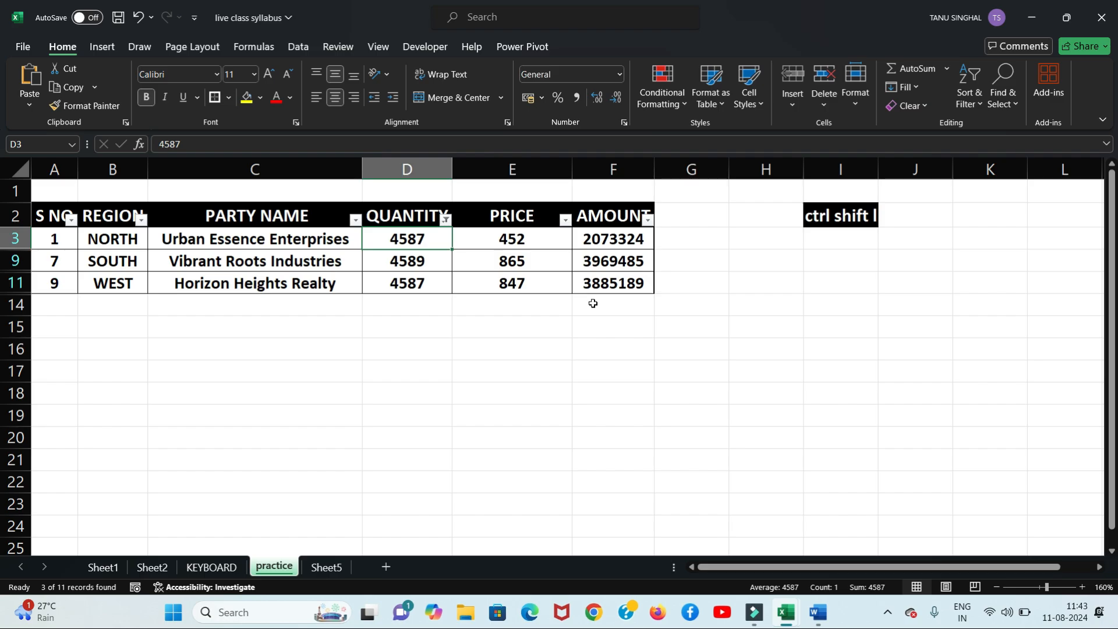
# Step: Turn filtering off with Ctrl+Shift+L so every row shows again
pyautogui.click(447, 222)
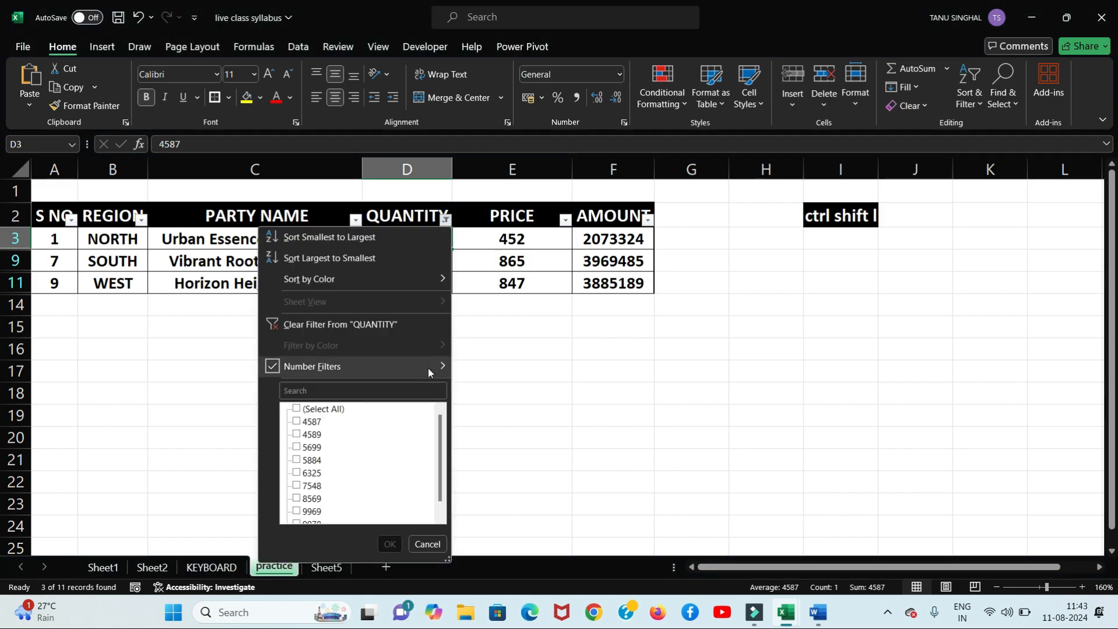
pyautogui.moveTo(429, 368)
pyautogui.click(646, 437)
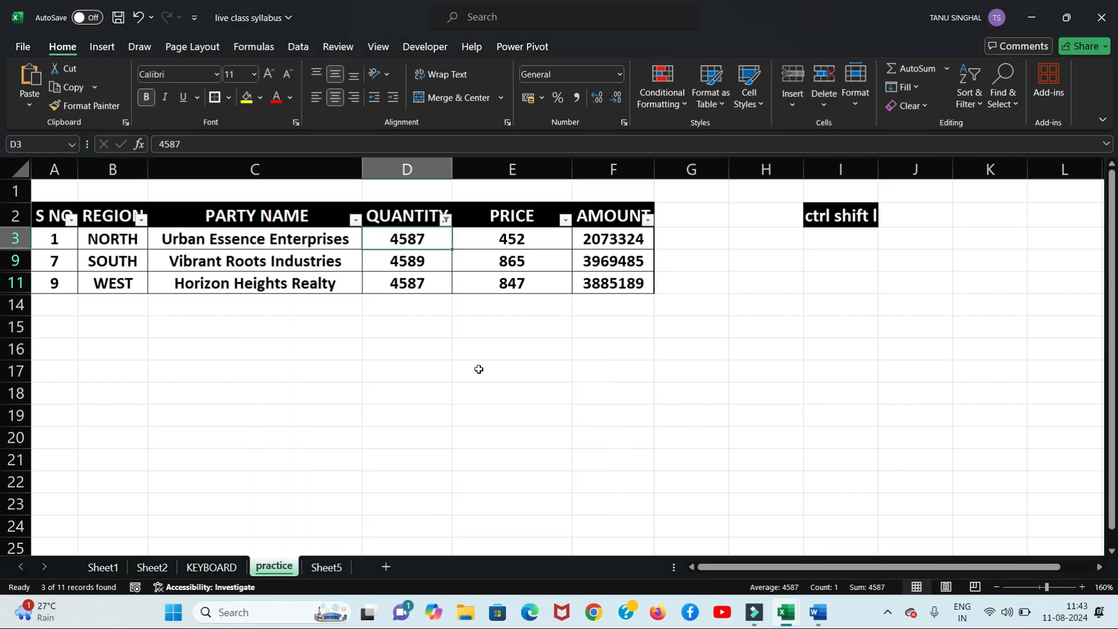
pyautogui.hotkey('ctrl', 'shift', 'l')
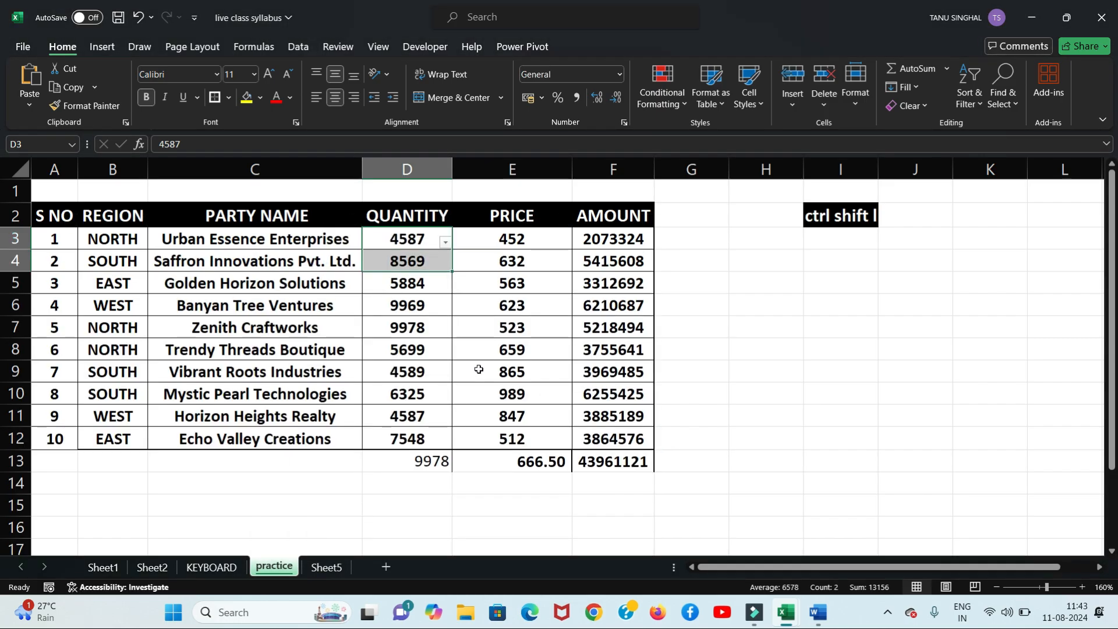
# Step: Undo the last change and turn AutoFilter back on from the QUANTITY header
pyautogui.hotkey('ctrl', 'z')
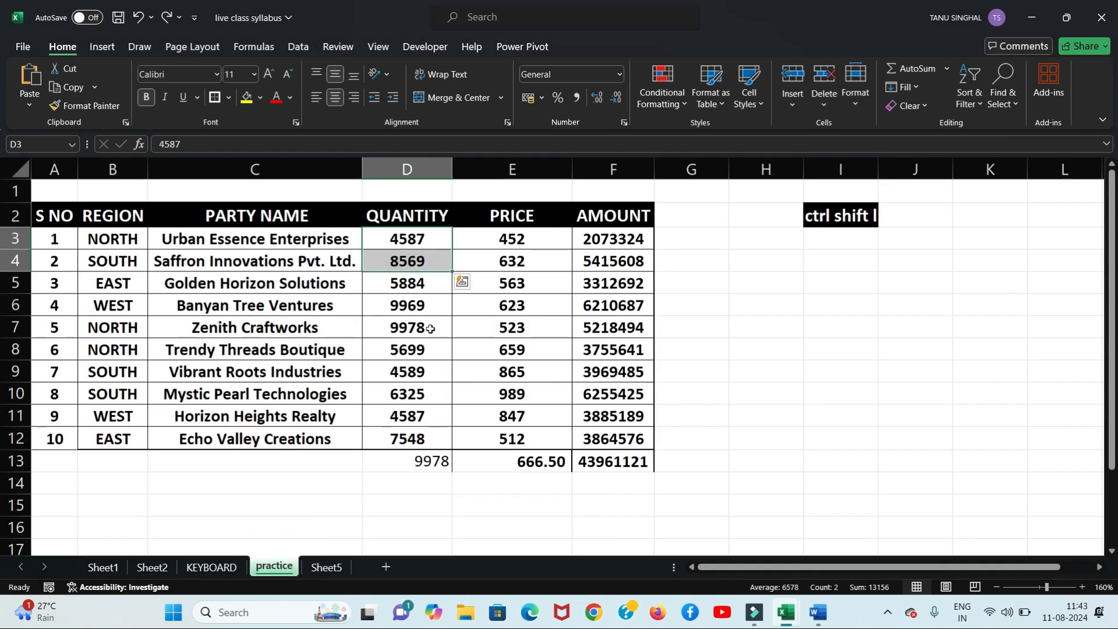
pyautogui.click(417, 215)
pyautogui.hotkey('ctrl', 'shift', 'l')
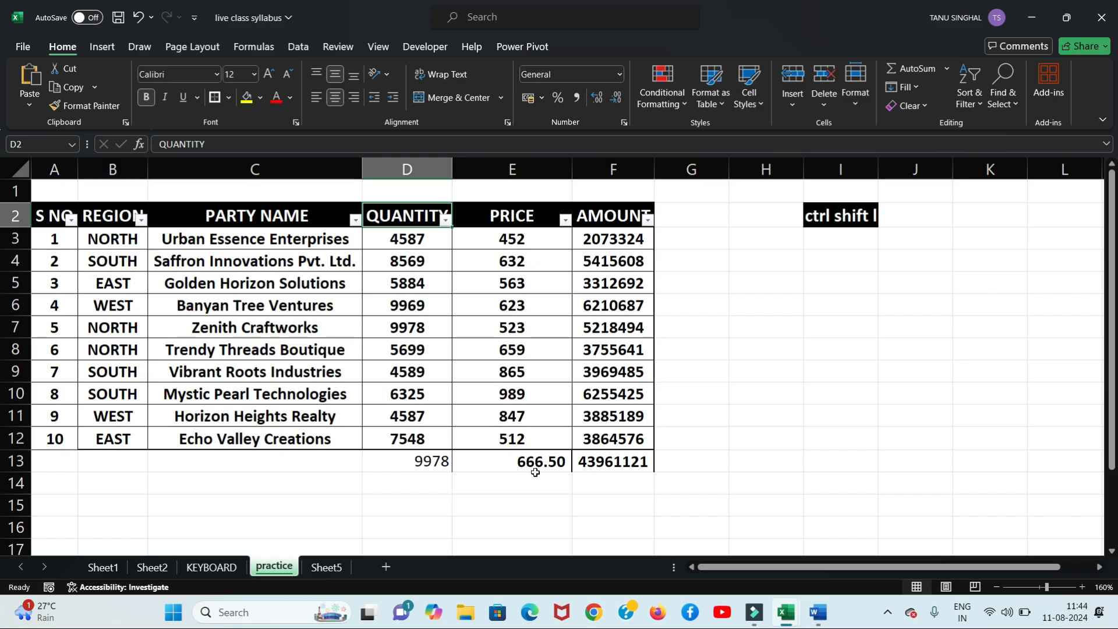
# Step: Filter PRICE to below-average values, after briefly trying the above-average filter
pyautogui.click(565, 221)
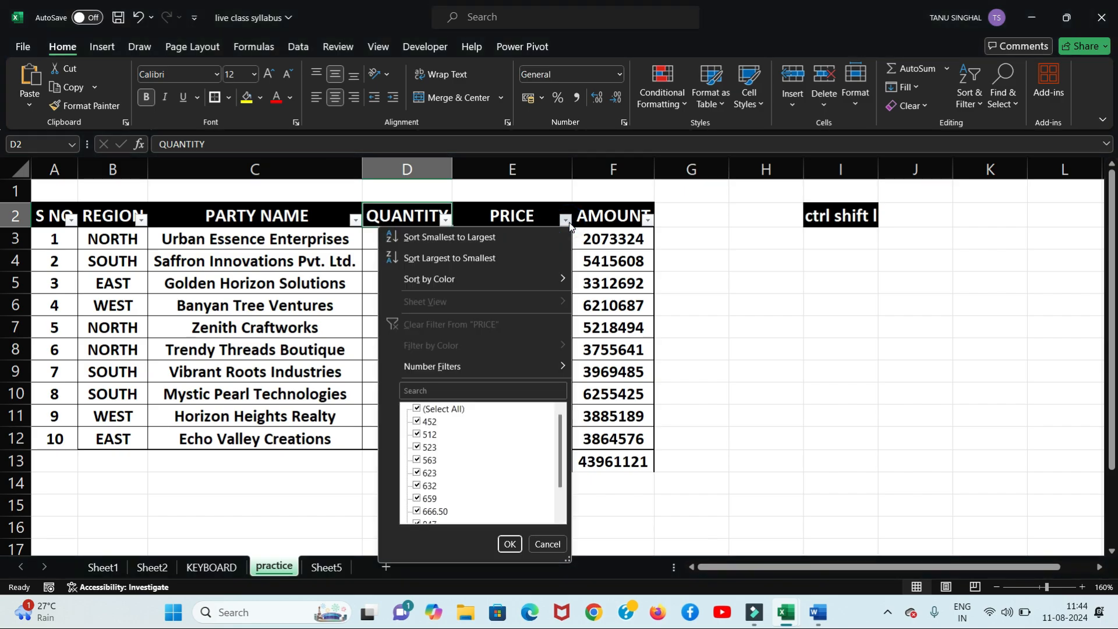
pyautogui.moveTo(512, 372)
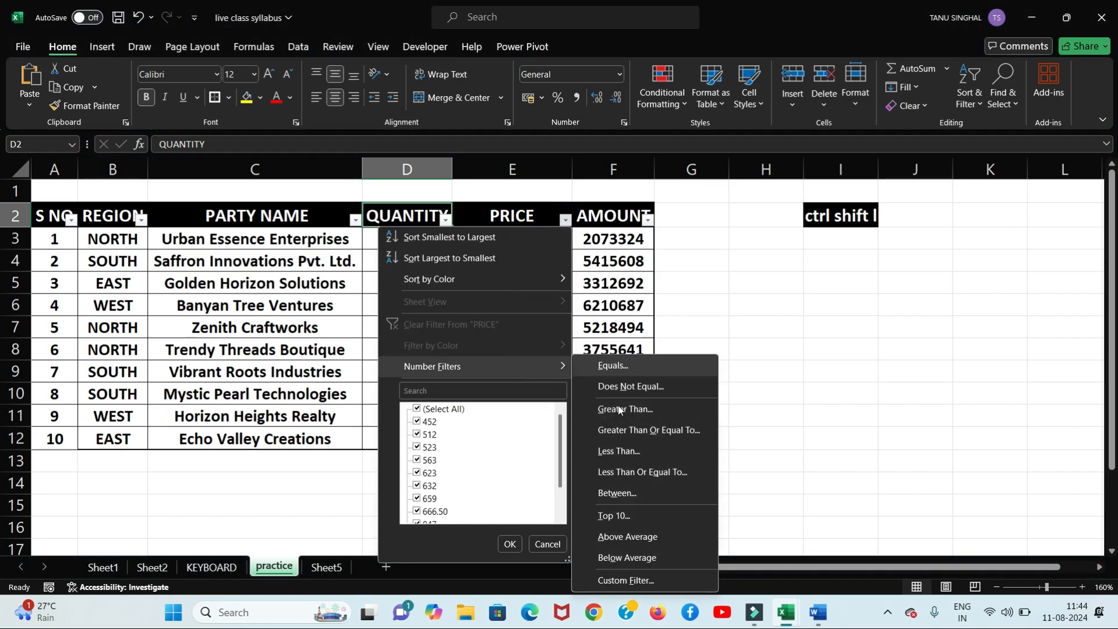
pyautogui.click(624, 539)
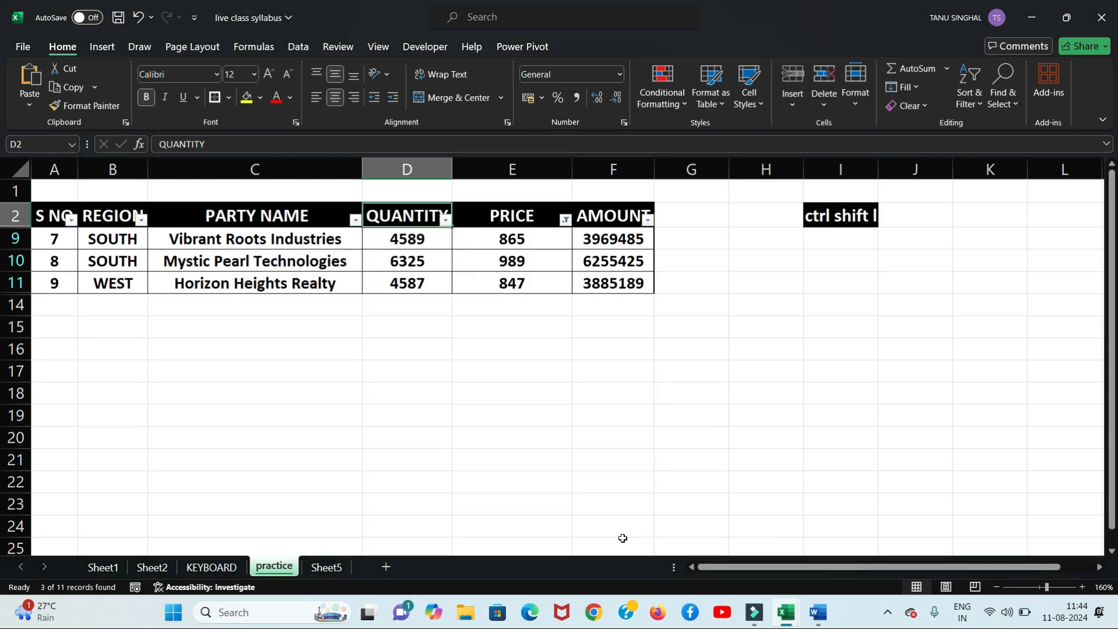
pyautogui.click(566, 220)
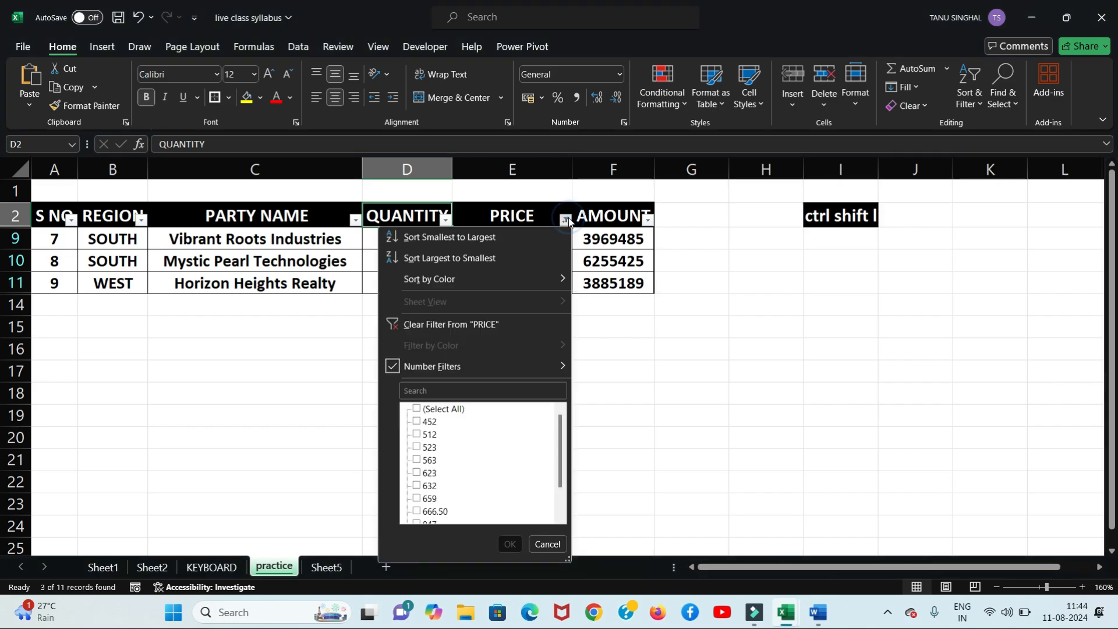
pyautogui.moveTo(550, 364)
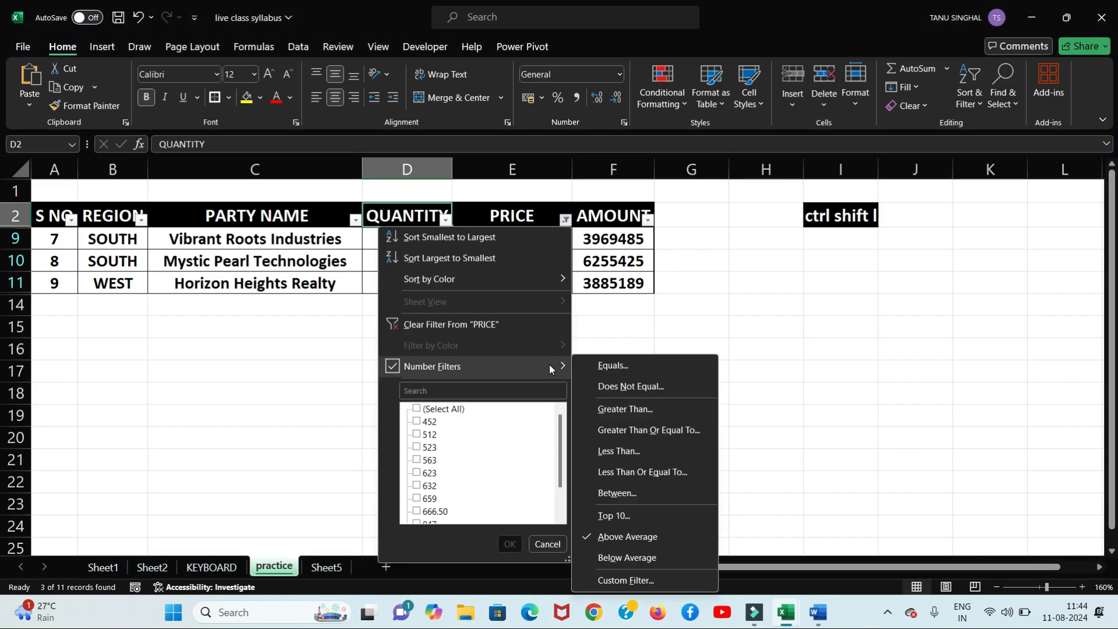
pyautogui.click(627, 558)
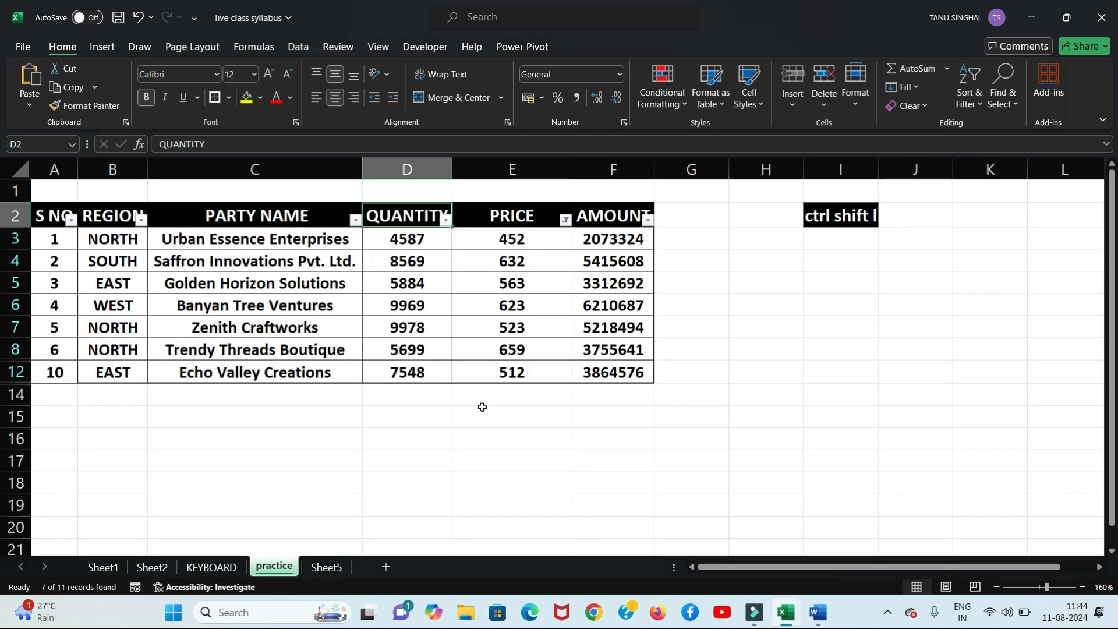
# Step: Browse PRICE's Custom Filter operators without applying, then switch AutoFilter off from column I
pyautogui.click(567, 221)
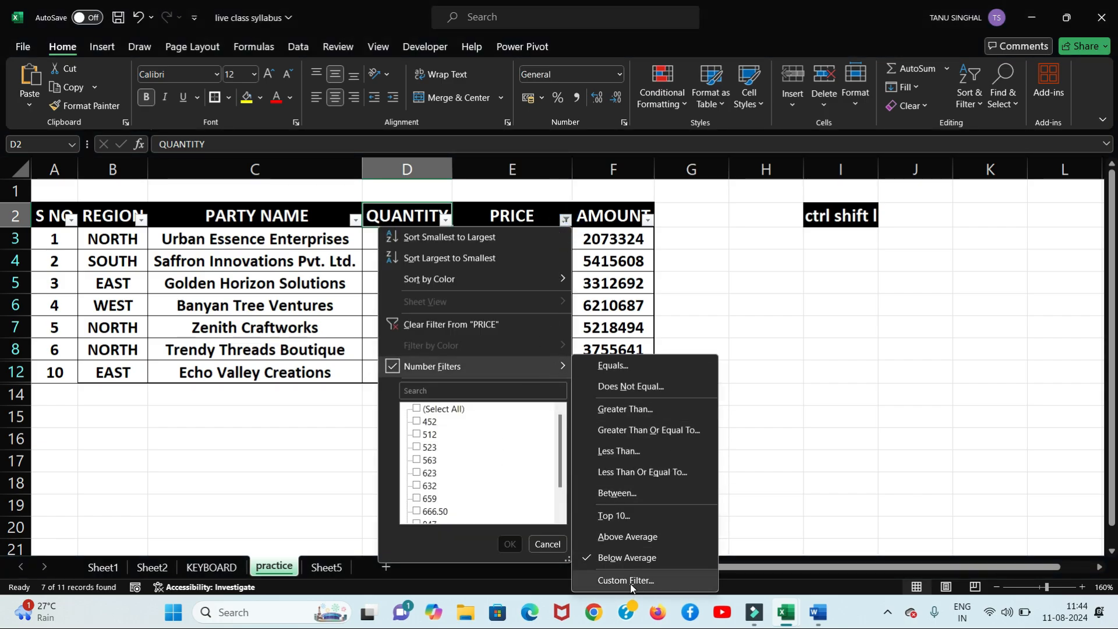
pyautogui.click(632, 581)
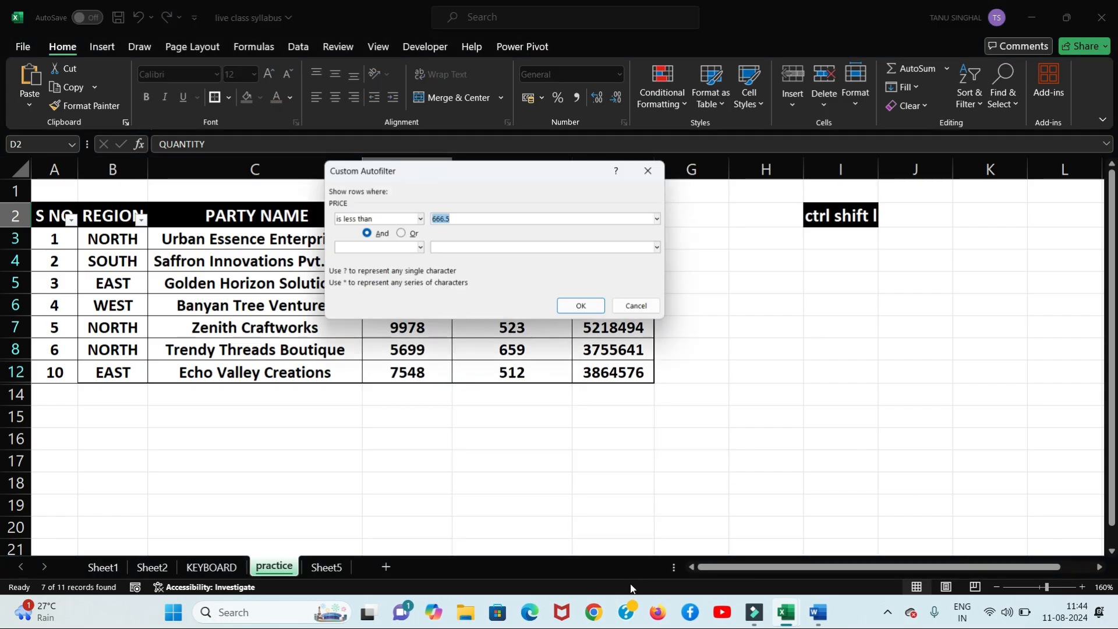
pyautogui.click(418, 219)
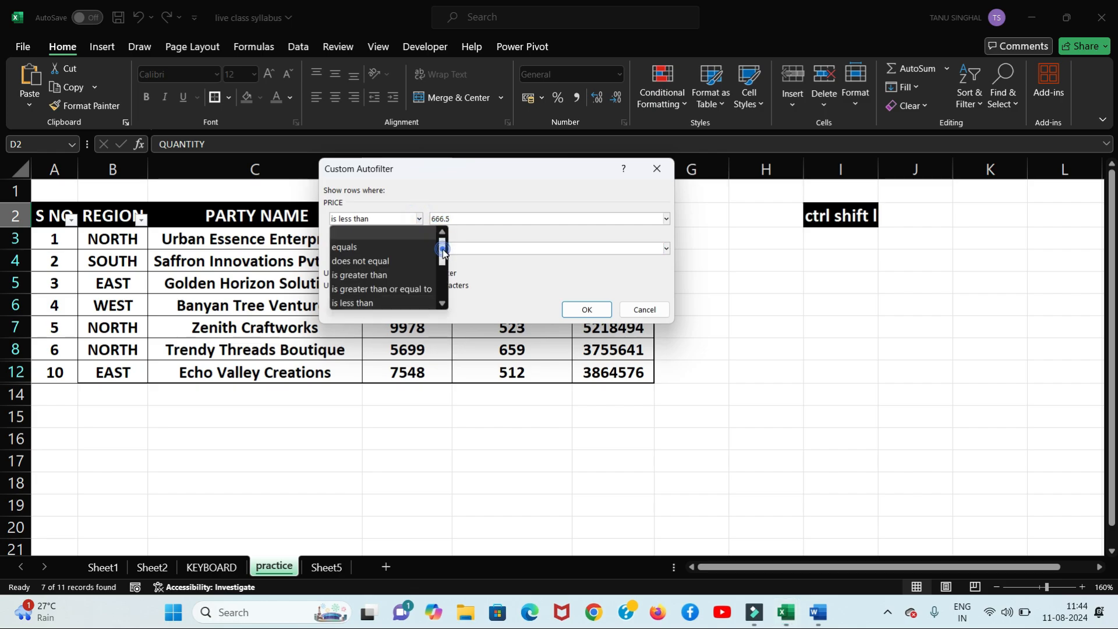
pyautogui.moveTo(443, 249); pyautogui.dragTo(443, 282)
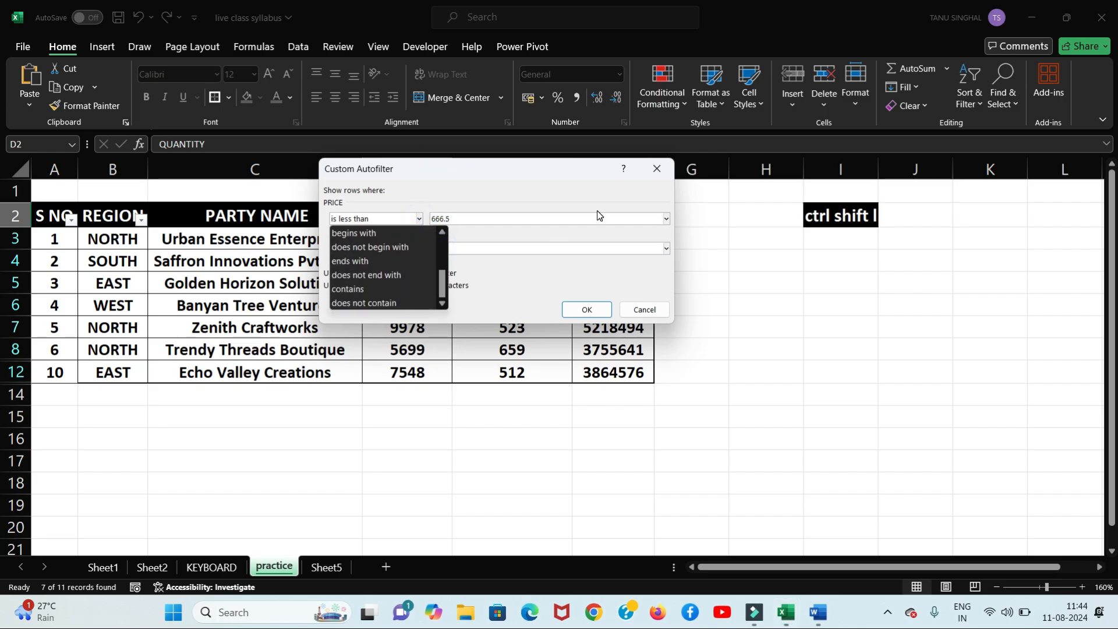
pyautogui.click(663, 172)
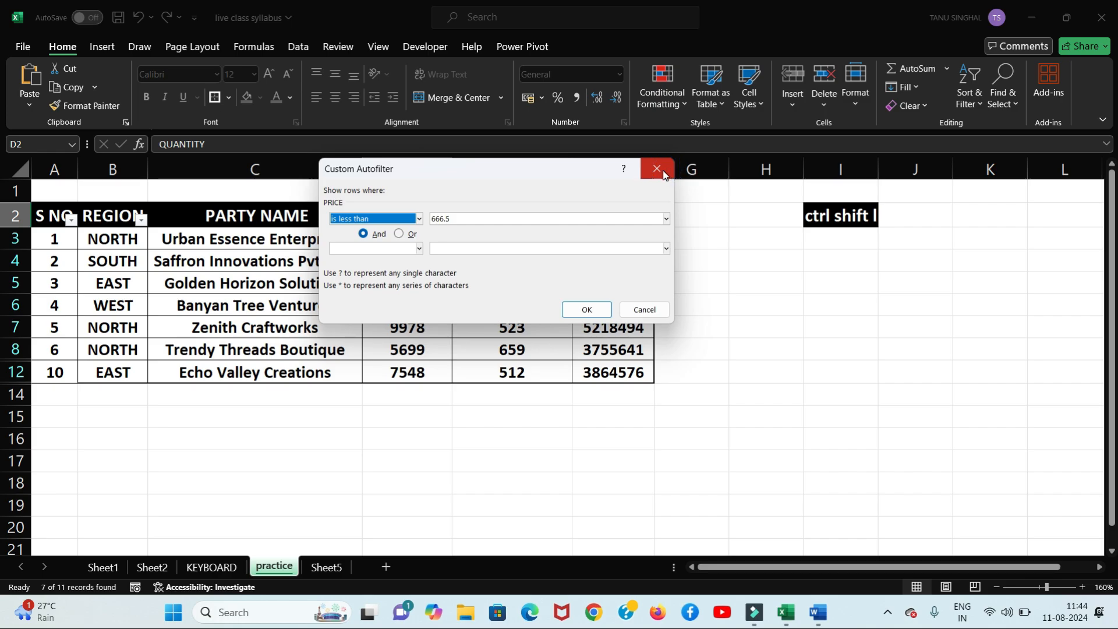
pyautogui.click(663, 172)
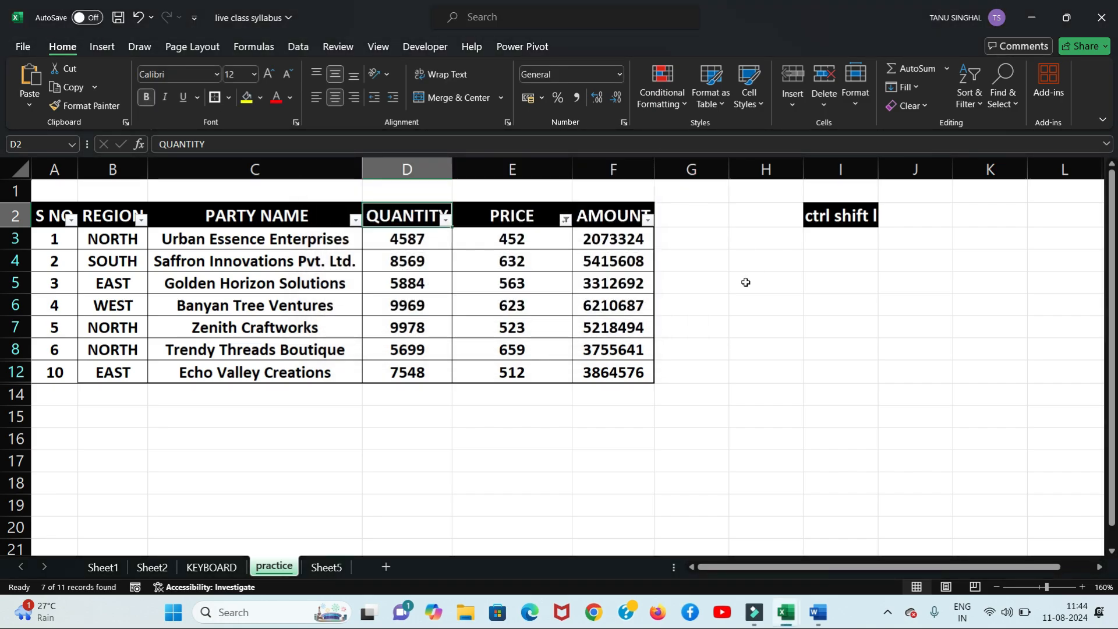
pyautogui.click(828, 169)
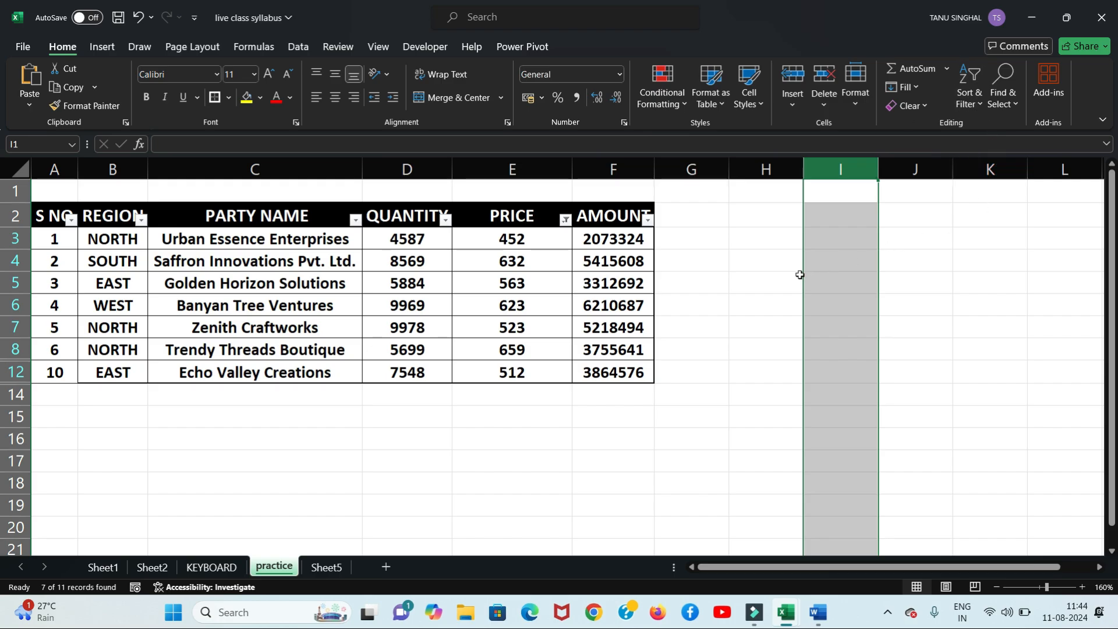
pyautogui.hotkey('ctrl', 'shift', 'l')
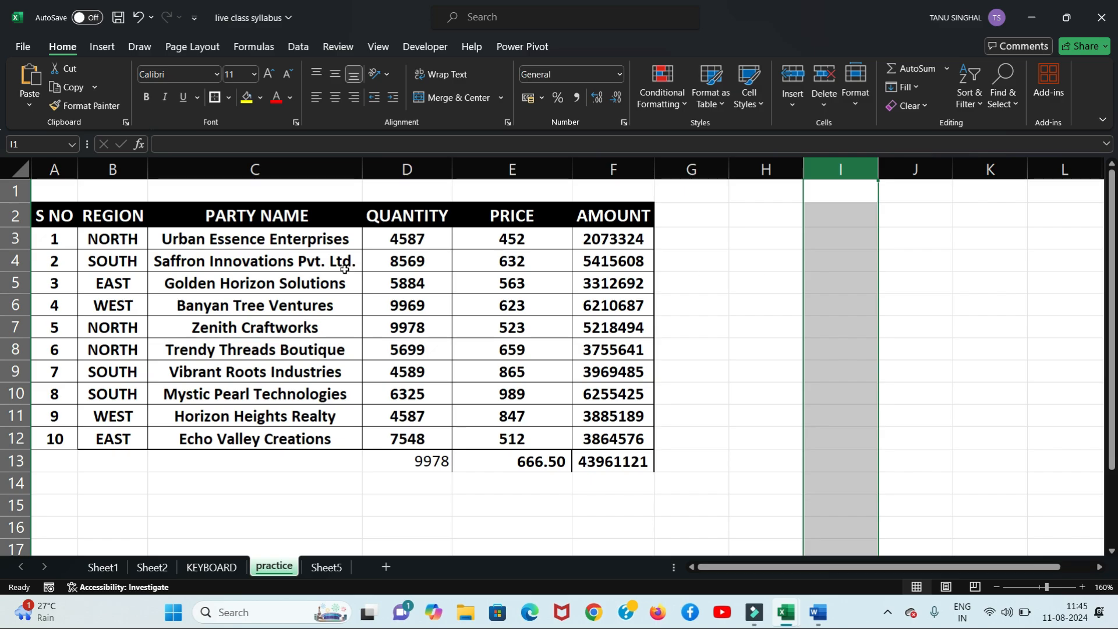
# Step: In Find and Replace, search the sheet for 'roots'; no matches are found
pyautogui.hotkey('ctrl', 'h')
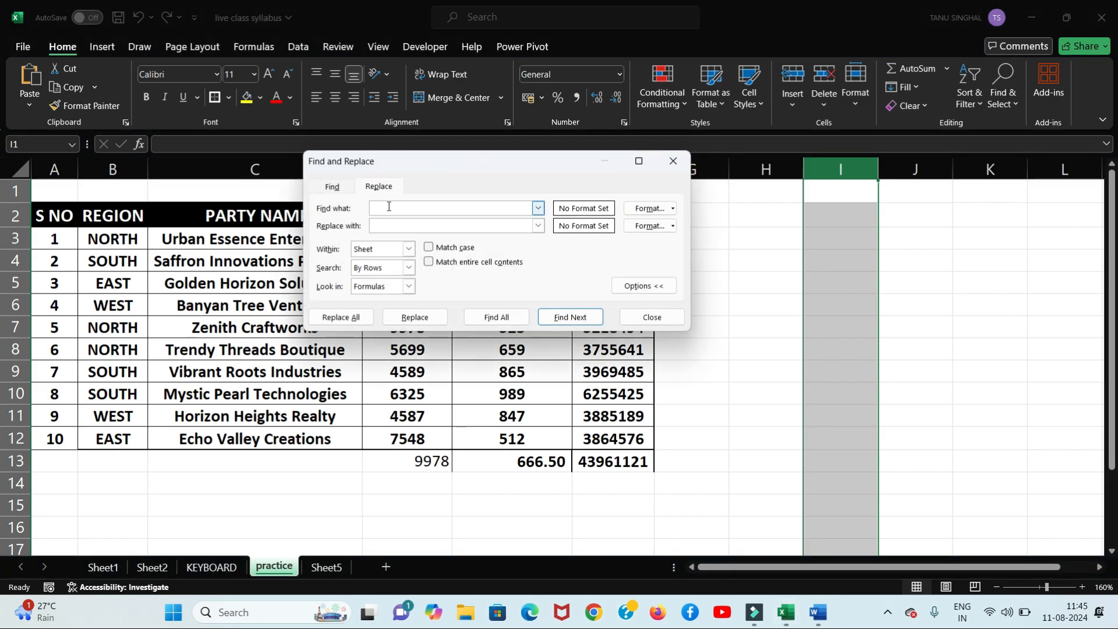
pyautogui.write('rootsa')
pyautogui.press('BackSpace')
pyautogui.press('BackSpace')
pyautogui.write('s')
pyautogui.click(526, 318)
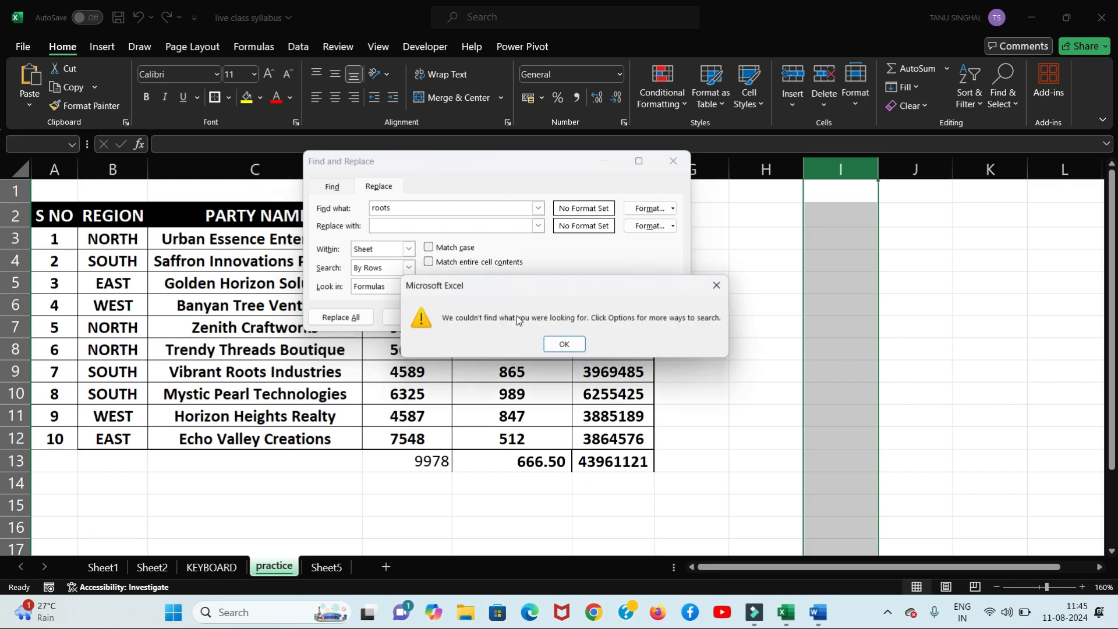
pyautogui.click(564, 345)
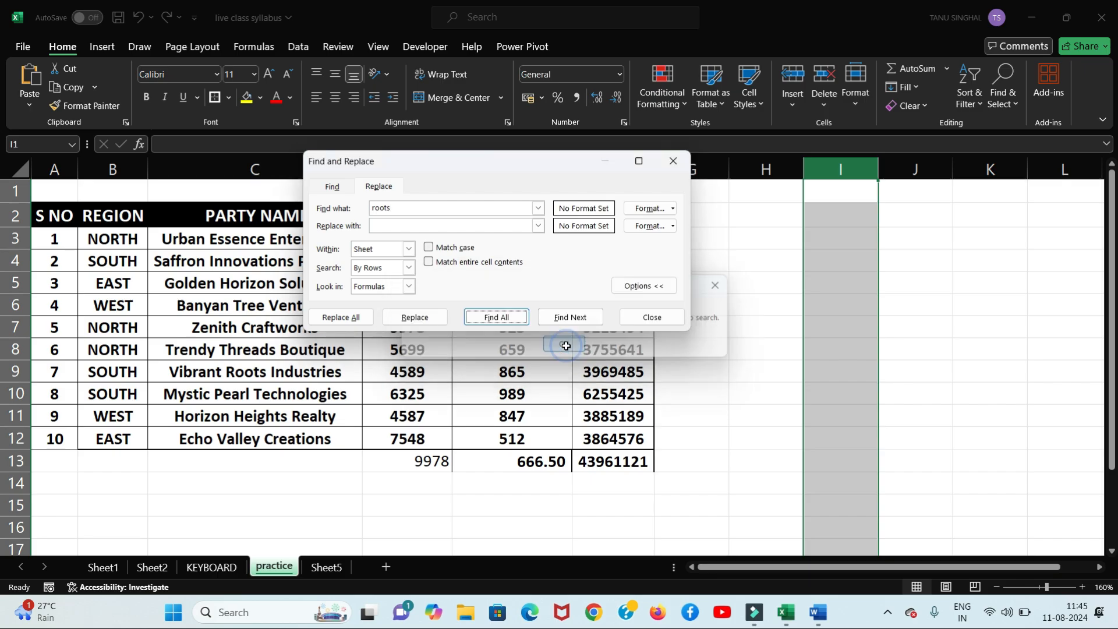
# Step: Retype the search term as 'ROOTS', search twice with no matches, and close the dialog
pyautogui.click(422, 207)
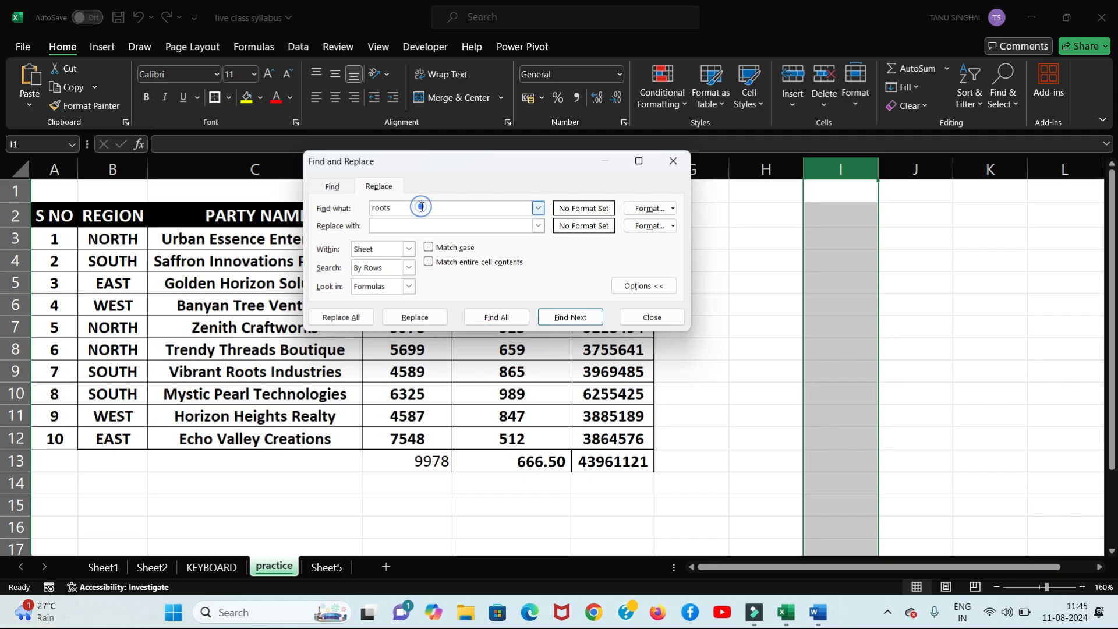
pyautogui.press('BackSpace')
pyautogui.press('BackSpace')
pyautogui.press('BackSpace')
pyautogui.press('BackSpace')
pyautogui.press('BackSpace')
pyautogui.write('ROOTS')
pyautogui.click(516, 320)
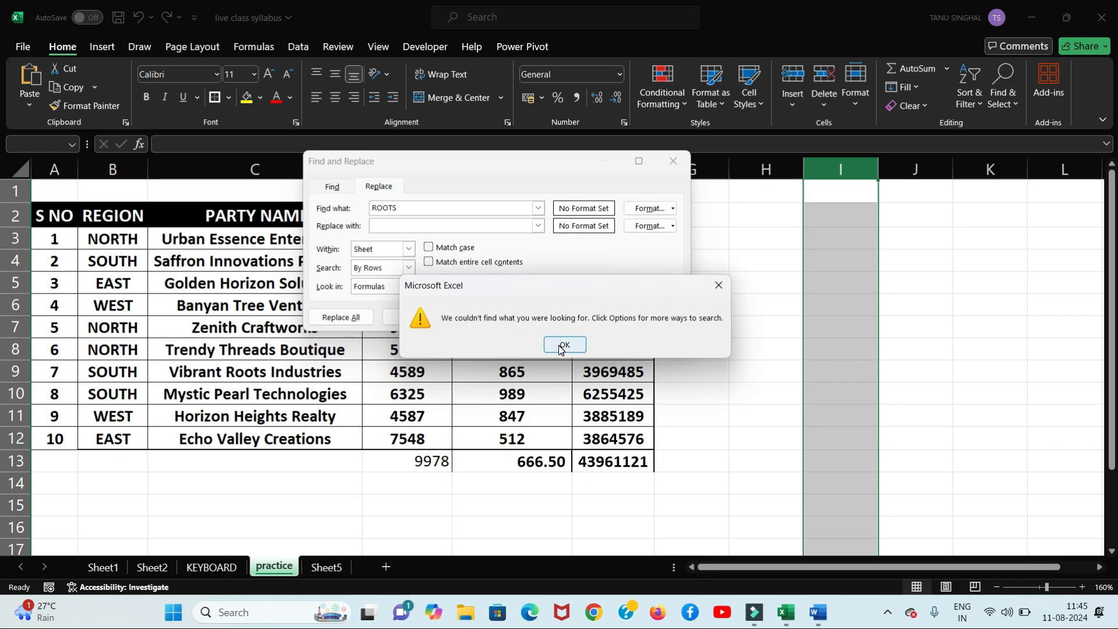
pyautogui.click(559, 346)
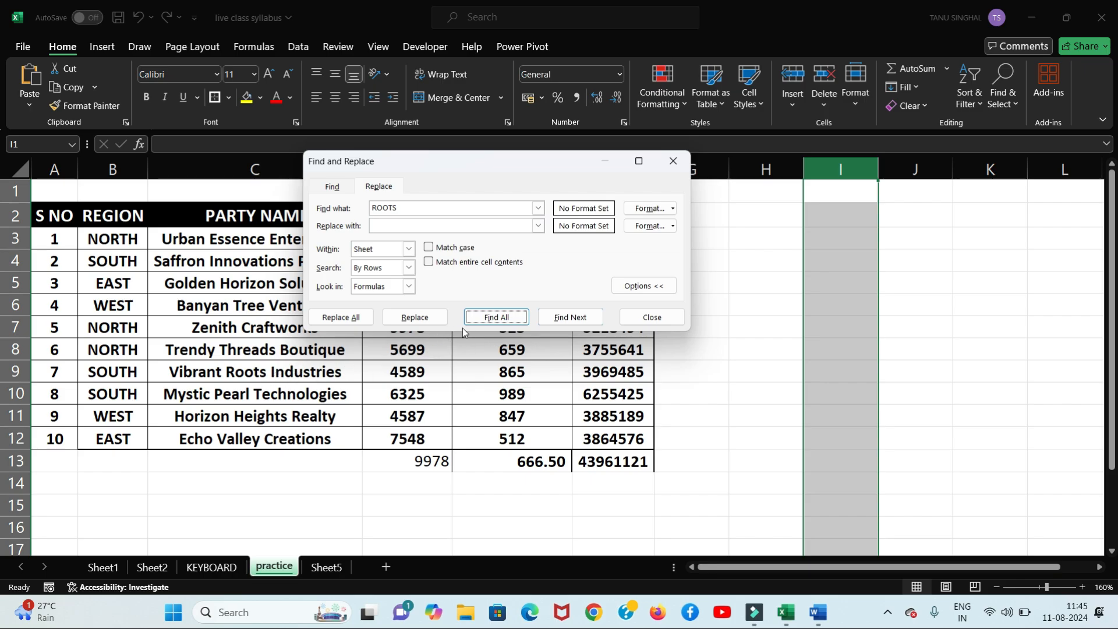
pyautogui.click(479, 318)
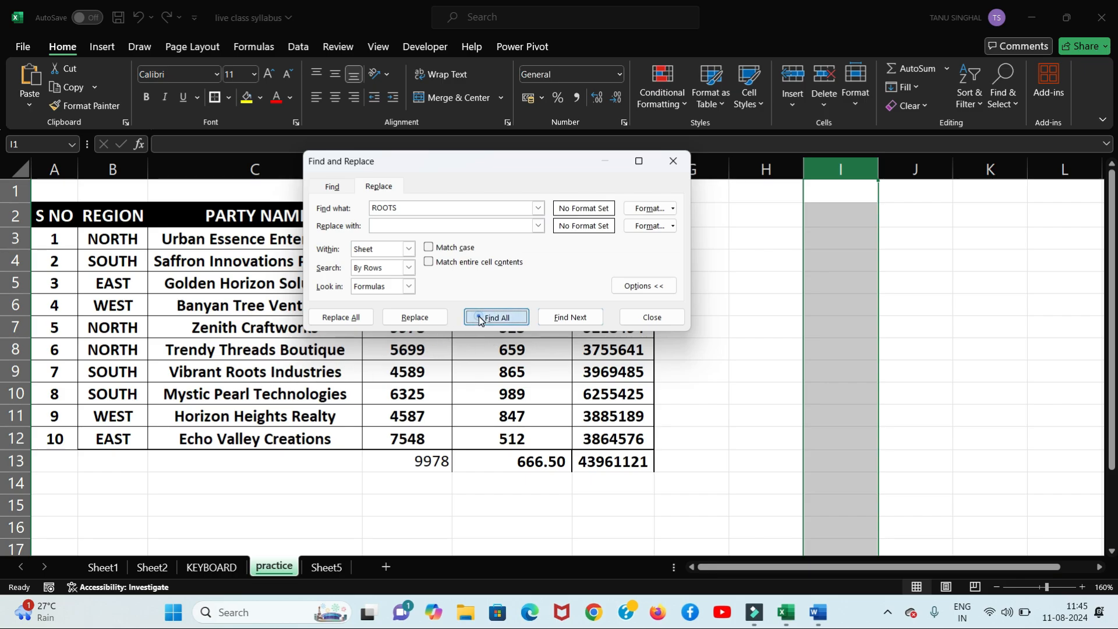
pyautogui.click(565, 345)
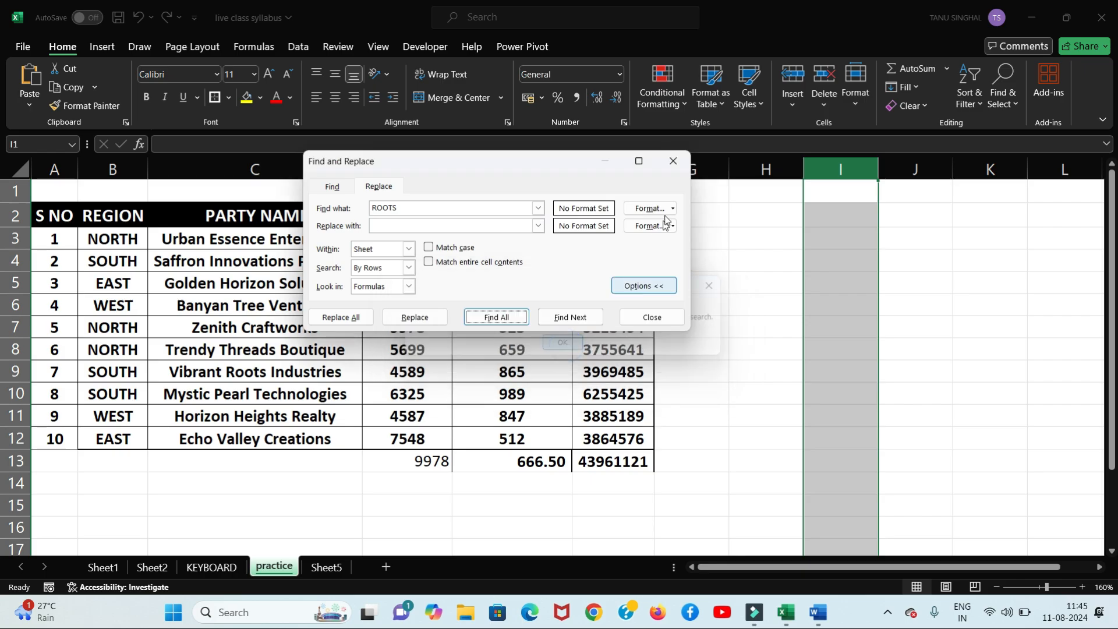
pyautogui.click(674, 161)
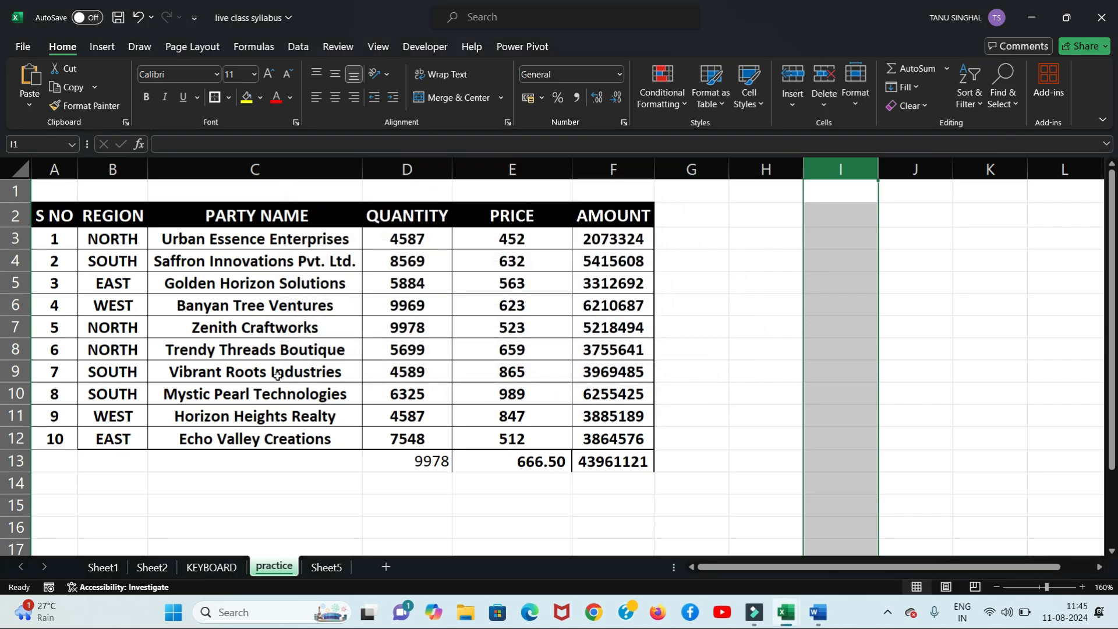
# Step: Copy 'Vibrant Roots Industries' from C9 into Find what and list its matches
pyautogui.click(274, 376)
pyautogui.tripleClick(265, 148)
pyautogui.hotkey('ctrl', 'c')
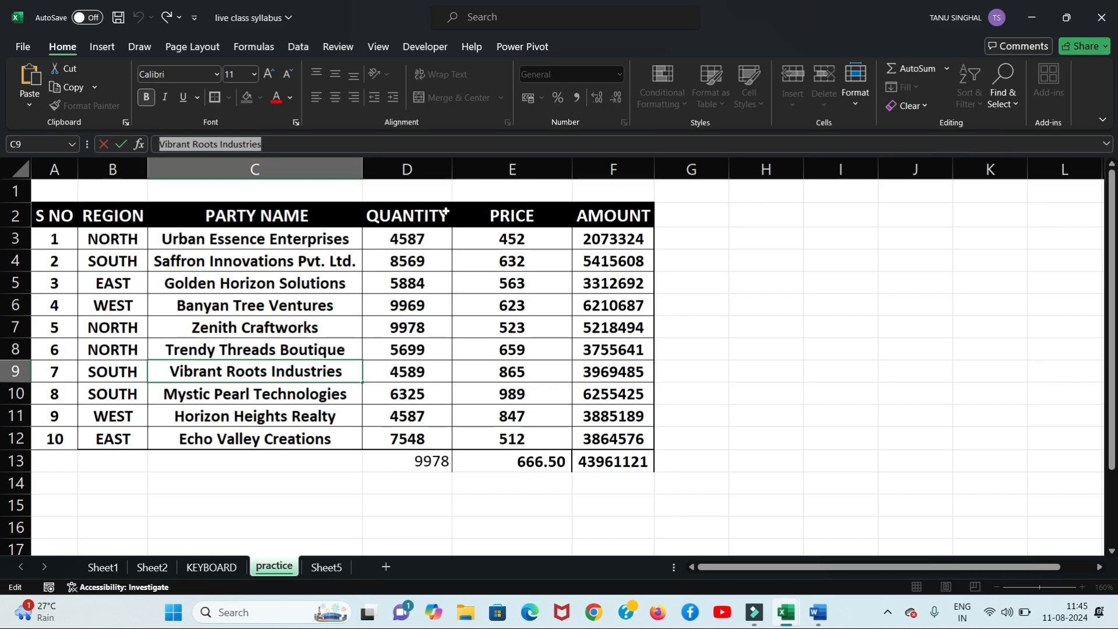
pyautogui.press('Return')
pyautogui.hotkey('ctrl', 'h')
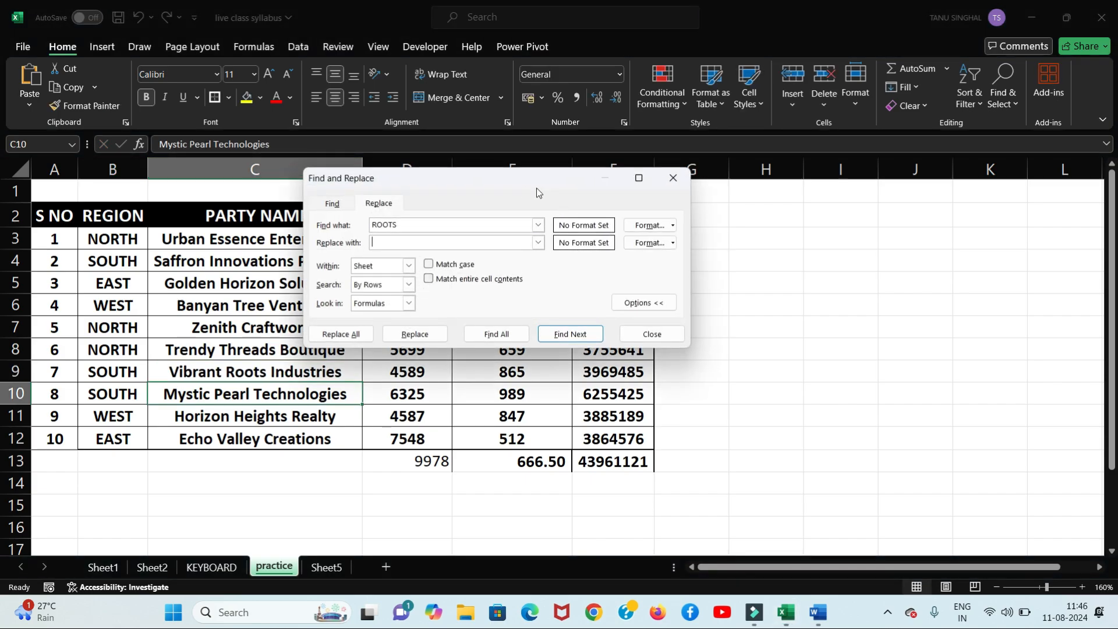
pyautogui.click(447, 223)
pyautogui.press('BackSpace')
pyautogui.press('BackSpace')
pyautogui.press('BackSpace')
pyautogui.press('BackSpace')
pyautogui.press('BackSpace')
pyautogui.hotkey('ctrl', 'v')
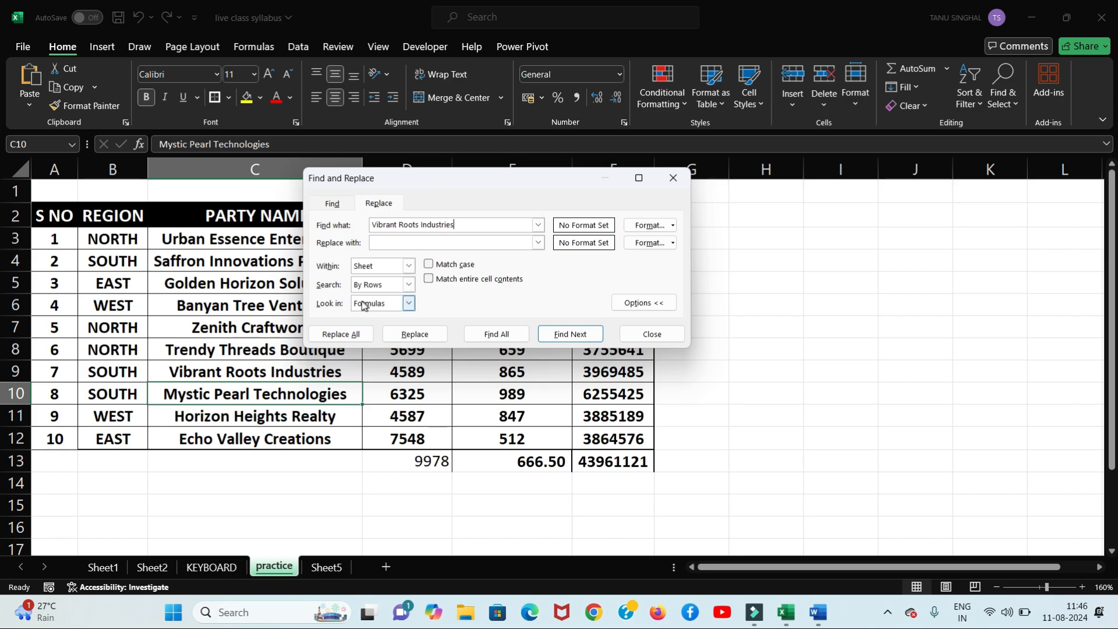
pyautogui.click(518, 334)
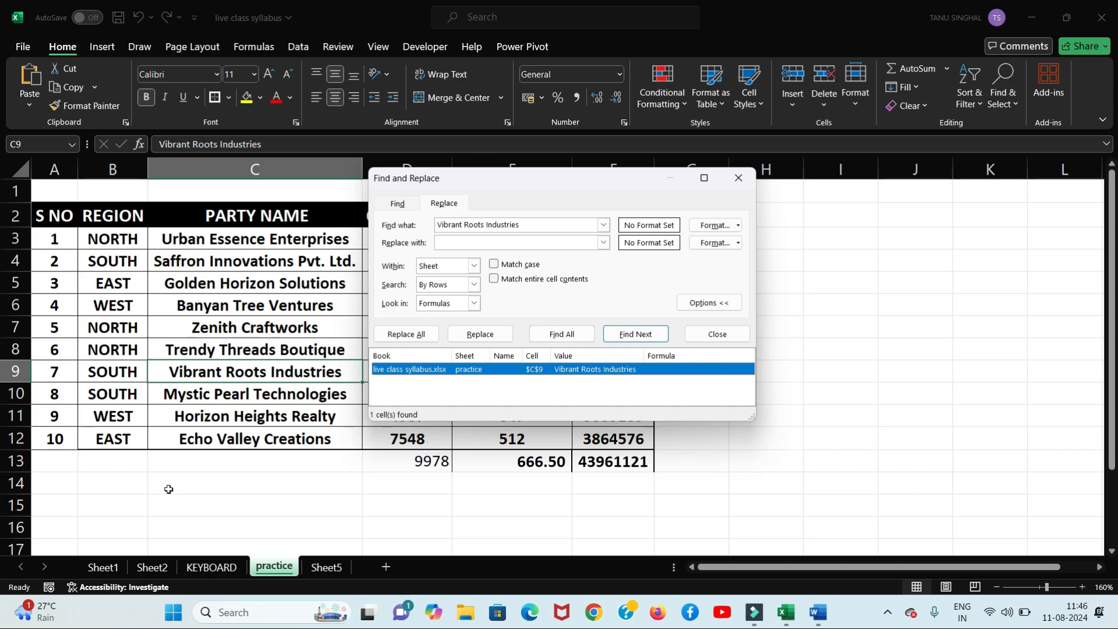
# Step: Replace it with 'Vibrant Roofs Industries' using Replace All
pyautogui.click(467, 239)
pyautogui.hotkey('ctrl', 'v')
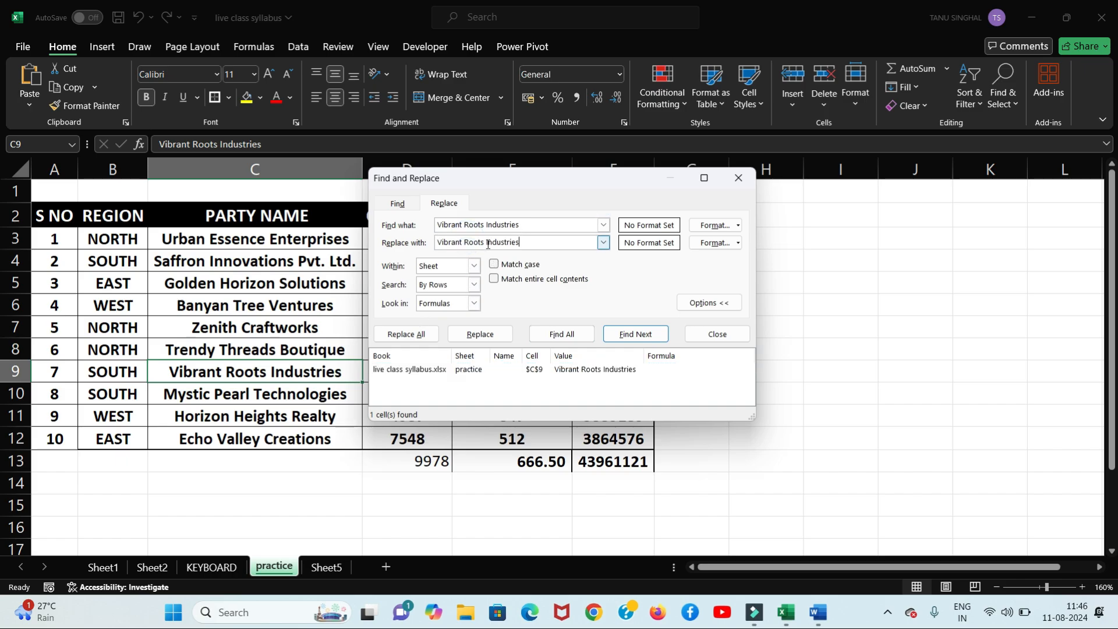
pyautogui.click(484, 242)
pyautogui.press('BackSpace')
pyautogui.press('BackSpace')
pyautogui.write('fs')
pyautogui.click(421, 335)
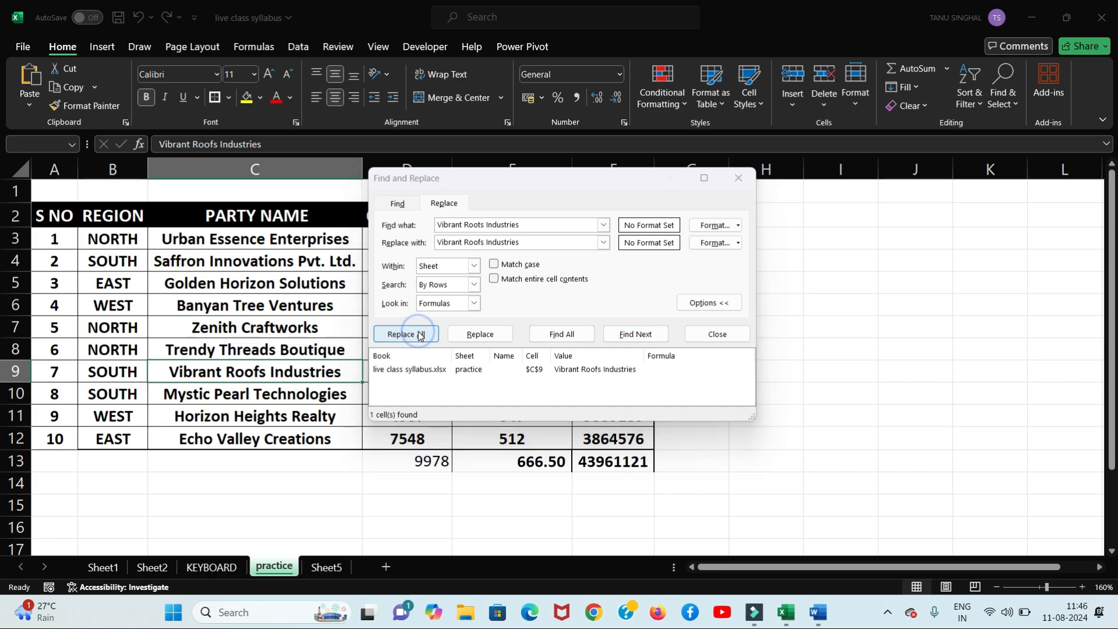
pyautogui.click(564, 344)
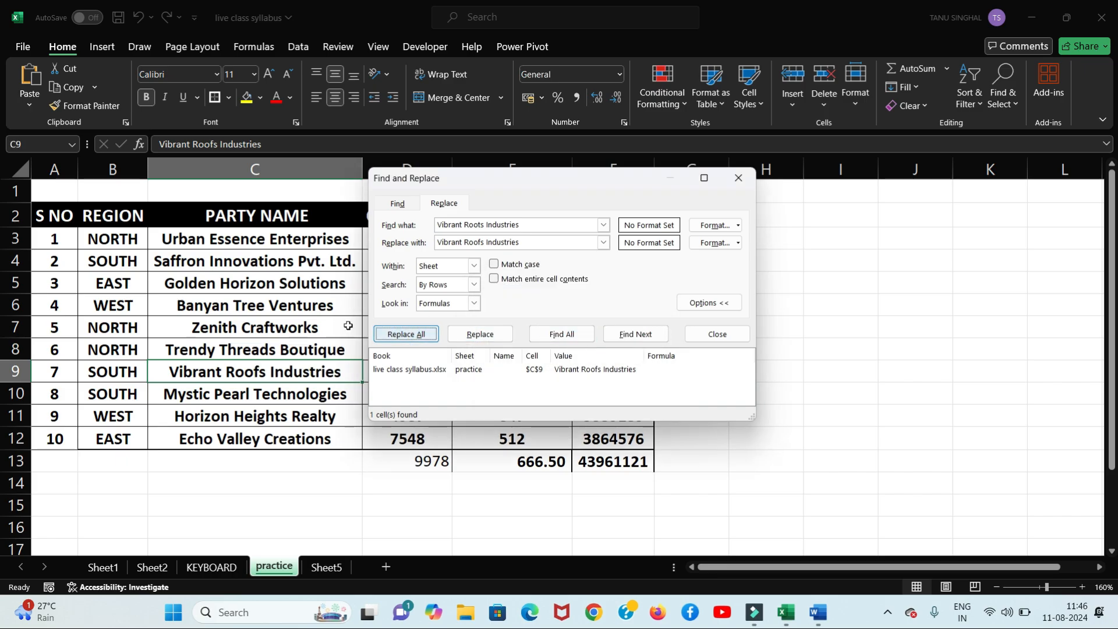
# Step: Close Find and Replace and give cell C9, Vibrant Roofs Industries, a yellow fill
pyautogui.click(738, 178)
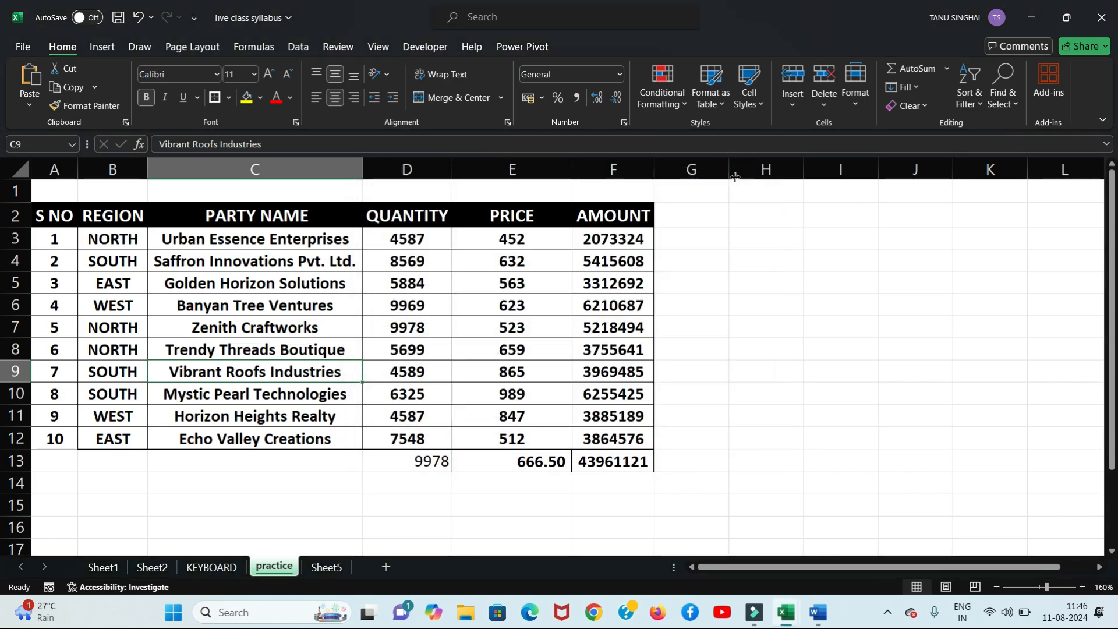
pyautogui.click(250, 374)
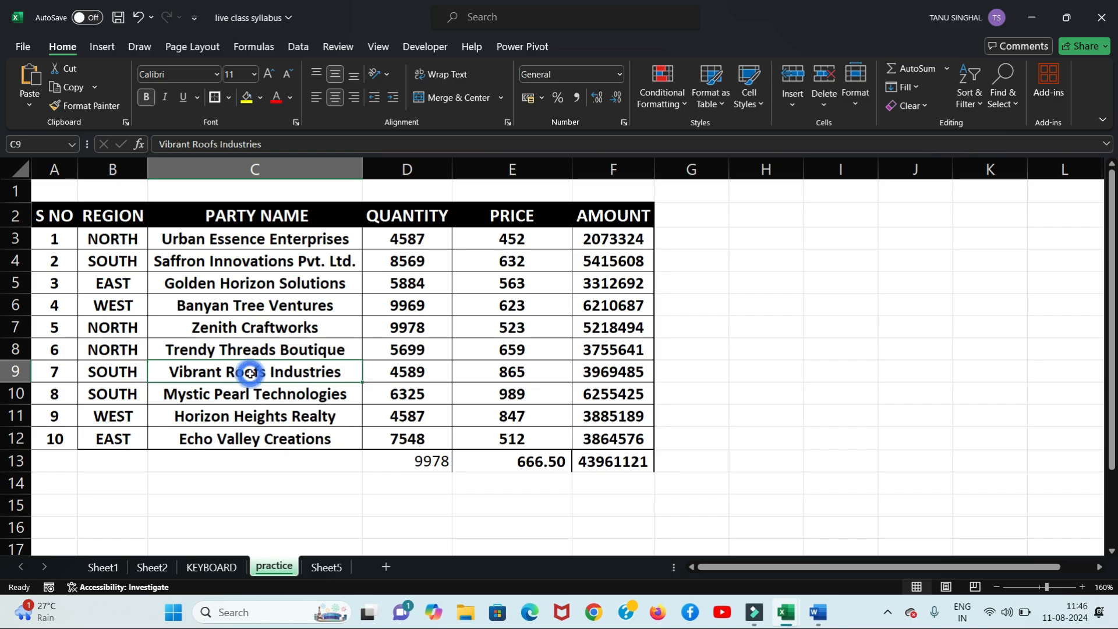
pyautogui.click(246, 99)
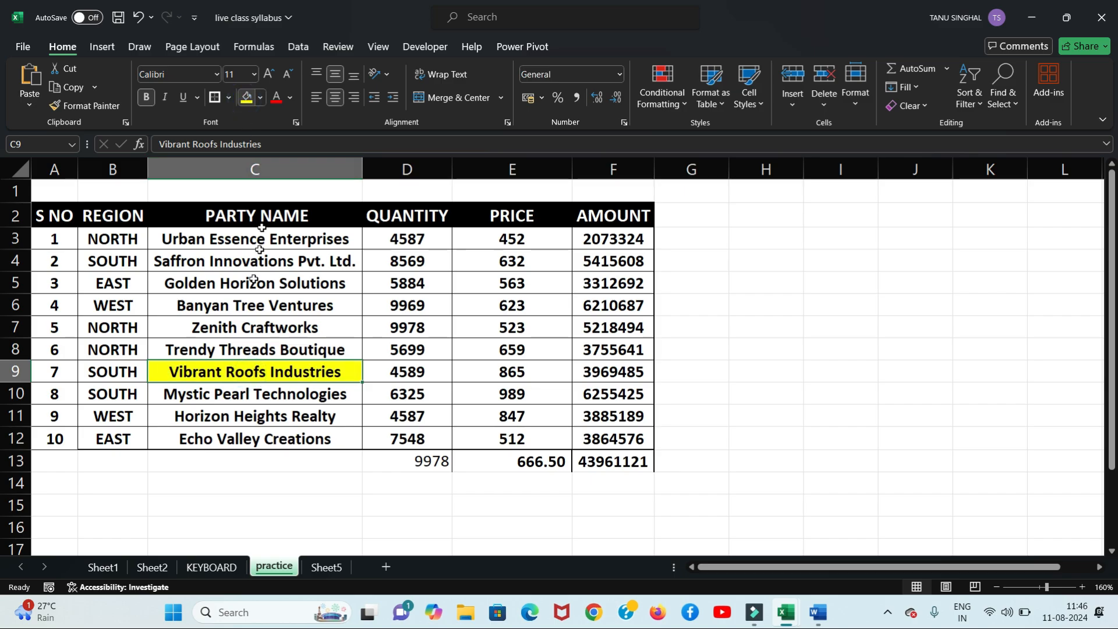
pyautogui.click(196, 476)
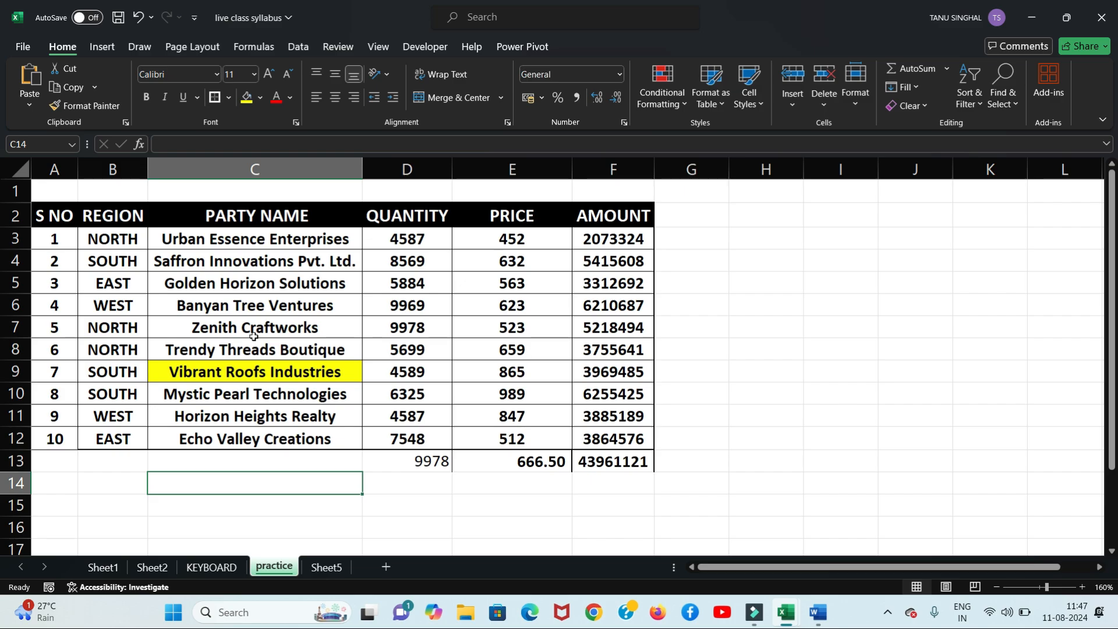
# Step: In Find and Replace, set Find what to NORTH and Replace with to NORTHEAST
pyautogui.hotkey('ctrl', 'h')
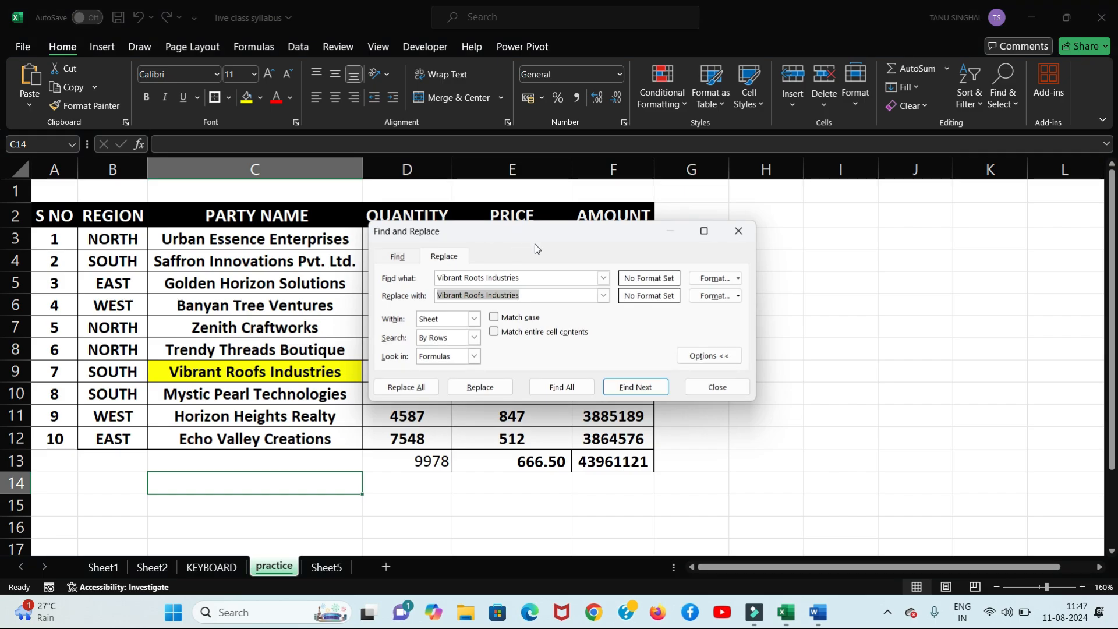
pyautogui.click(538, 280)
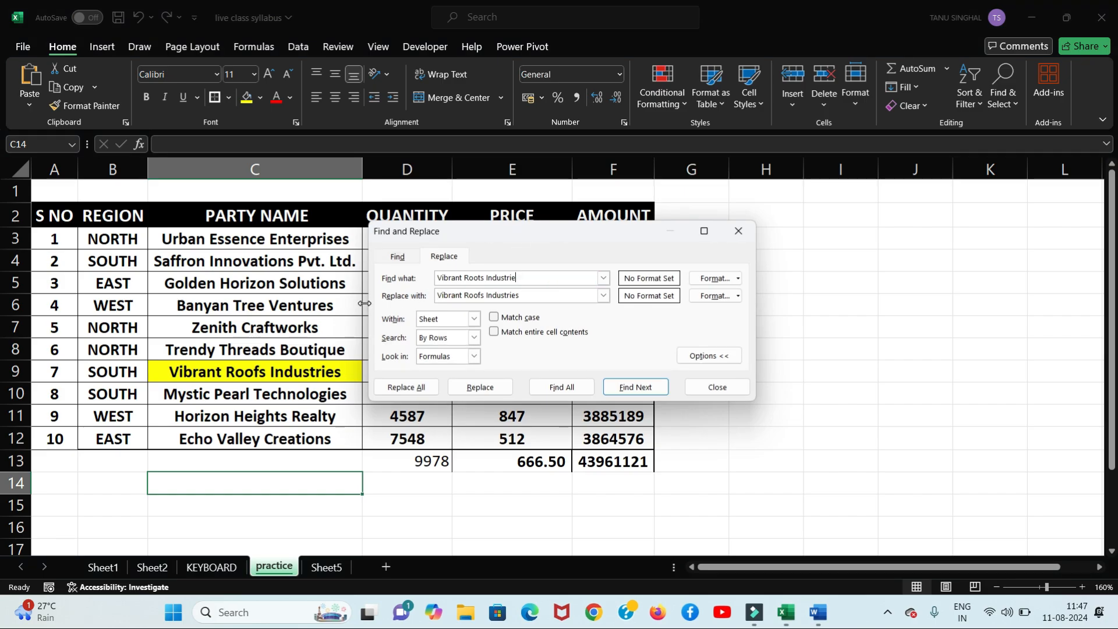
pyautogui.press('BackSpace')
pyautogui.press('BackSpace')
pyautogui.press('BackSpace')
pyautogui.press('BackSpace')
pyautogui.press('BackSpace')
pyautogui.press('BackSpace')
pyautogui.press('BackSpace')
pyautogui.press('BackSpace')
pyautogui.press('BackSpace')
pyautogui.press('BackSpace')
pyautogui.press('BackSpace')
pyautogui.press('BackSpace')
pyautogui.press('BackSpace')
pyautogui.press('BackSpace')
pyautogui.press('BackSpace')
pyautogui.press('BackSpace')
pyautogui.press('BackSpace')
pyautogui.press('BackSpace')
pyautogui.press('BackSpace')
pyautogui.press('BackSpace')
pyautogui.write('nort')
pyautogui.press('BackSpace')
pyautogui.press('BackSpace')
pyautogui.press('Num_Lock')
pyautogui.press('BackSpace')
pyautogui.press('BackSpace')
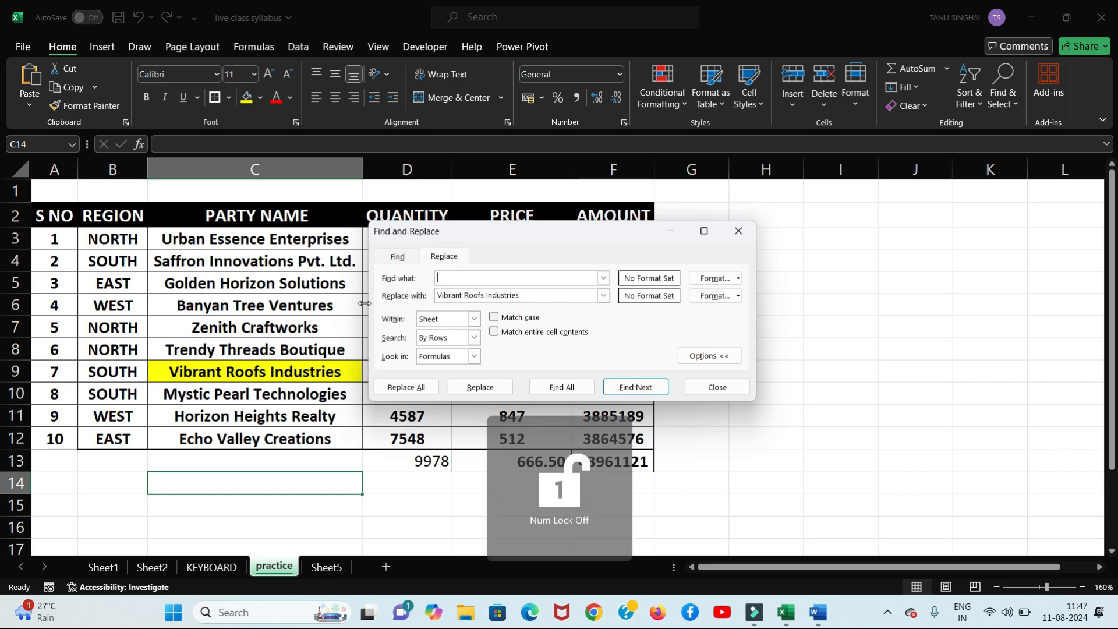
pyautogui.write('NORTH')
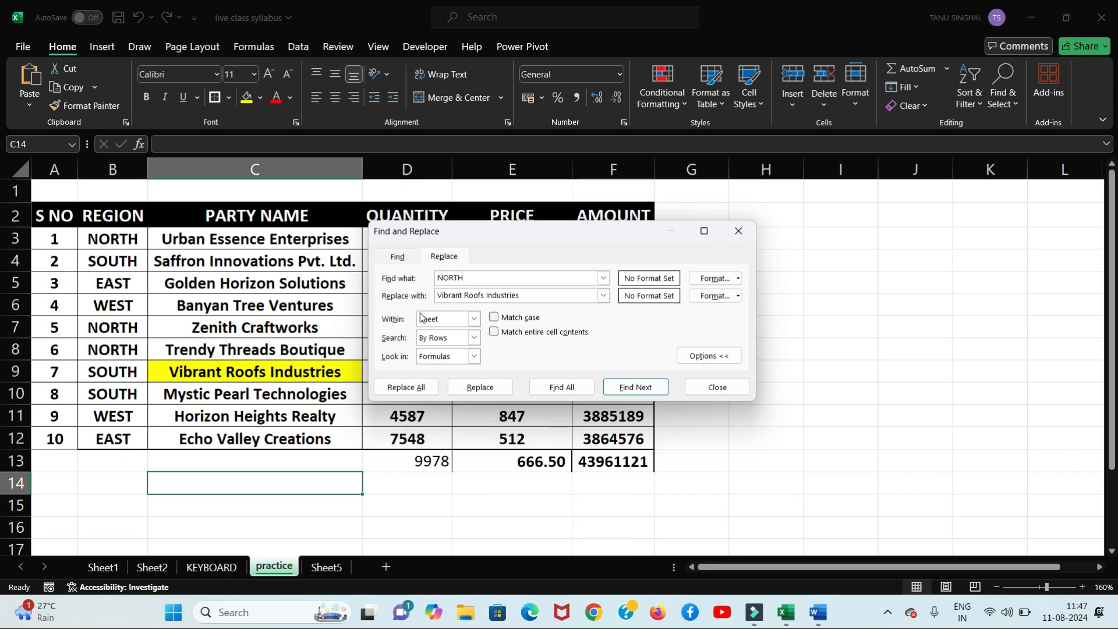
pyautogui.click(528, 296)
pyautogui.press('BackSpace')
pyautogui.press('BackSpace')
pyautogui.press('BackSpace')
pyautogui.press('BackSpace')
pyautogui.press('BackSpace')
pyautogui.press('BackSpace')
pyautogui.press('BackSpace')
pyautogui.press('BackSpace')
pyautogui.press('BackSpace')
pyautogui.press('BackSpace')
pyautogui.press('BackSpace')
pyautogui.press('BackSpace')
pyautogui.press('BackSpace')
pyautogui.press('BackSpace')
pyautogui.press('BackSpace')
pyautogui.press('BackSpace')
pyautogui.press('BackSpace')
pyautogui.press('BackSpace')
pyautogui.press('BackSpace')
pyautogui.press('BackSpace')
pyautogui.press('BackSpace')
pyautogui.press('BackSpace')
pyautogui.press('BackSpace')
pyautogui.press('BackSpace')
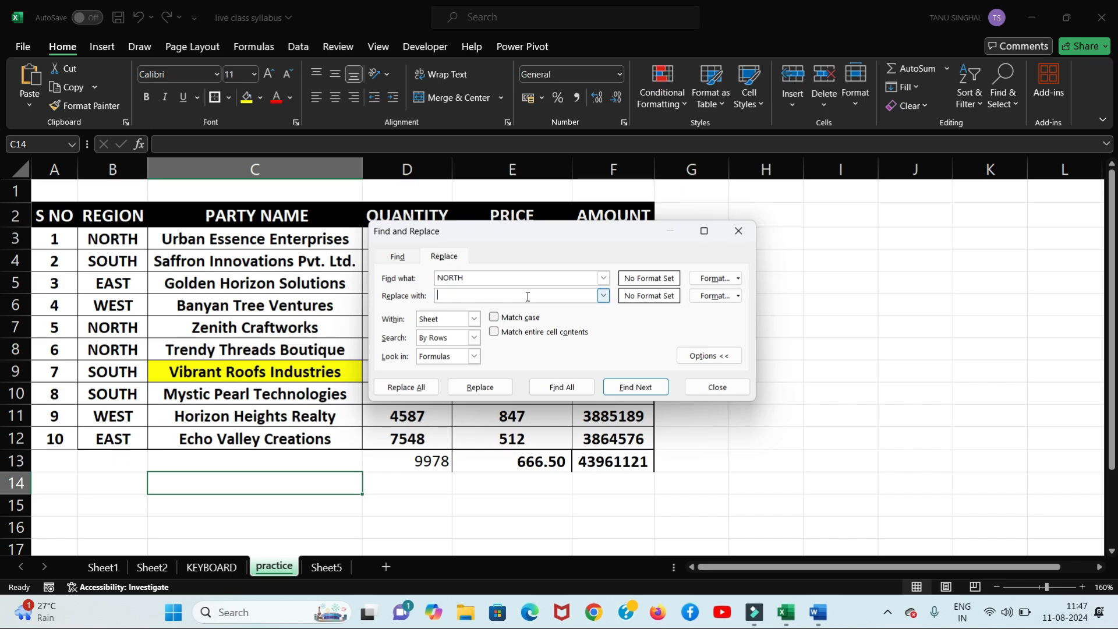
pyautogui.write('NORTHIEAST')
# Step: Keep the search within the sheet, tick Match case and Match entire cell contents, then Replace All
pyautogui.click(472, 327)
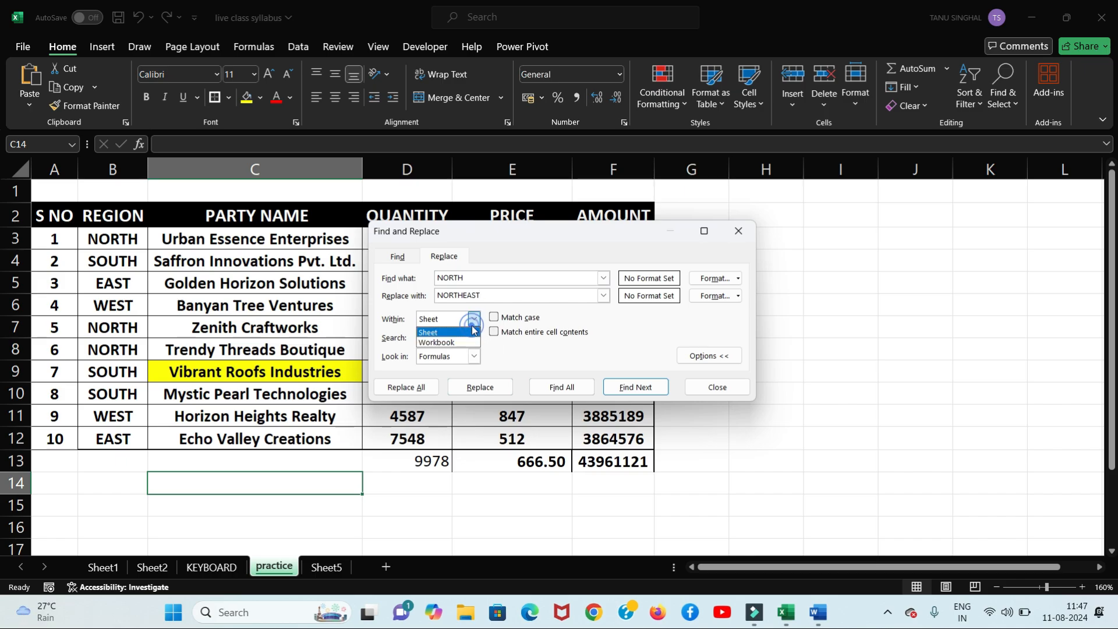
pyautogui.click(472, 327)
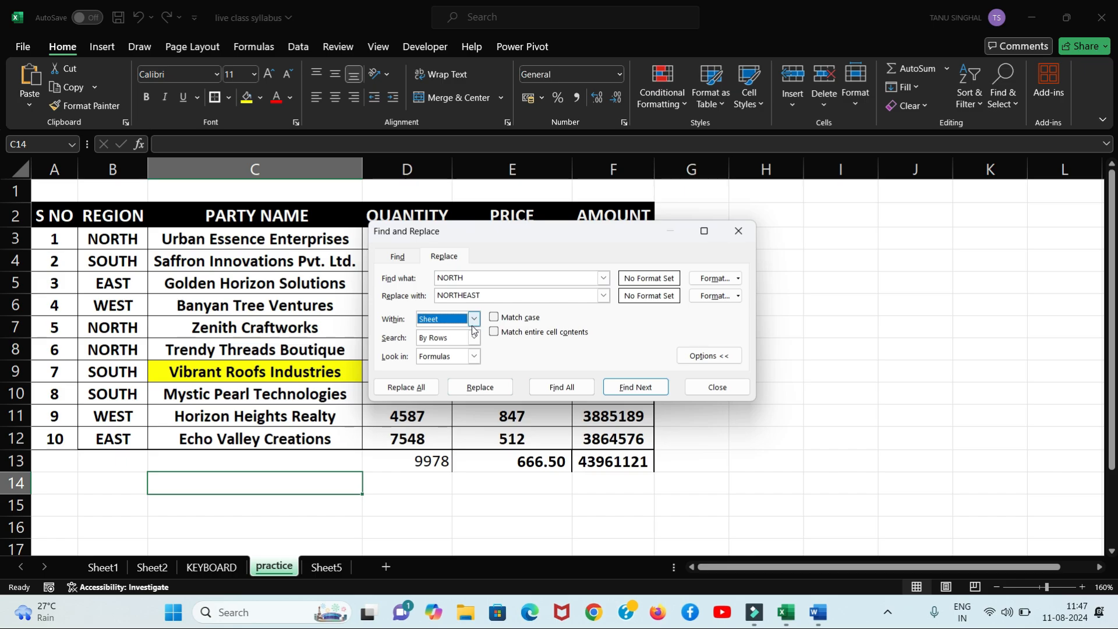
pyautogui.click(494, 318)
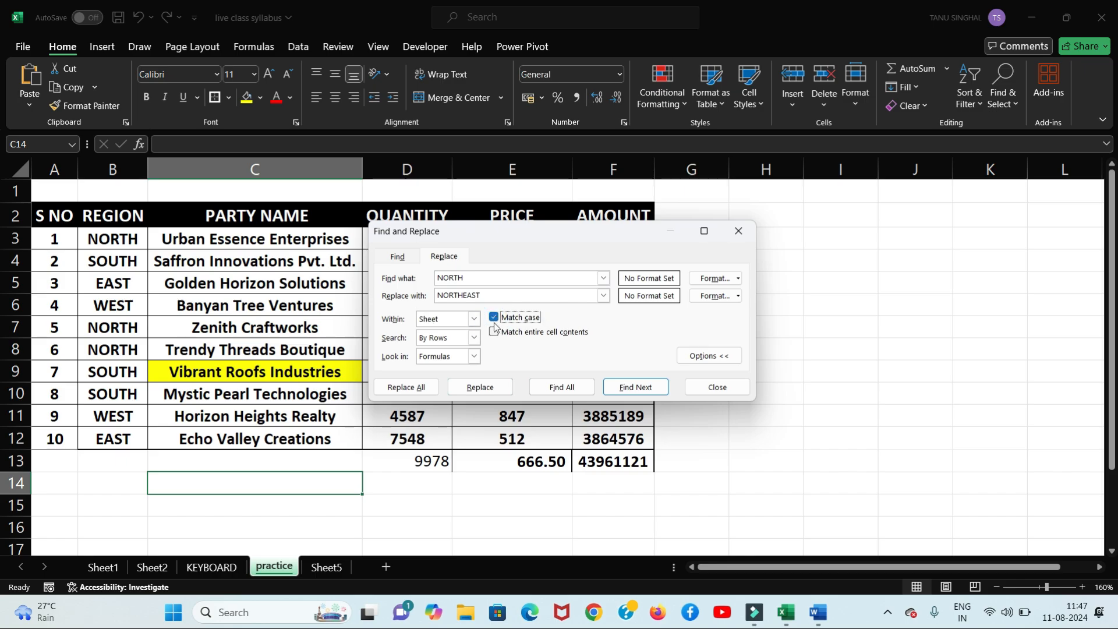
pyautogui.click(495, 332)
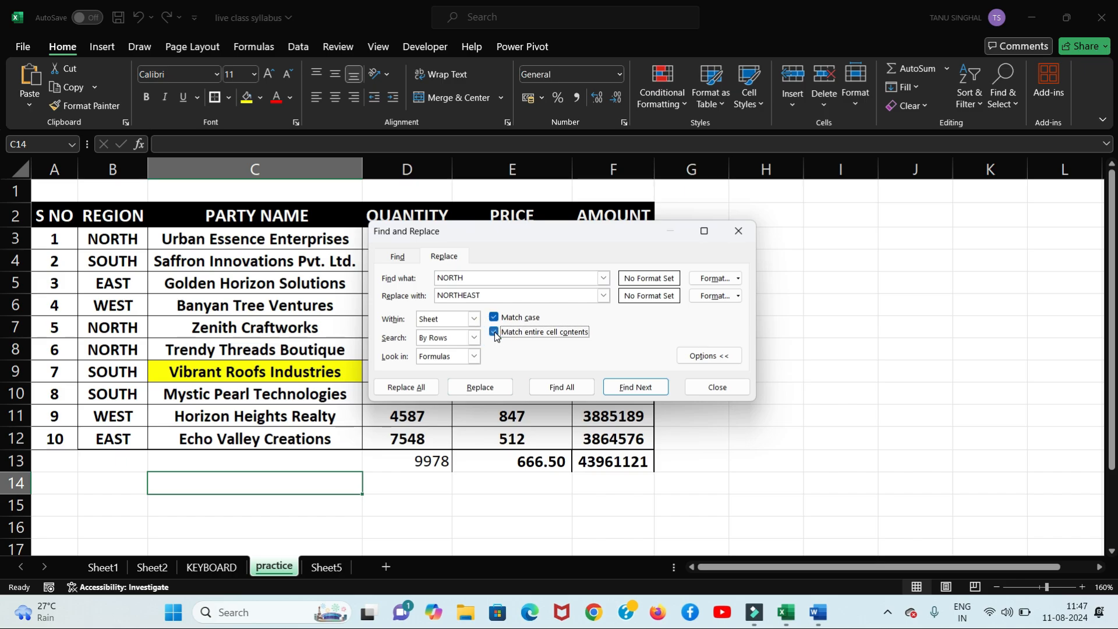
pyautogui.click(406, 388)
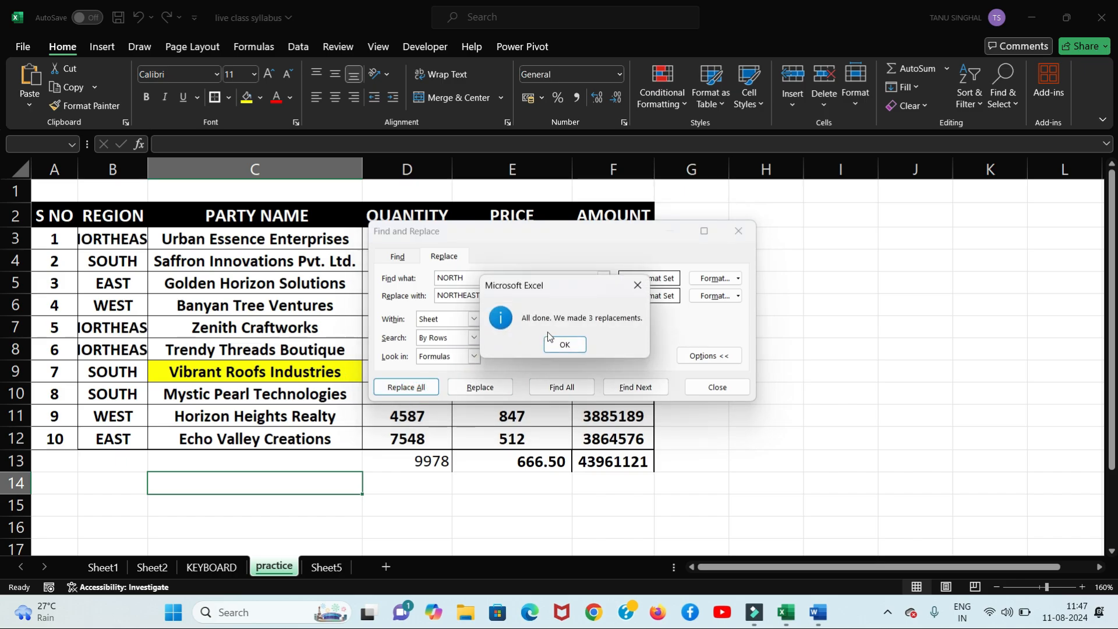
pyautogui.click(564, 345)
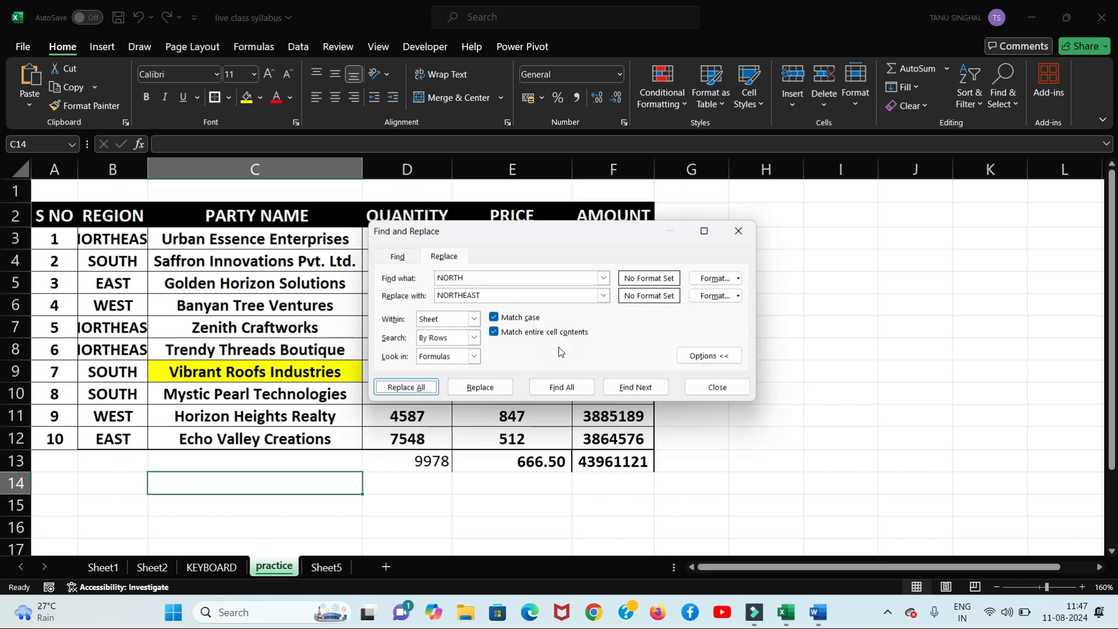
pyautogui.click(738, 230)
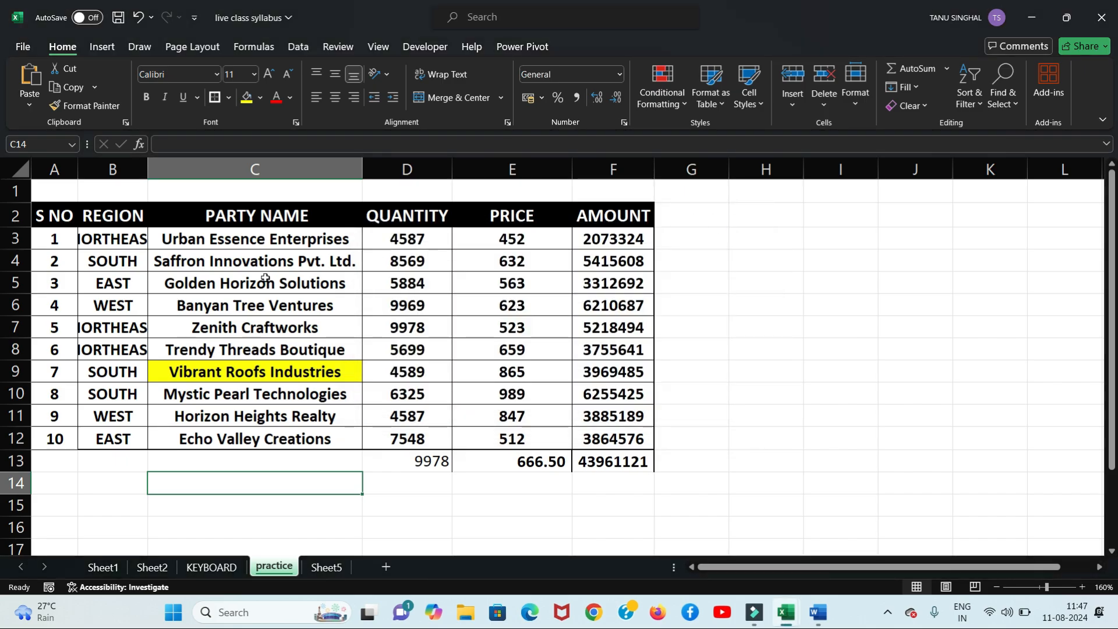
# Step: Autofit column B for NORTHEAST, undo it, and check the Find & Select menu
pyautogui.doubleClick(147, 168)
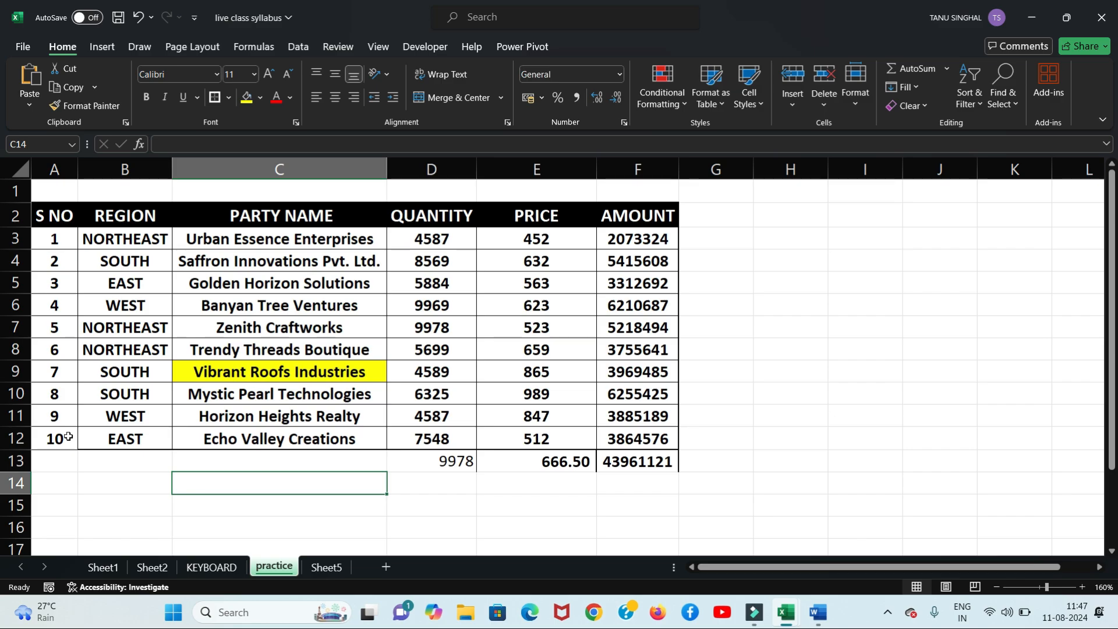
pyautogui.hotkey('ctrl', 'z')
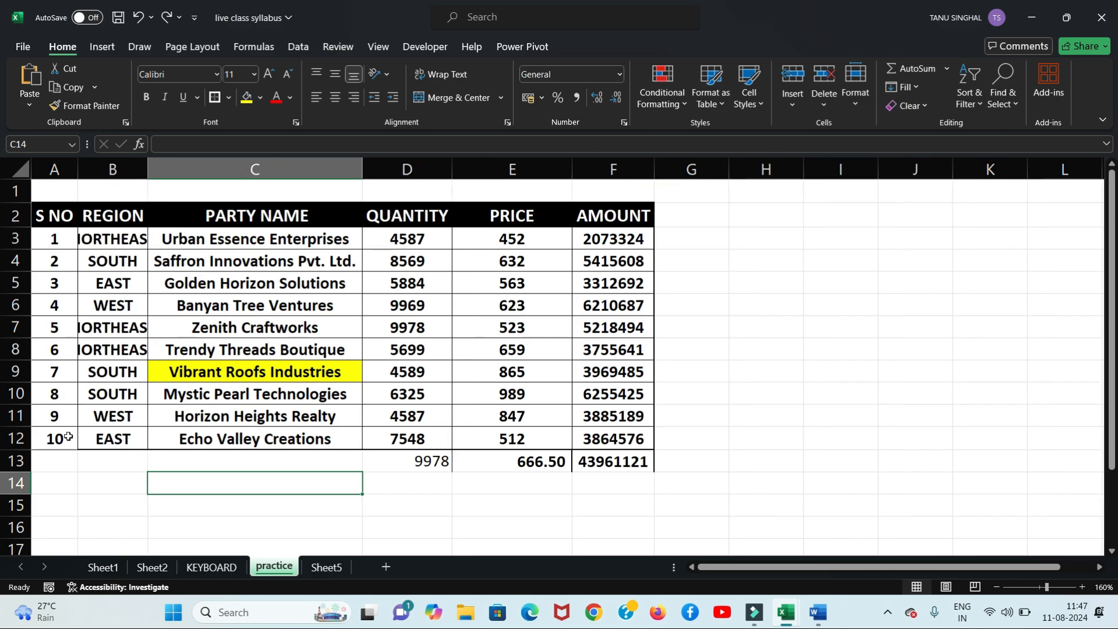
pyautogui.click(1012, 106)
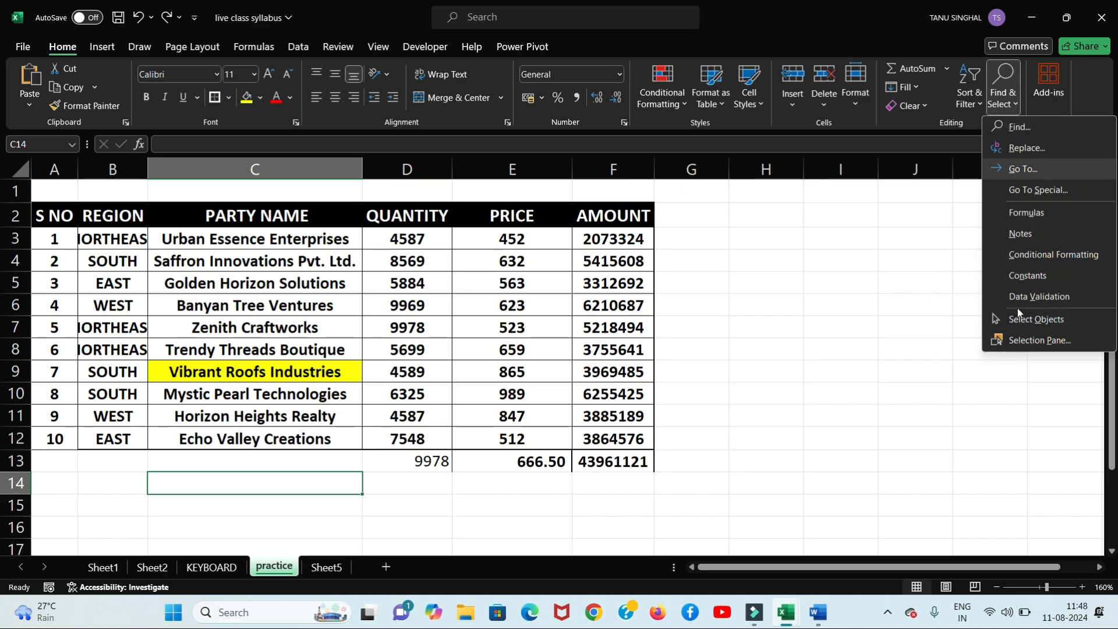
pyautogui.click(879, 312)
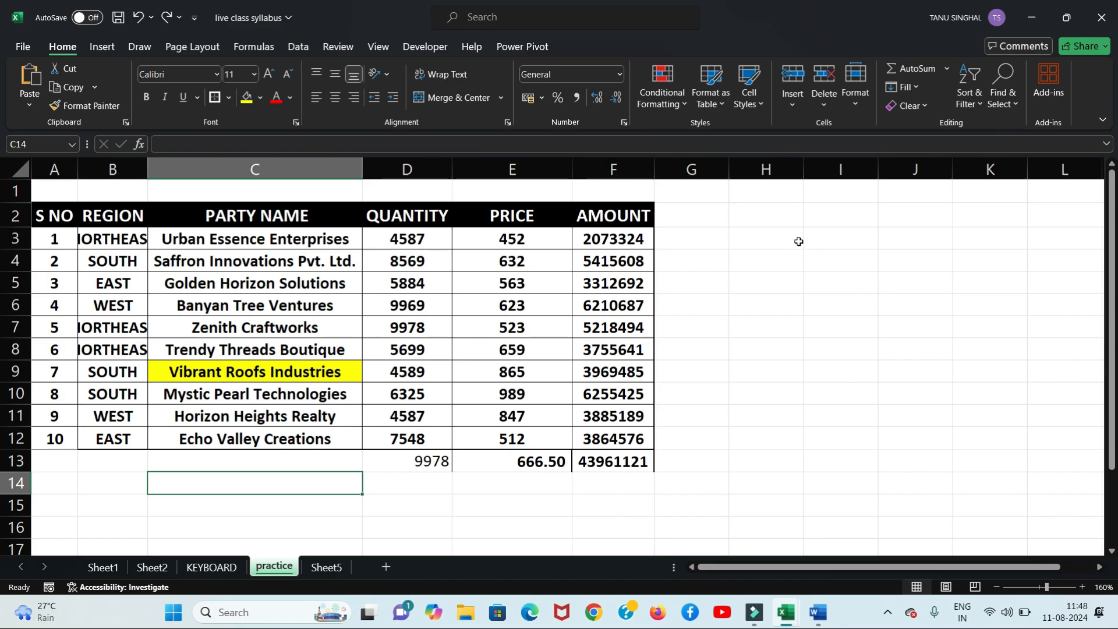
# Step: Type the note 'CTRL H' into cell H3
pyautogui.click(798, 241)
pyautogui.write('C')
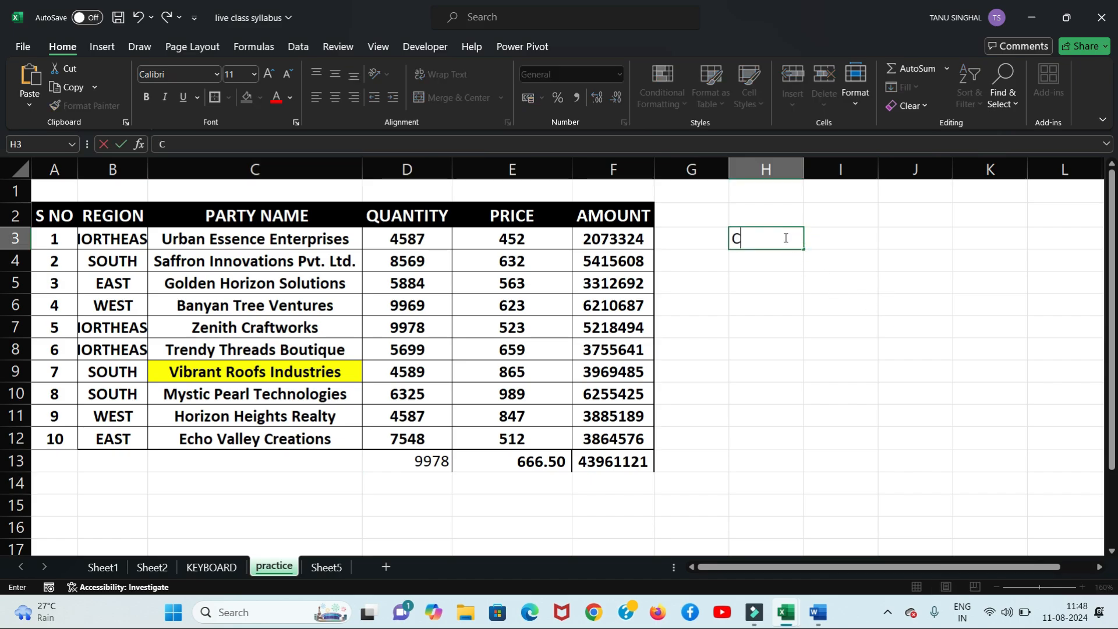
pyautogui.write('TRL H')
pyautogui.press('Tab')
pyautogui.click(785, 238)
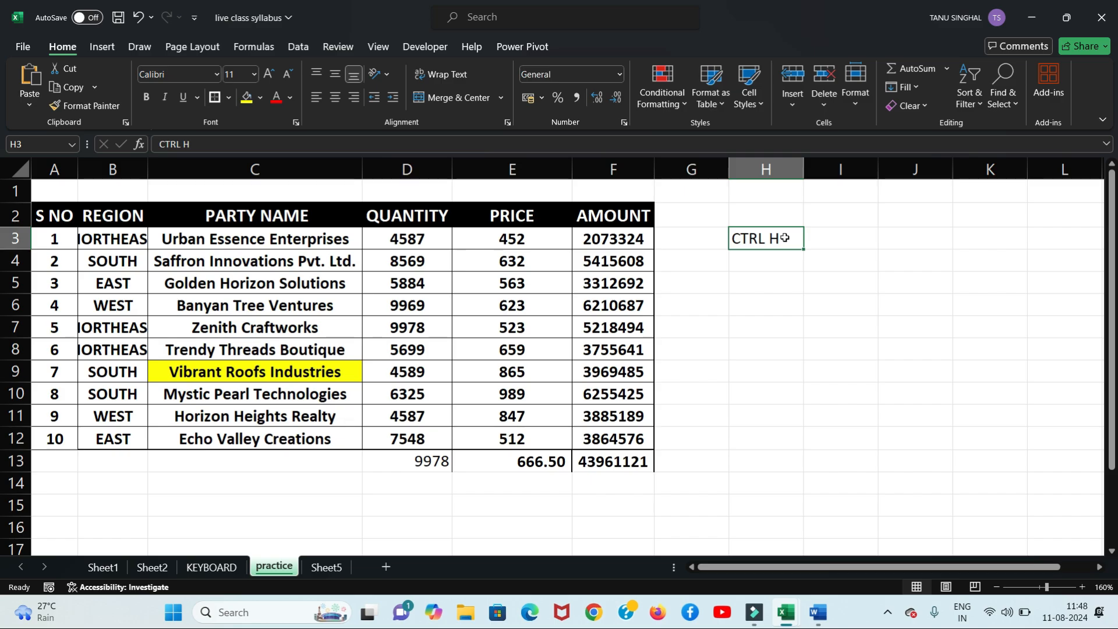
pyautogui.press('Tab')
pyautogui.click(785, 238)
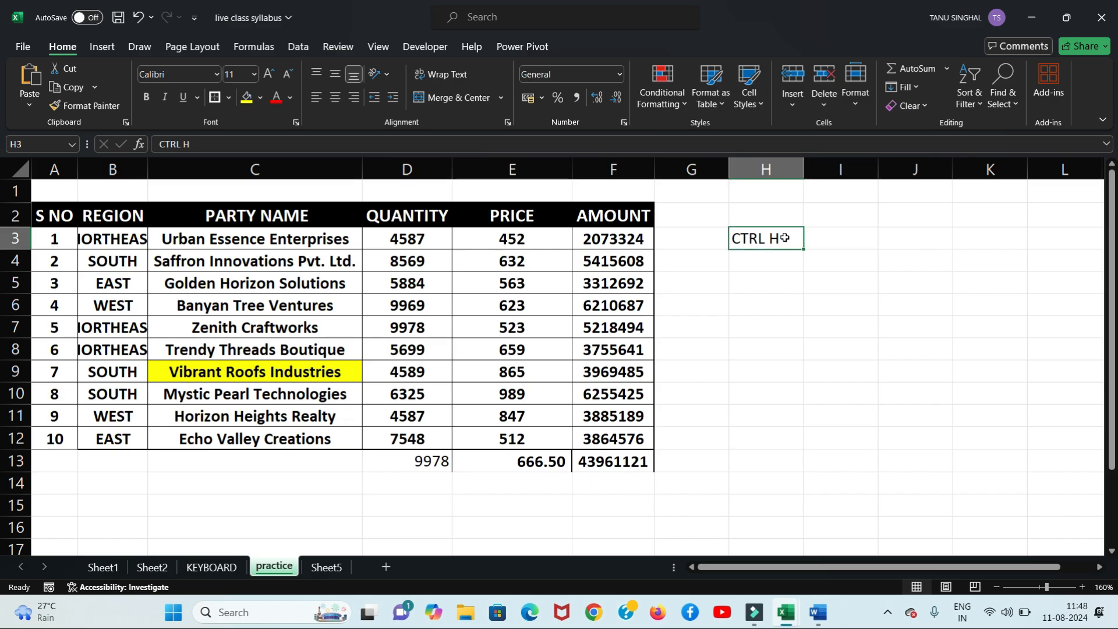